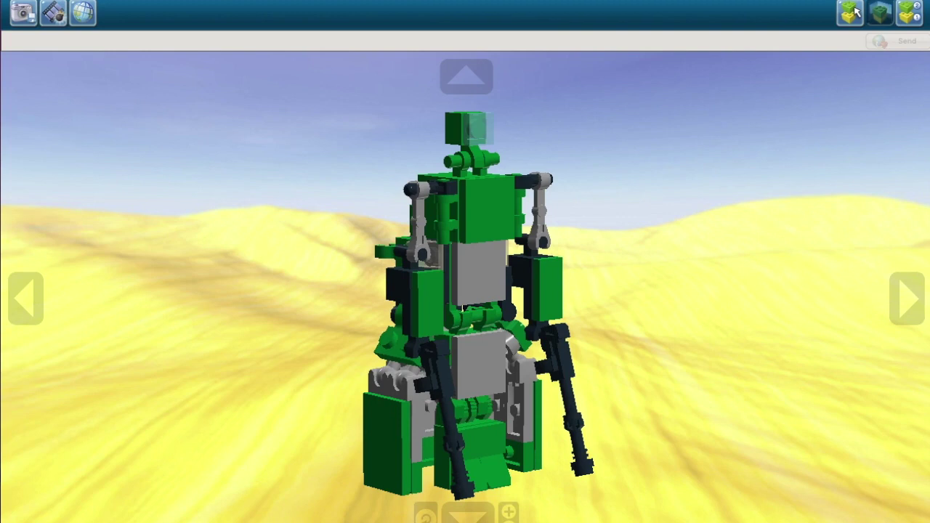
Examine the completed green and grey robot model from the front, sides and back by rotating around it
left_click(905, 311)
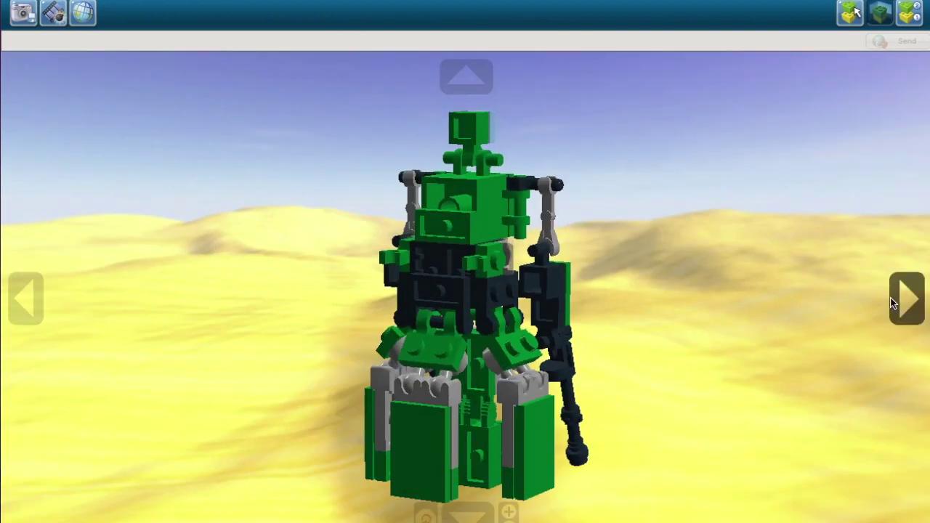
left_click(905, 299)
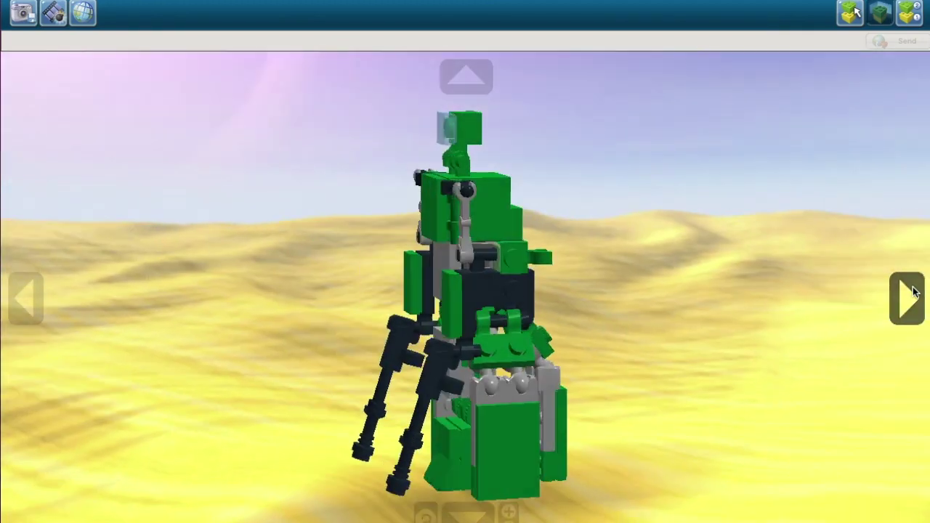
left_click(909, 298)
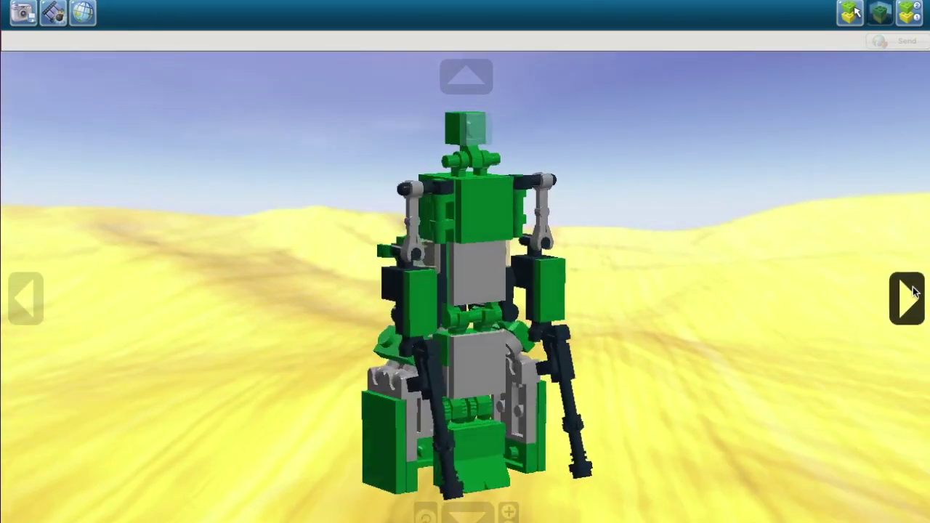
left_click(909, 298)
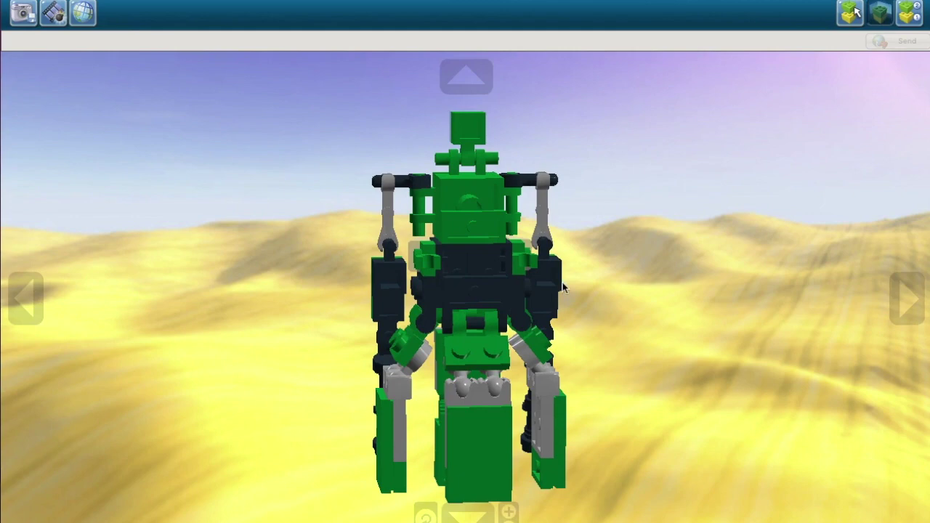
left_click(907, 287)
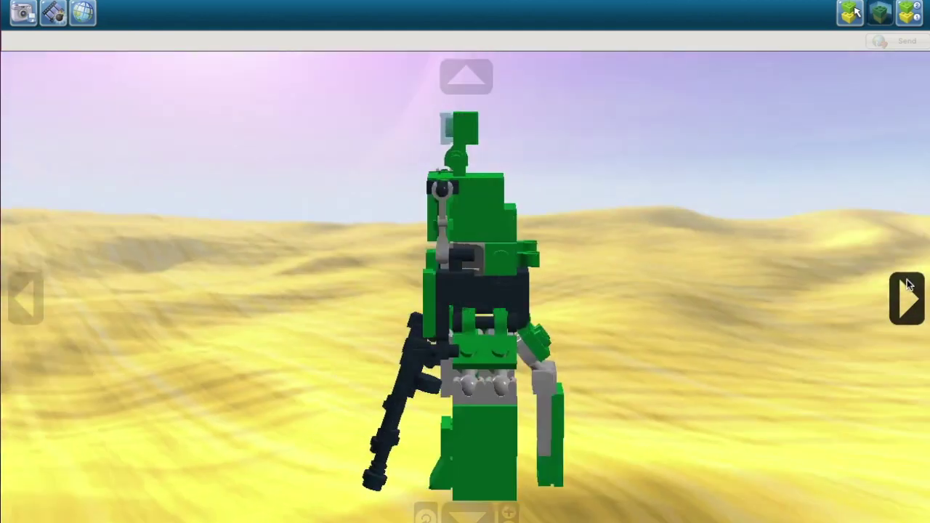
left_click(15, 296)
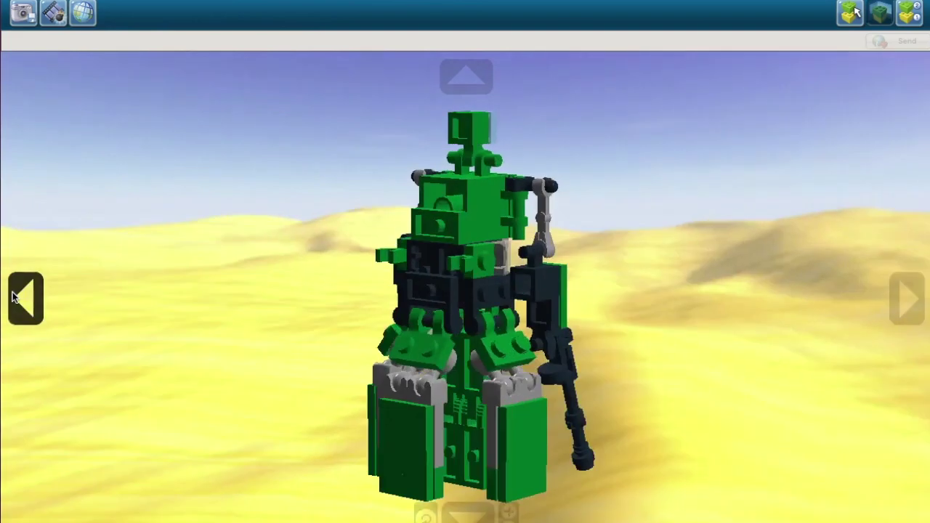
left_click(13, 297)
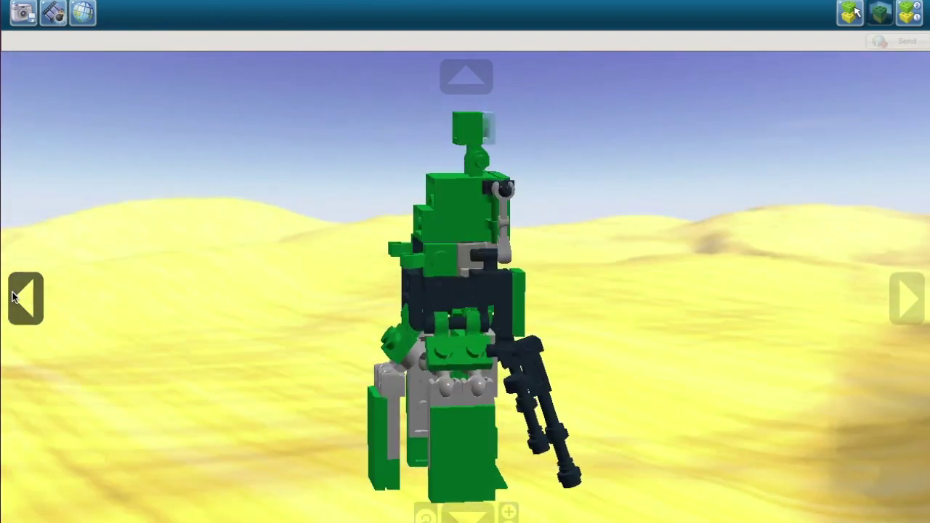
left_click(13, 296)
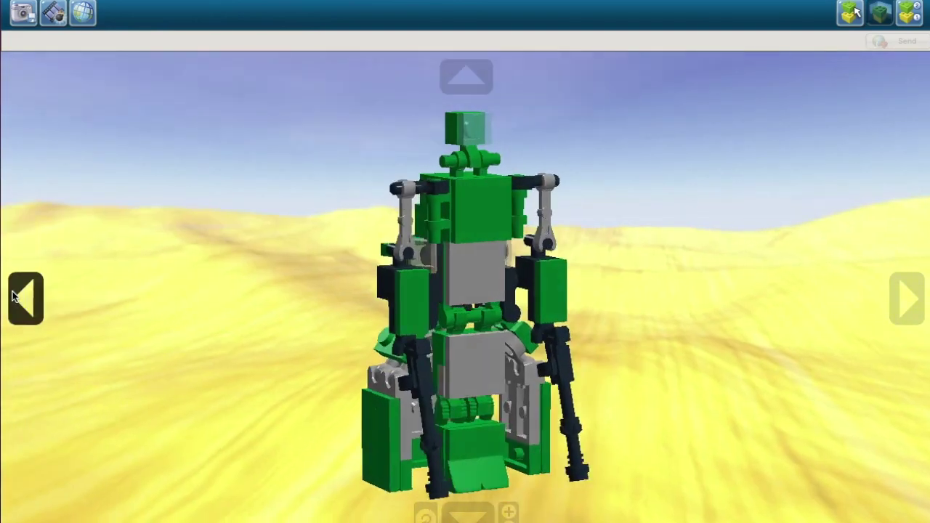
left_click(13, 297)
left_click(13, 297)
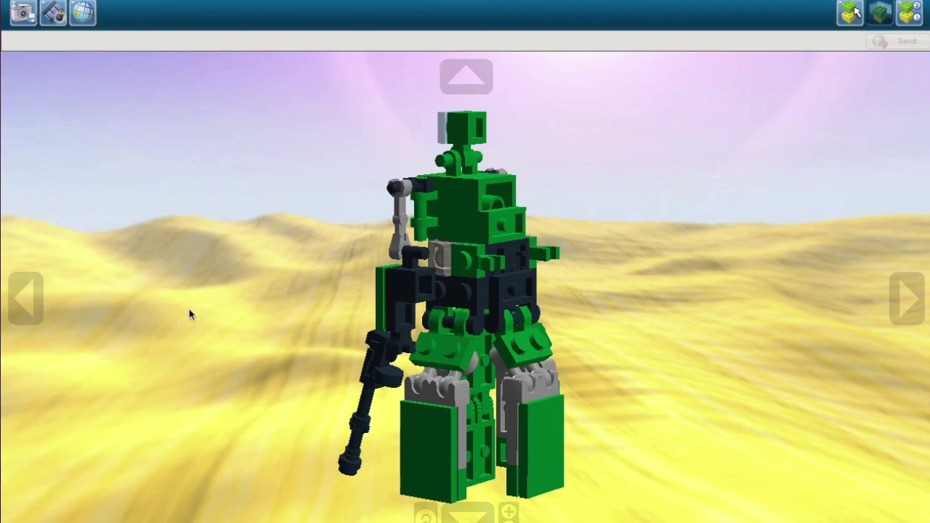
left_click(21, 289)
left_click(21, 289)
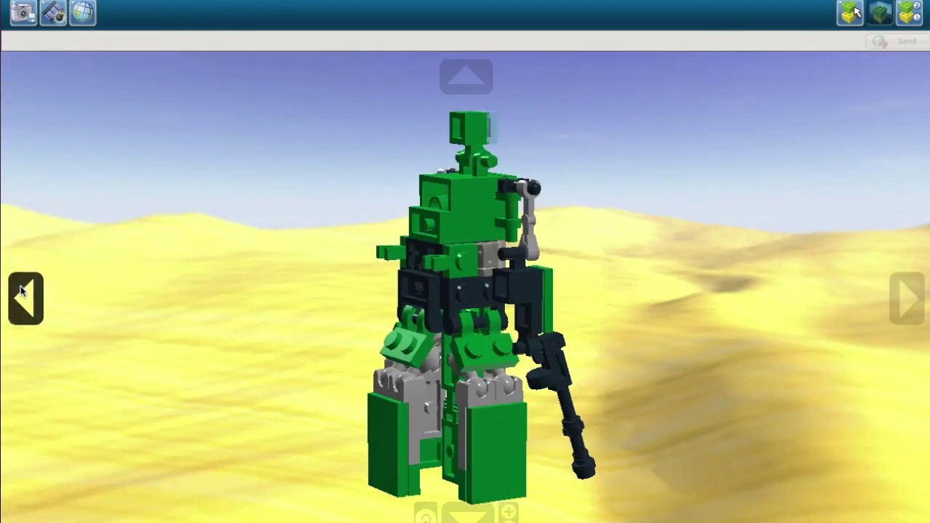
left_click(20, 290)
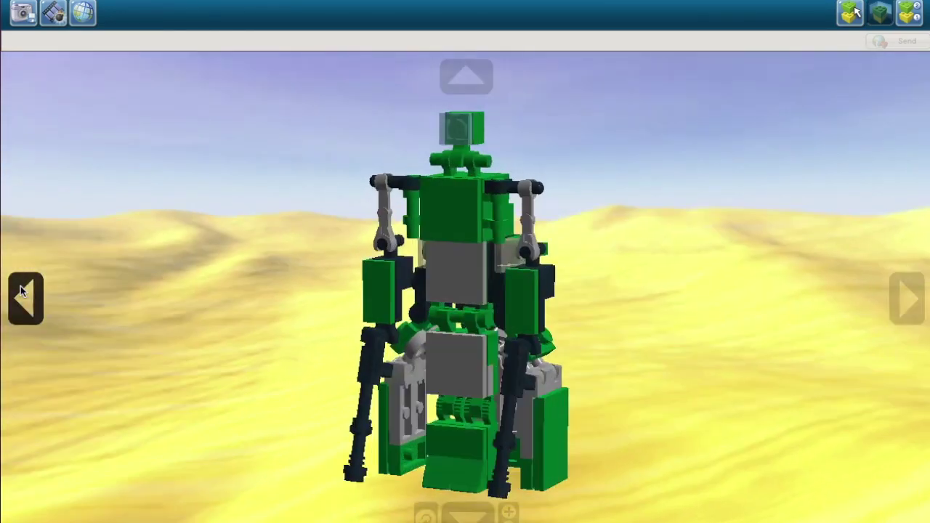
left_click(20, 290)
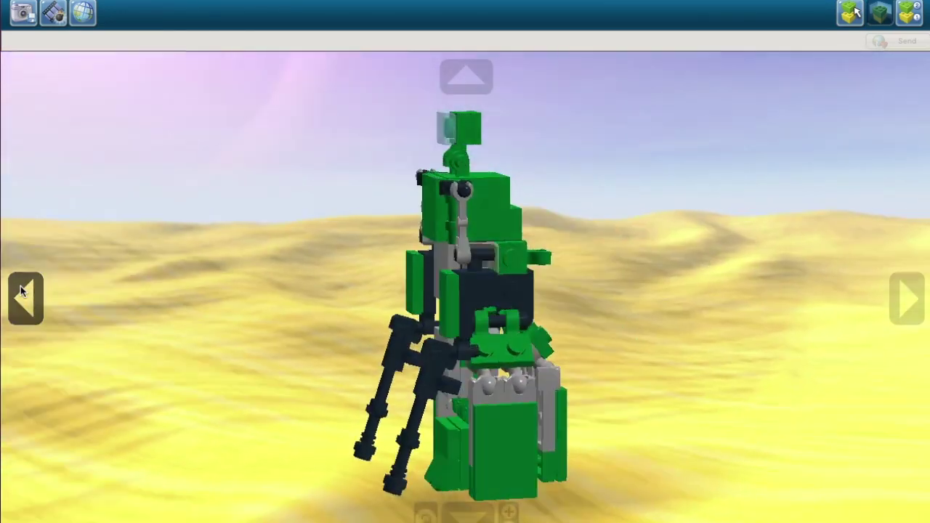
left_click(20, 289)
left_click(21, 289)
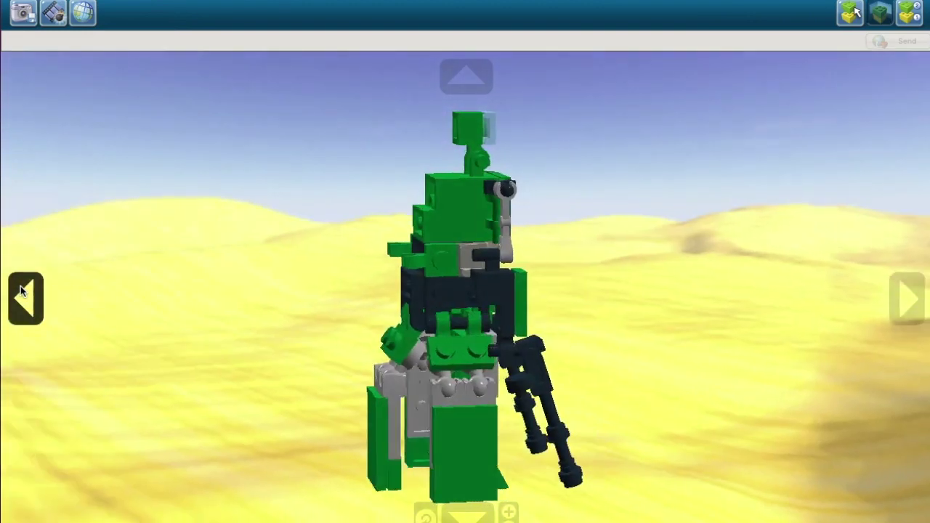
left_click(21, 289)
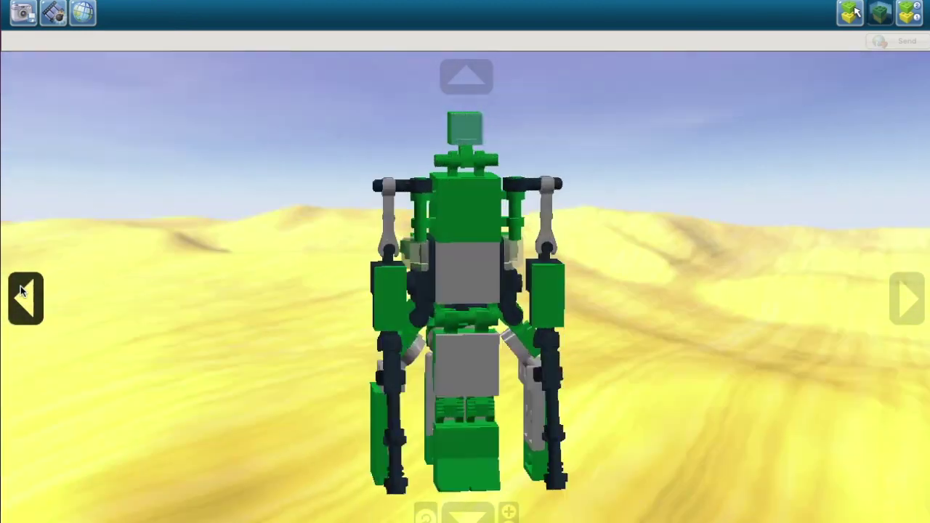
left_click(20, 289)
left_click(20, 289)
left_click(20, 289)
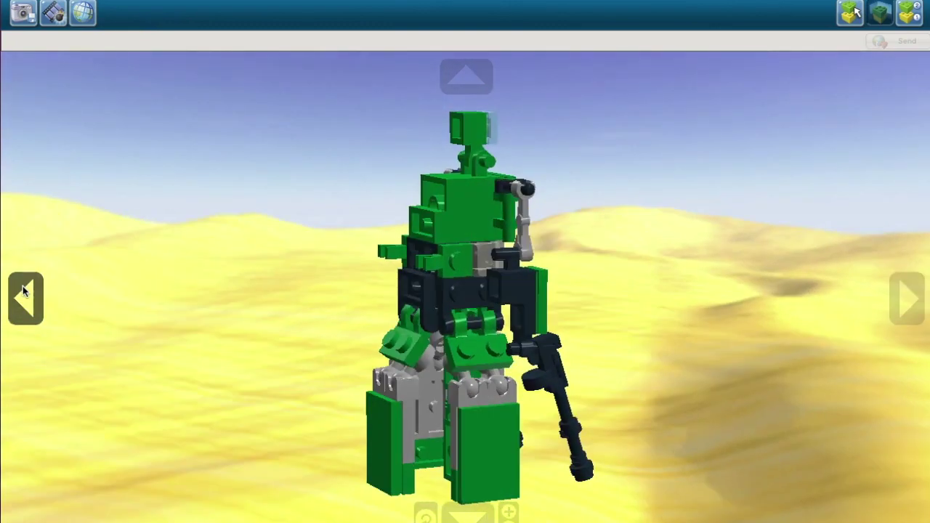
left_click(22, 289)
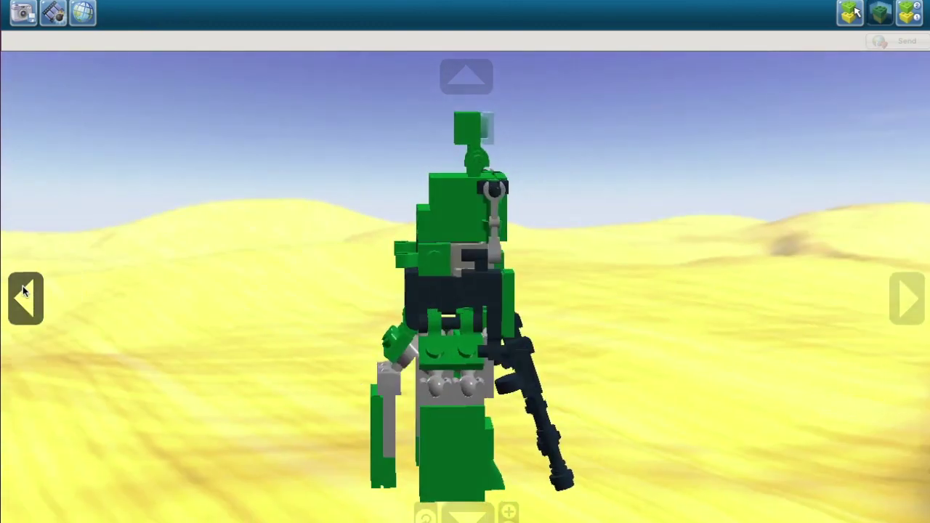
left_click(896, 302)
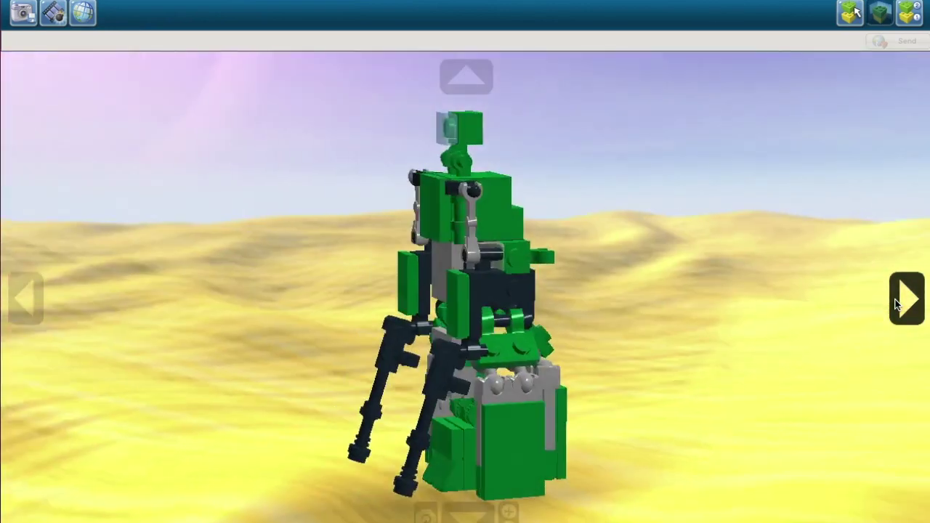
left_click(896, 303)
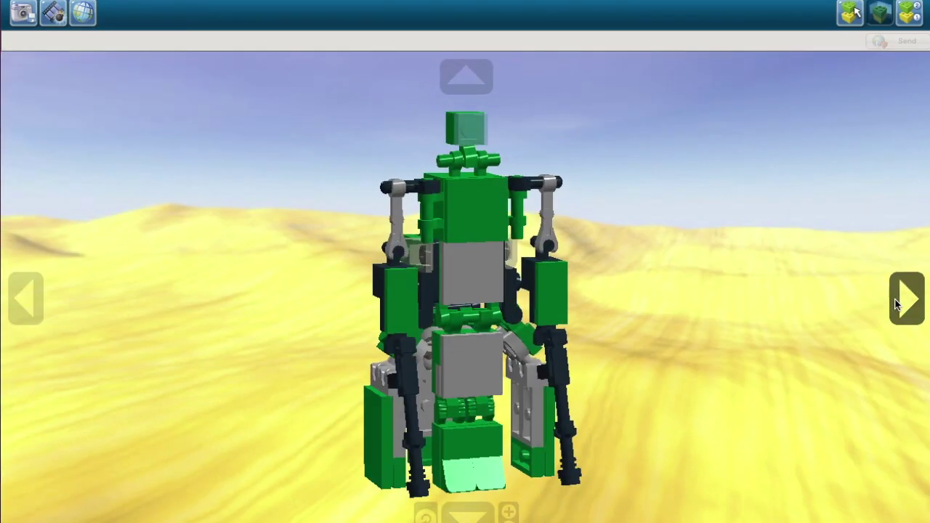
left_click(896, 302)
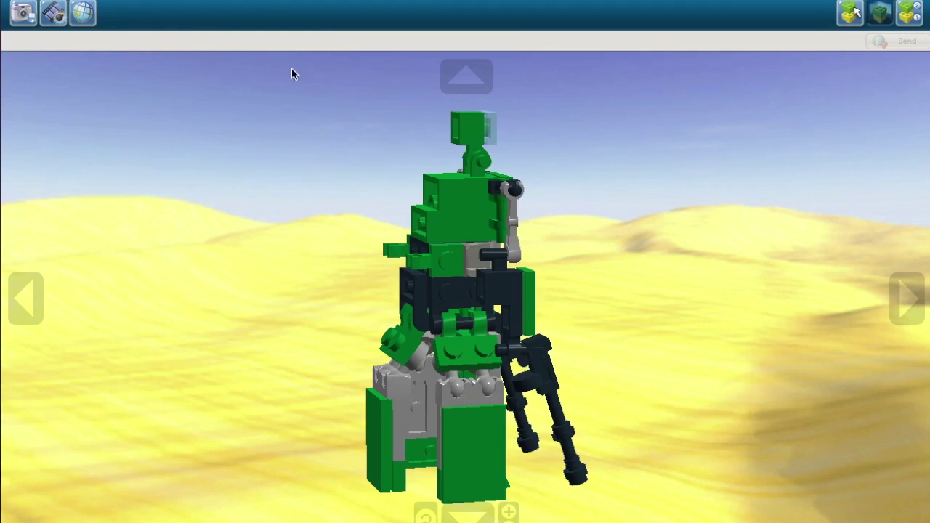
left_click(11, 303)
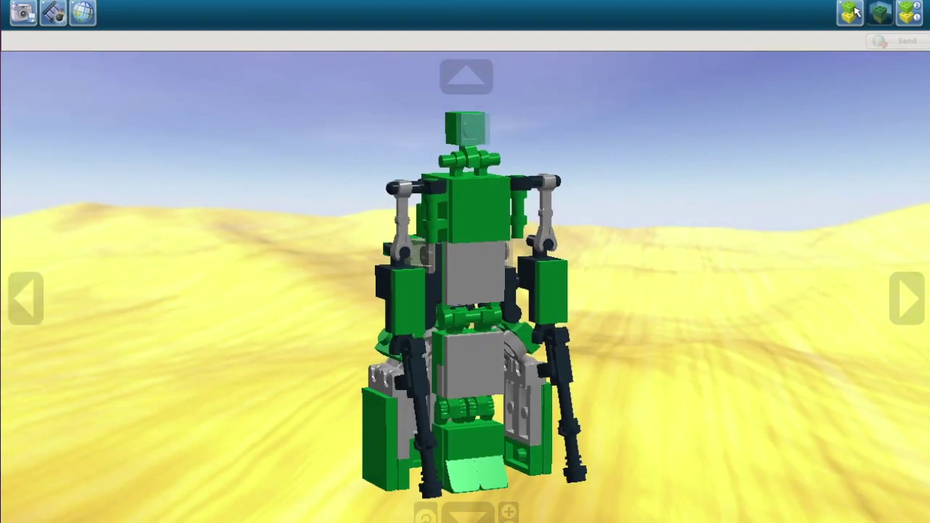
Start a new empty model in building mode and place a light grey 2x2 flat tile near the baseplate's centre
left_click(850, 13)
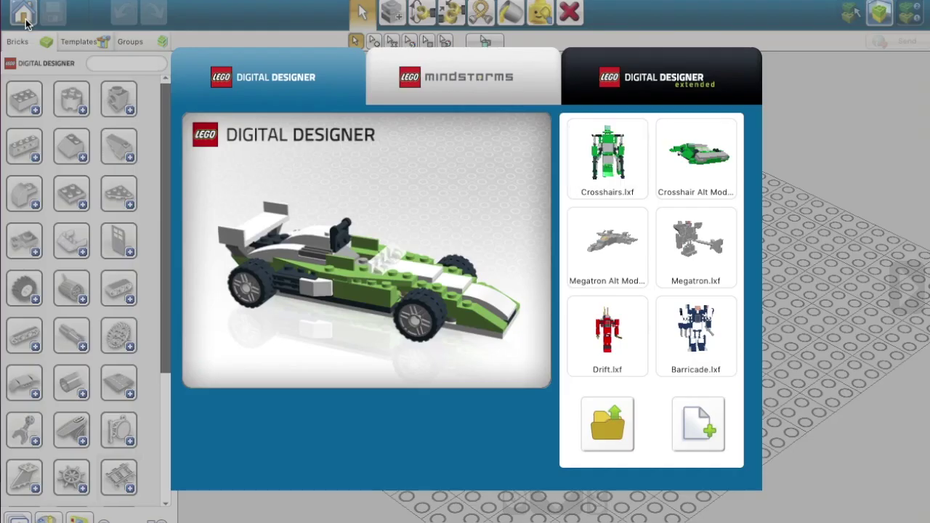
left_click(689, 421)
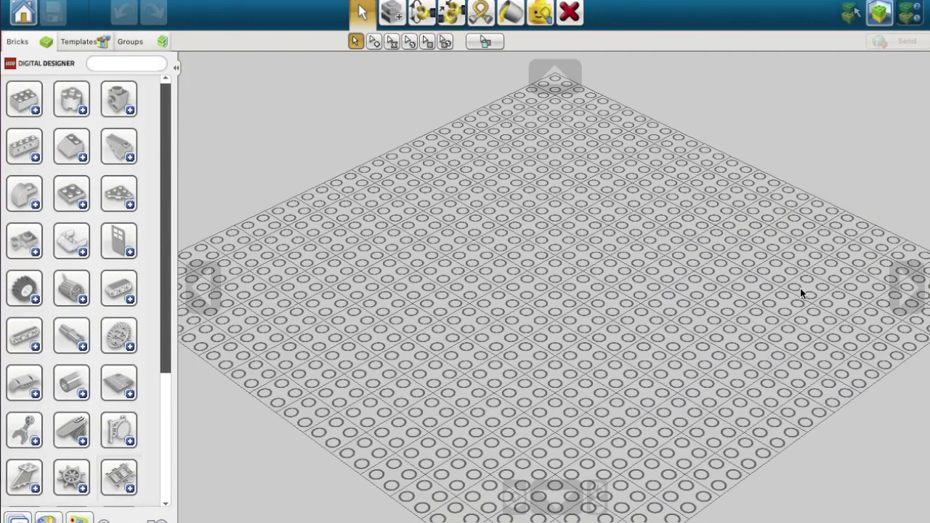
left_click(69, 192)
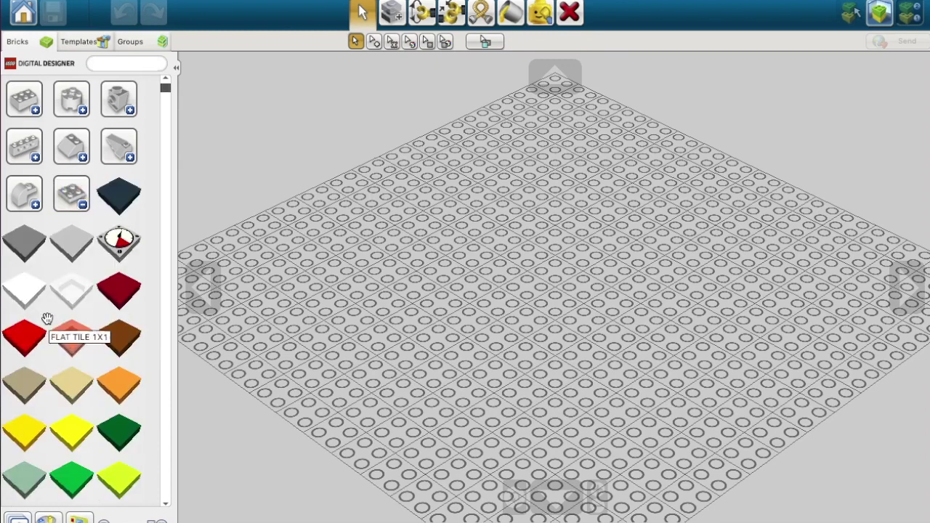
scroll(47, 319, "down", 5)
scroll(47, 318, "down", 15)
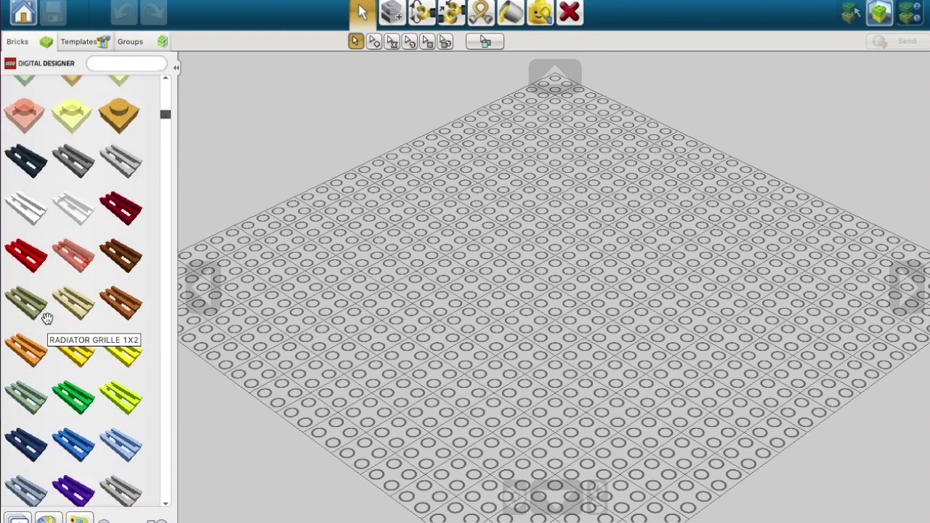
scroll(47, 318, "down", 15)
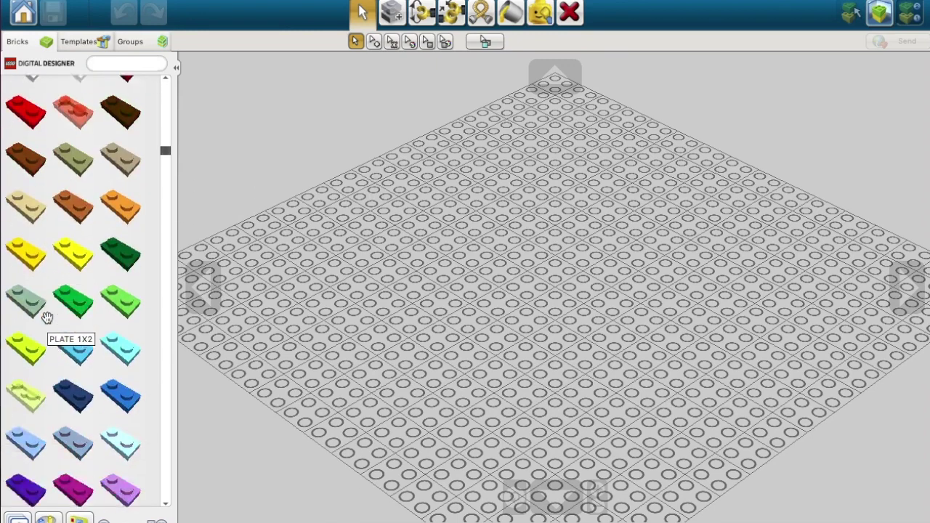
scroll(47, 318, "down", 15)
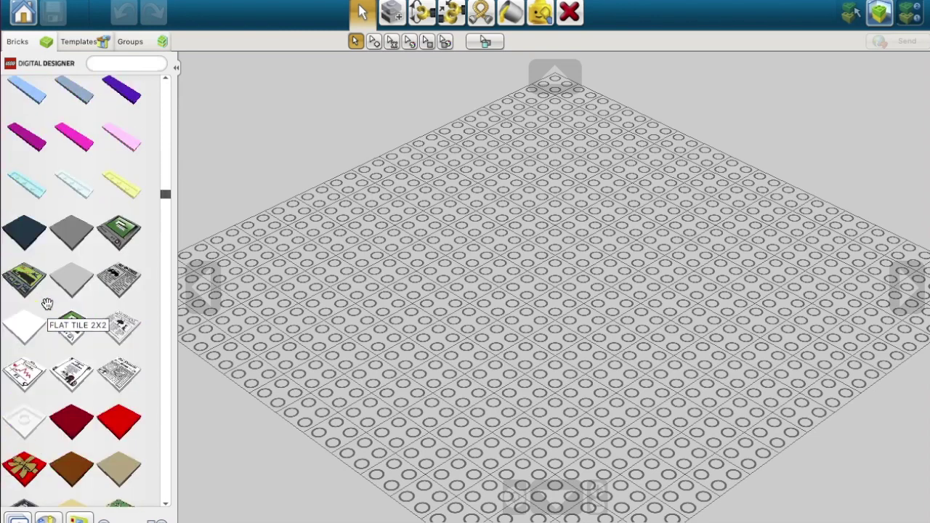
left_click(70, 262)
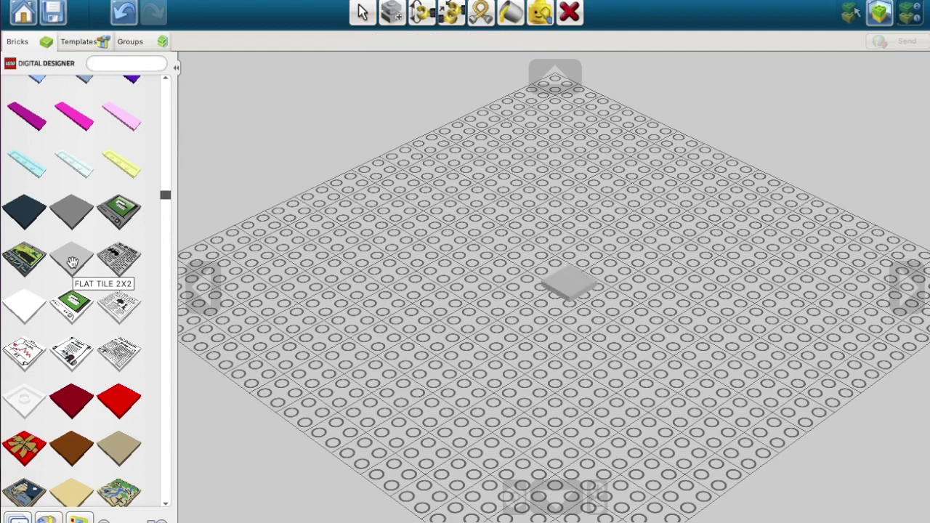
left_click(436, 291)
Place a green 2x2 plate on the baseplate just behind the grey tile, leaving a gap between them
scroll(125, 368, "down", 10)
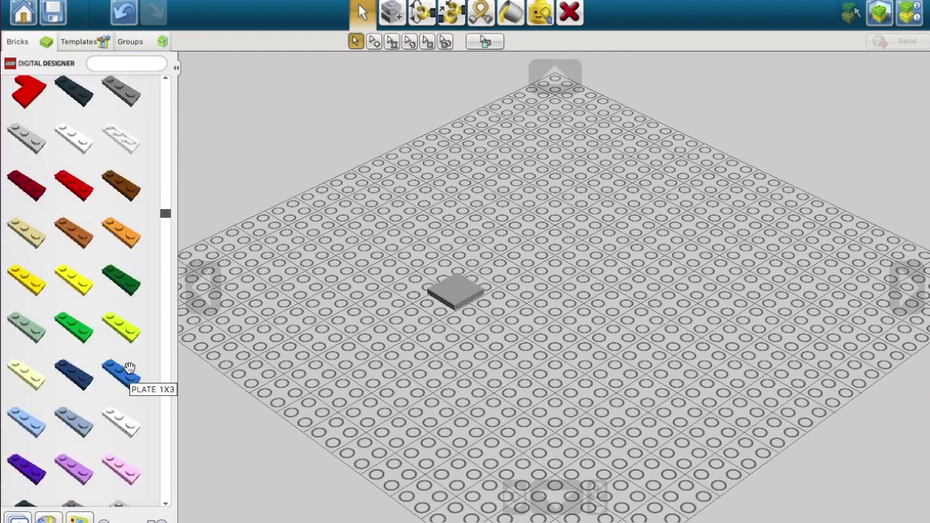
scroll(124, 368, "down", 6)
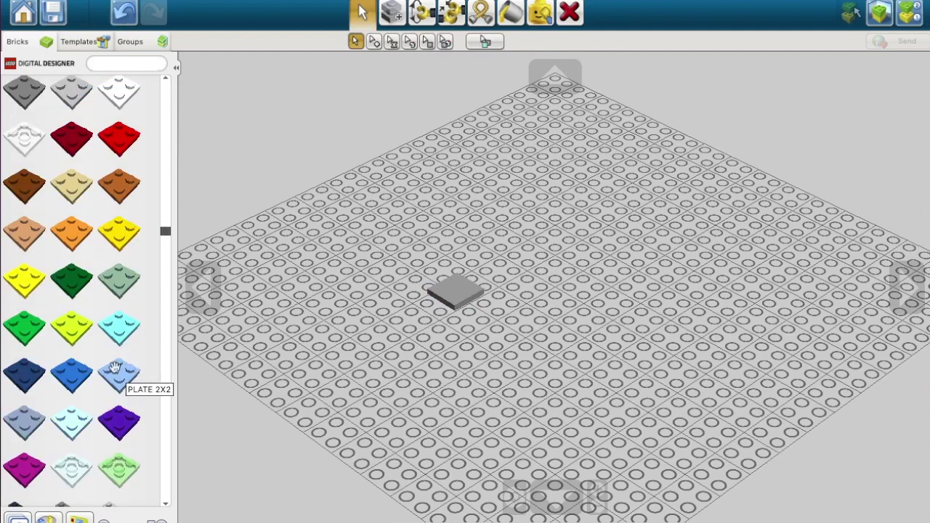
left_click(19, 333)
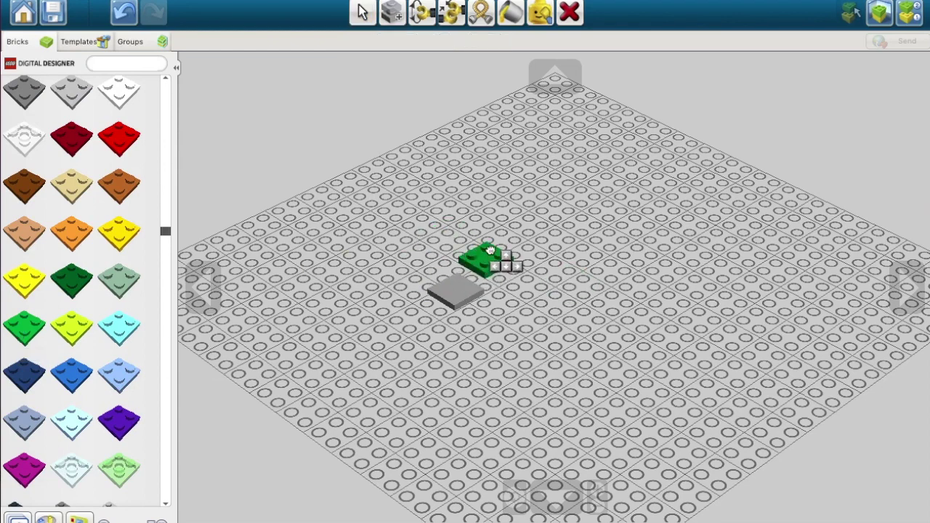
left_click(500, 254)
Stand a light grey Plate 1x2 W. Stick 3.18 upright on the baseplate, in front of the green 2x2 plate
scroll(88, 231, "down", 5)
scroll(87, 231, "down", 6)
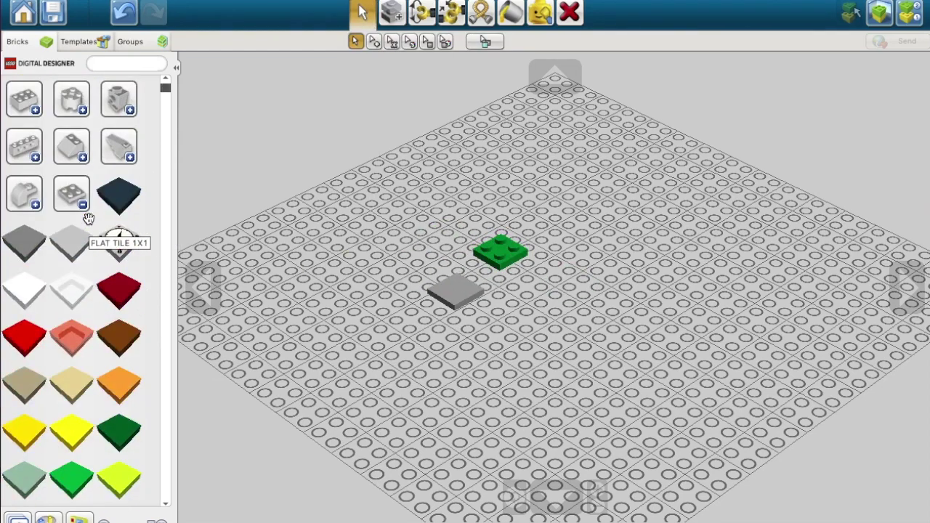
scroll(76, 186, "down", 5)
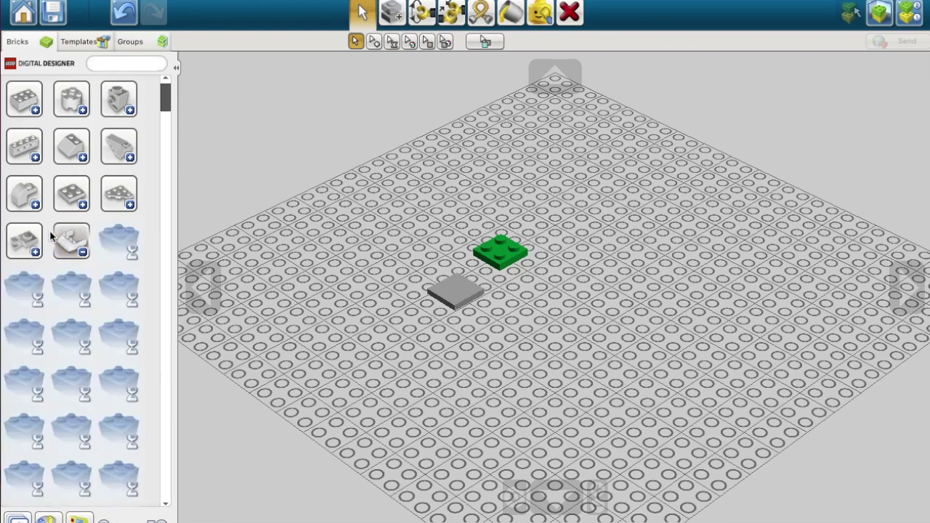
left_click(43, 231)
scroll(42, 231, "down", 10)
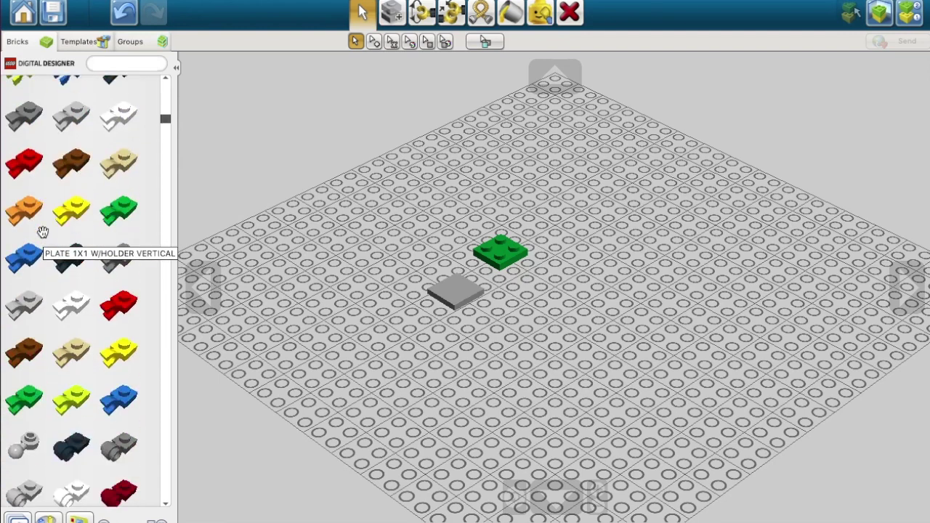
scroll(43, 231, "down", 10)
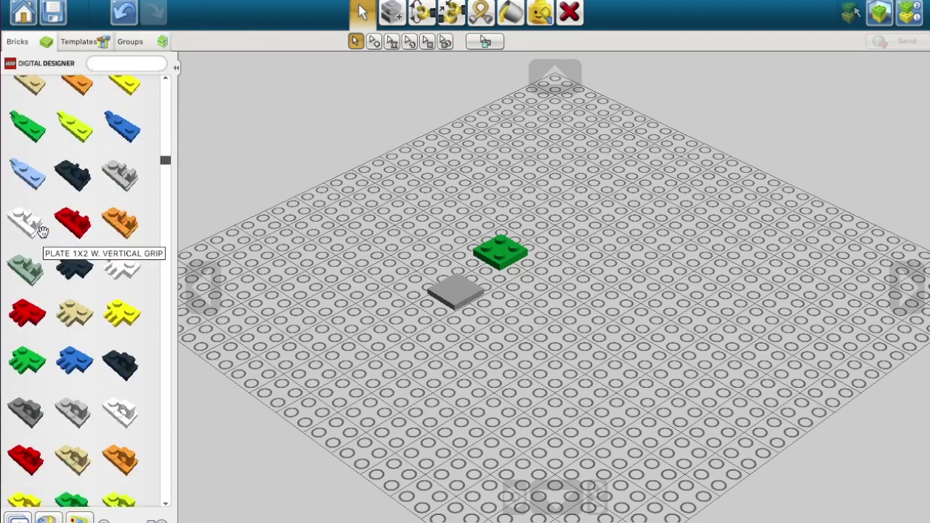
scroll(43, 231, "down", 5)
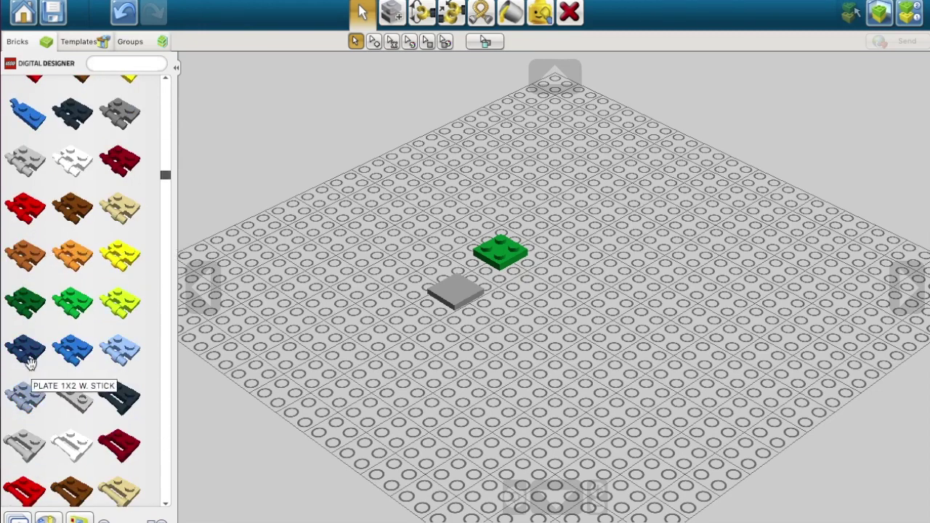
scroll(29, 367, "down", 4)
left_click(13, 260)
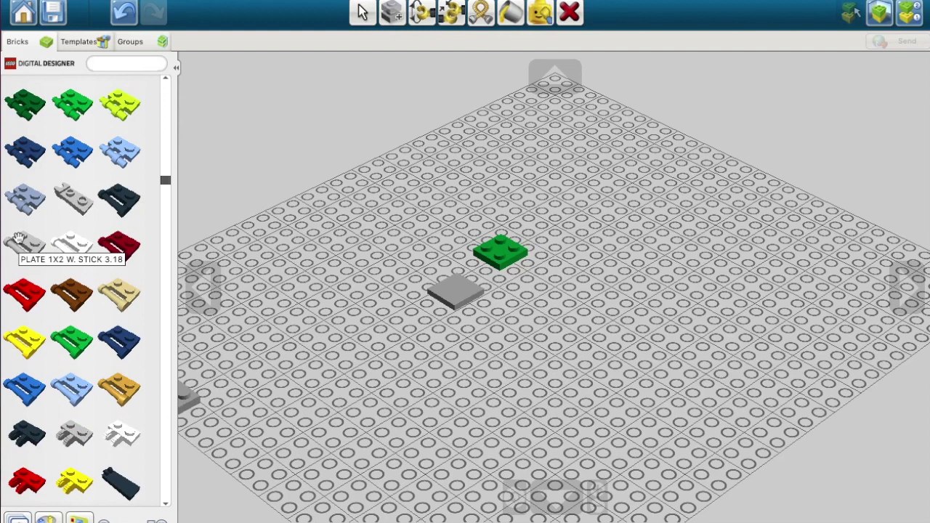
left_click(19, 237)
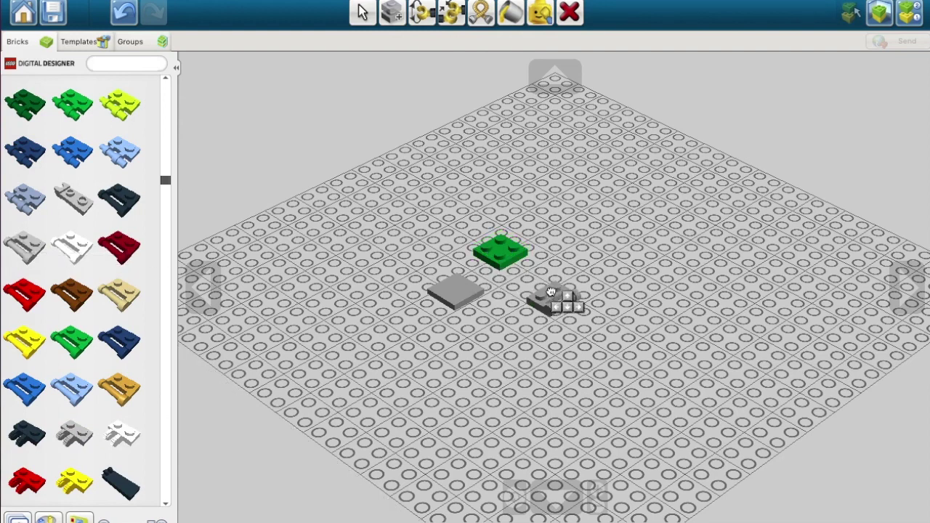
key("Up")
key("Right")
key("Up")
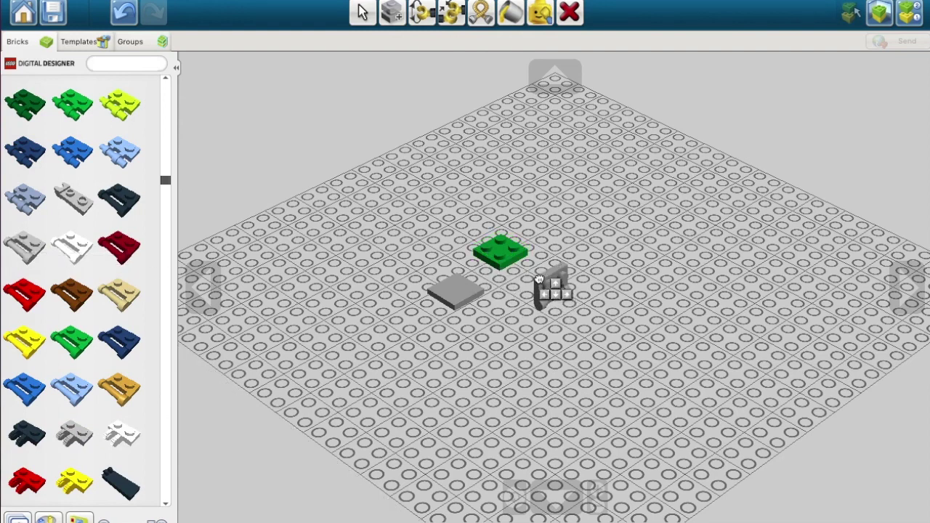
left_click(536, 276)
Turn the grey 2x2 flat tile upright and attach it to the front studs of the standing stick plate
left_click_drag(441, 283, 449, 313)
key("Down")
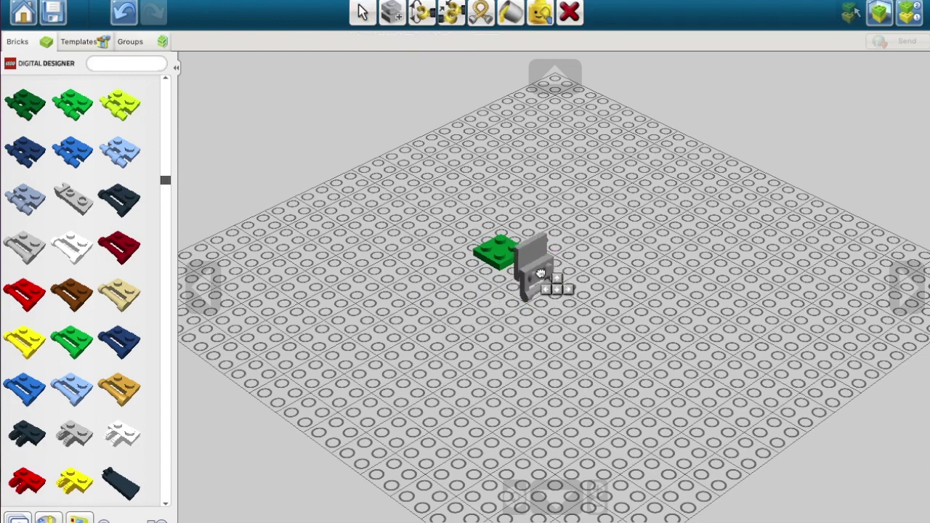
left_click(546, 280)
Turn the green 2x2 plate upright and attach it behind the upper part of the grey tile, above the stick plate
left_click(507, 258)
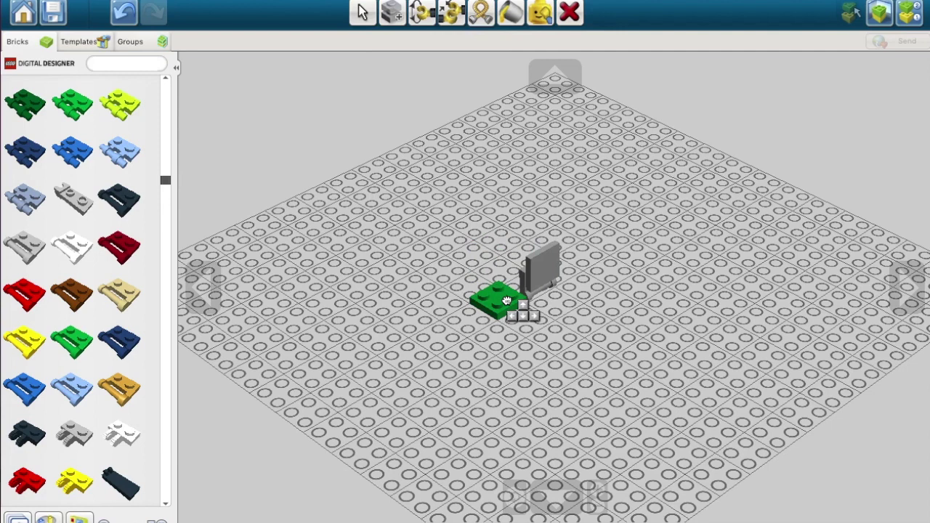
key("Down")
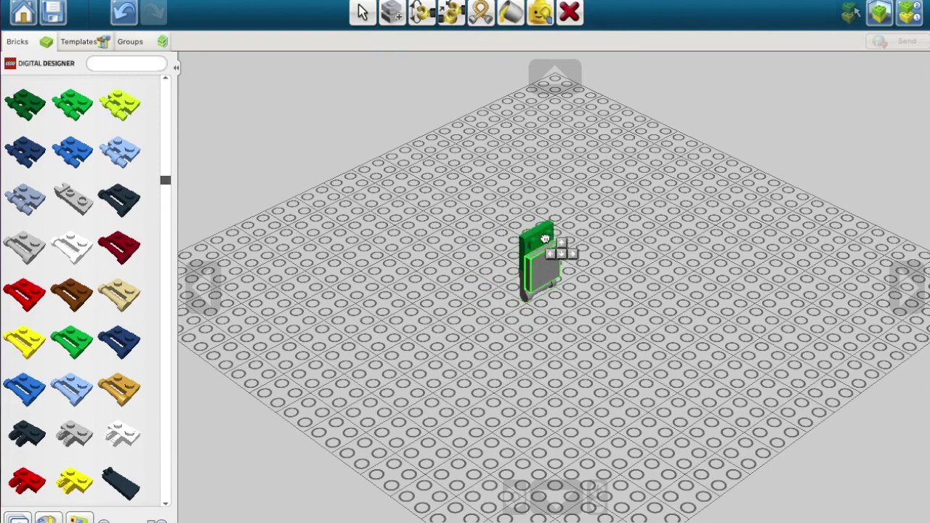
left_click_drag(545, 240, 545, 240)
Recolour the grey stick plate beneath the tile to green
left_click(511, 12)
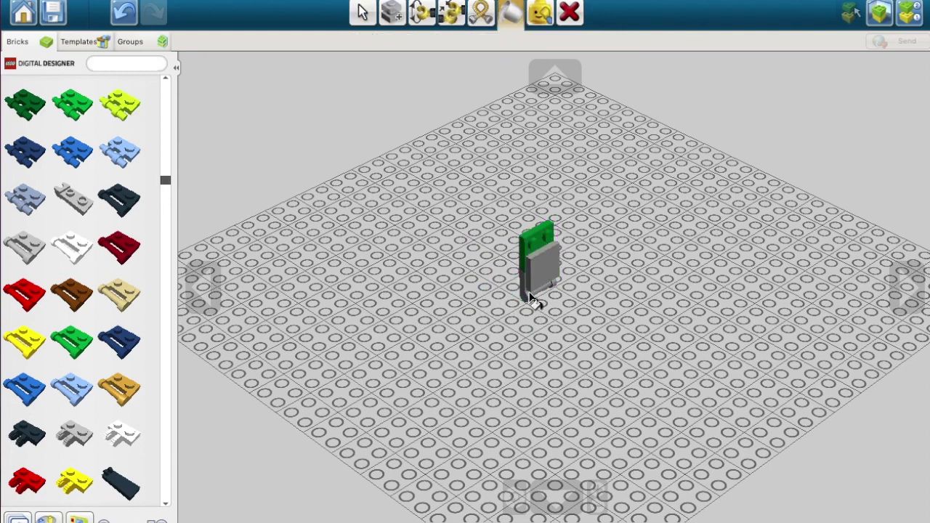
left_click(530, 294)
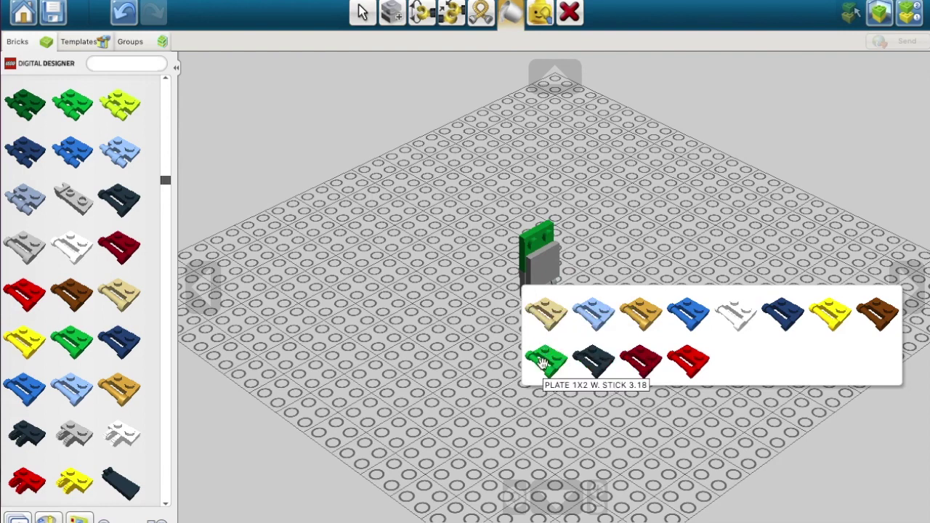
left_click(544, 364)
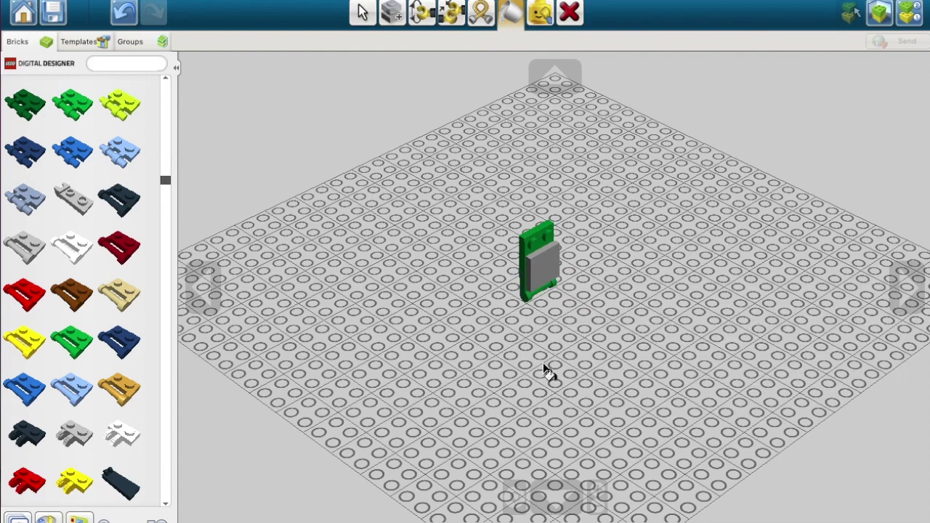
Place a green Plate 1x2 W. Stick flat on the baseplate, in front of the upright assembly
left_click(361, 12)
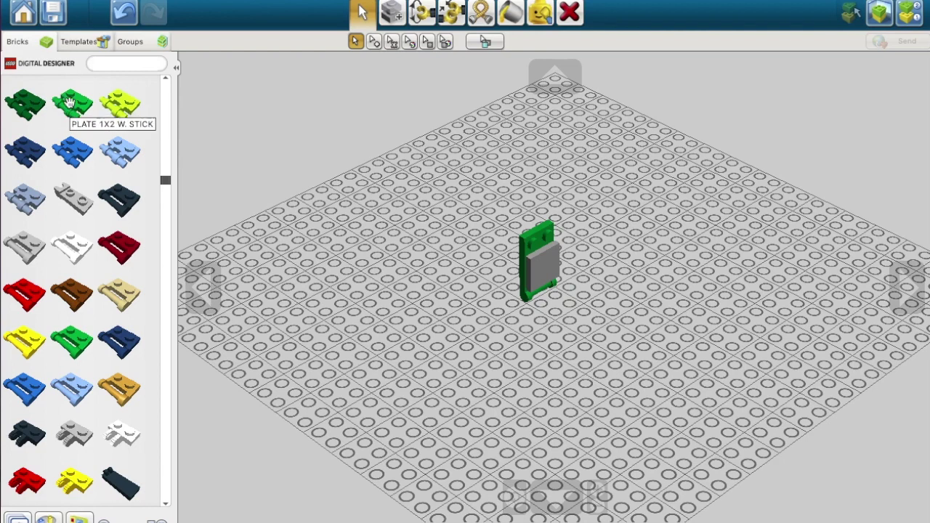
left_click(69, 102)
left_click(421, 375)
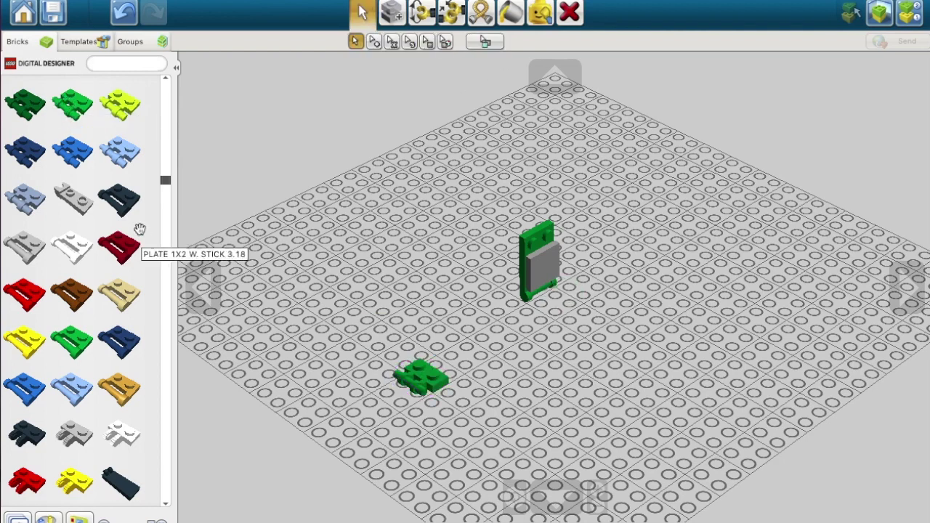
Attach an upright green 2x4 brick to the back of the assembly and mount the loose green stick plate on its uppermost front studs
scroll(112, 165, "up", 10)
left_click(32, 242)
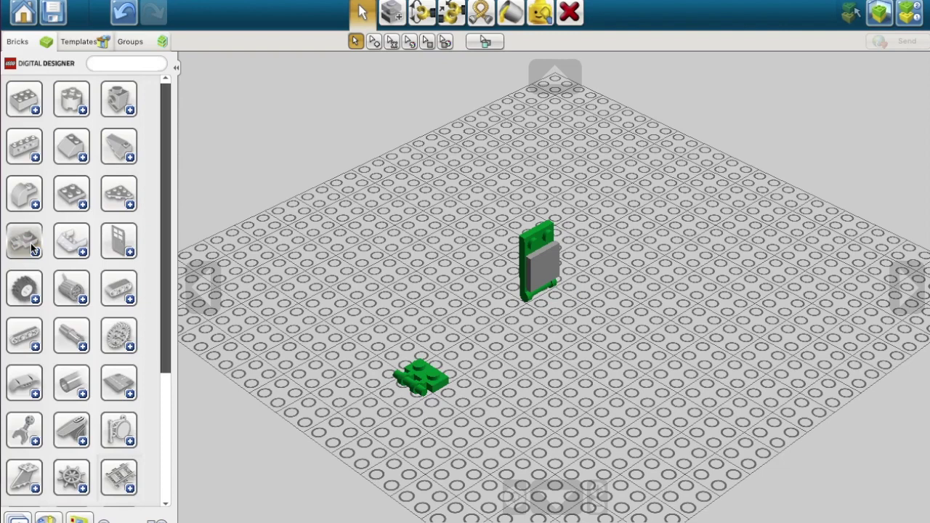
scroll(18, 126, "down", 15)
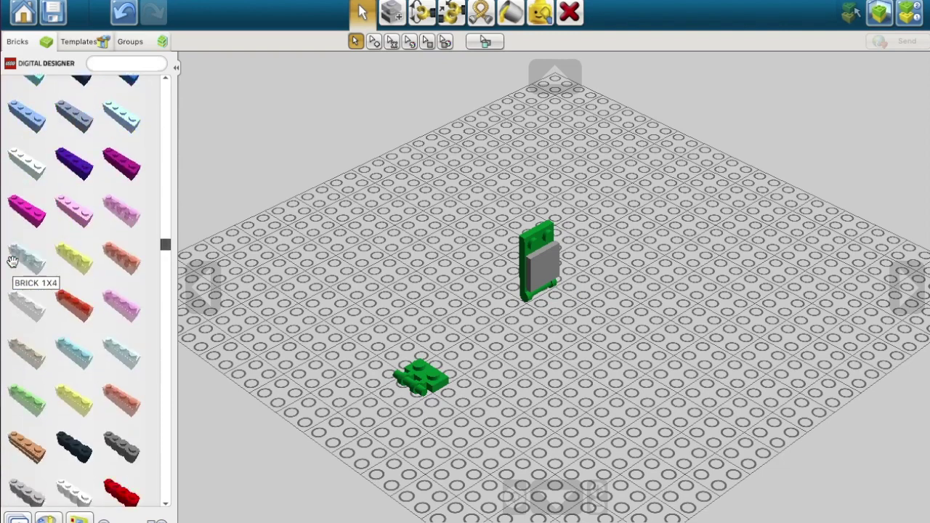
scroll(12, 262, "down", 5)
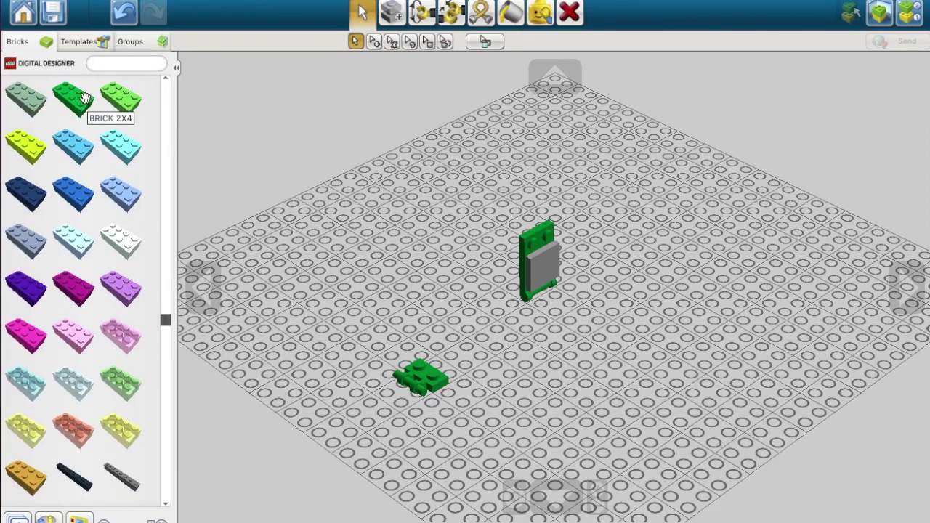
left_click(72, 99)
key("Up")
key("Right")
key("Up")
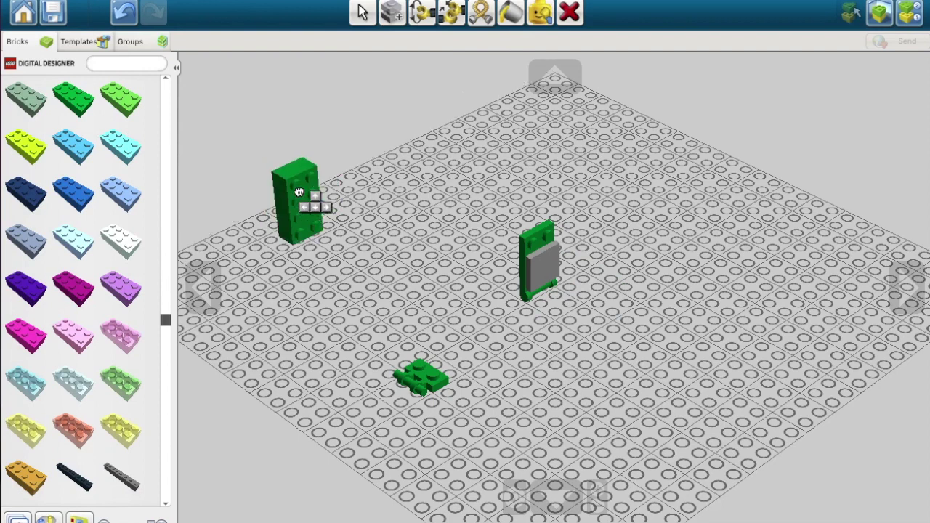
key("Left")
key("Left")
key("Left")
key("Left")
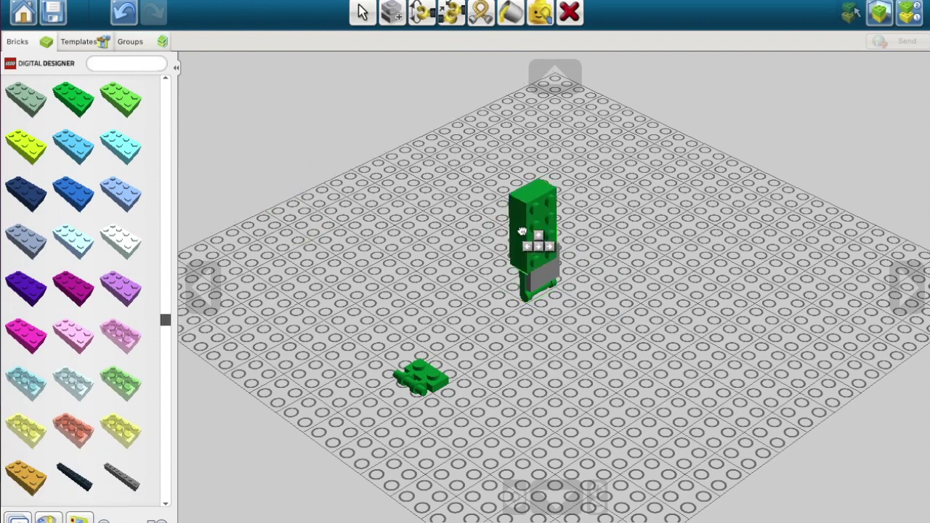
left_click(516, 234)
left_click_drag(407, 368, 560, 212)
Attach a green 1x2 plate to the hollow rear side of the upright 2x4 brick
scroll(60, 246, "up", 3)
scroll(60, 246, "up", 10)
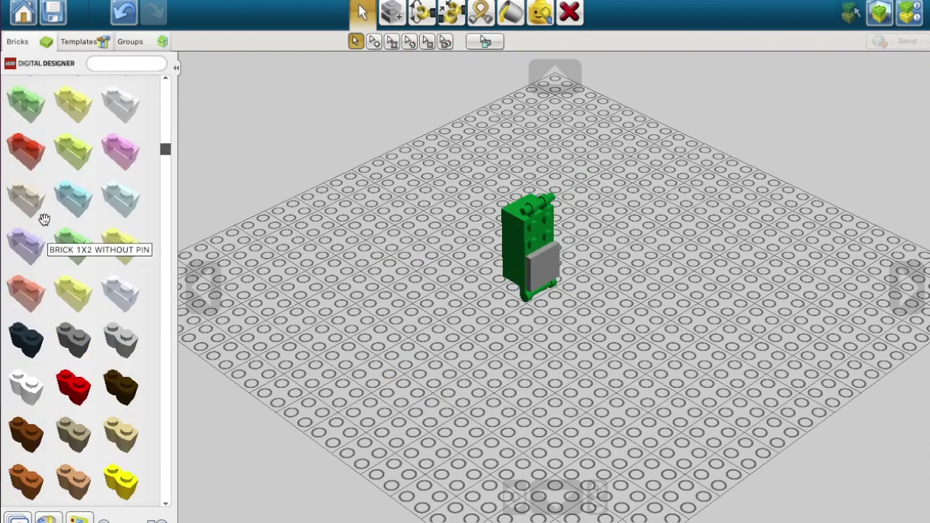
scroll(28, 167, "up", 5)
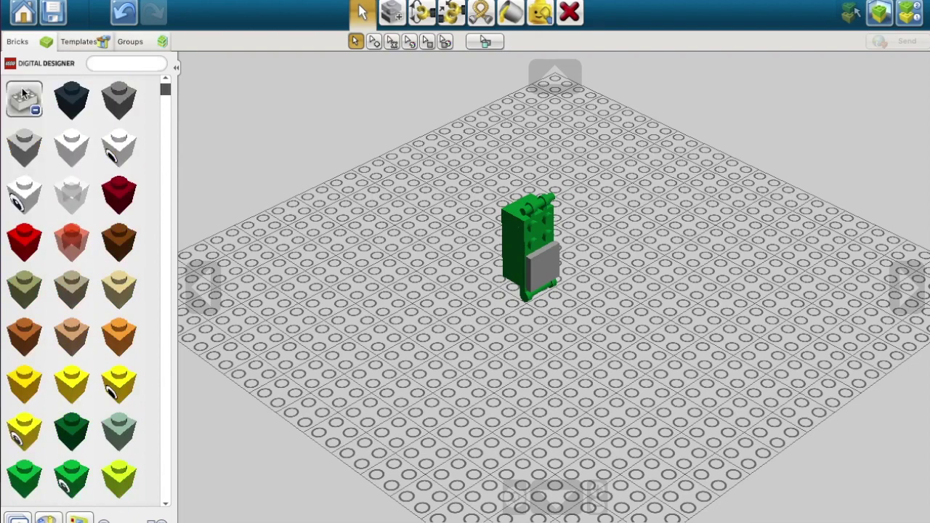
scroll(36, 239, "down", 5)
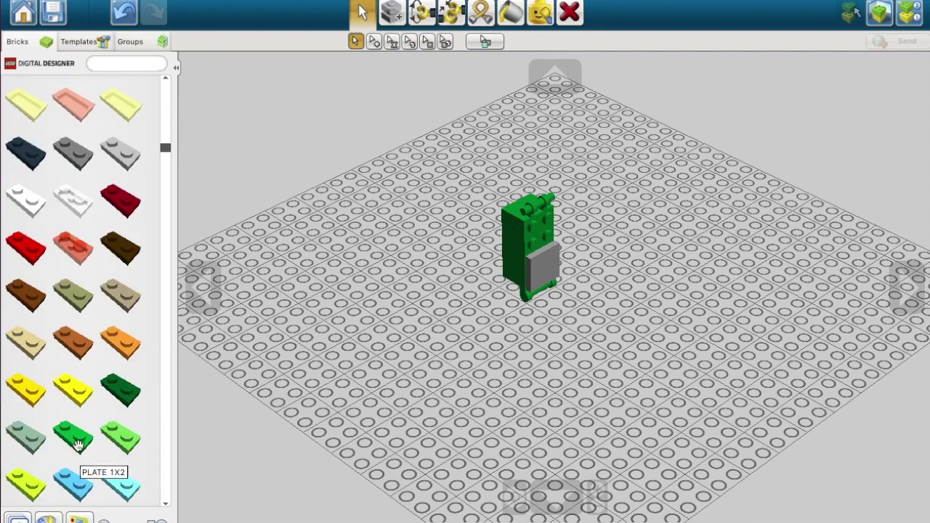
left_click(76, 444)
left_click(891, 286)
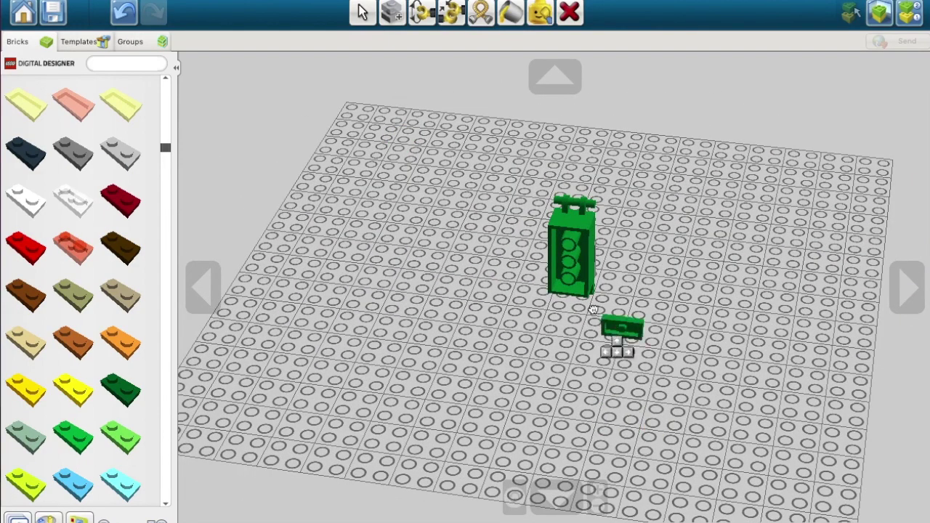
left_click(567, 267)
left_click(208, 284)
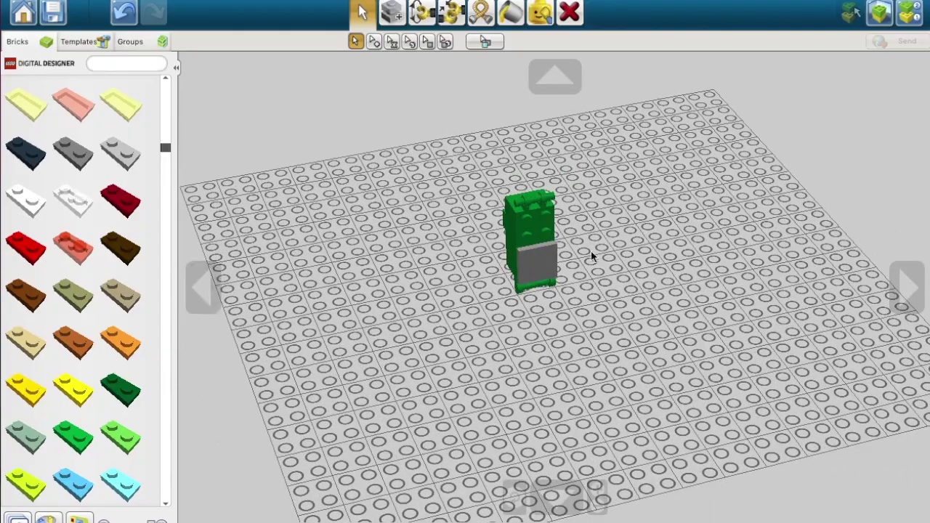
left_click(906, 285)
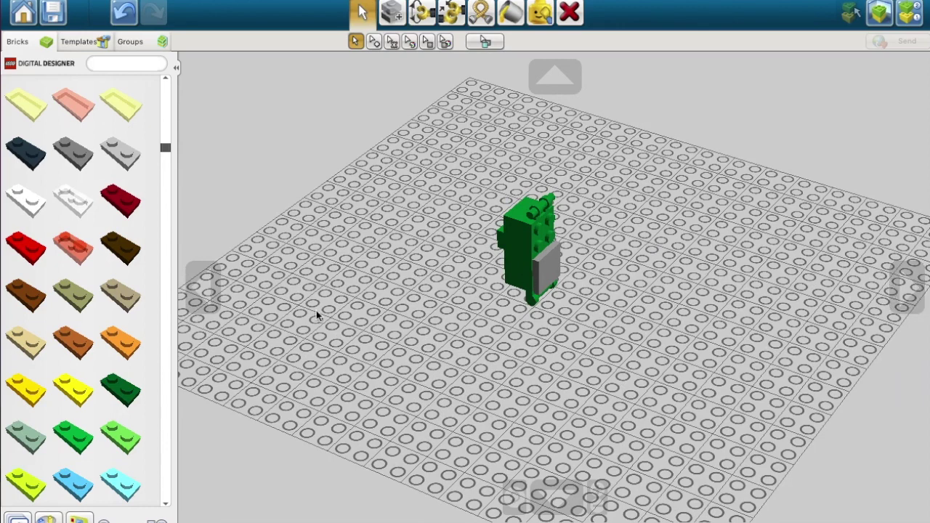
left_click(204, 285)
Browse the special plates category to the black angle brackets with a 2x2 studded face
scroll(72, 206, "up", 10)
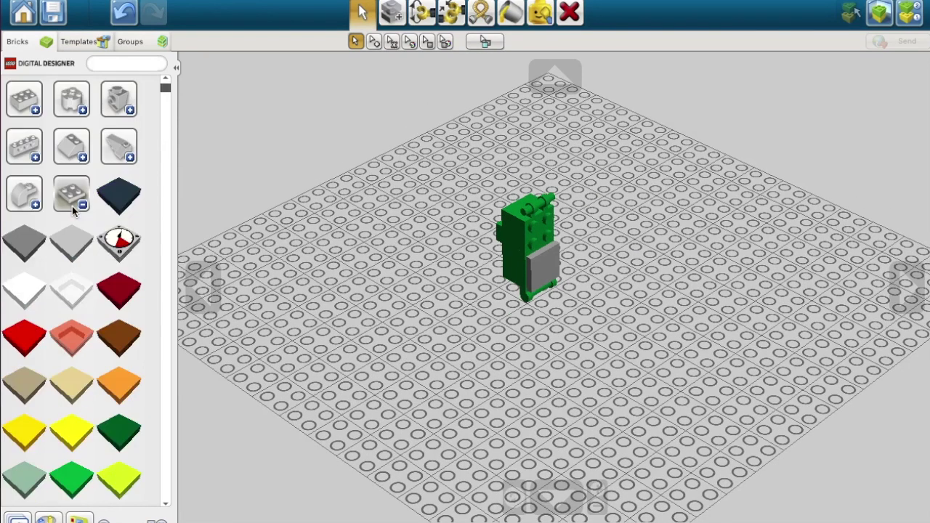
left_click(67, 201)
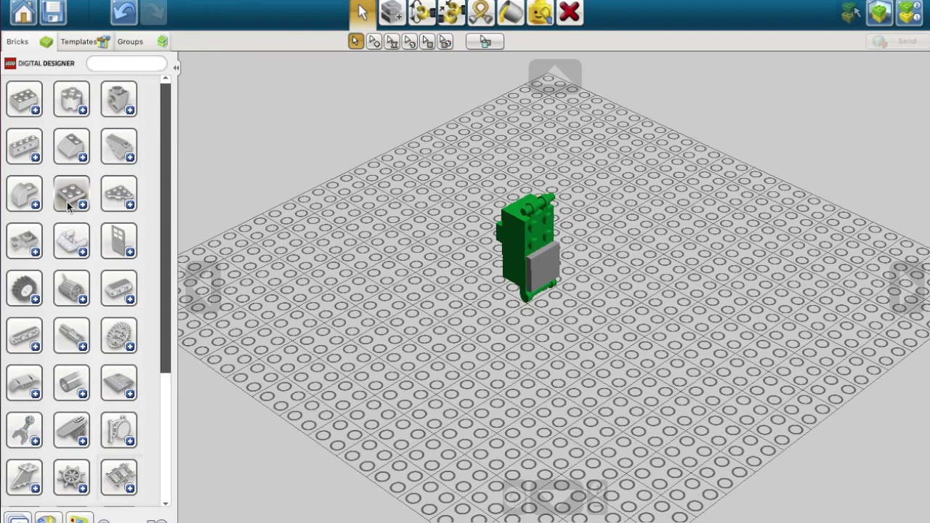
left_click(13, 241)
scroll(75, 331, "down", 5)
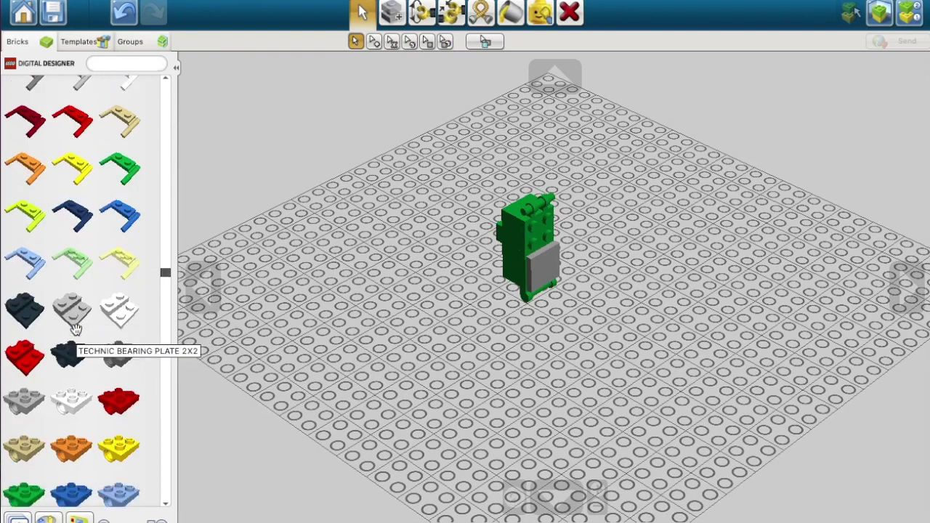
scroll(75, 331, "down", 8)
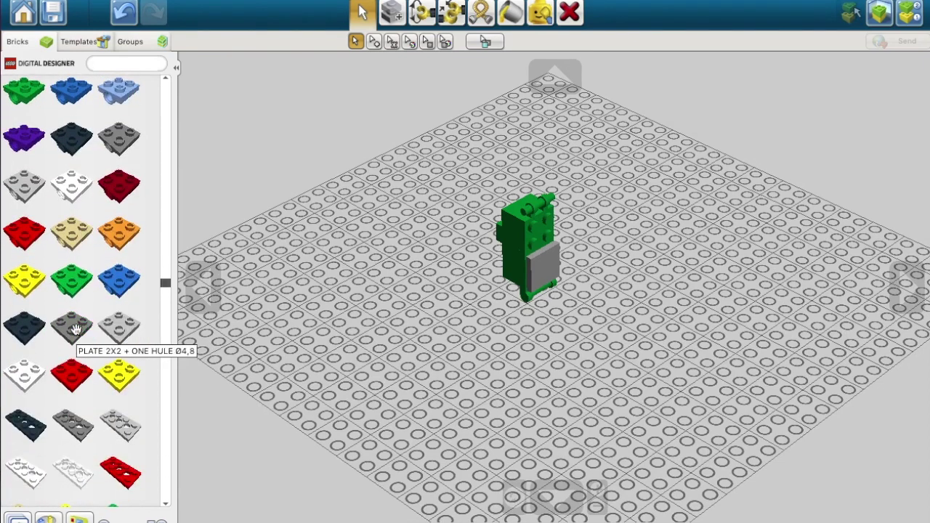
scroll(76, 331, "down", 10)
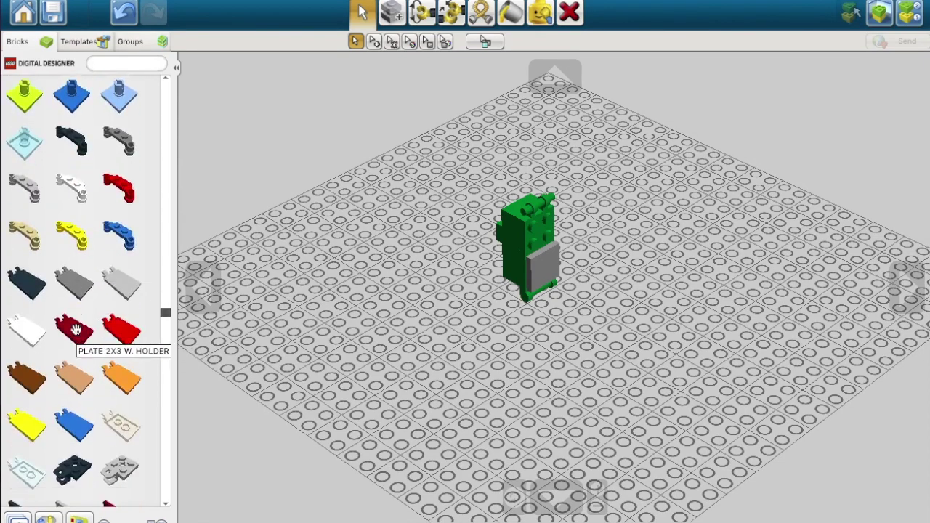
scroll(76, 331, "down", 1)
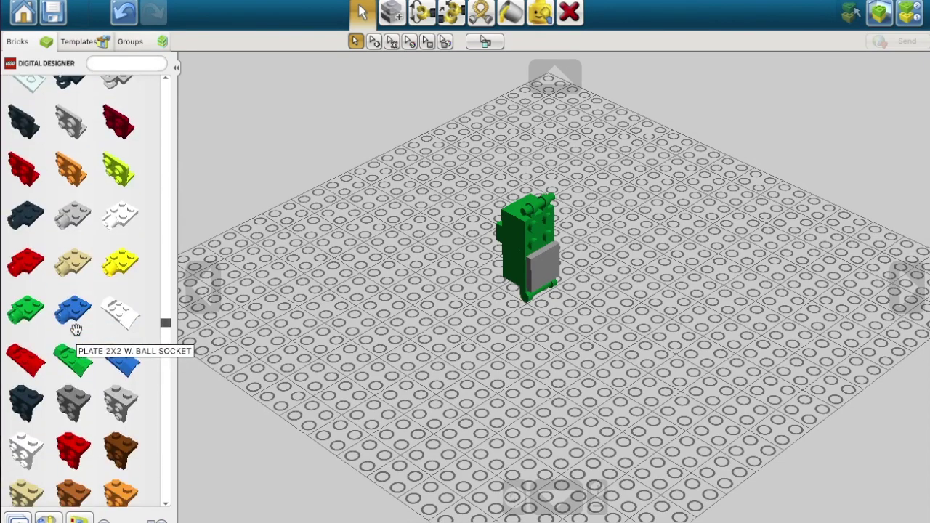
left_click(10, 130)
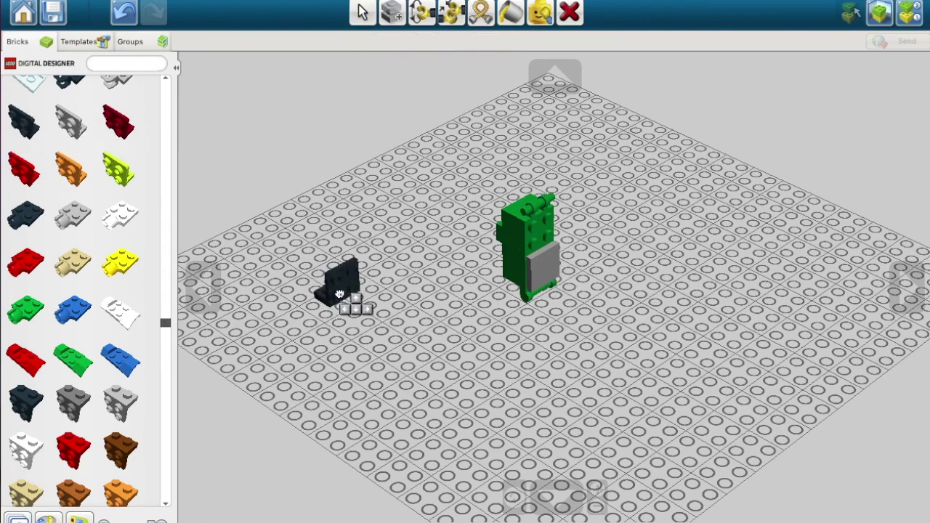
key("Up")
key("Up")
key("Up")
key("Right")
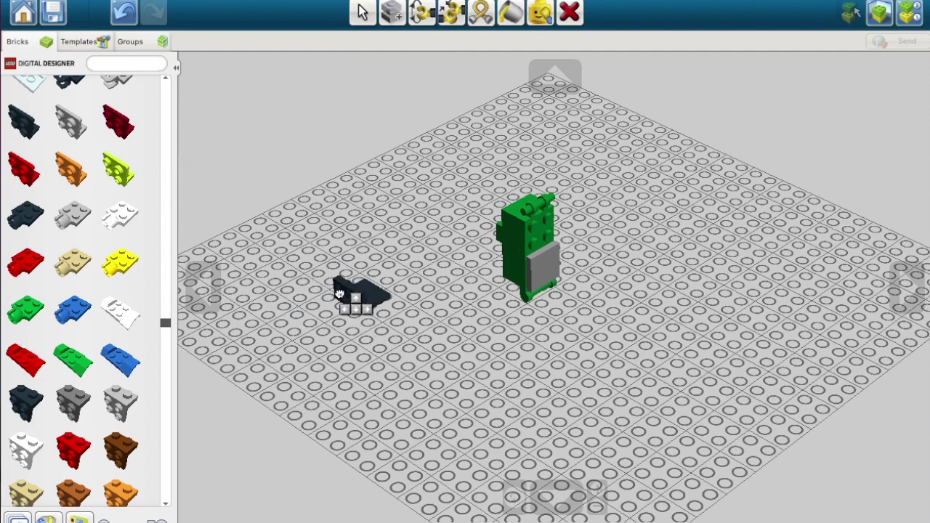
key("Down")
key("Left")
key("Left")
key("Left")
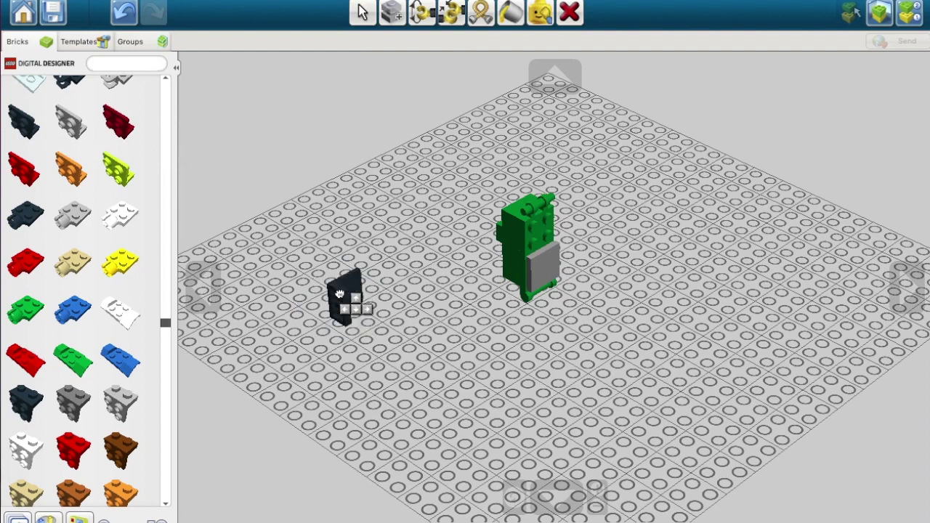
key("Down")
key("Left")
key("Left")
key("Left")
key("Left")
key("Left")
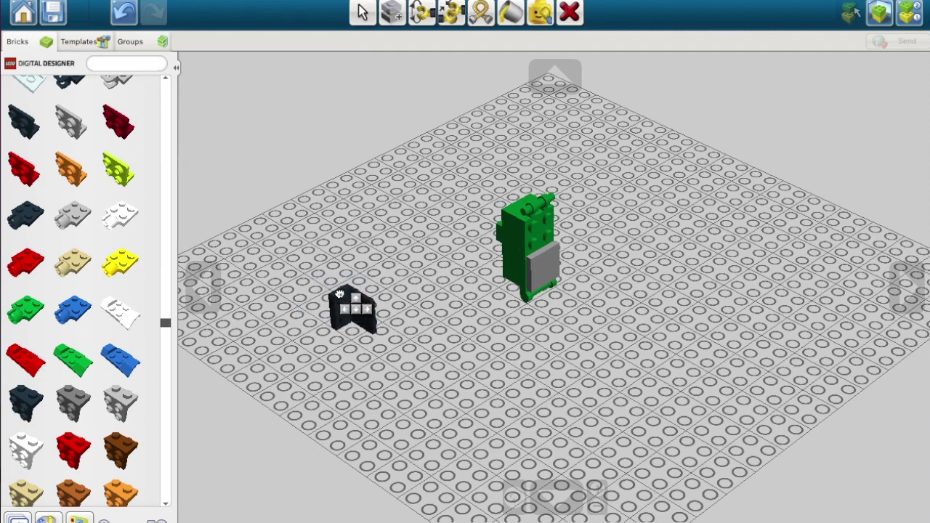
left_click(362, 12)
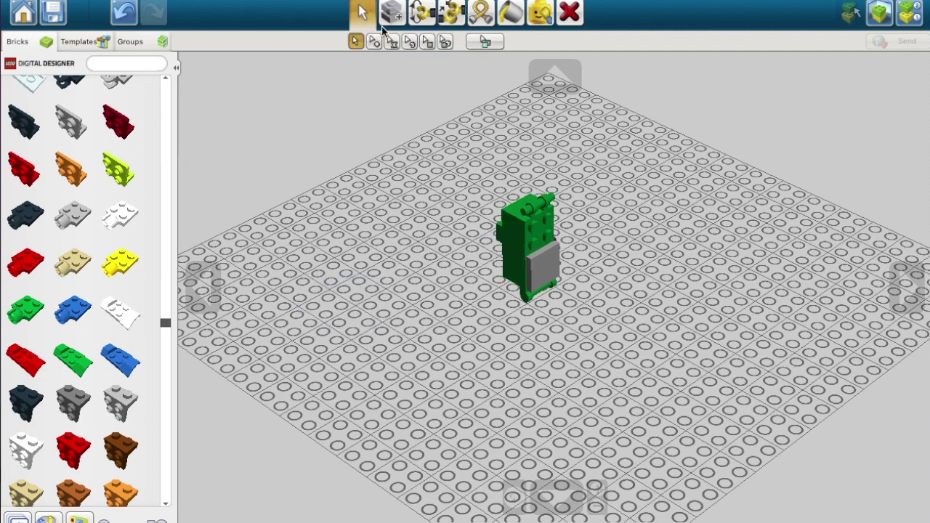
Mount black angle brackets on both sides of the lower torso, with their 2x2 studded faces pointing outward
left_click(24, 121)
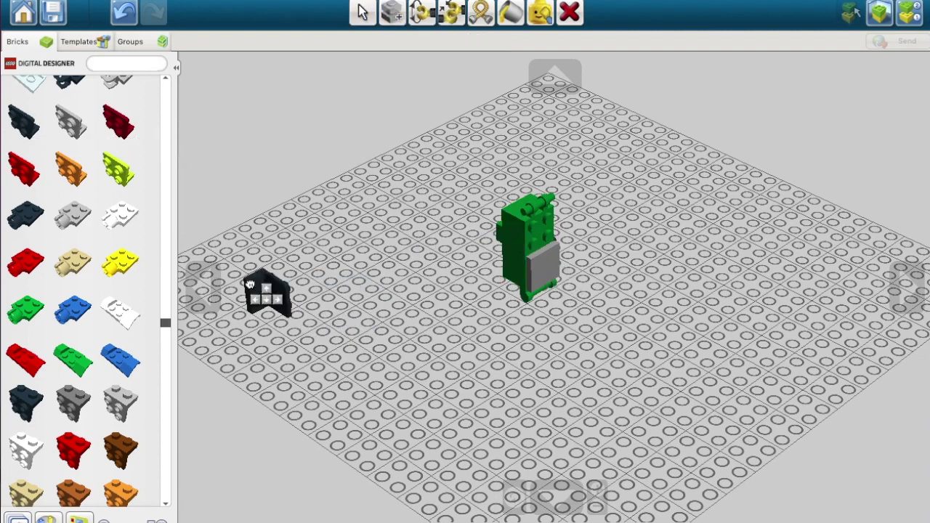
key("Left")
key("Left")
key("Left")
key("Left")
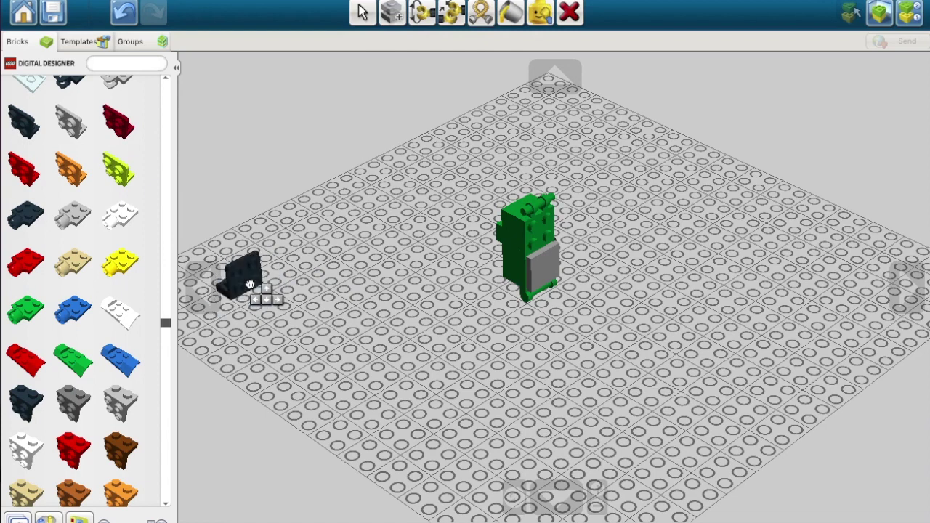
key("Left")
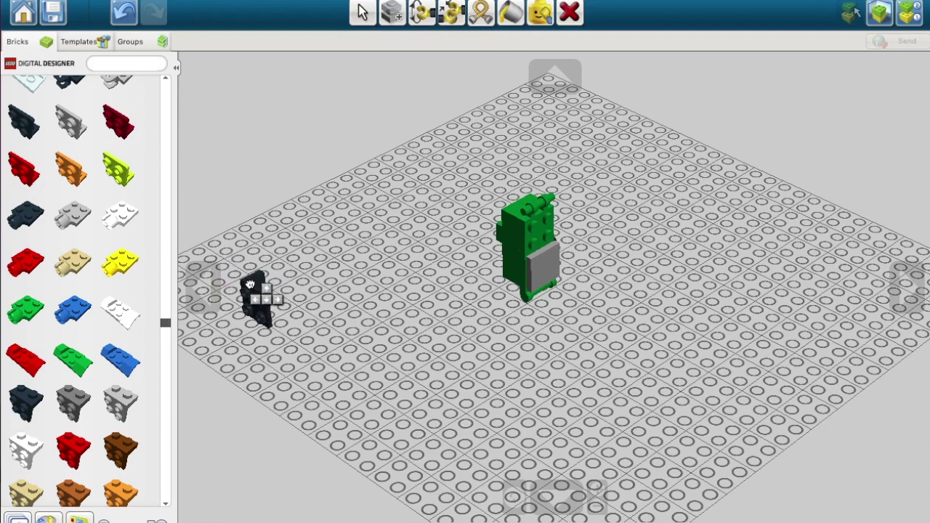
left_click(504, 256)
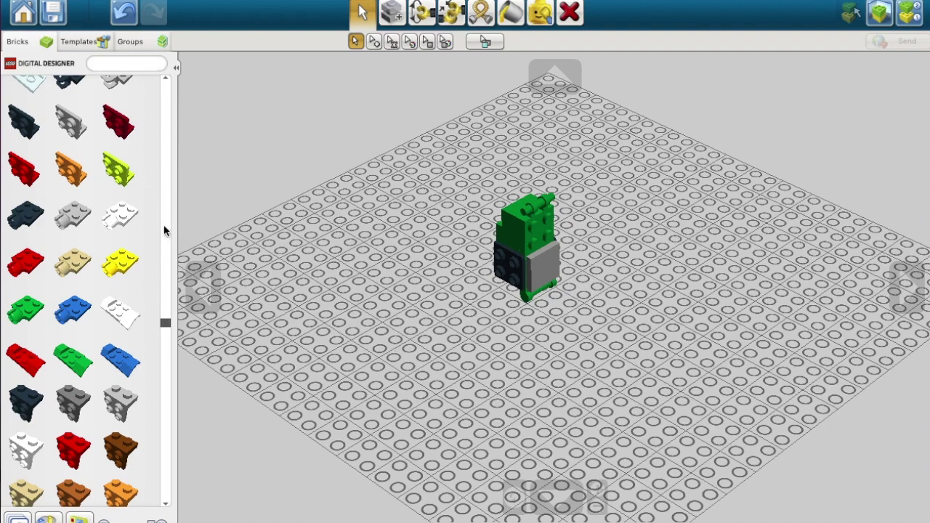
Attach a transparent 1x1x2/3 roof tile to the upper front stud of the black side bracket
scroll(52, 218, "down", 10)
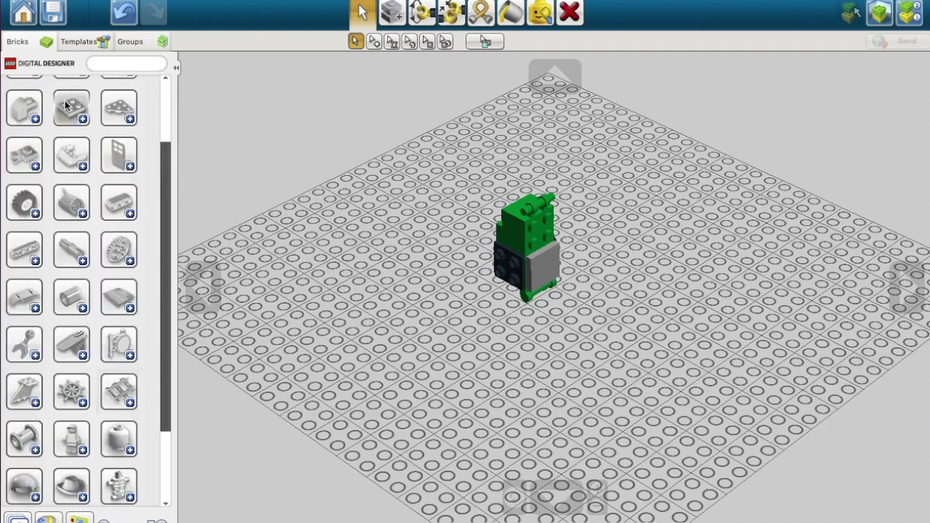
left_click(66, 104)
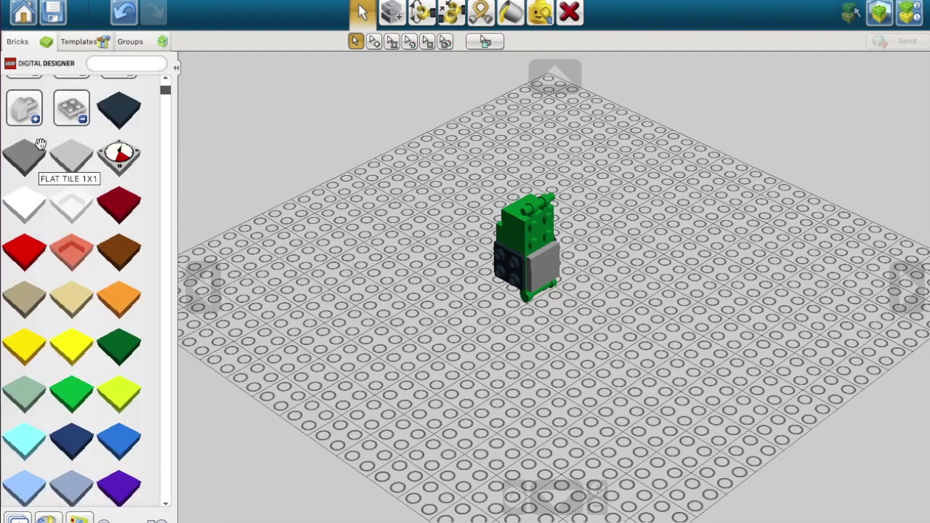
left_click(75, 108)
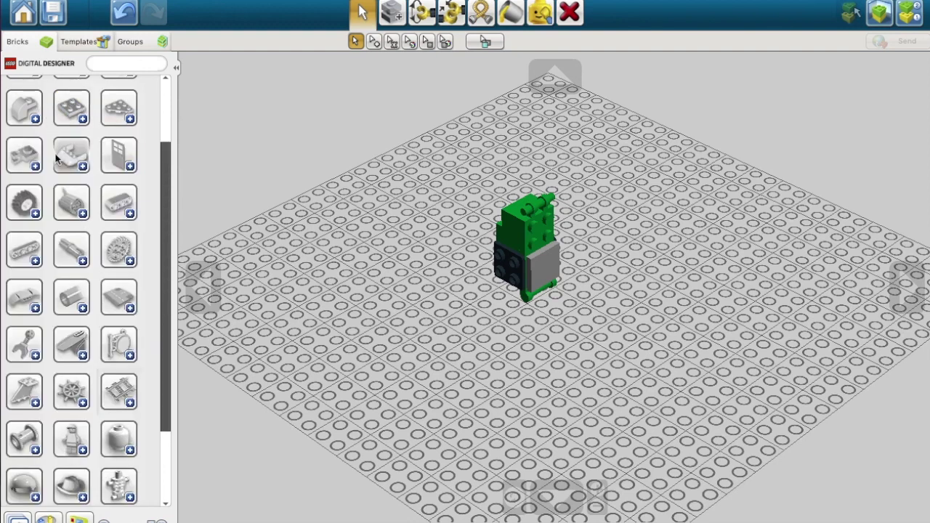
scroll(57, 158, "up", 2)
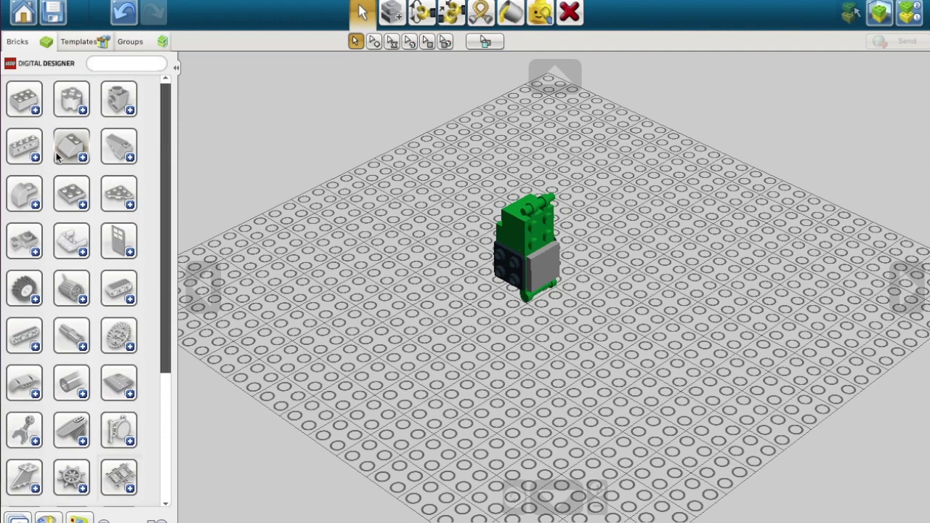
left_click(78, 144)
left_click(77, 144)
left_click(78, 145)
scroll(49, 301, "down", 1)
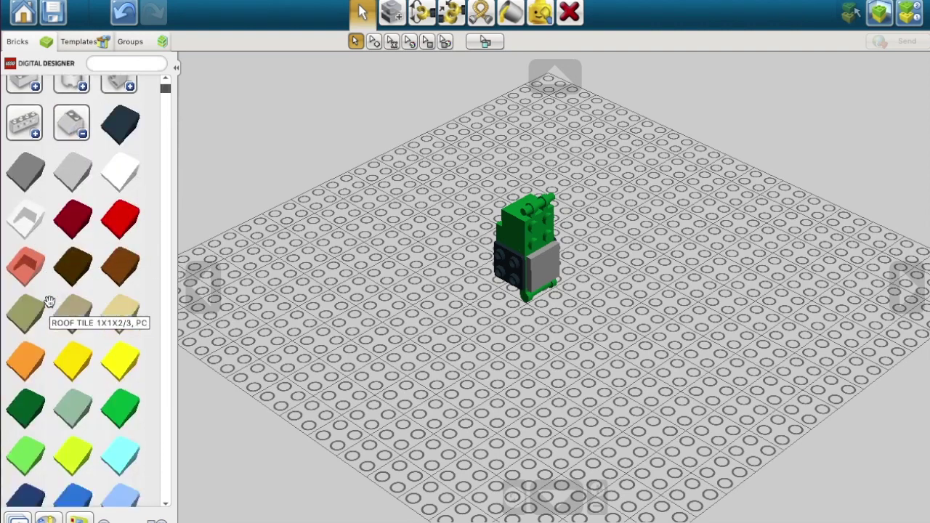
scroll(49, 301, "down", 4)
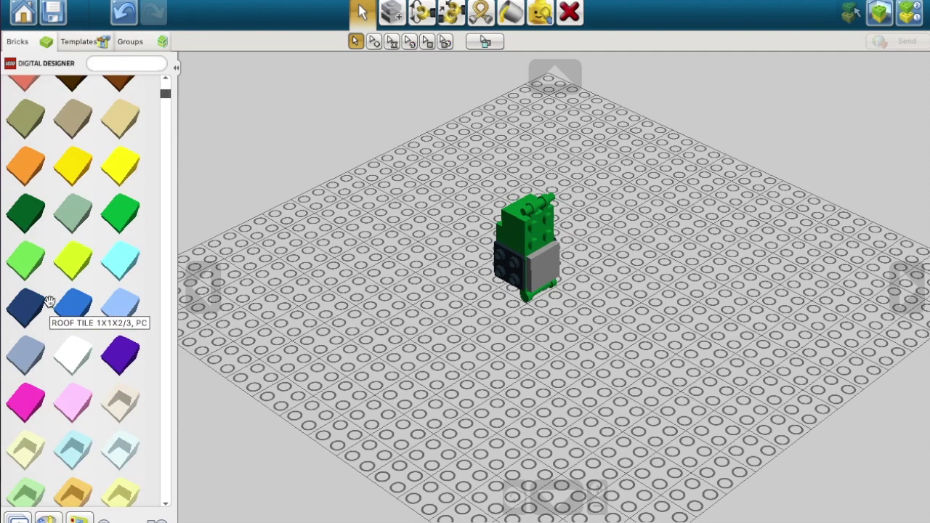
left_click(116, 400)
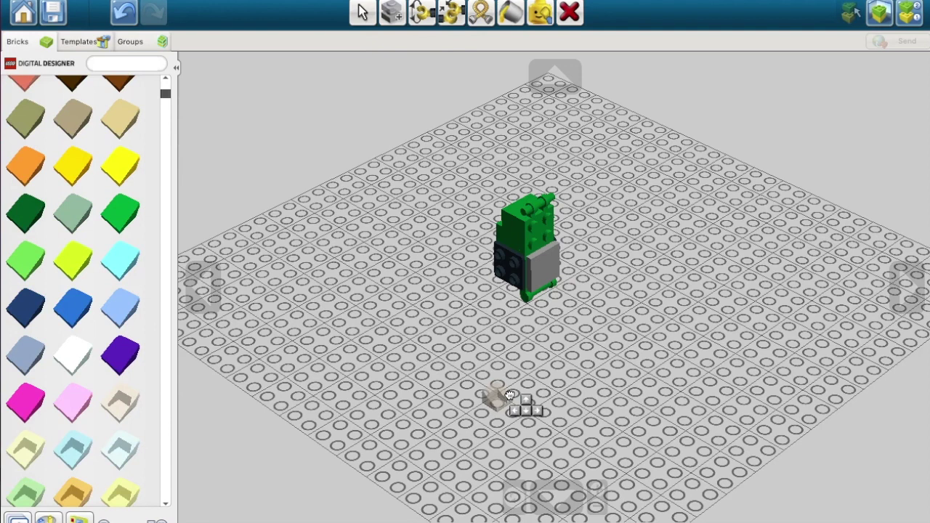
key("Right")
left_click(511, 266)
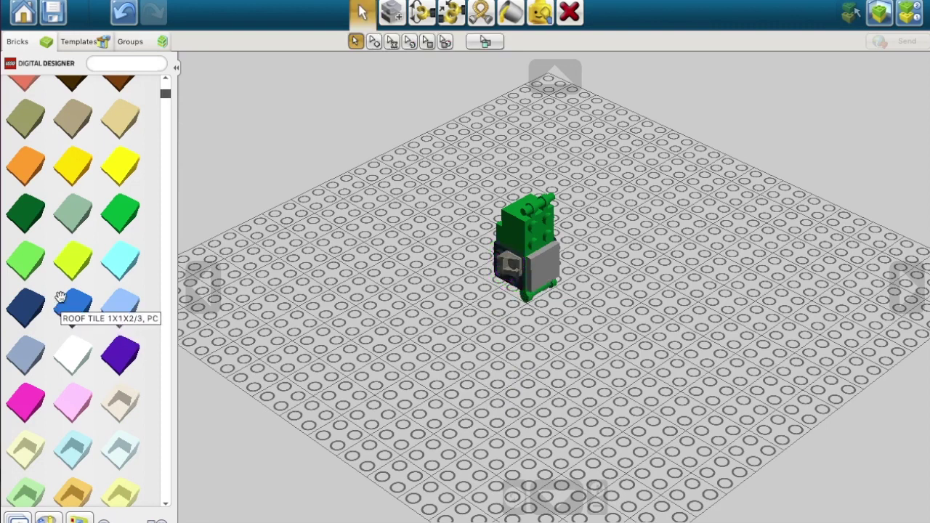
Attach a green Plate 1x1 W. Holder to the bracket's upper rear stud, beside the transparent roof tile, with the clip pointing backward
scroll(72, 312, "up", 4)
left_click(78, 138)
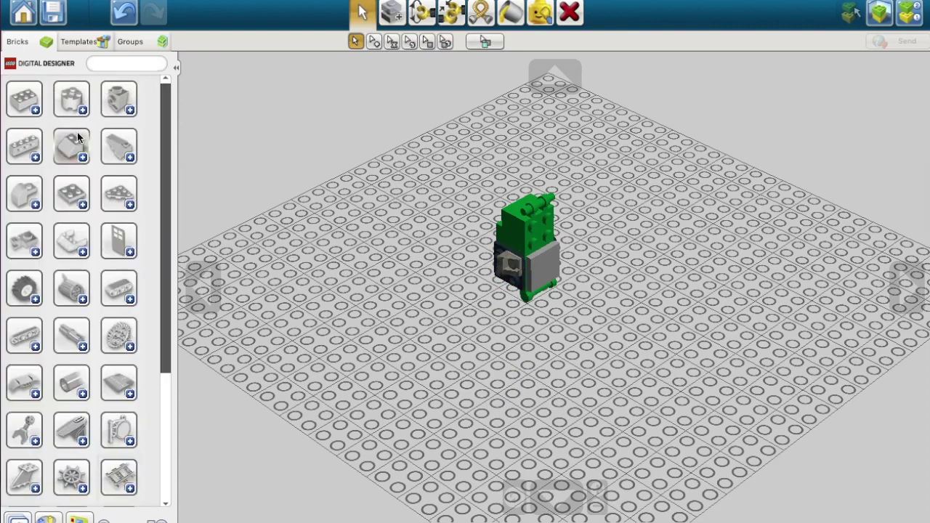
left_click(25, 239)
left_click(24, 384)
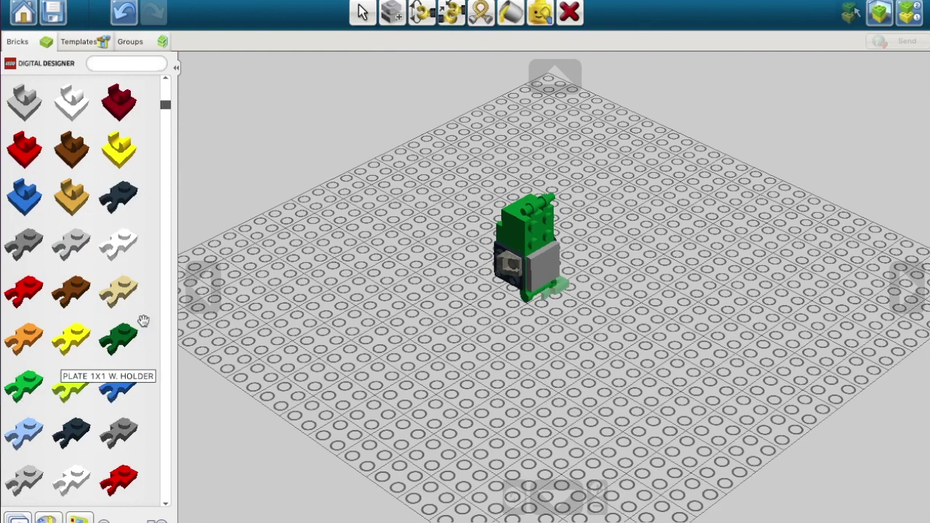
key("Down")
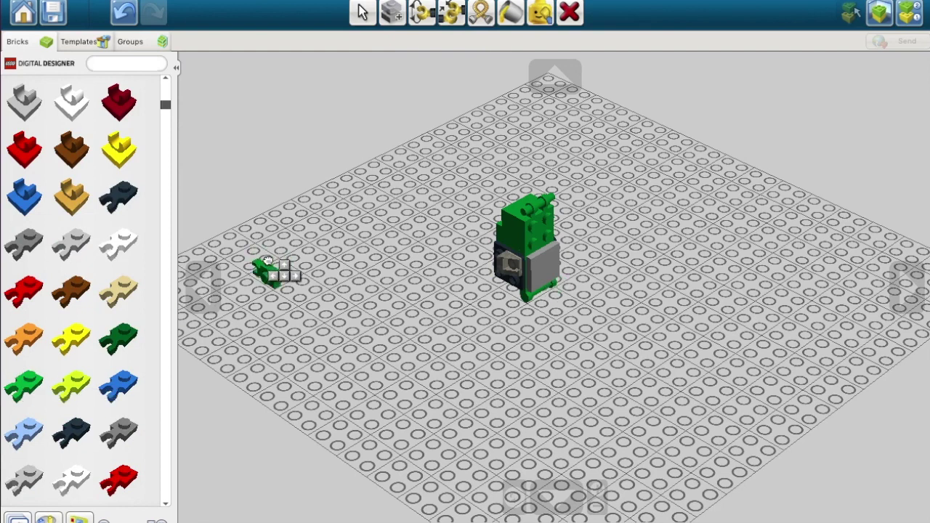
left_click(493, 251)
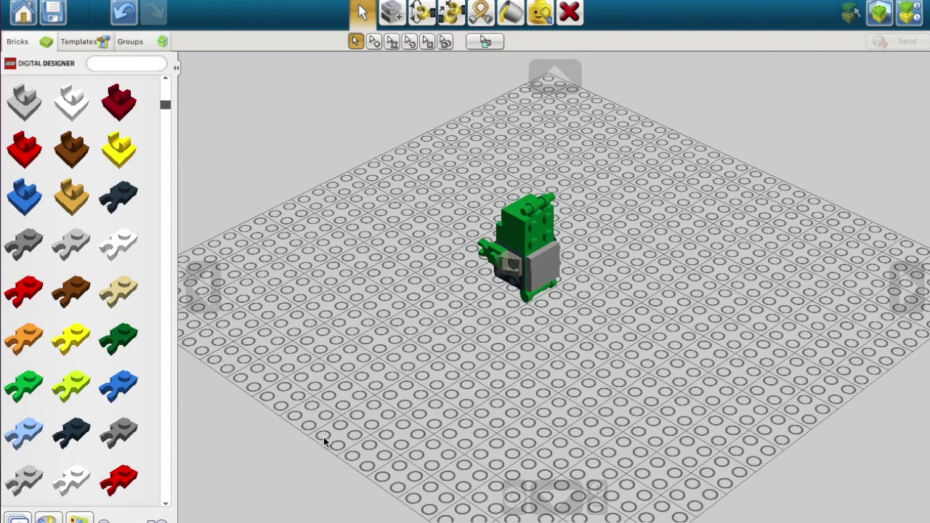
Clone the transparent roof tile onto the upper front stud of the black bracket on the opposite side of the torso
left_click(199, 288)
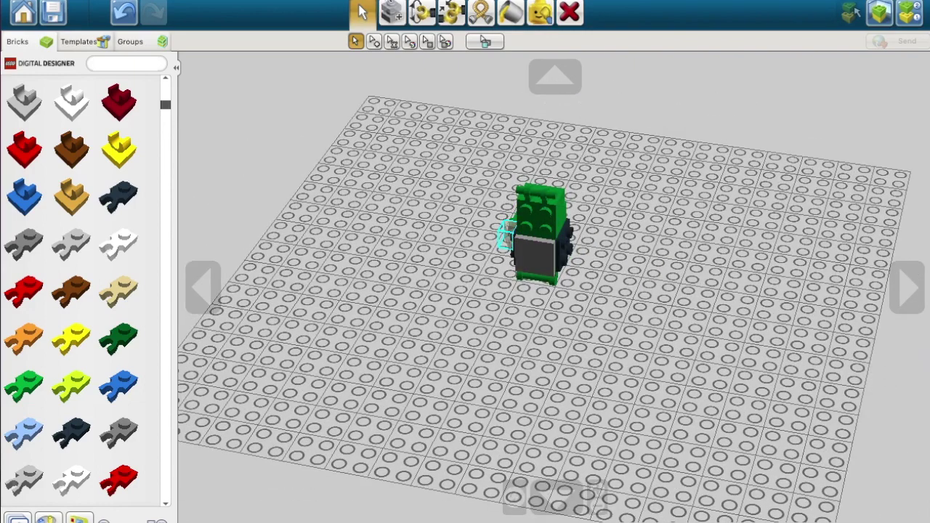
left_click(393, 12)
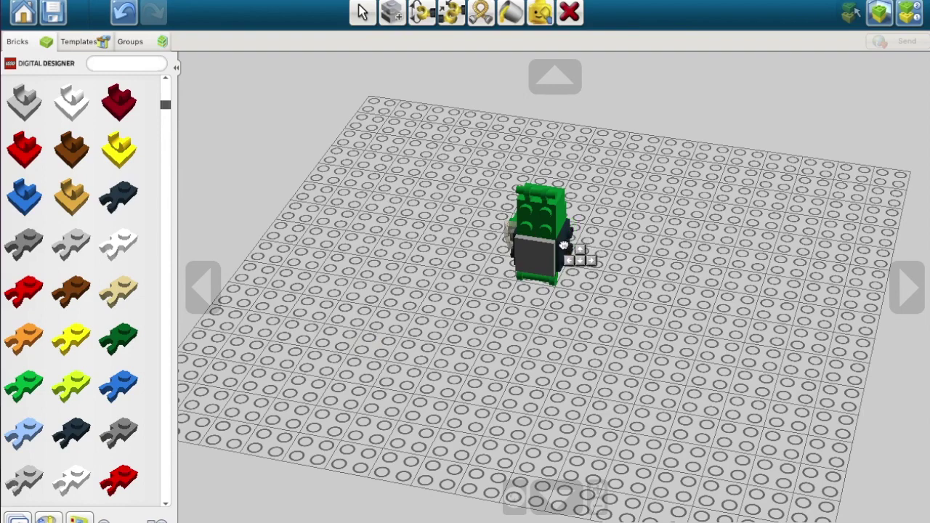
left_click(192, 284)
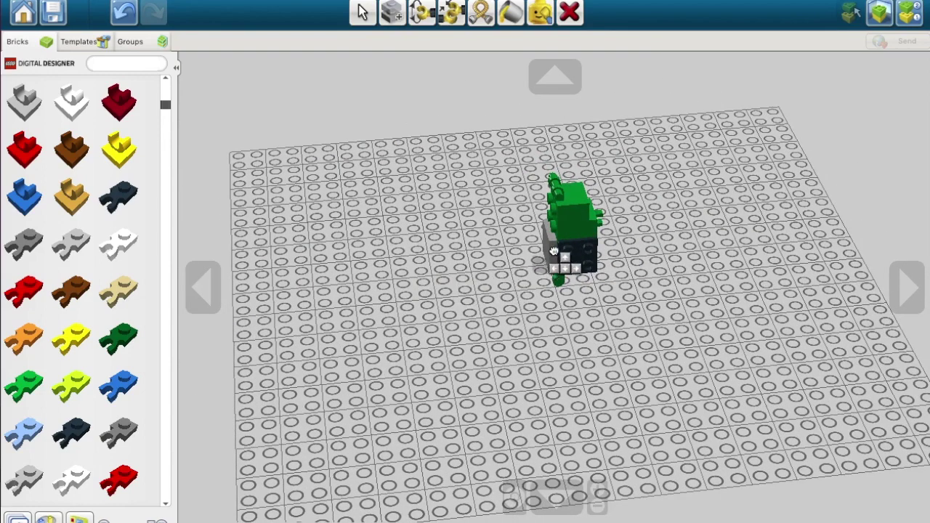
left_click(564, 246)
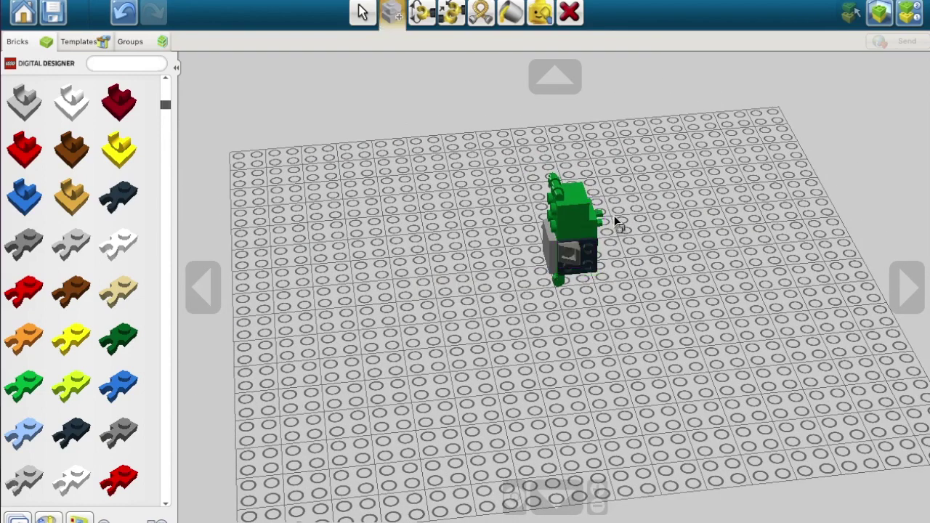
Clone the green 1x1 holder plate onto the upper rear stud of the opposite bracket, with the clip pointing backward
left_click(599, 216)
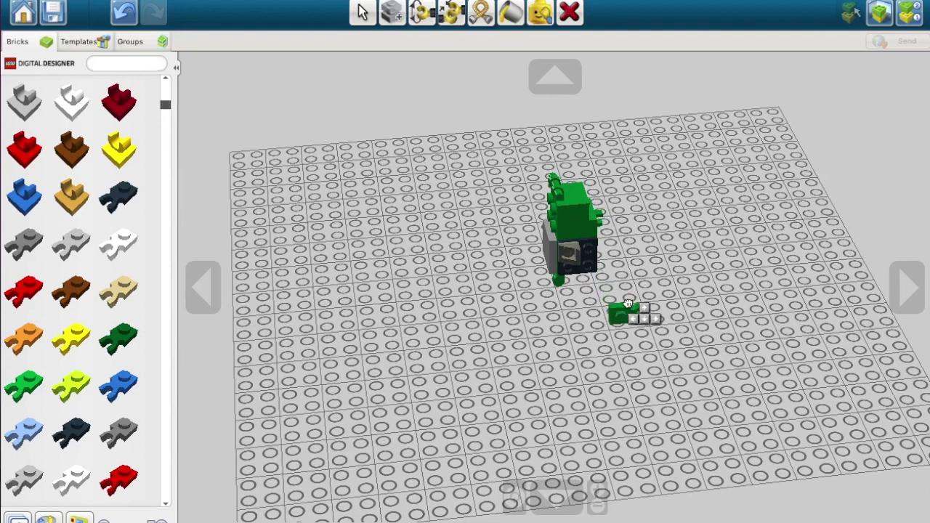
left_click(598, 267)
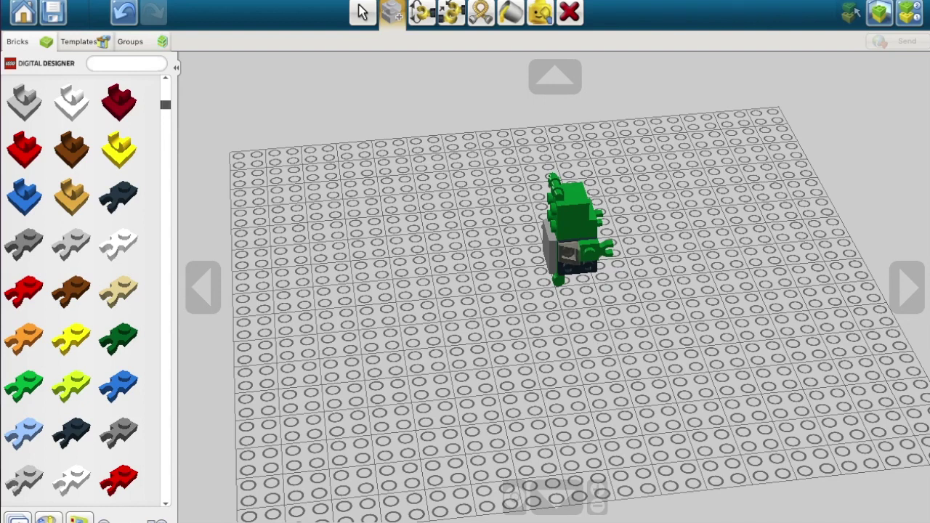
left_click(363, 13)
Clone the green 1x2 plate with stick onto both edges of the green studded face above the grey panel, with the sticks upright
left_click(186, 301)
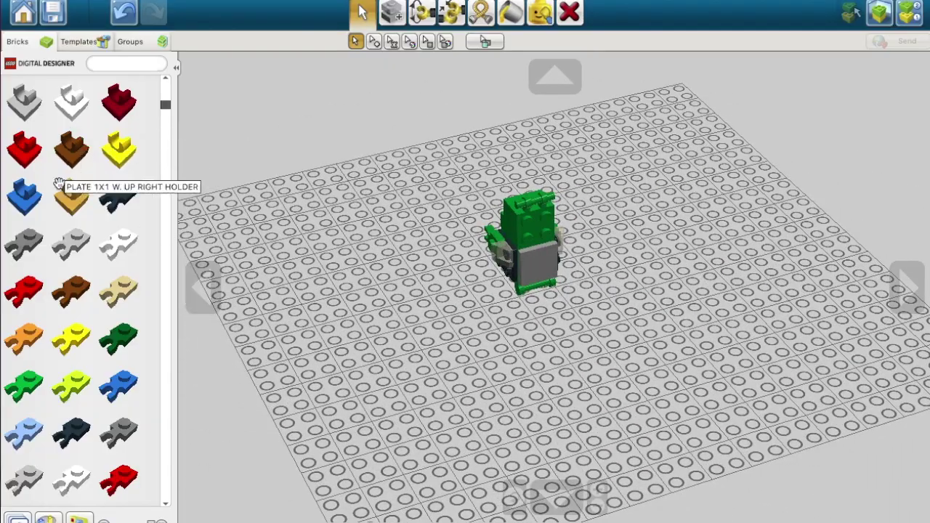
left_click(53, 205)
scroll(45, 272, "down", 5)
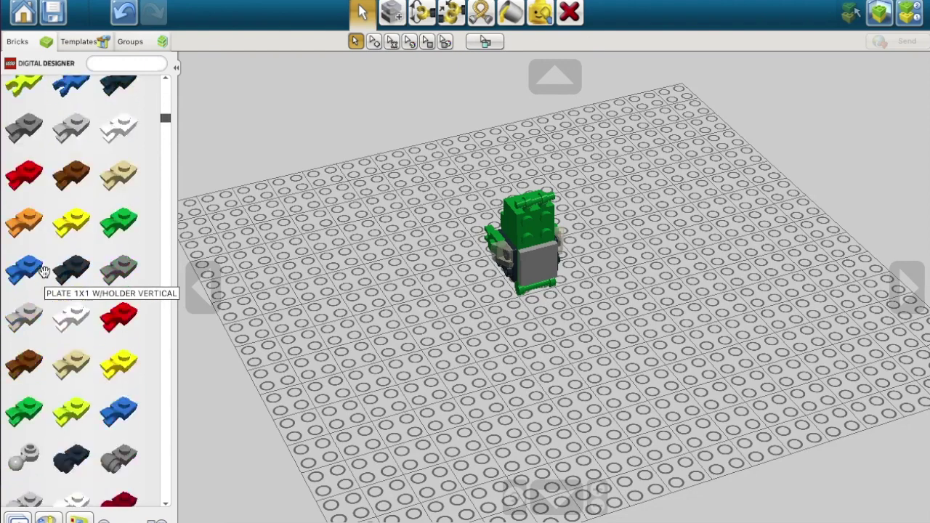
scroll(45, 271, "down", 8)
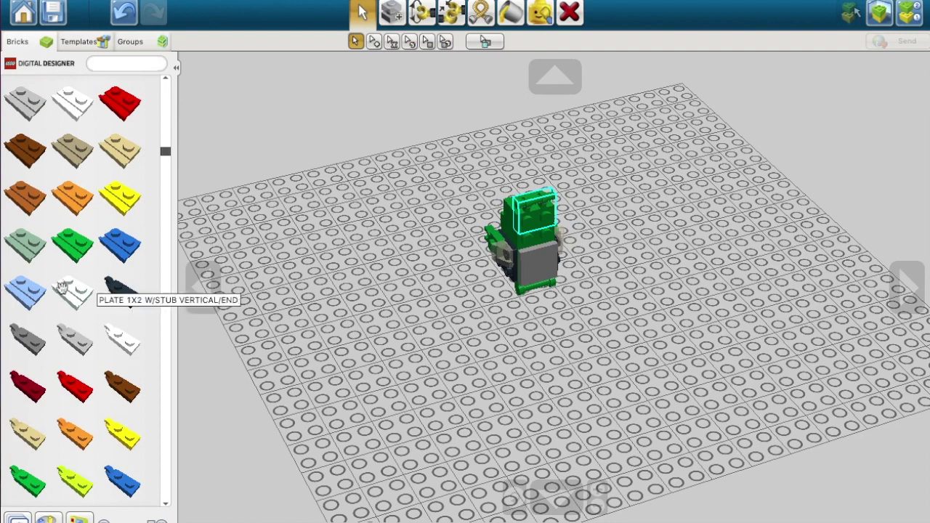
scroll(22, 290, "up", 13)
left_click(29, 239)
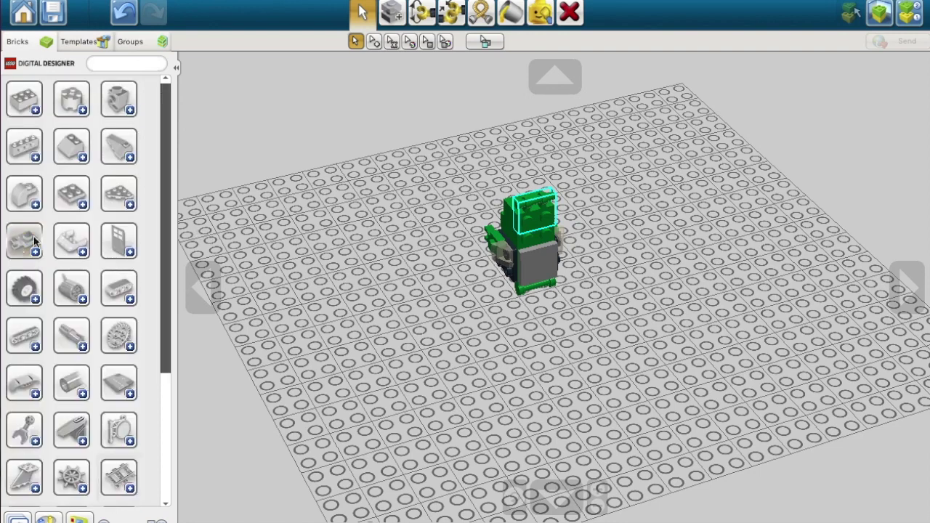
left_click(392, 10)
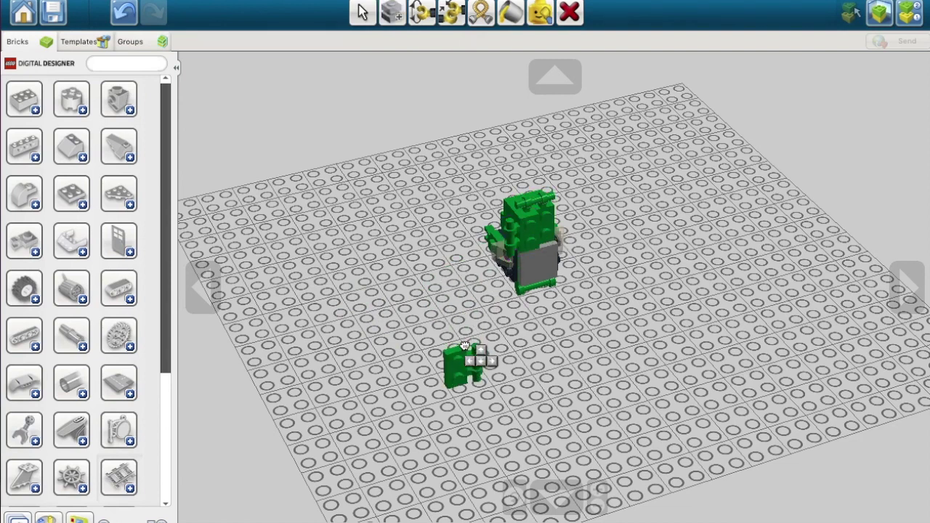
left_click(556, 208)
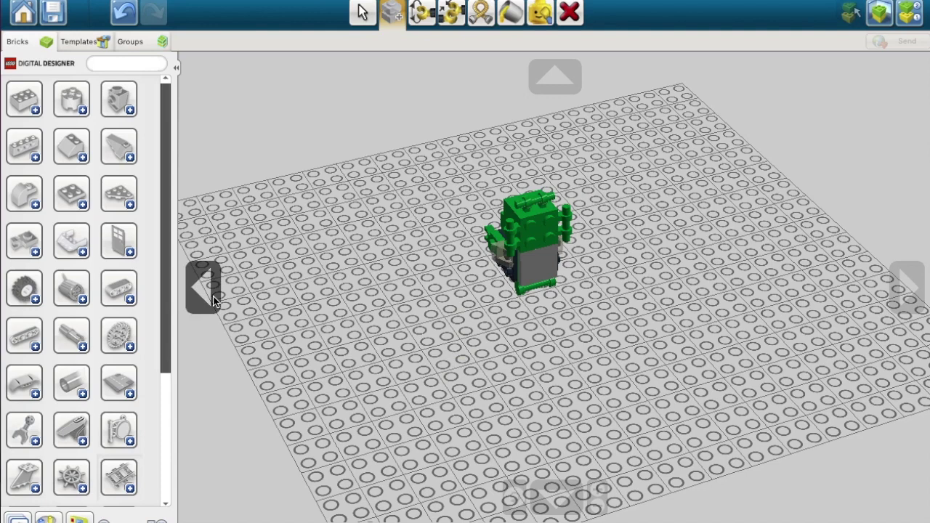
Attach a green Flat Tile 2x2 upright over the green studded face above the grey panel, between the two stick plates
scroll(77, 185, "down", 10)
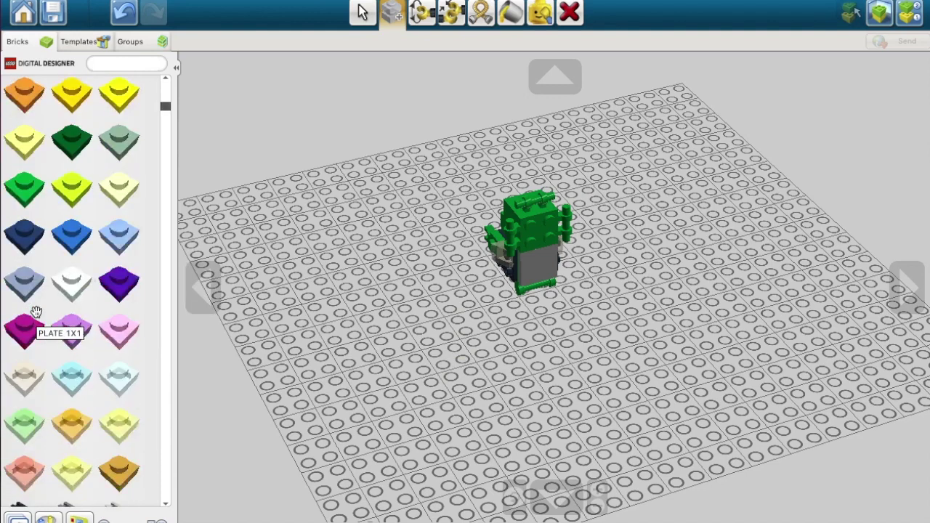
scroll(37, 311, "down", 15)
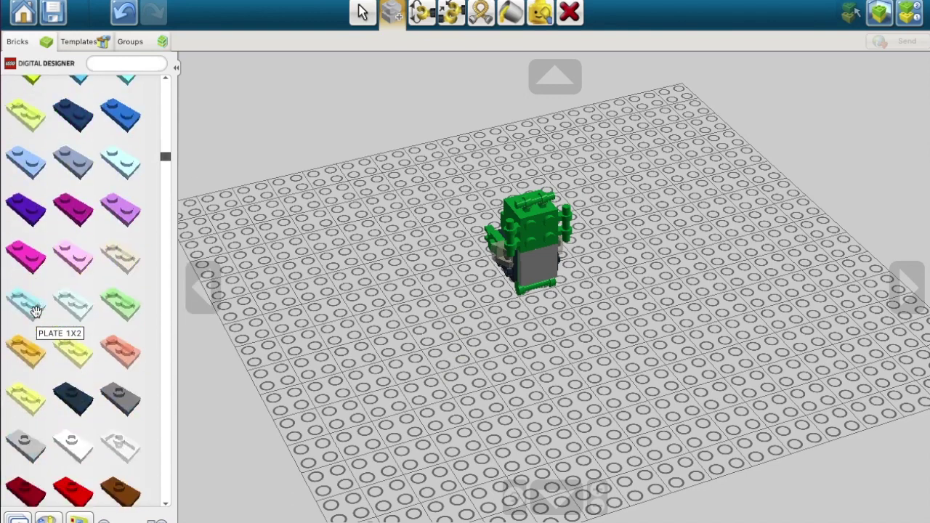
scroll(36, 311, "down", 15)
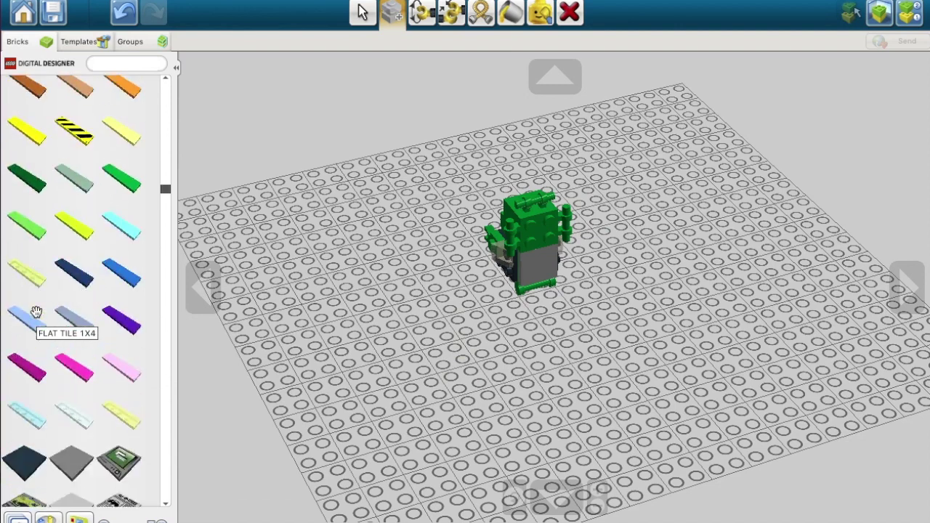
scroll(37, 311, "down", 10)
left_click(56, 436)
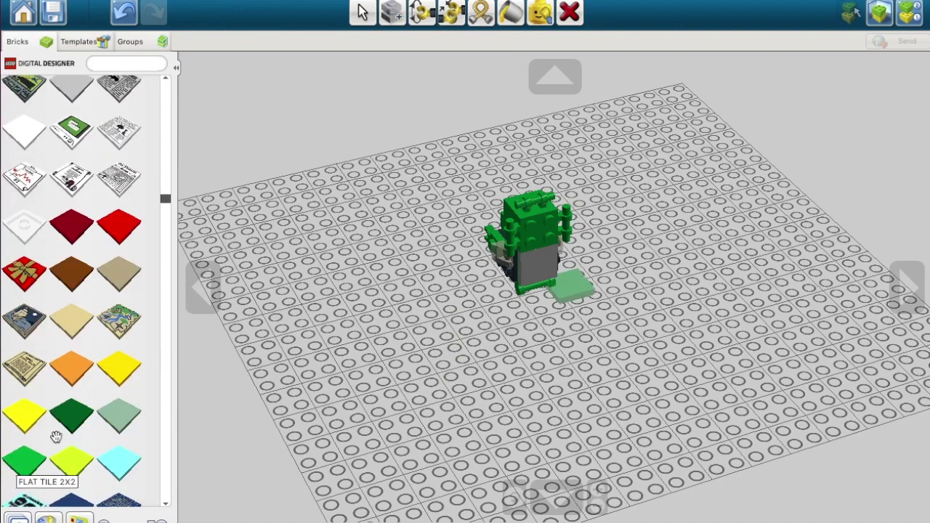
key("Down")
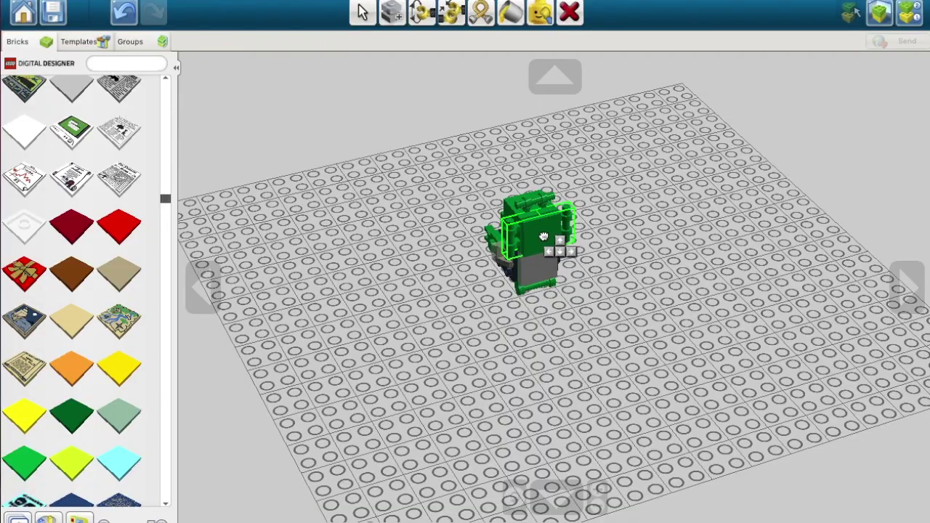
left_click(544, 237)
left_click(906, 289)
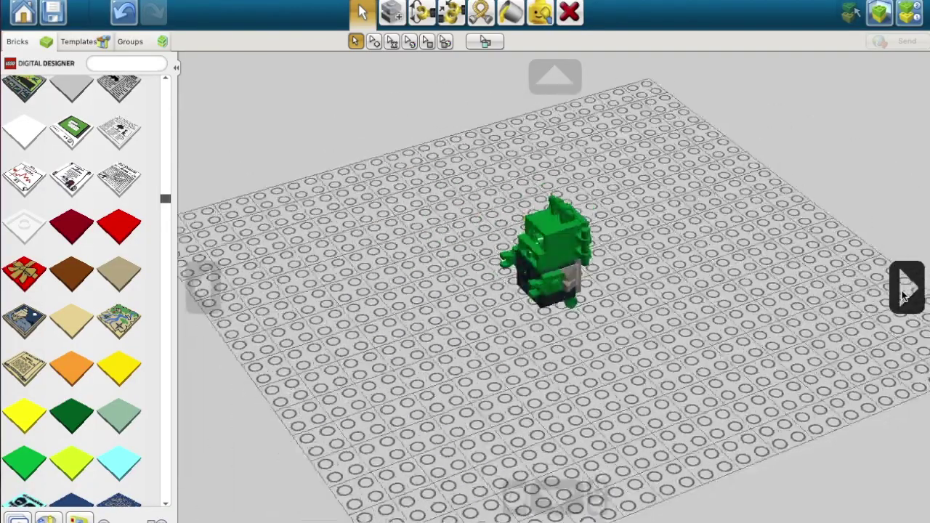
left_click(906, 291)
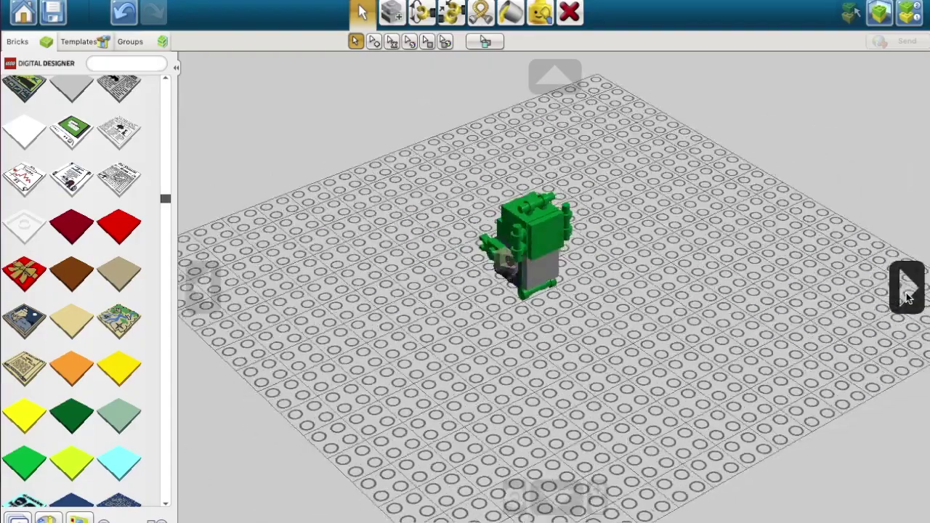
left_click(202, 277)
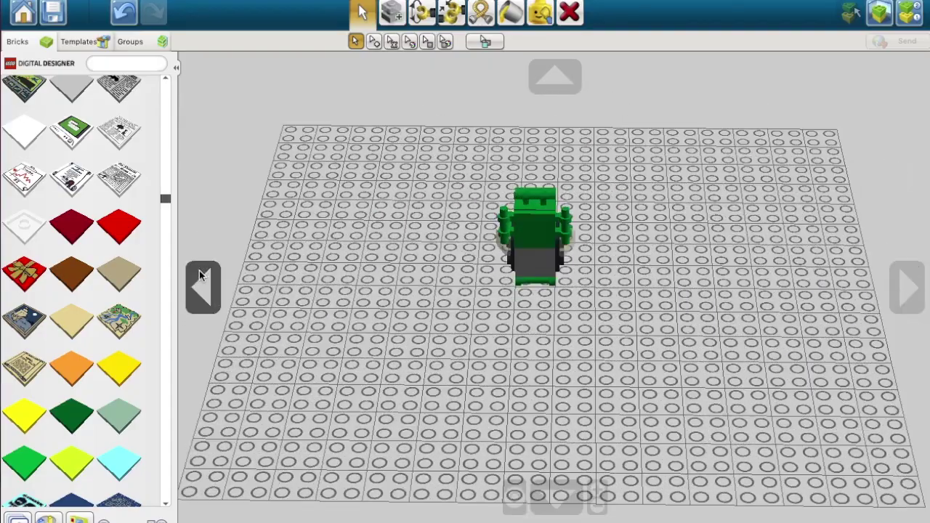
left_click(192, 282)
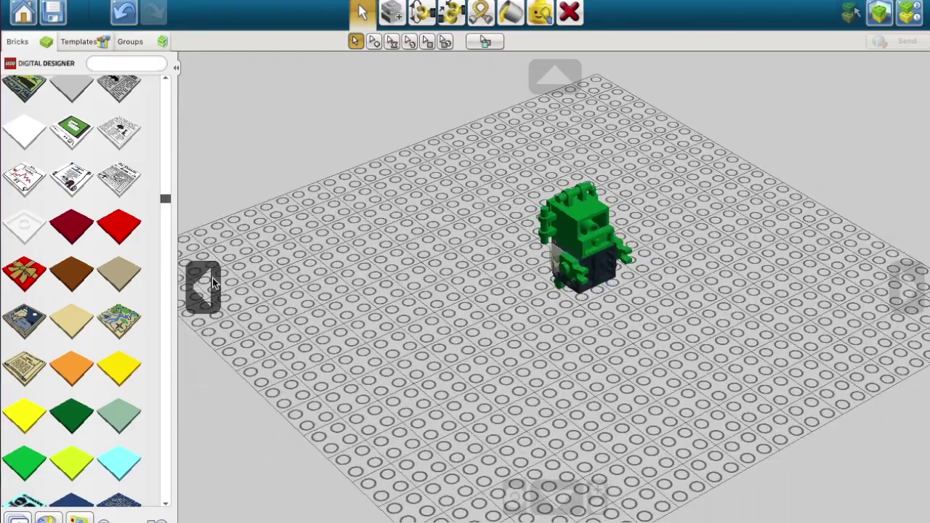
left_click_drag(562, 282, 519, 304)
left_click(568, 13)
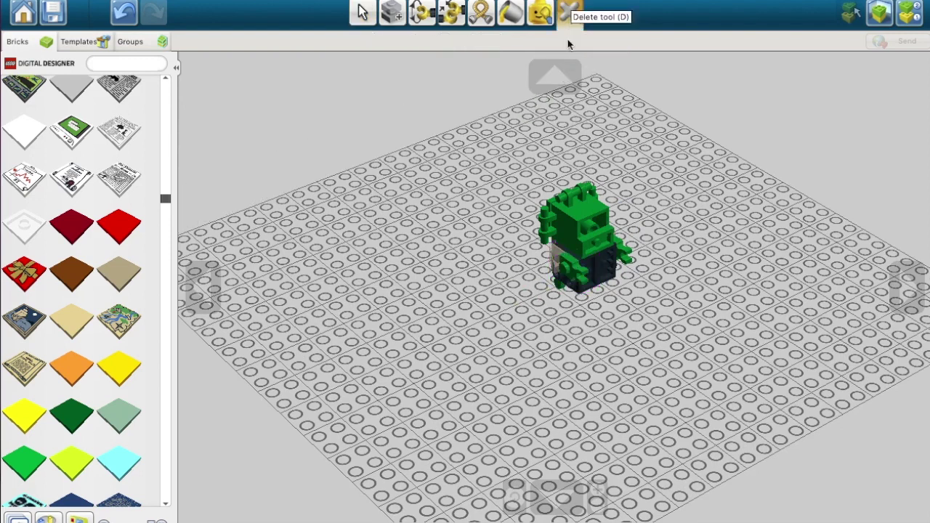
left_click(575, 284)
left_click(630, 260)
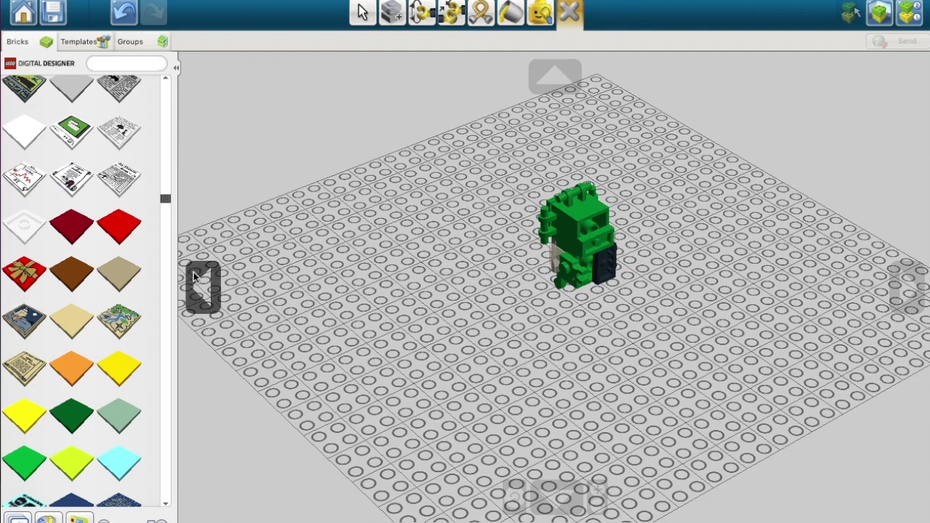
scroll(129, 290, "up", 5)
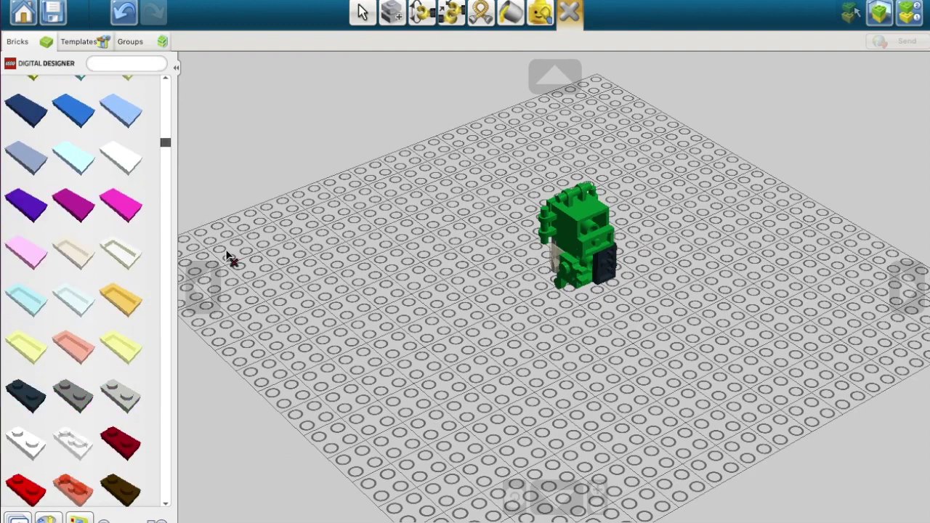
left_click(120, 11)
left_click(121, 11)
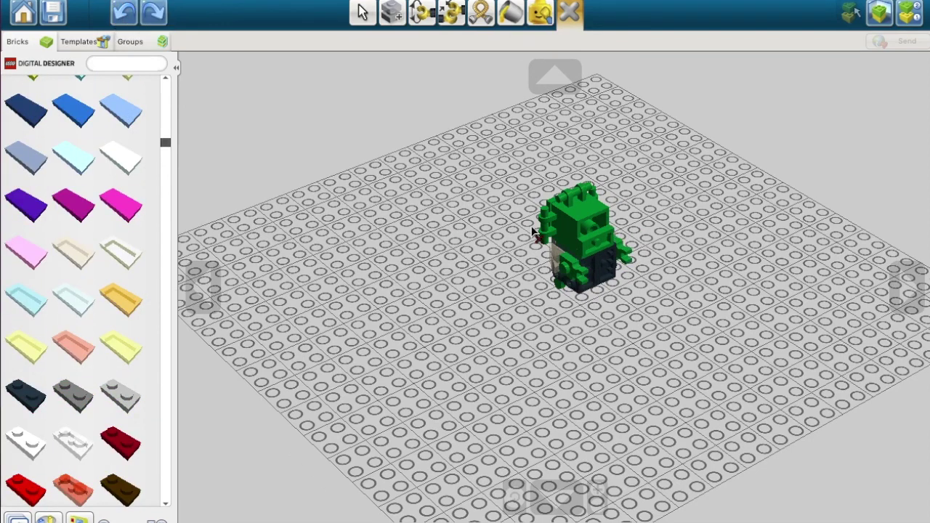
Delete both green holder plates from the side brackets and attach a green Plate 1x1 W/Holder Vertical to one bracket, clip pointing away from the grey panel
left_click(580, 281)
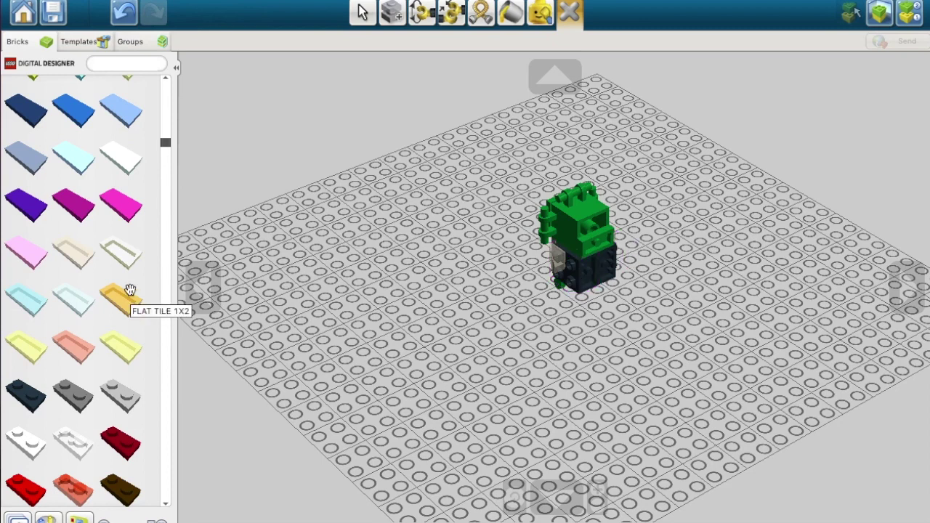
scroll(129, 291, "down", 10)
left_click(22, 244)
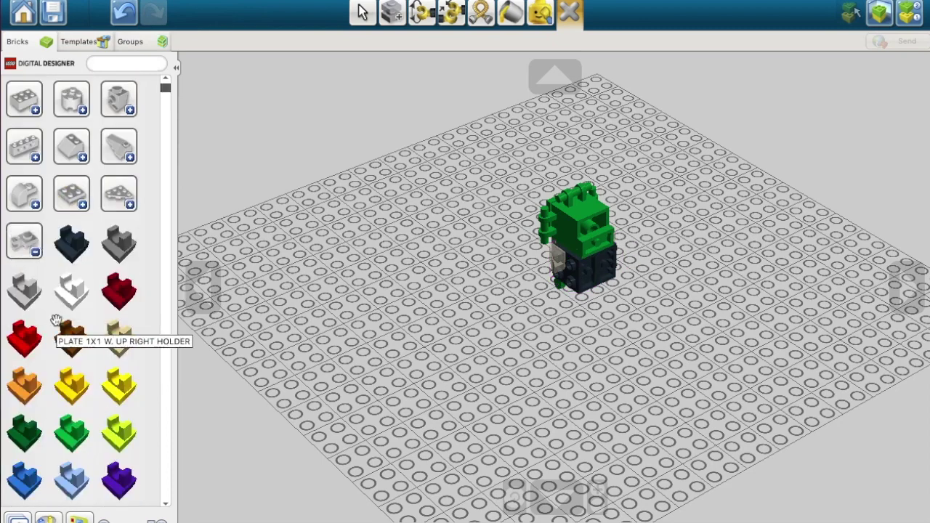
scroll(98, 338, "down", 6)
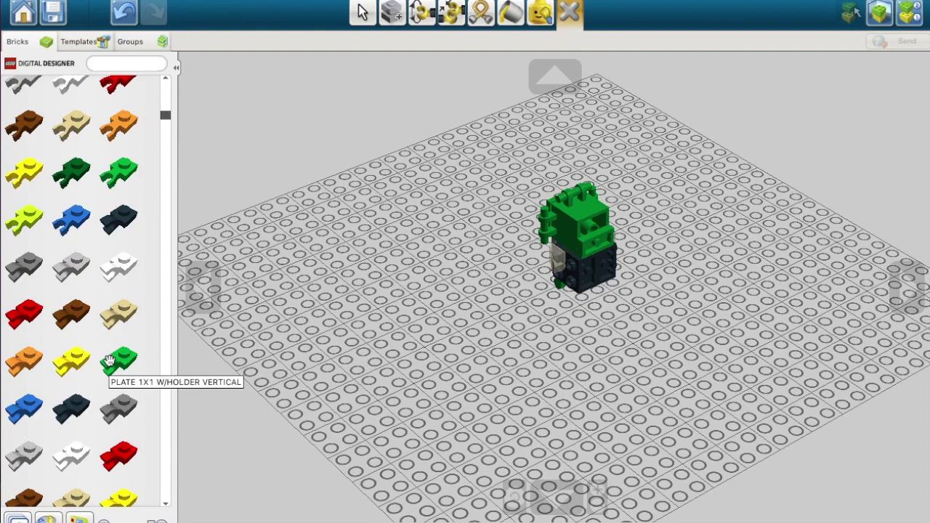
left_click(115, 361)
key("Left")
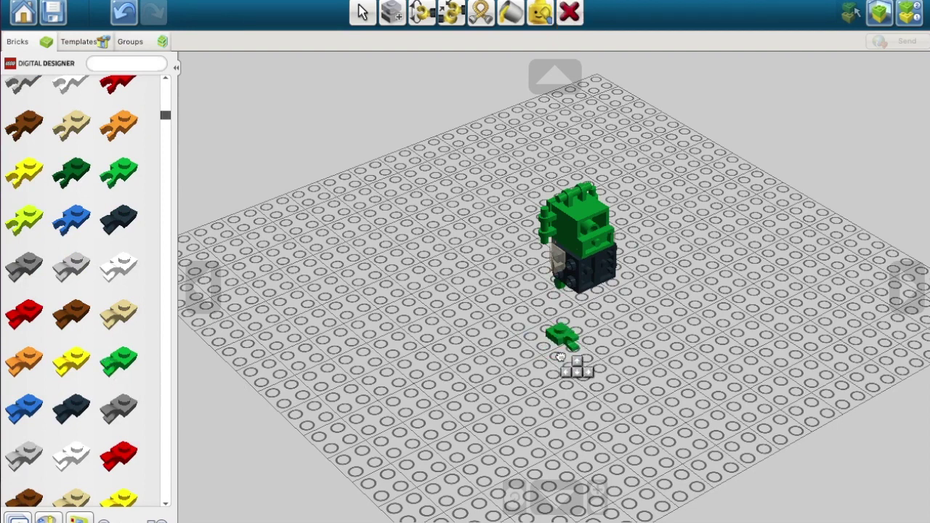
key("Up")
key("Left")
key("Up")
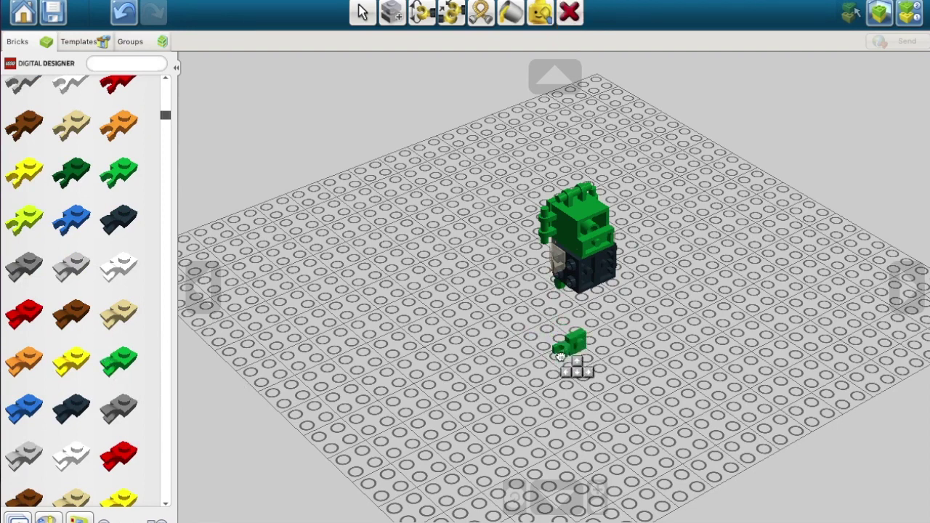
left_click(616, 256)
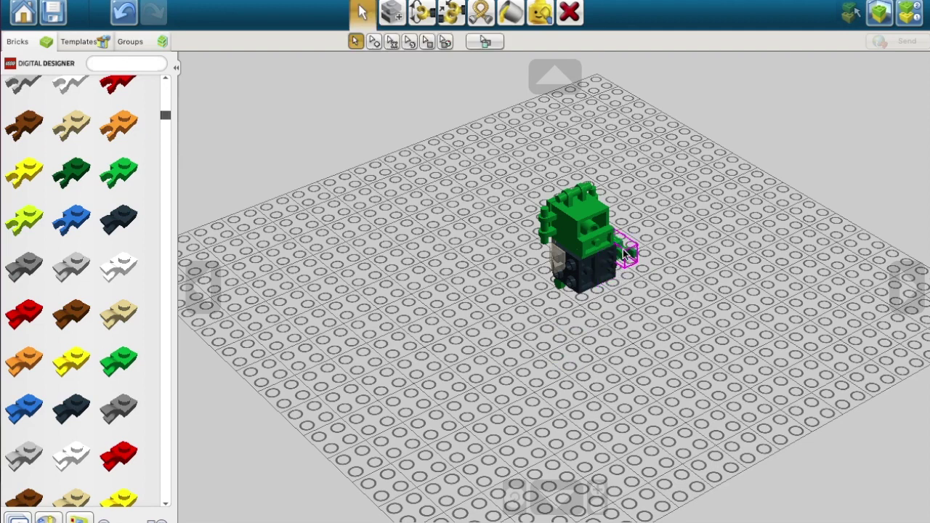
Clone the green vertical-holder plate onto the matching stud of the black bracket on the opposite side, beside the transparent roof tile
left_click(391, 12)
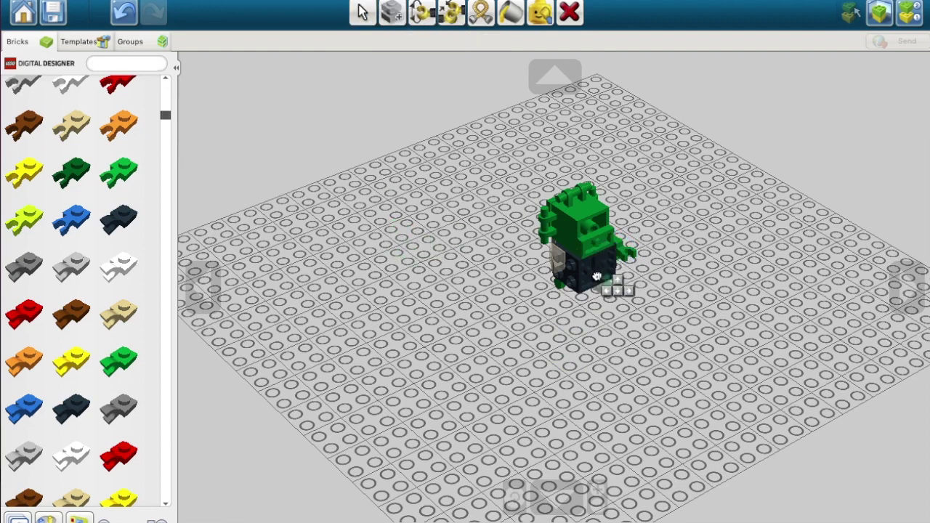
left_click(558, 269)
left_click(362, 12)
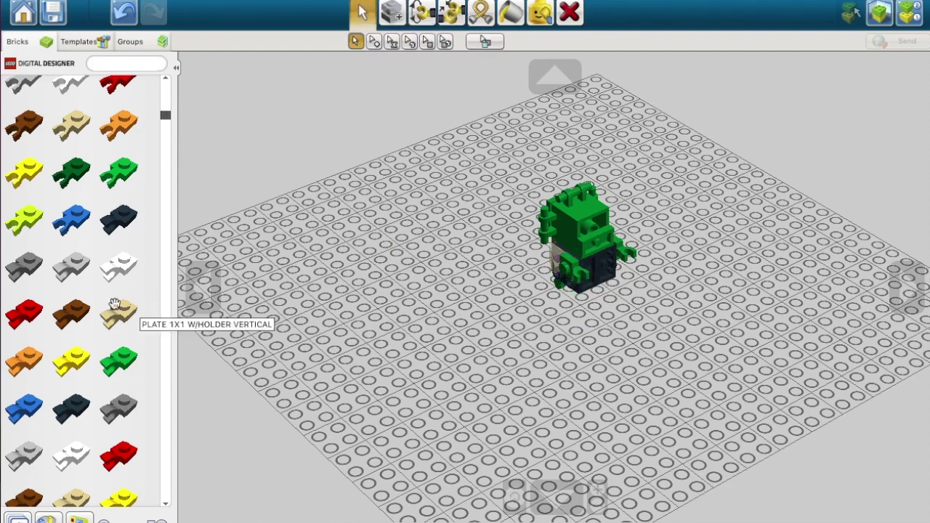
Place a black Plate 1x2 W. Stick 3.18 flat on the empty baseplate, a few studs away from the robot
scroll(94, 305, "up", 5)
left_click(33, 250)
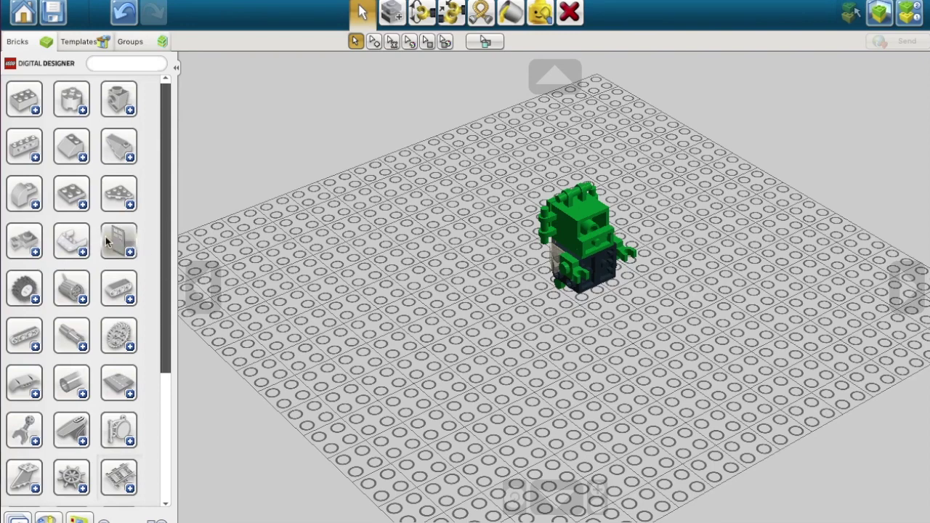
left_click(30, 248)
scroll(49, 311, "down", 3)
scroll(49, 311, "down", 10)
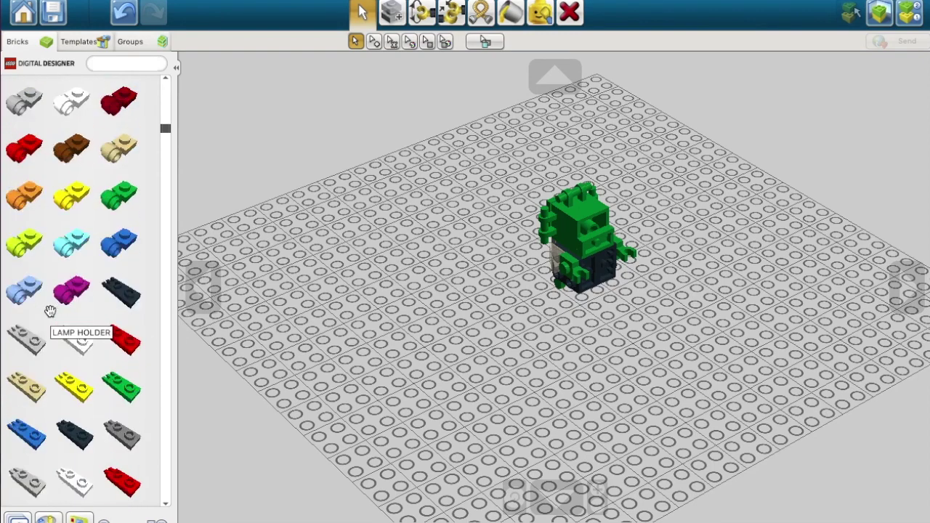
scroll(50, 311, "down", 5)
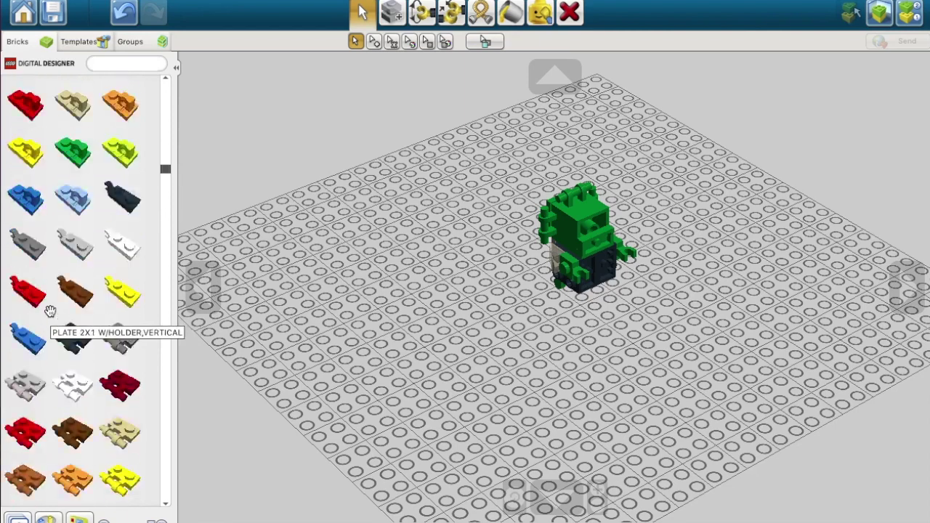
scroll(50, 311, "down", 5)
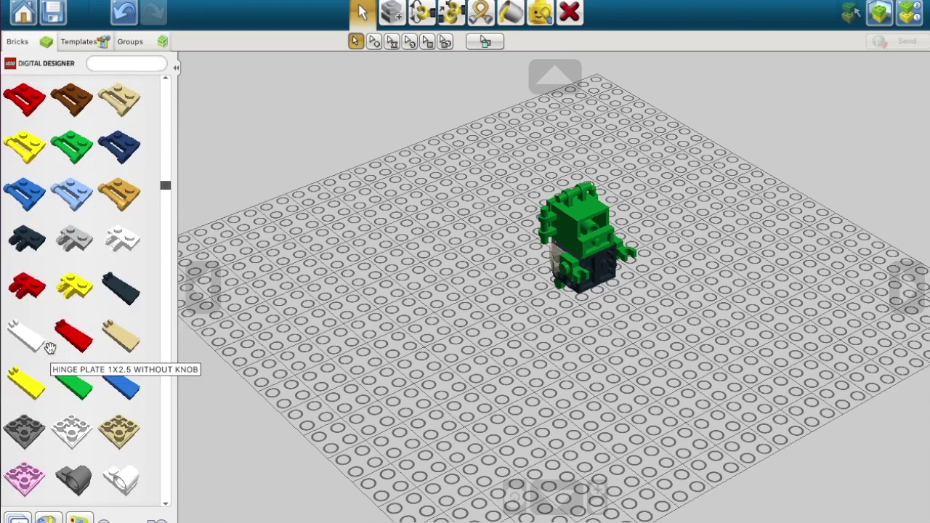
scroll(49, 348, "up", 4)
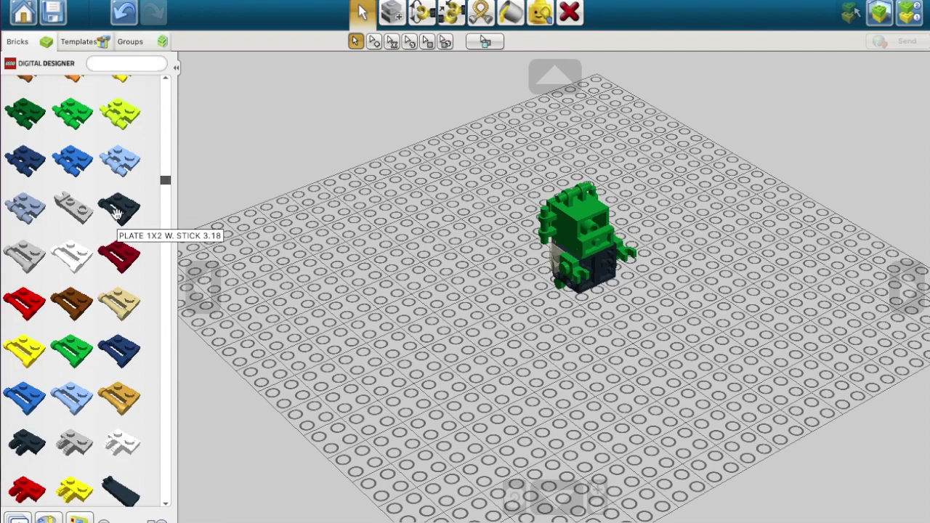
left_click(115, 212)
key("Right")
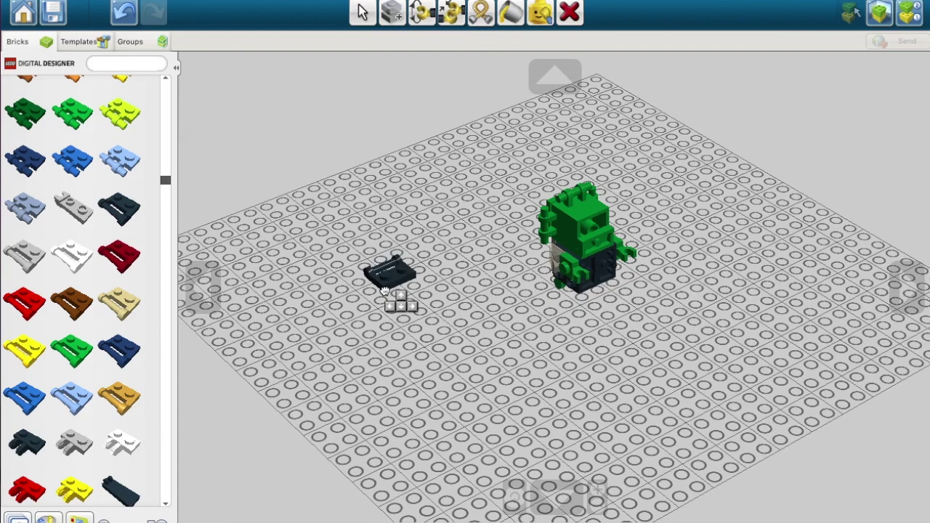
key("Down")
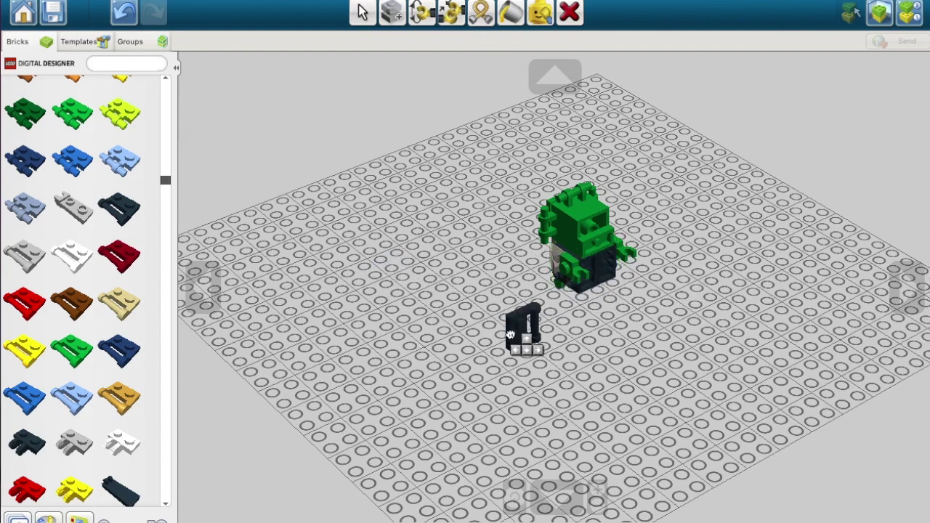
key("Down")
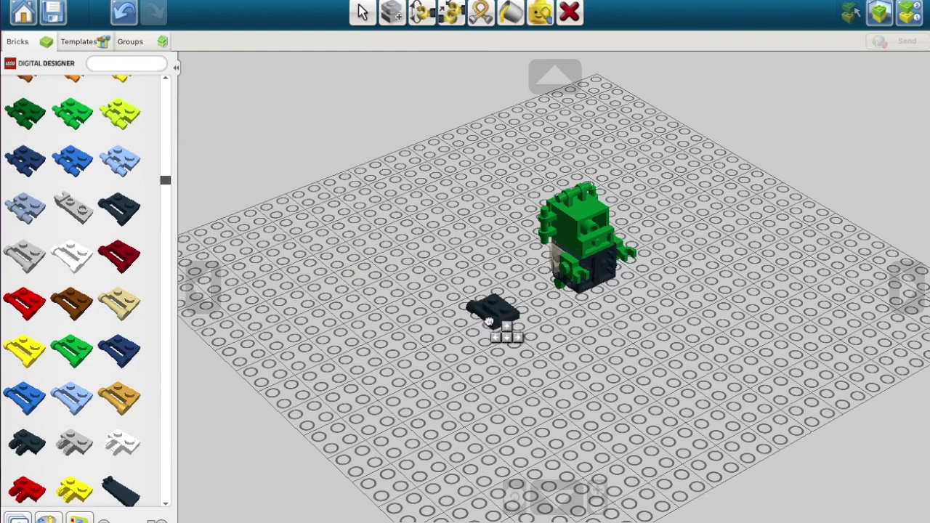
left_click(489, 316)
Attach two green 1x1 clip plates next to each other on the stick of the loose black plate
scroll(63, 231, "up", 10)
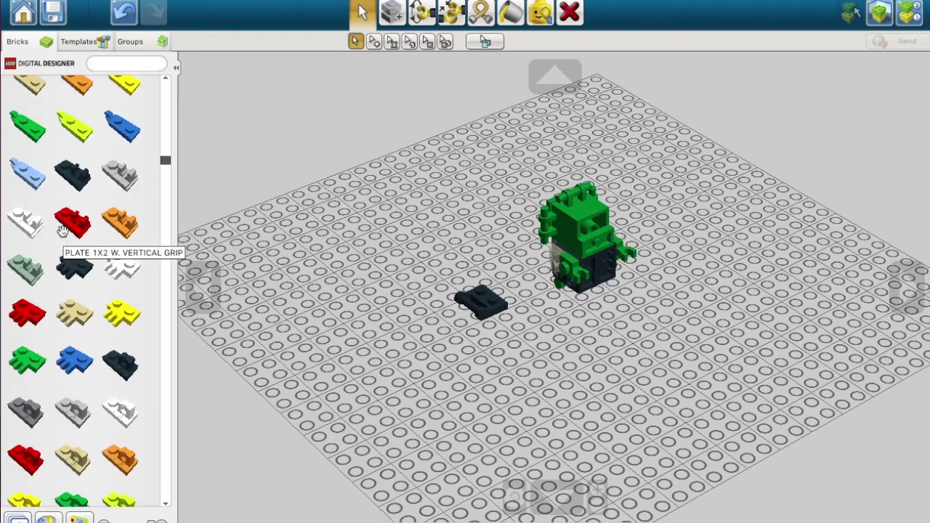
scroll(63, 231, "up", 5)
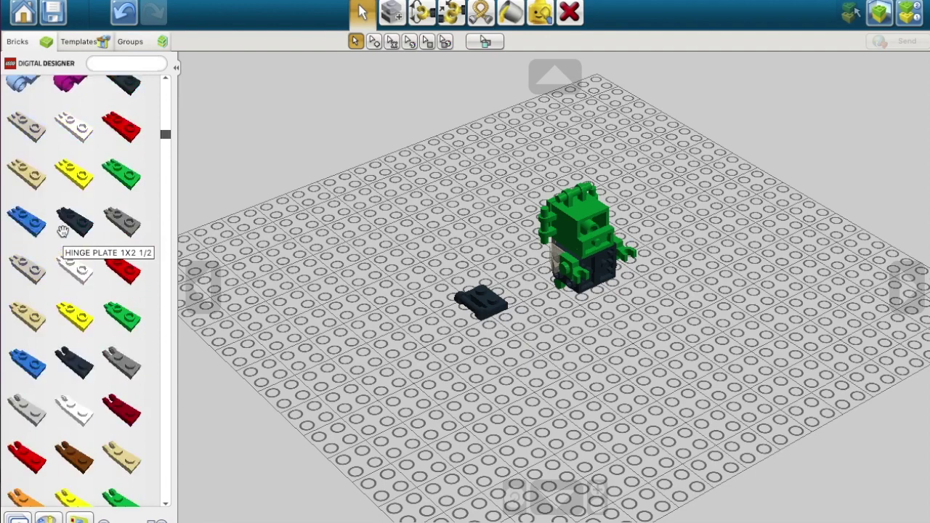
left_click(73, 209)
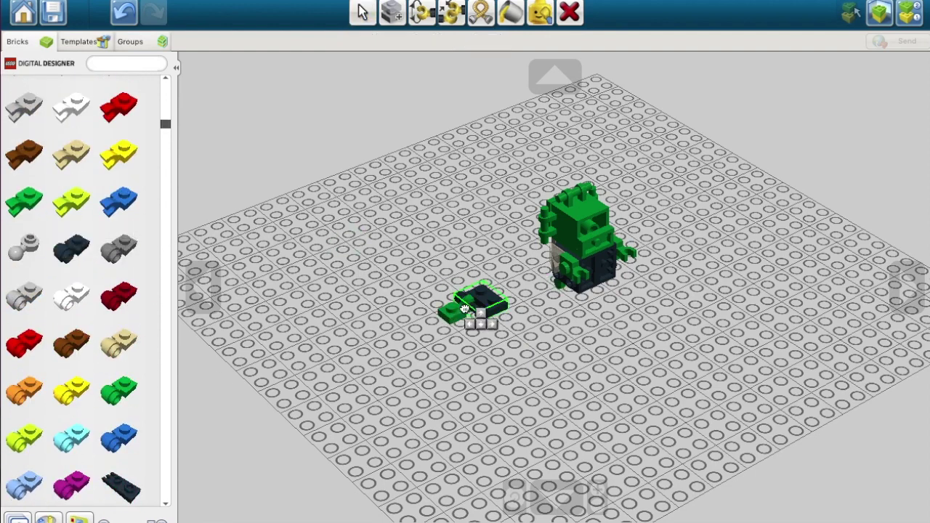
left_click(465, 309)
left_click(24, 199)
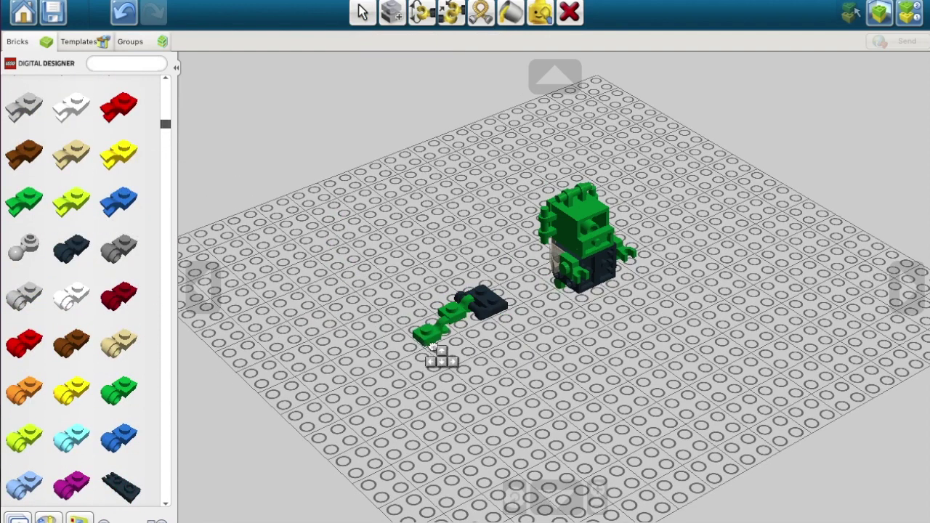
left_click(458, 346)
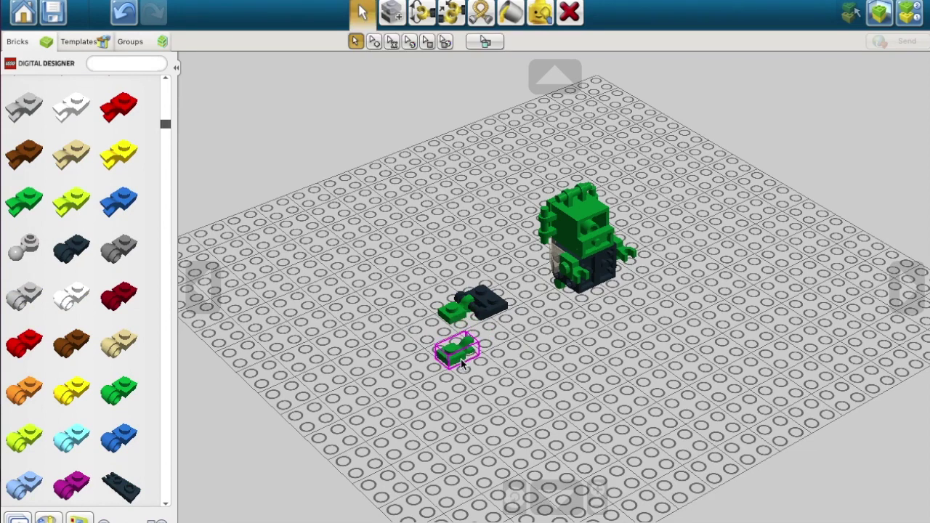
left_click(462, 310)
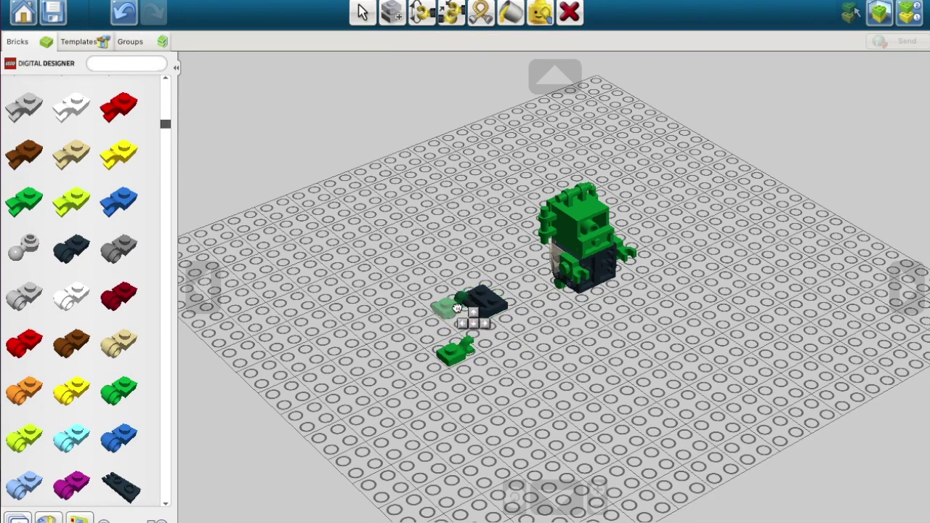
left_click(460, 308)
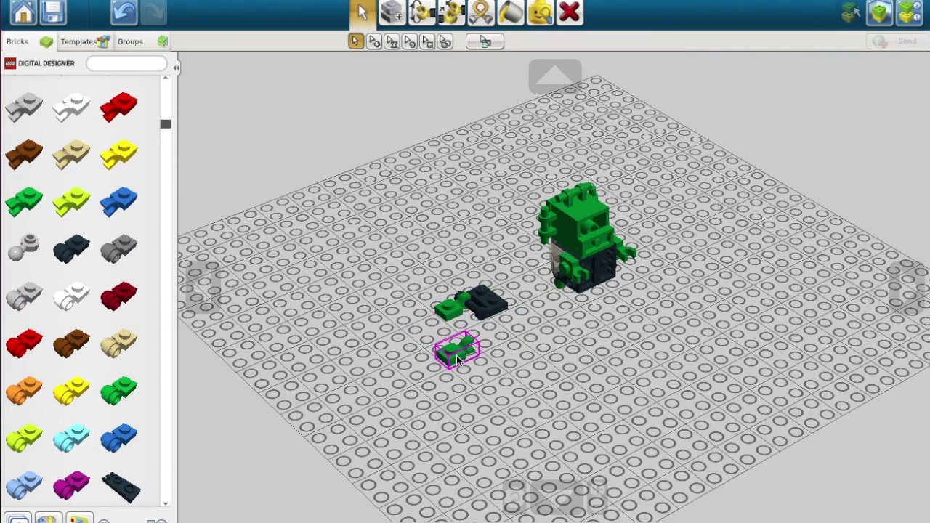
left_click_drag(457, 361, 463, 331)
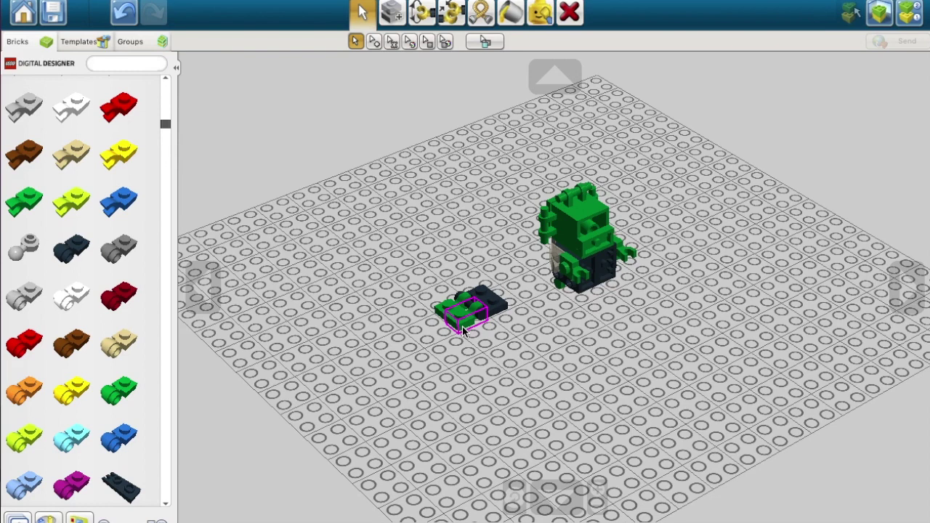
Refit the green clip plates on the black plate's stick so the pair sits evenly side by side
left_click_drag(399, 251, 520, 363)
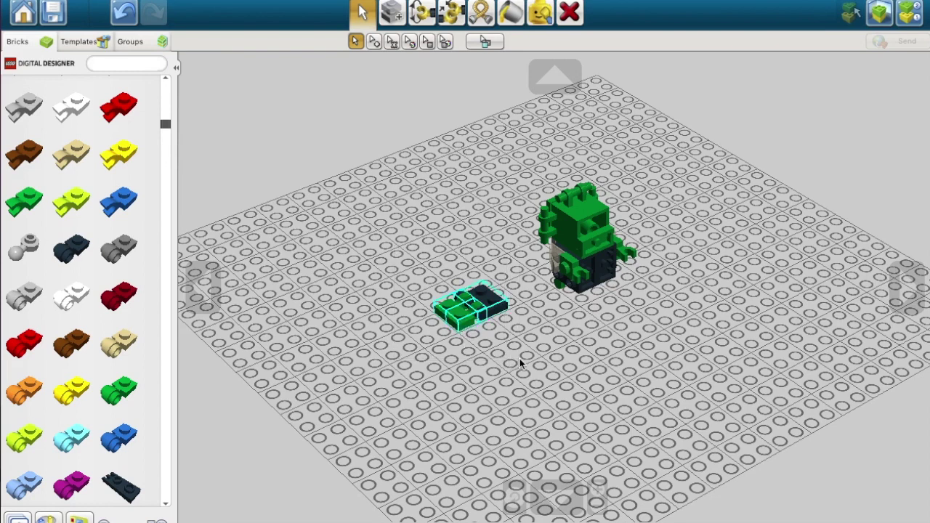
left_click(414, 361)
left_click_drag(456, 329, 448, 311)
key("Up")
key("Up")
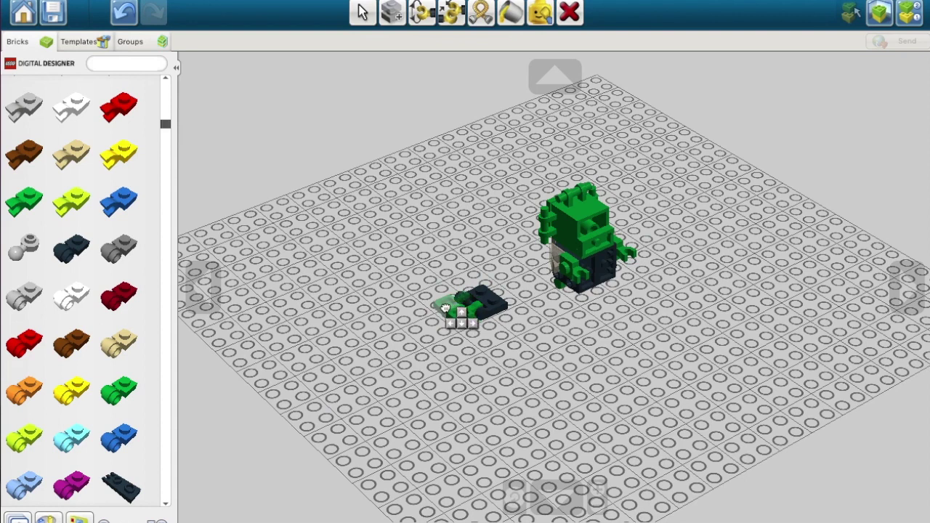
left_click(448, 311)
left_click(447, 311)
left_click(450, 305)
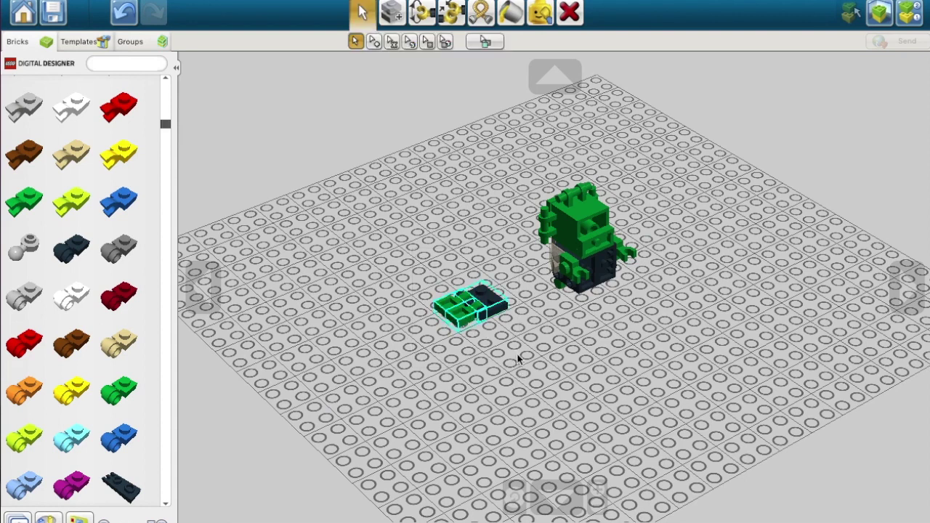
Turn the black stick plate with its two green clip plates upright and attach it to the robot's black lower body, green plates hanging down
left_click(480, 311)
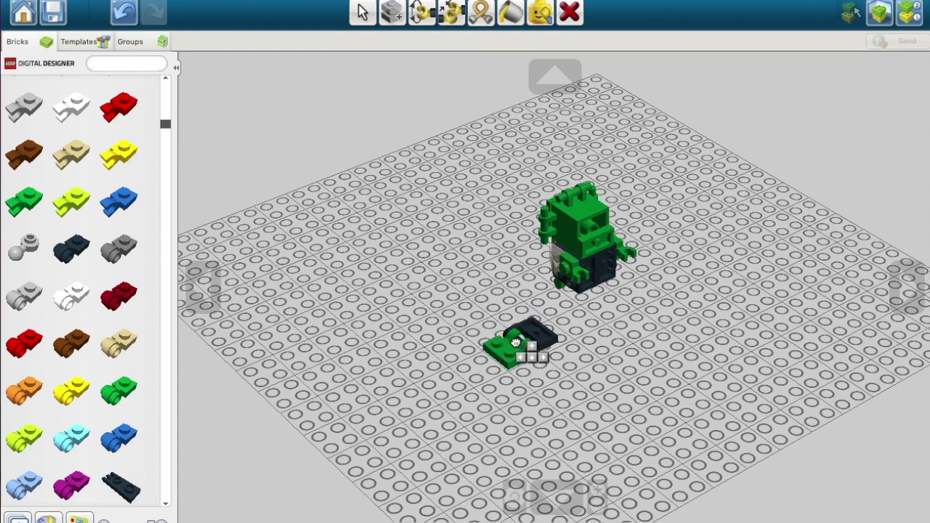
key("Right")
key("Up")
key("Left")
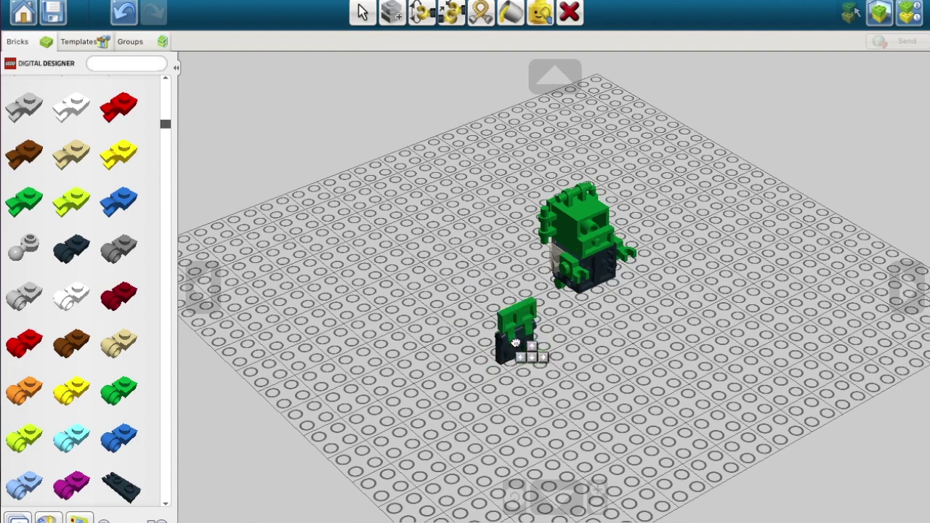
key("Up")
key("Up")
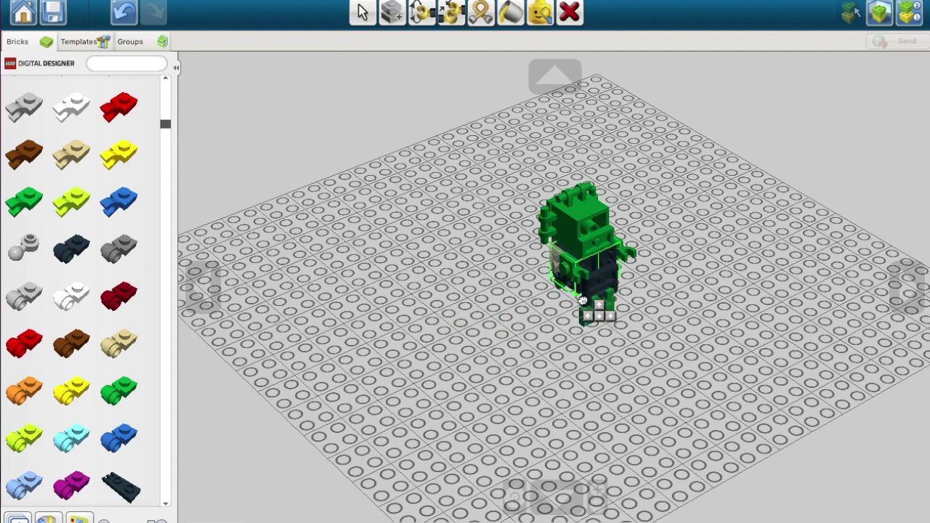
left_click(613, 330)
Hinge both hanging green clip plates to 135 degrees so they angle outward like a foot
left_click(421, 12)
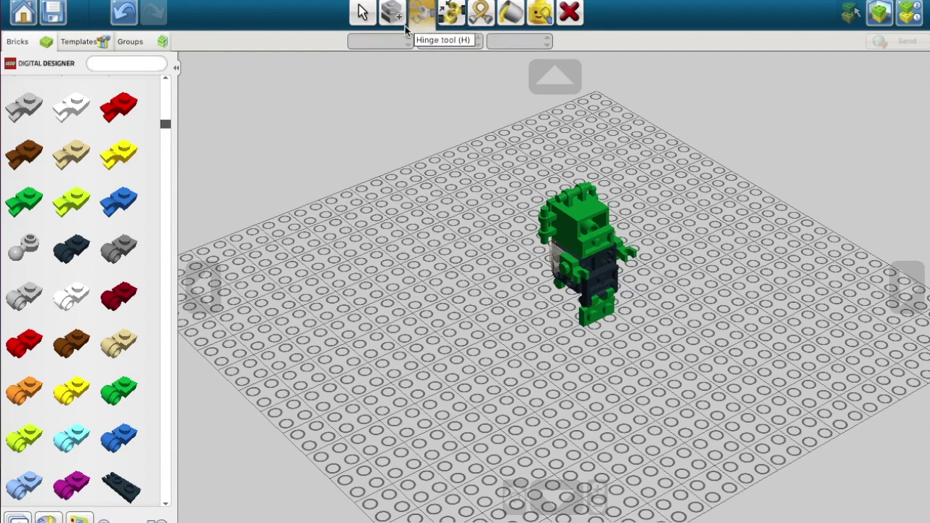
left_click(595, 309)
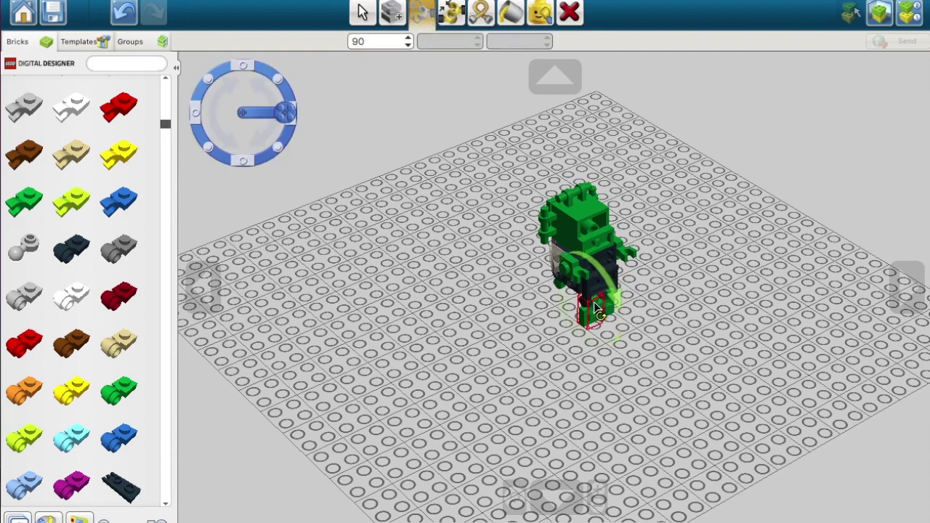
left_click(278, 147)
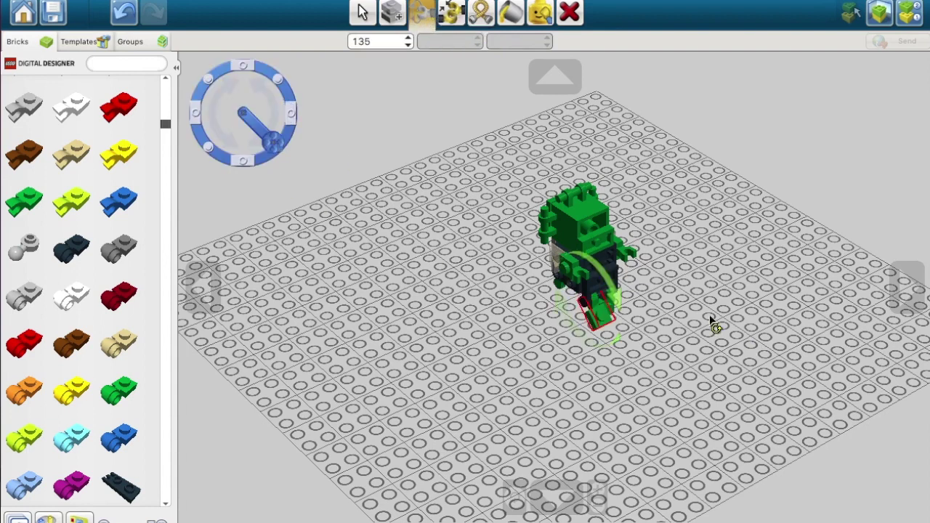
left_click(635, 313)
left_click(612, 302)
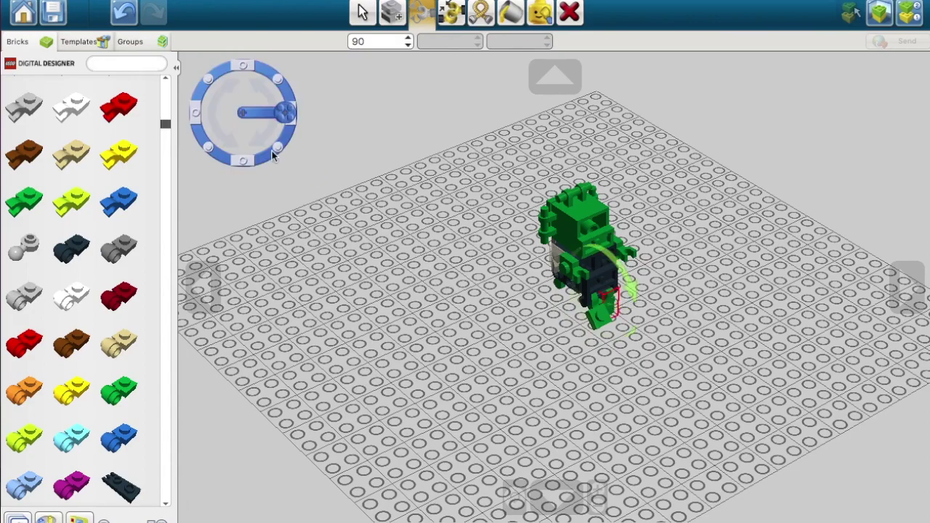
left_click(279, 148)
left_click(362, 12)
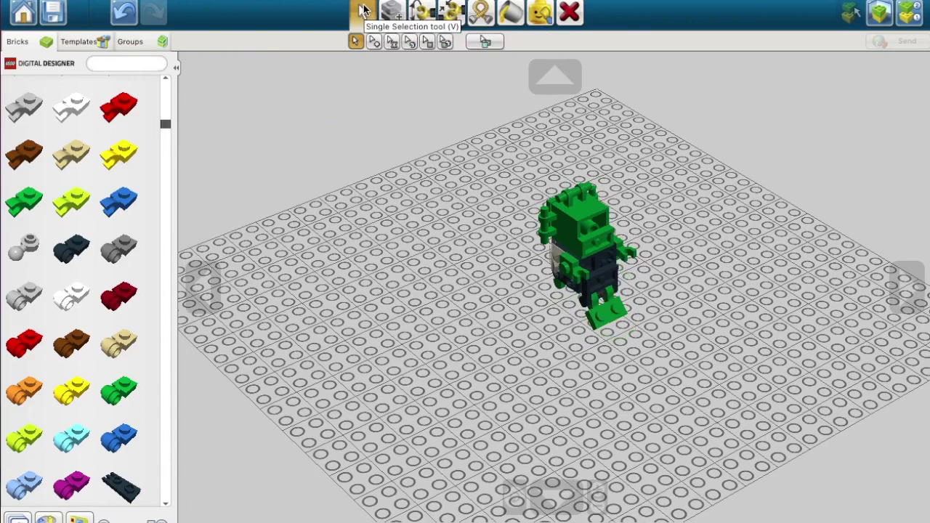
Clone the robot's black stick plate and stand the copy on the baseplate away from the robot
left_click(925, 285)
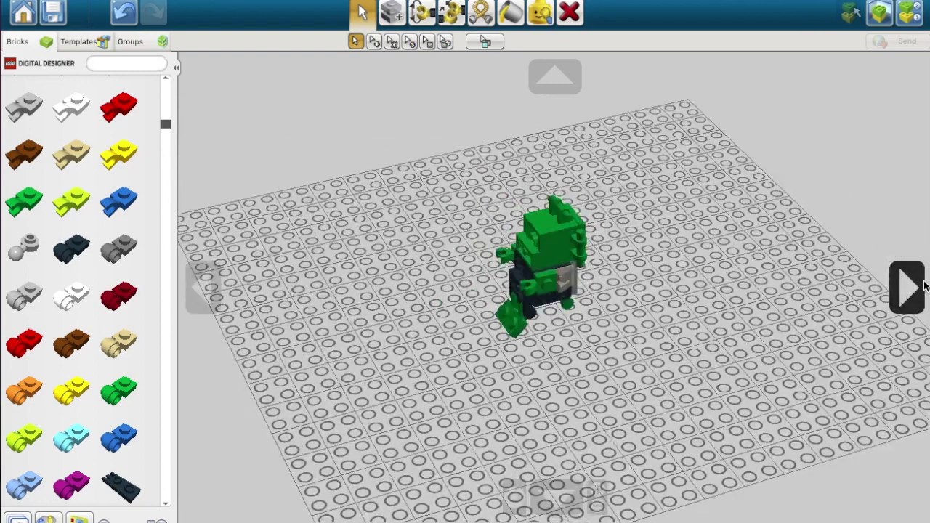
left_click(925, 286)
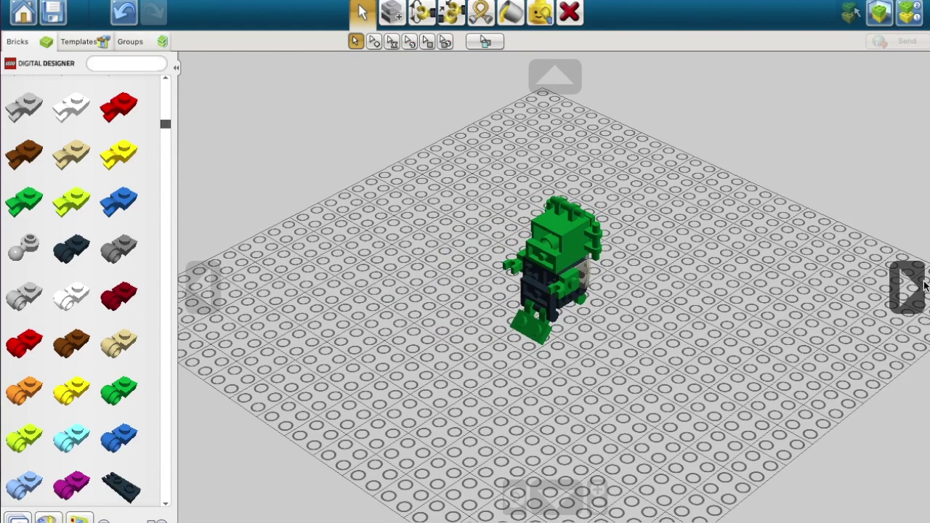
left_click(540, 294)
left_click(395, 12)
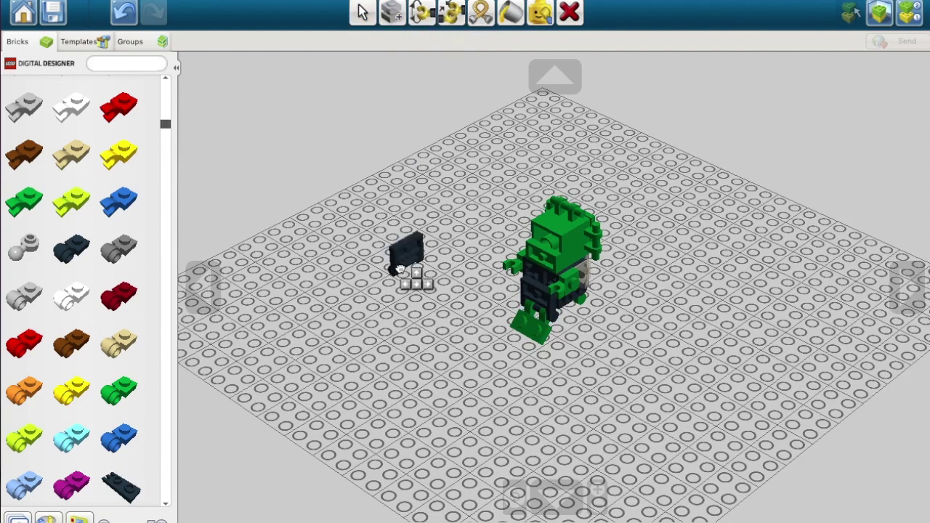
left_click(399, 271)
Clone both angled green clip plates from the robot's foot onto the stick of the copied black plate
left_click(524, 318)
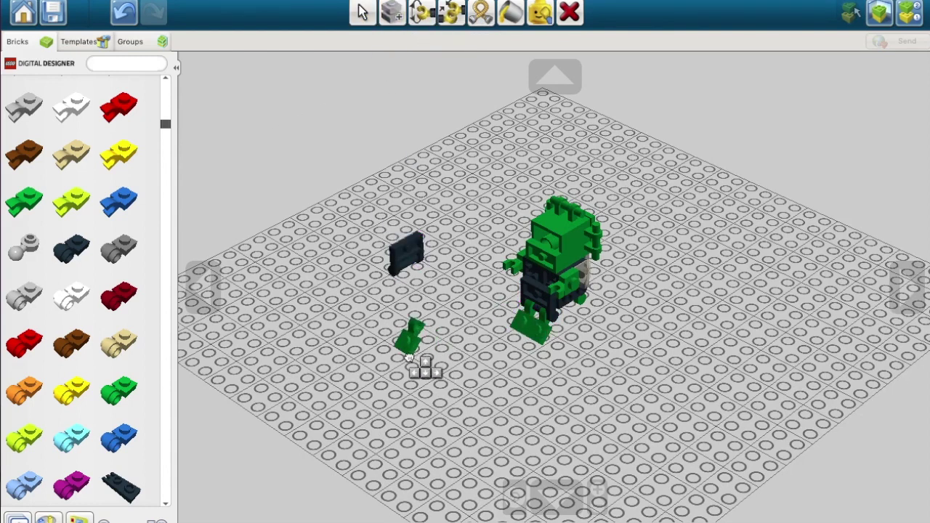
left_click(413, 285)
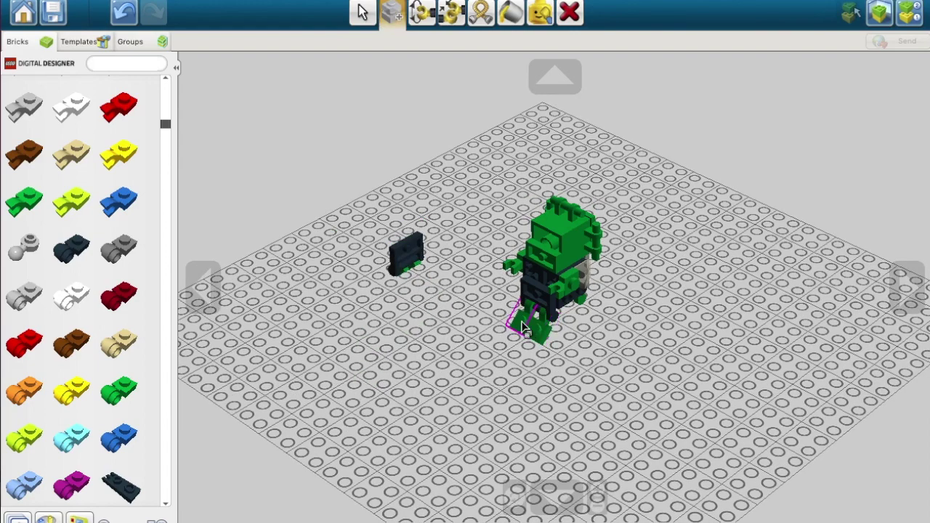
left_click(910, 287)
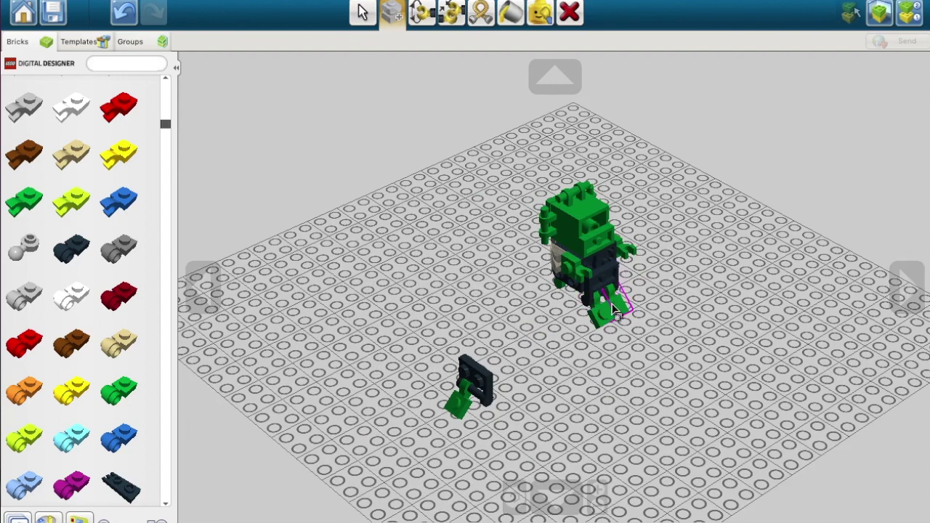
left_click(596, 325)
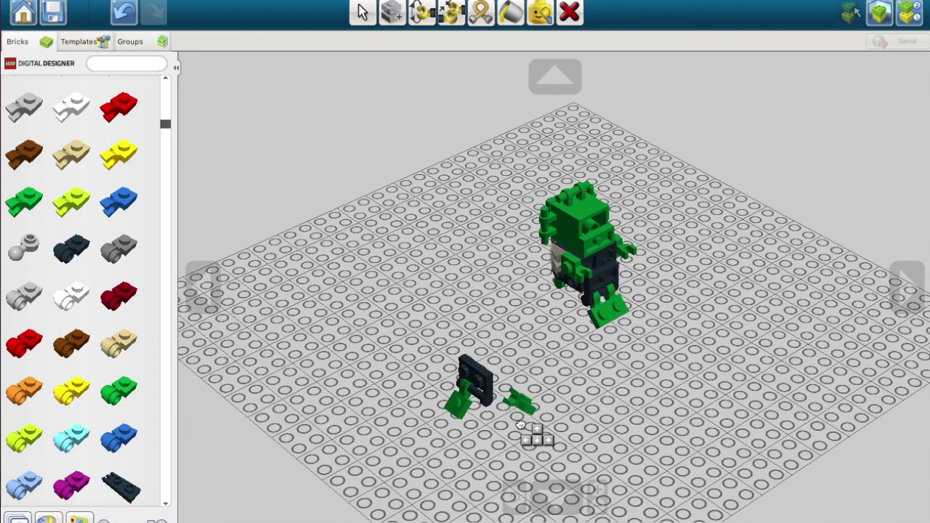
left_click(476, 423)
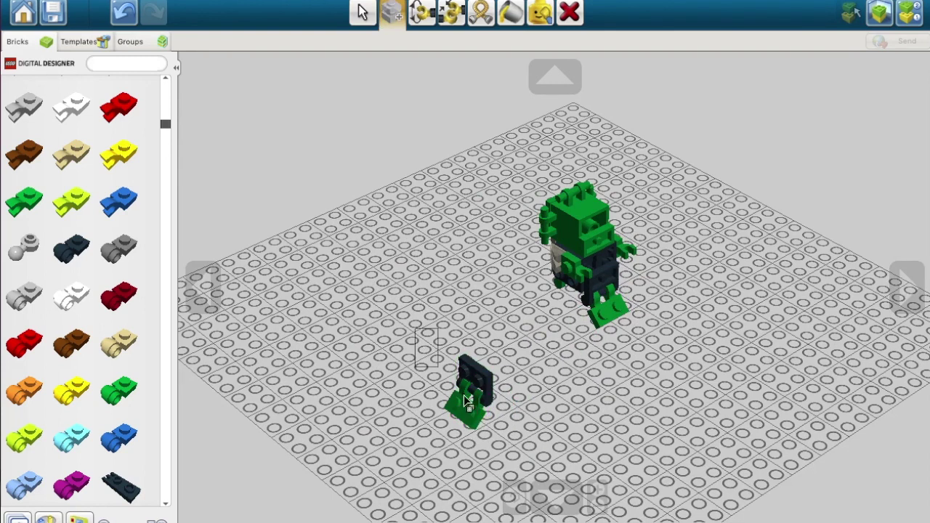
Attach a clone of the spare foot assembly to the free side of the robot's lower body and delete the spare on the baseplate
left_click(473, 403)
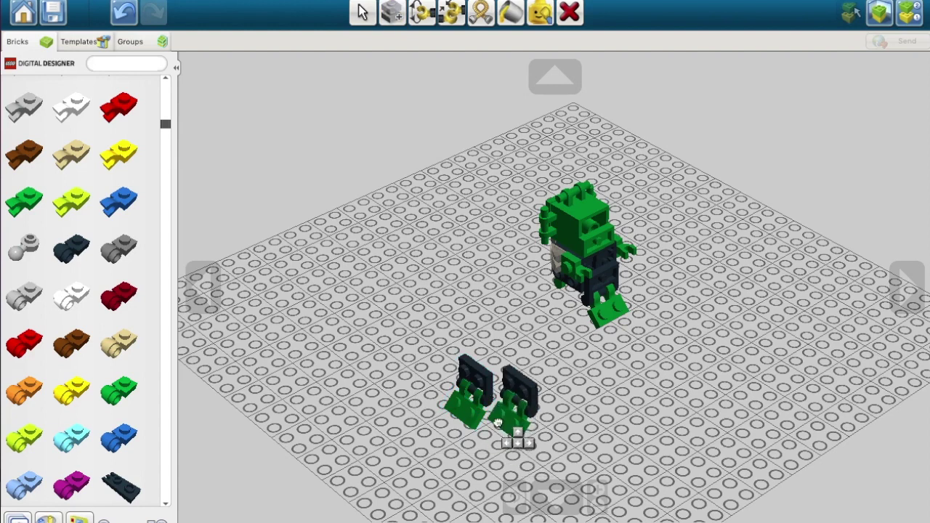
left_click(561, 327)
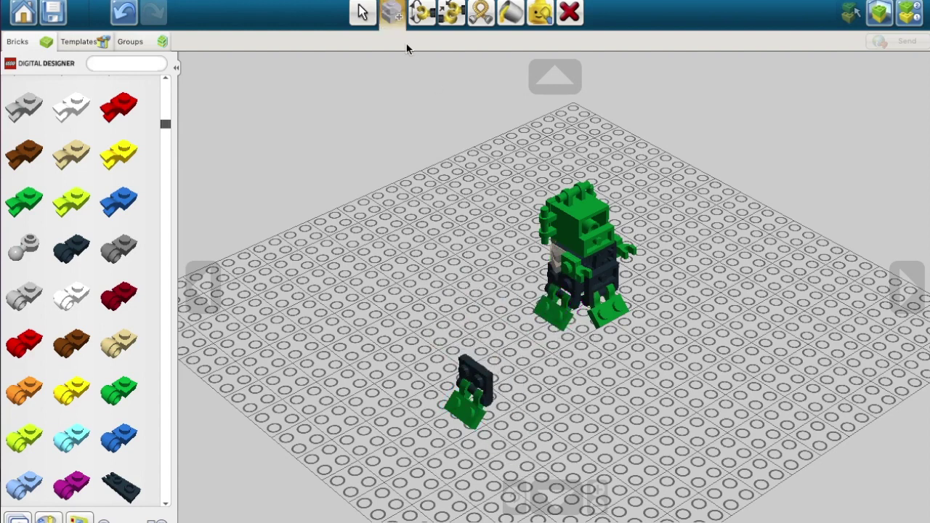
left_click(362, 12)
left_click_drag(390, 291, 519, 469)
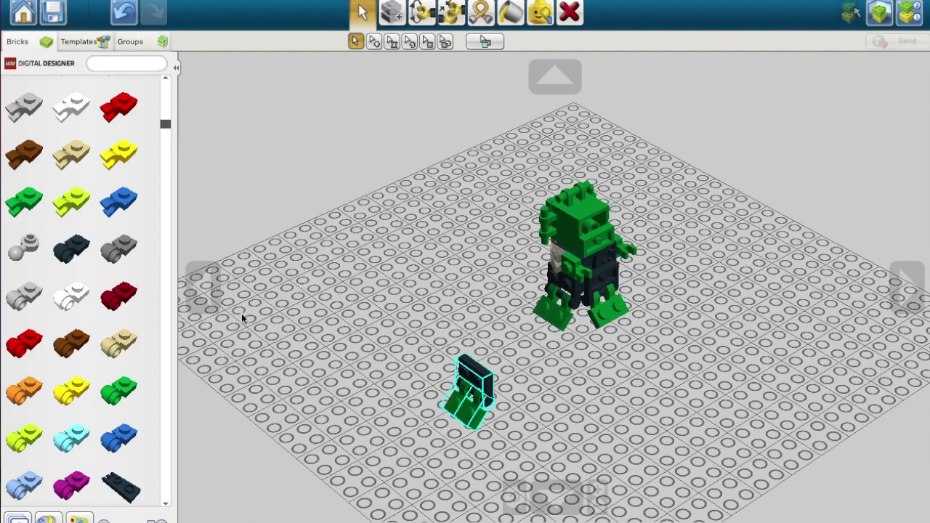
left_click(202, 287)
left_click_drag(445, 247, 552, 325)
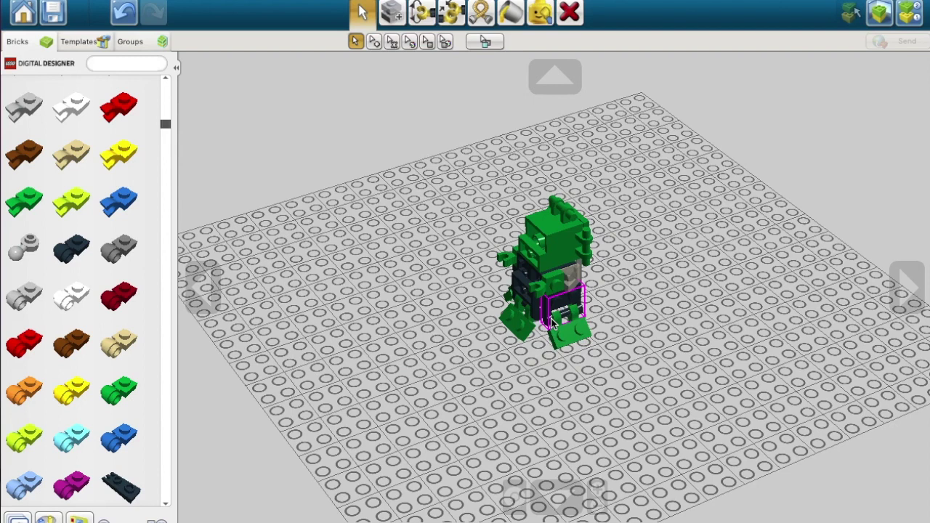
Clip a green clip plate upright onto the bar on top of the robot as its head
left_click(36, 213)
key("Right")
key("Right")
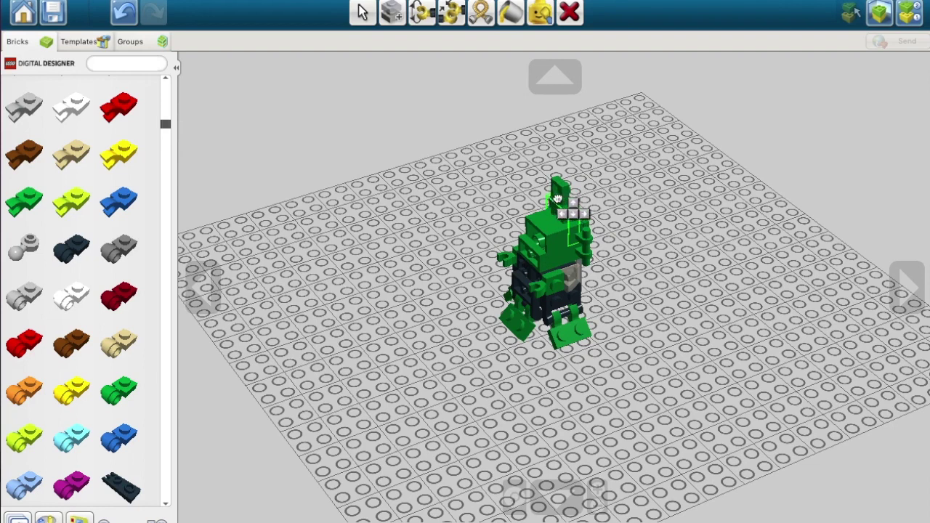
left_click(561, 200)
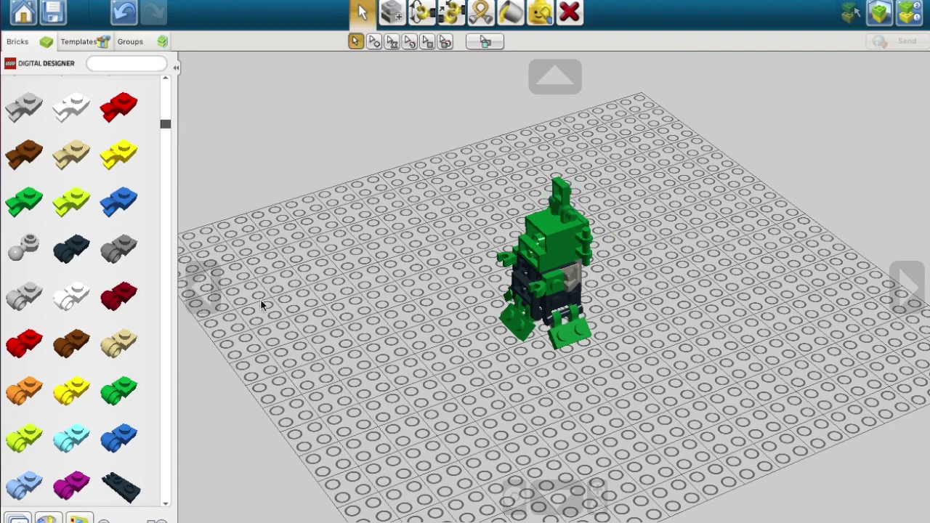
Place a transparent light blue 1x1 flat tile on the face of the upright green head plate
left_click(205, 282)
scroll(83, 228, "up", 5)
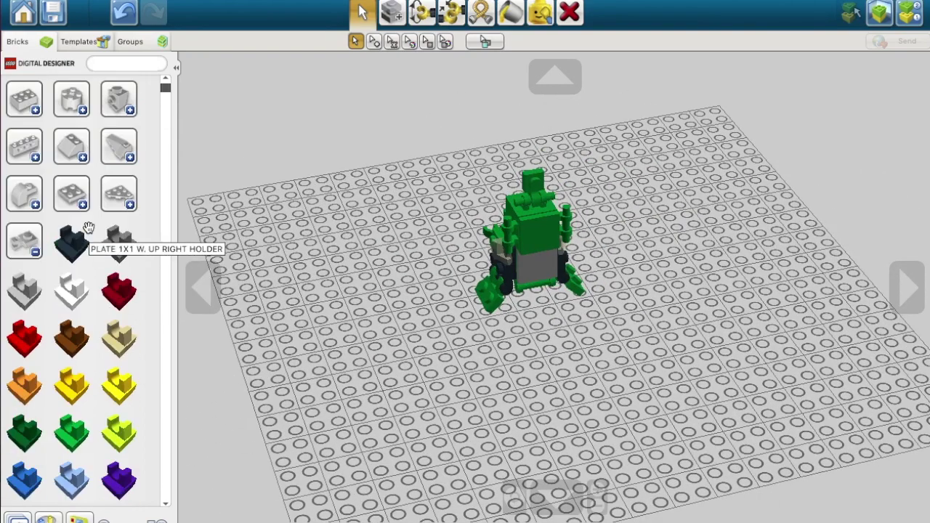
scroll(86, 269, "down", 7)
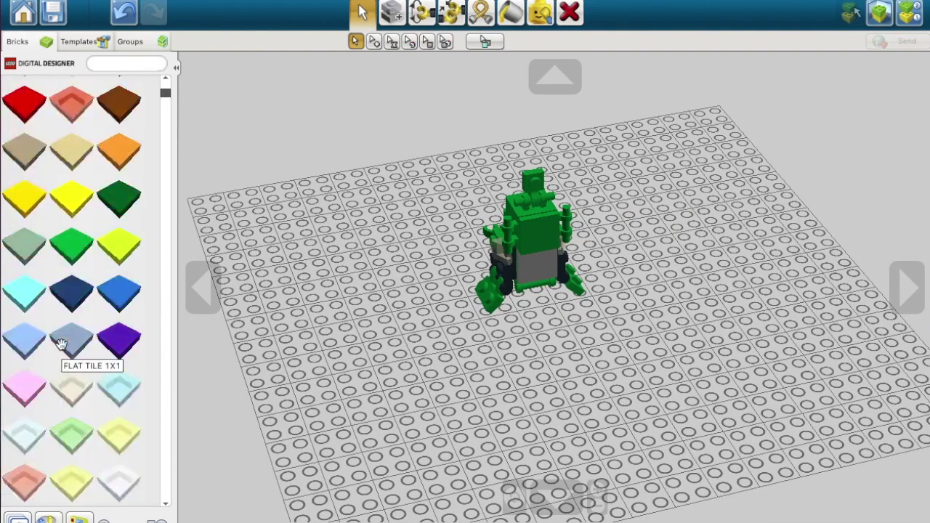
left_click(116, 279)
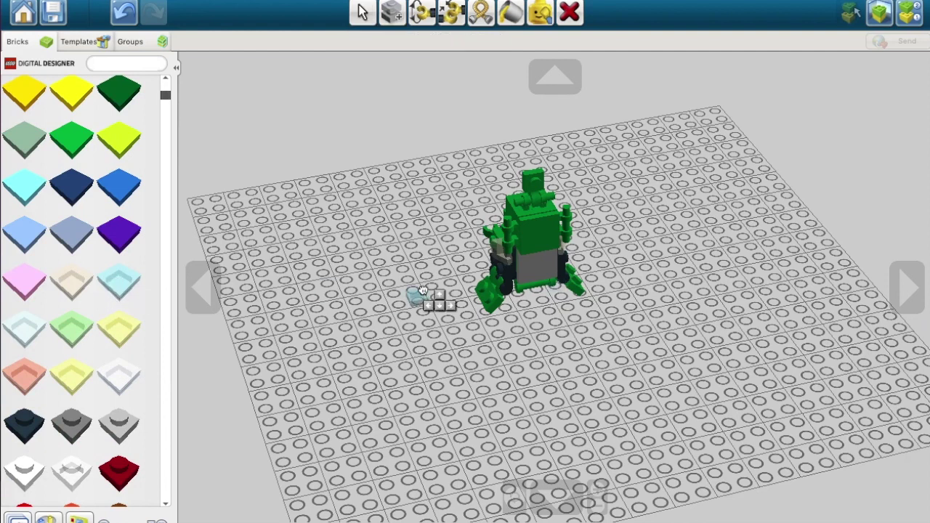
left_click(535, 177)
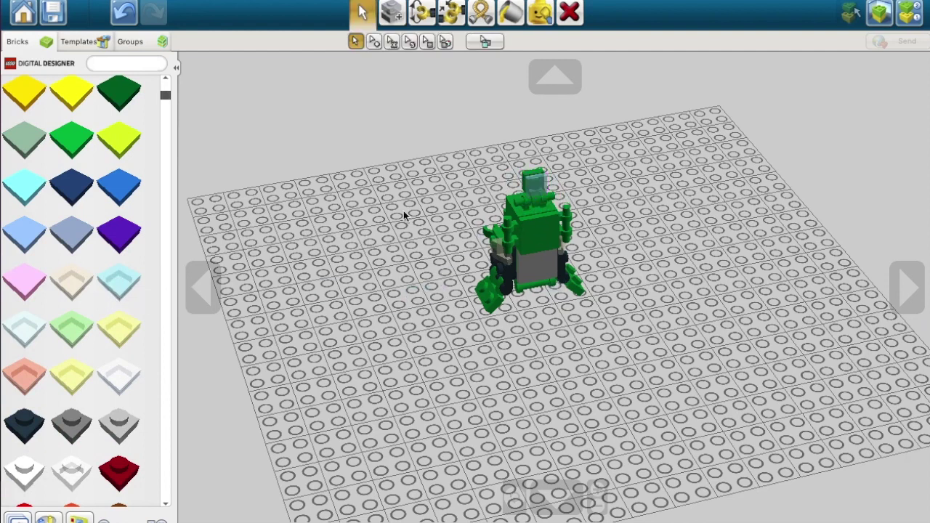
Attach a bright green 1x1 plate to the head, on the side opposite the transparent tile
scroll(86, 307, "down", 6)
left_click(21, 445)
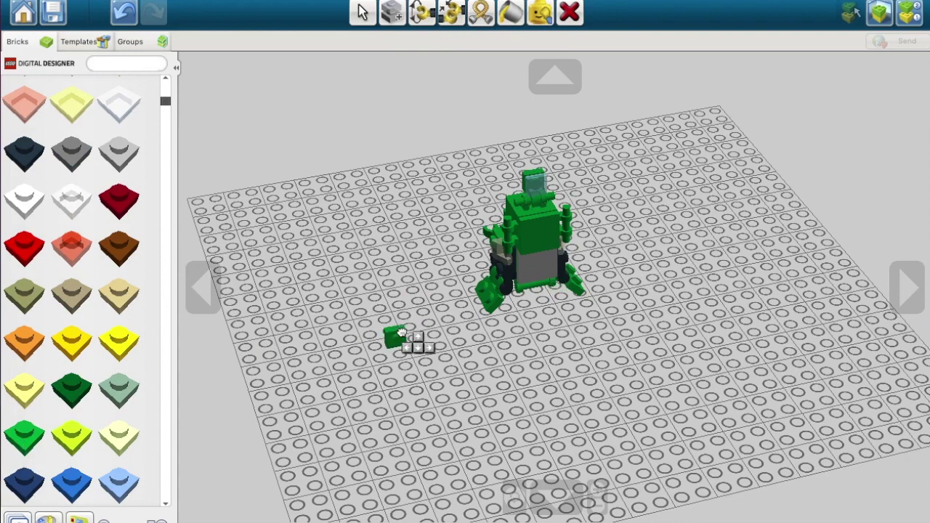
left_click(541, 185)
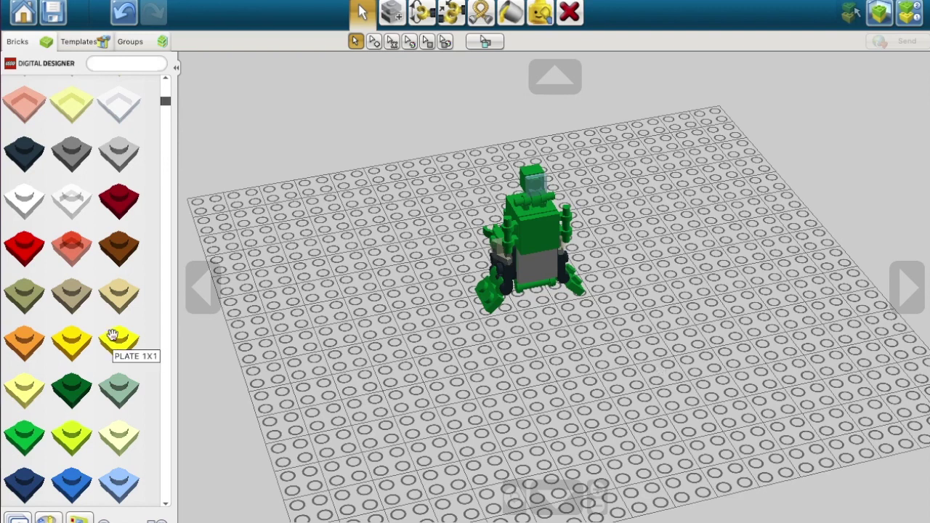
Place a black 1x1 plate with a clip on the baseplate beside the robot
scroll(91, 254, "up", 5)
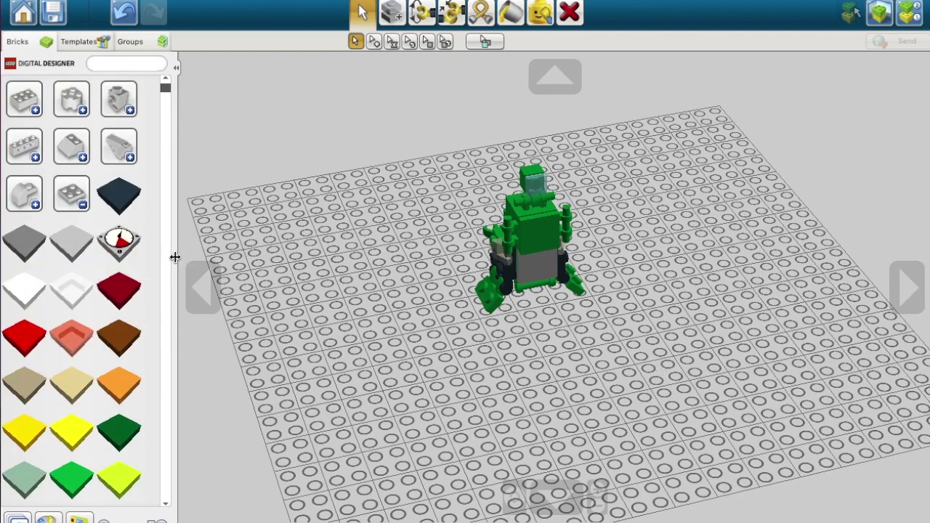
left_click(82, 198)
left_click(17, 244)
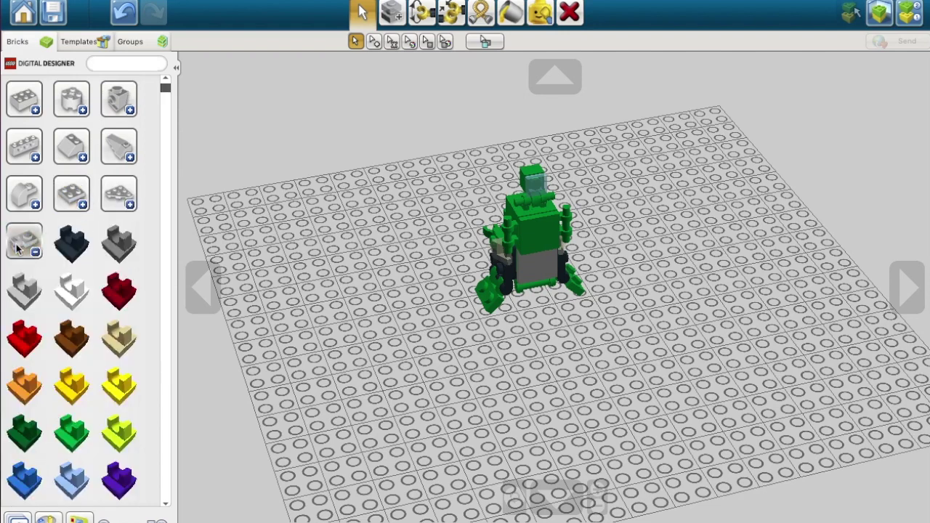
scroll(16, 240, "down", 5)
scroll(16, 236, "down", 3)
left_click(117, 154)
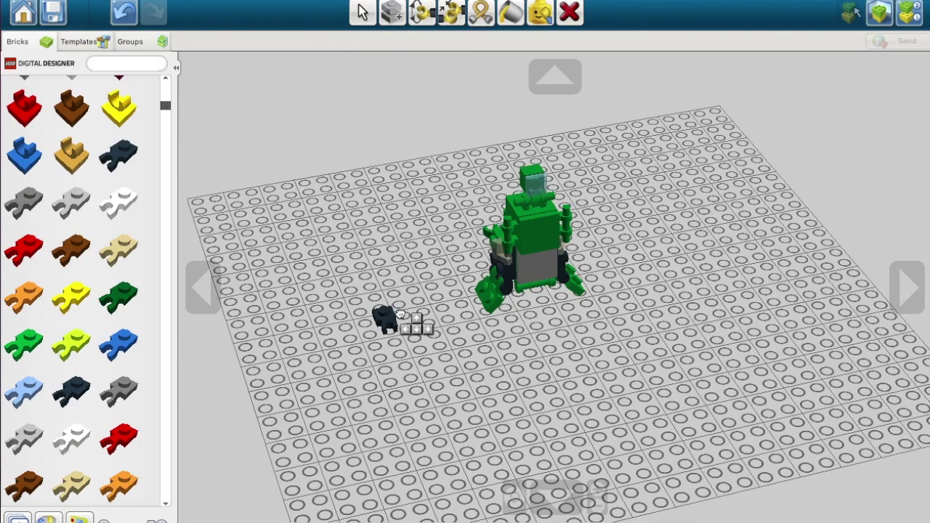
left_click(399, 314)
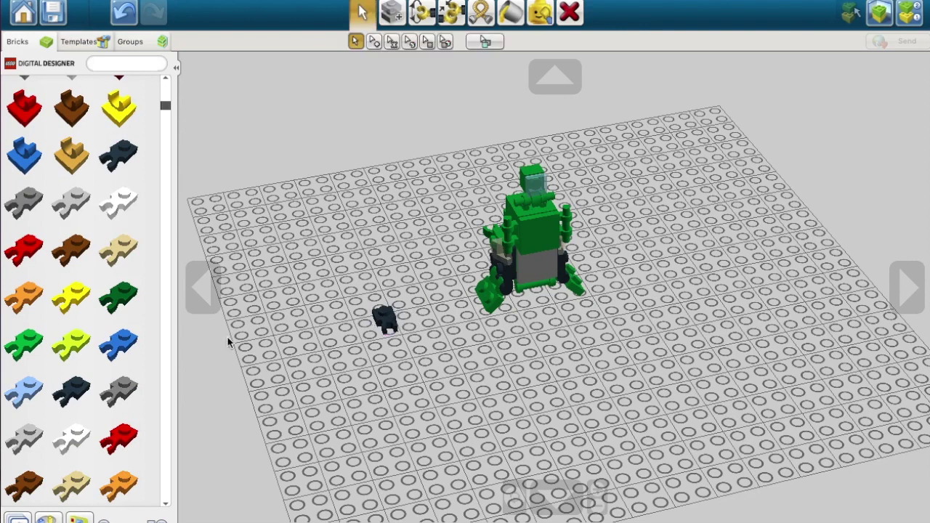
Place a black light sword shaft from the minifigure accessories near the edge of the baseplate
scroll(60, 240, "up", 5)
left_click(32, 245)
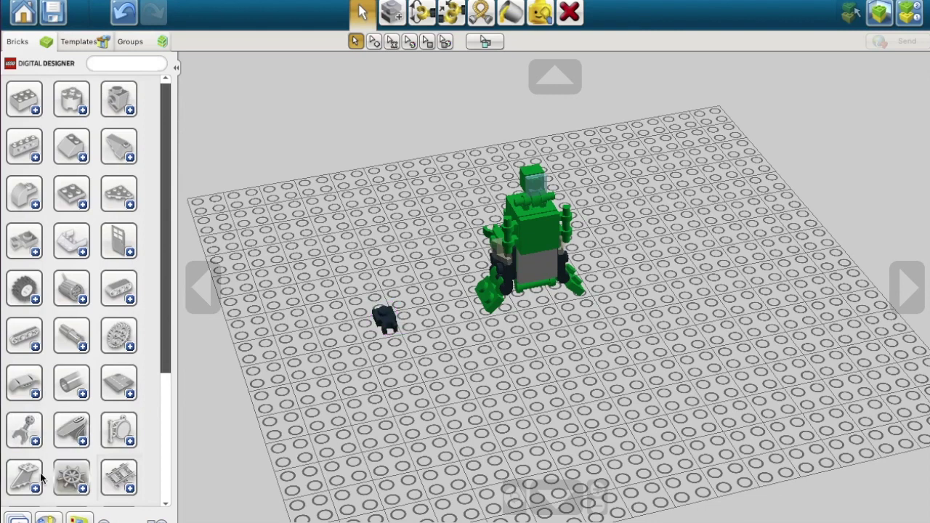
scroll(42, 477, "down", 4)
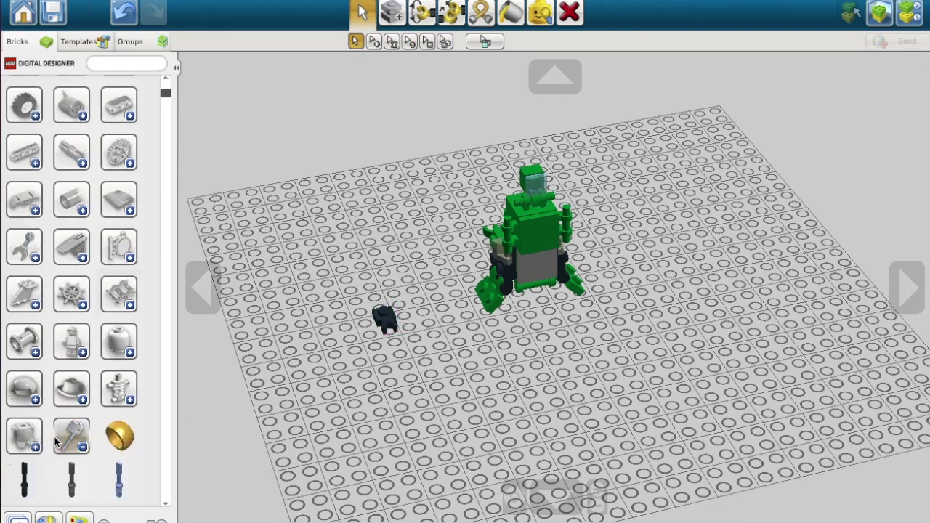
scroll(55, 440, "down", 10)
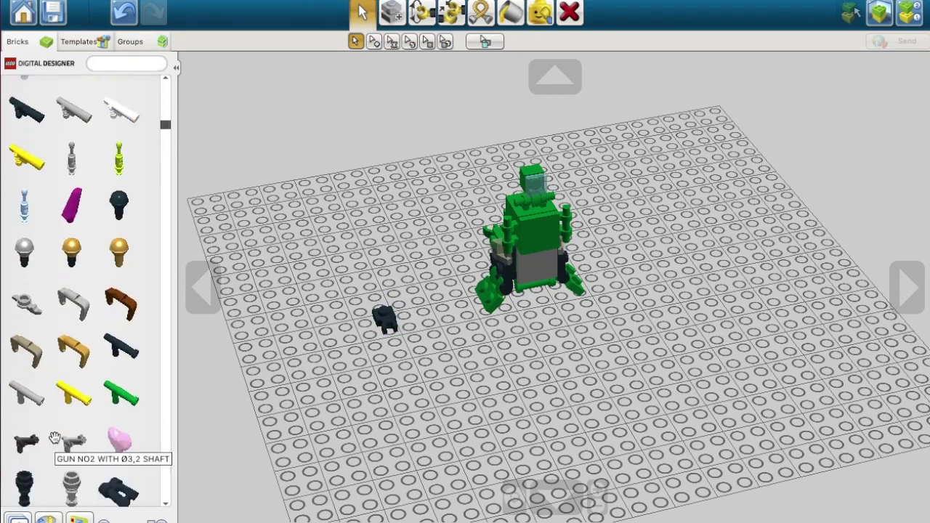
scroll(55, 440, "down", 5)
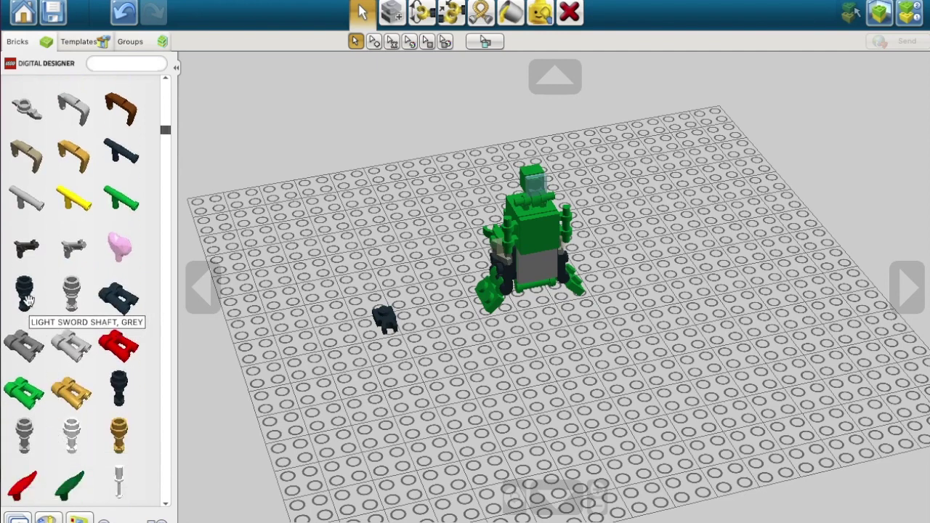
left_click(26, 298)
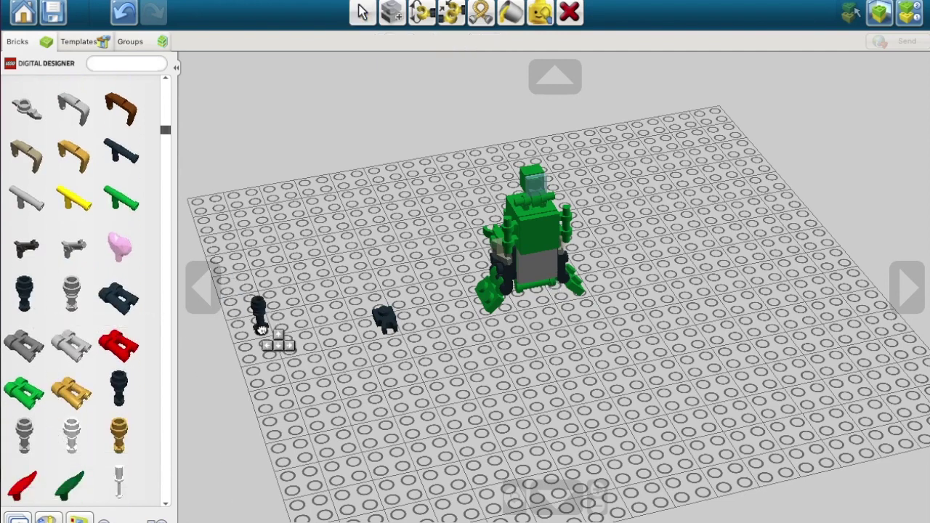
left_click(243, 341)
Find the black submachine gun among the minifigure accessories, turn it, and place it on the baseplate near the light sword shaft
scroll(116, 385, "down", 10)
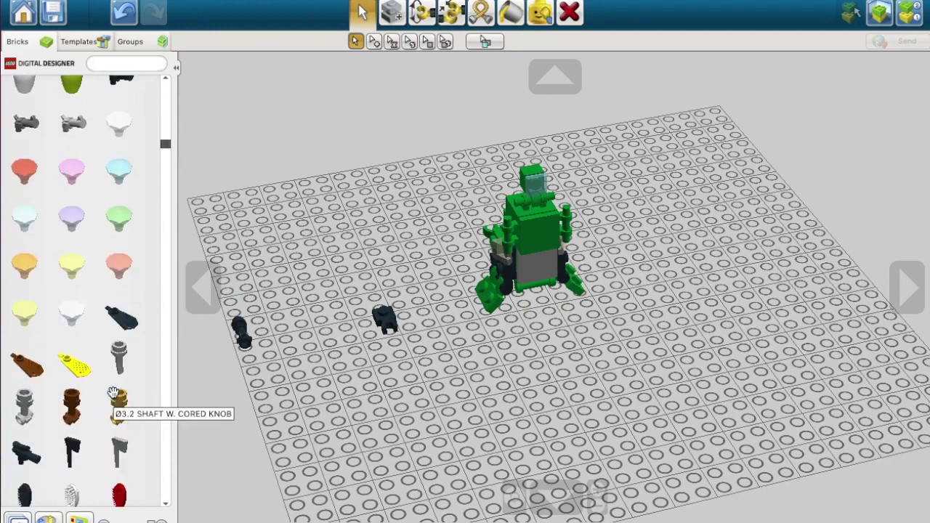
scroll(114, 393, "down", 2)
scroll(113, 393, "down", 4)
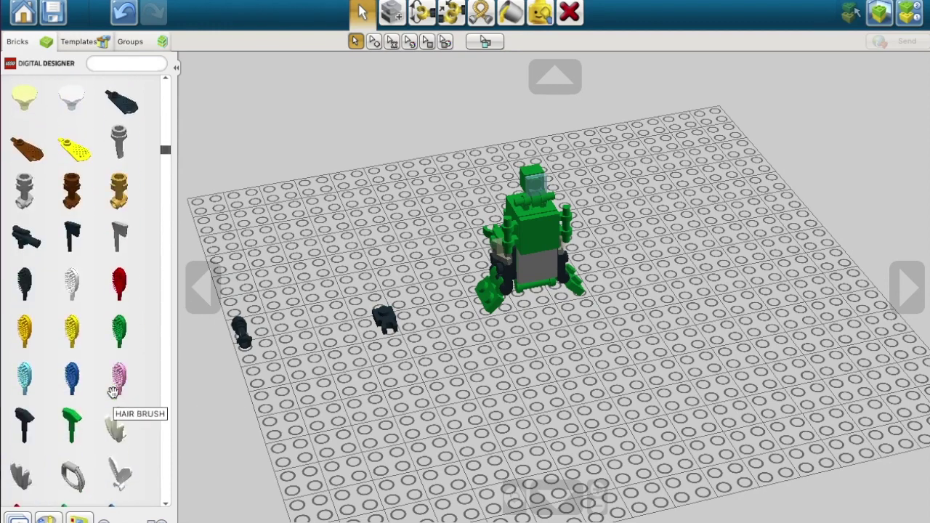
scroll(114, 391, "down", 6)
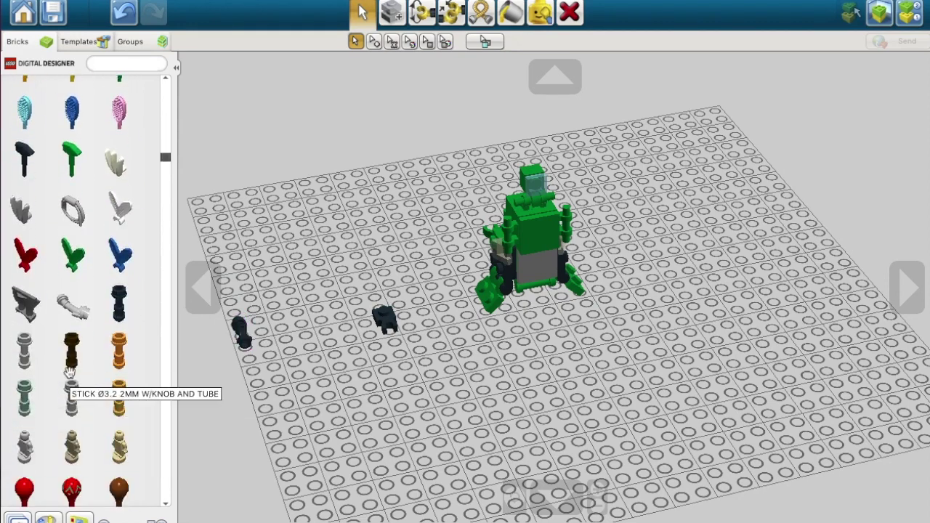
scroll(69, 374, "down", 2)
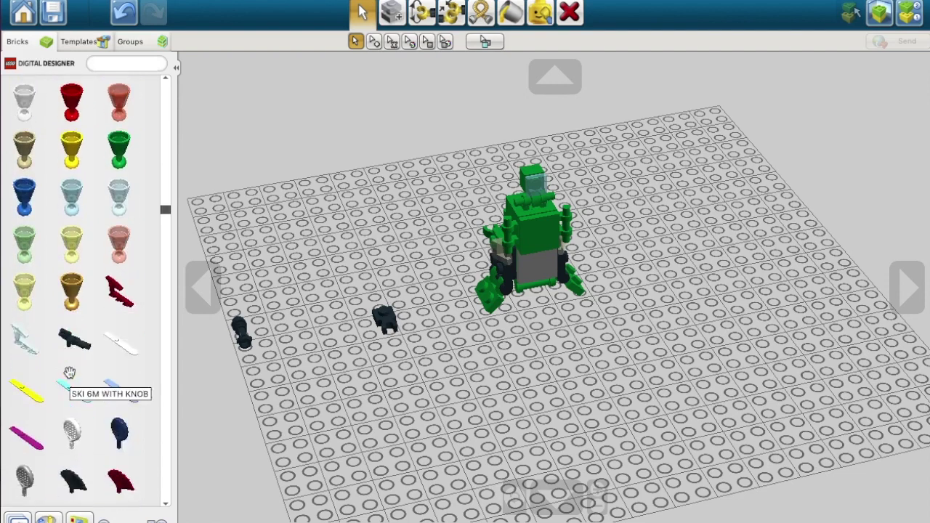
scroll(69, 374, "down", 4)
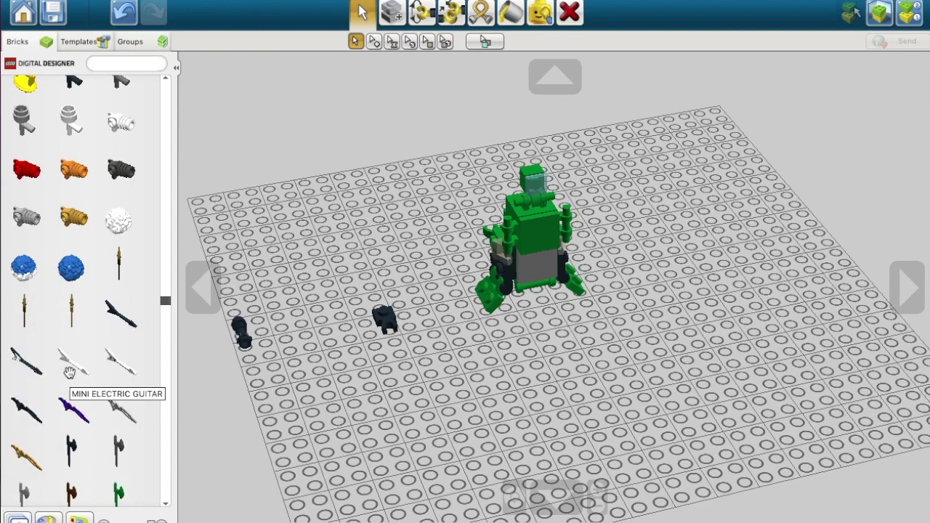
scroll(69, 372, "down", 6)
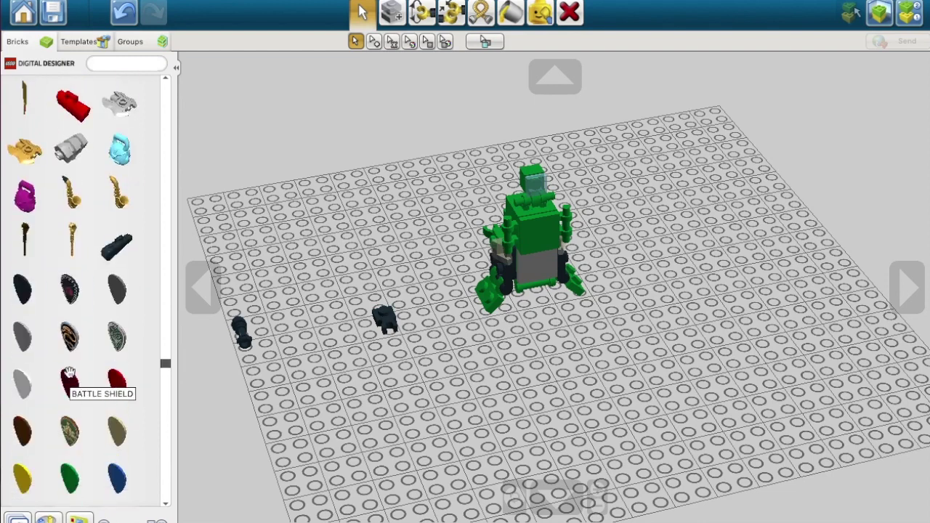
scroll(70, 375, "down", 12)
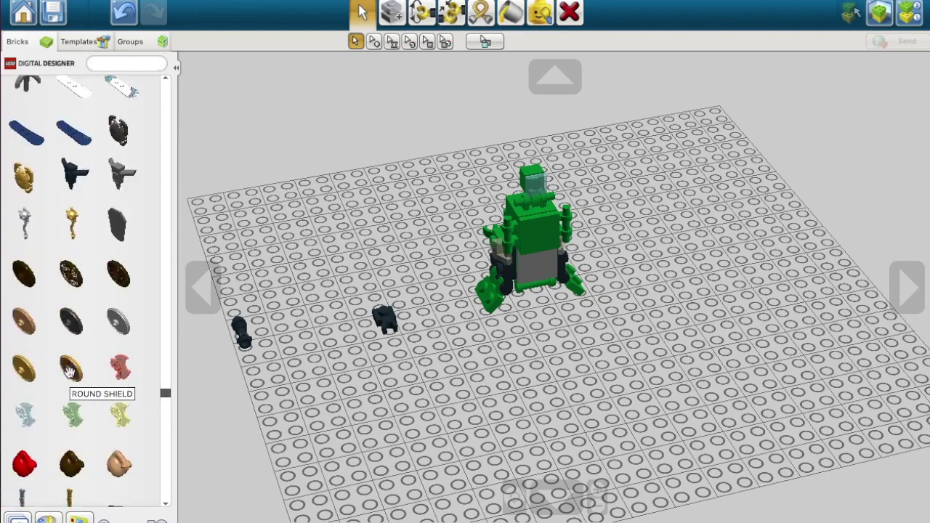
scroll(69, 372, "down", 4)
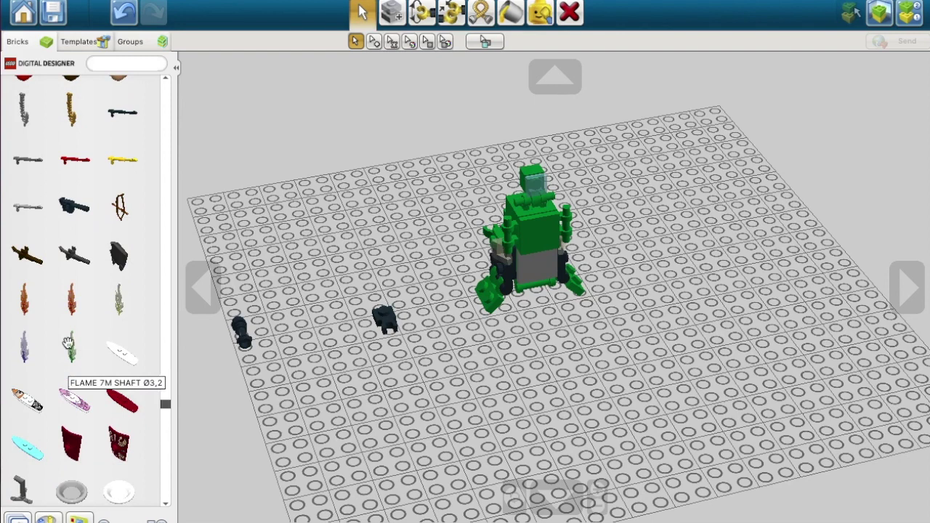
left_click(75, 209)
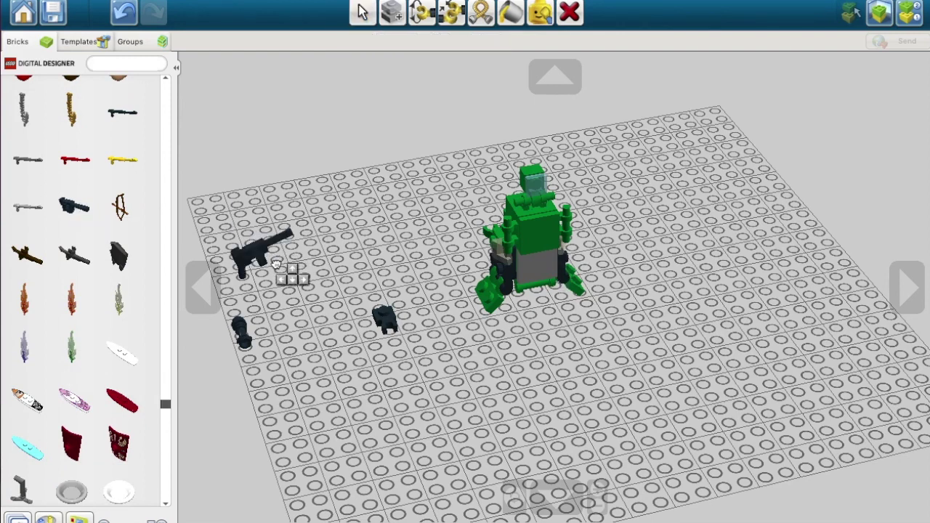
key("Up")
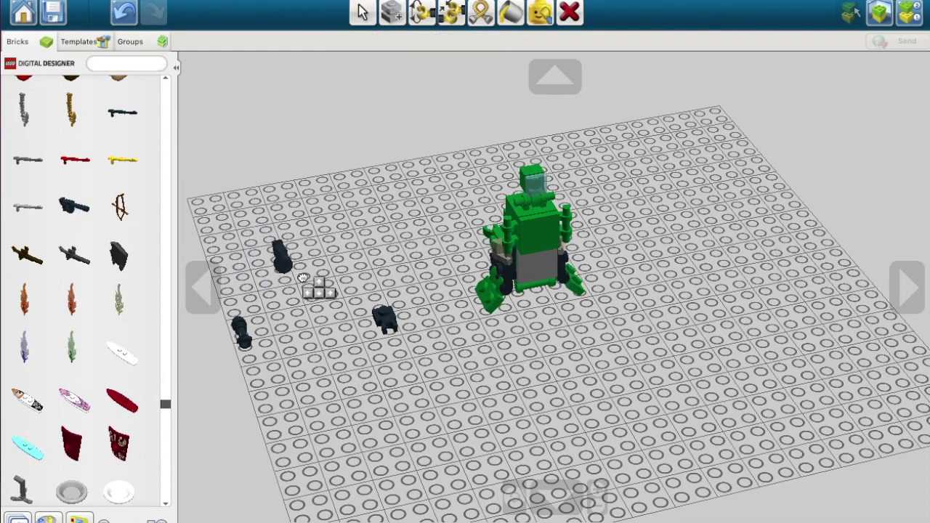
left_click(304, 279)
Attach the black light sword shaft to the muzzle of the submachine gun and adjust its position along the barrel
left_click(242, 330)
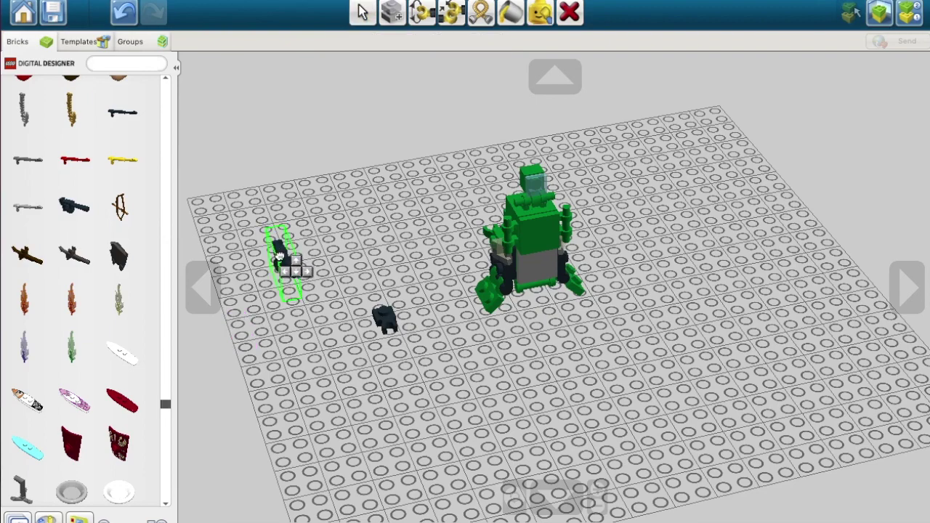
left_click(279, 255)
left_click(909, 289)
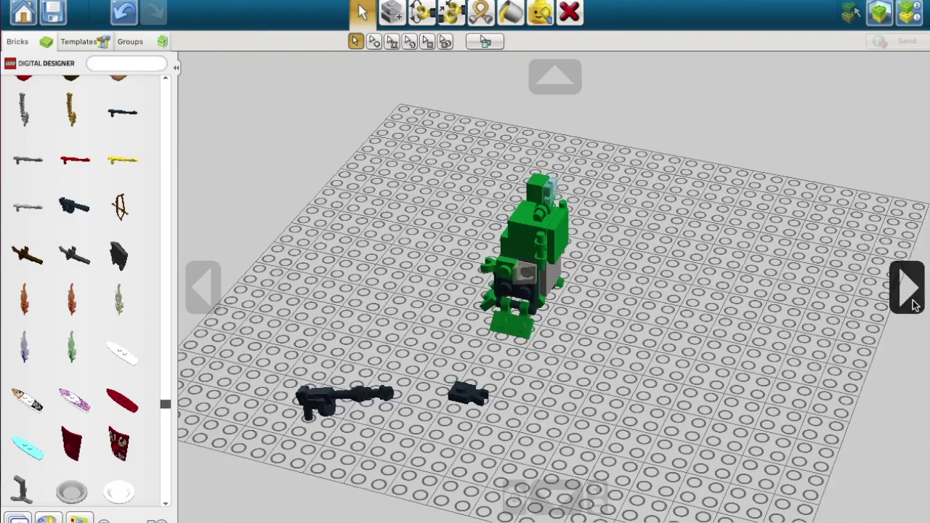
left_click(406, 409)
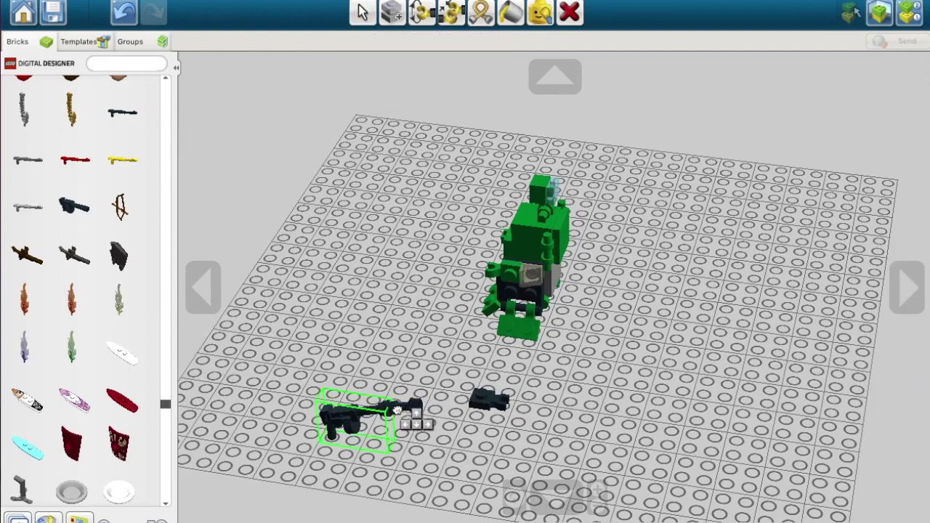
left_click(402, 409)
left_click(398, 410)
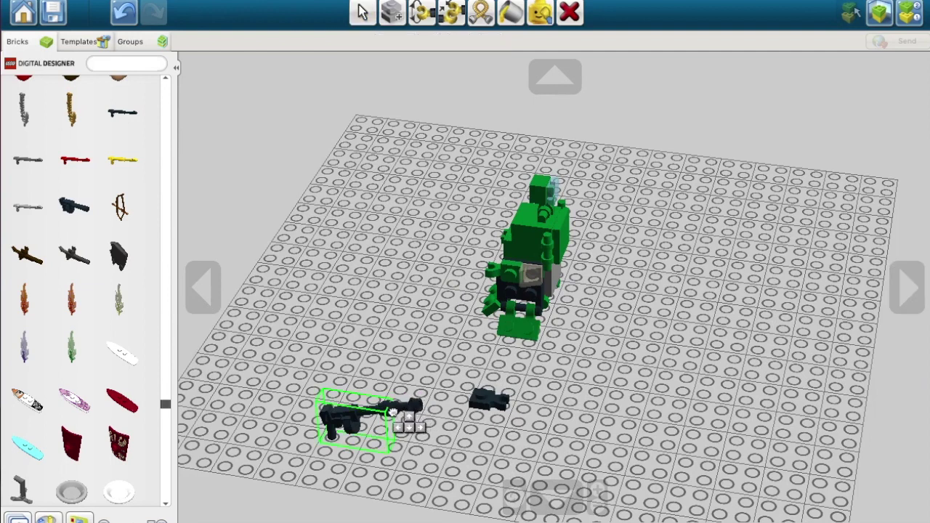
left_click(397, 410)
Attach the black 1x1 plate with clip to the rear of the submachine gun
left_click(191, 304)
left_click(192, 304)
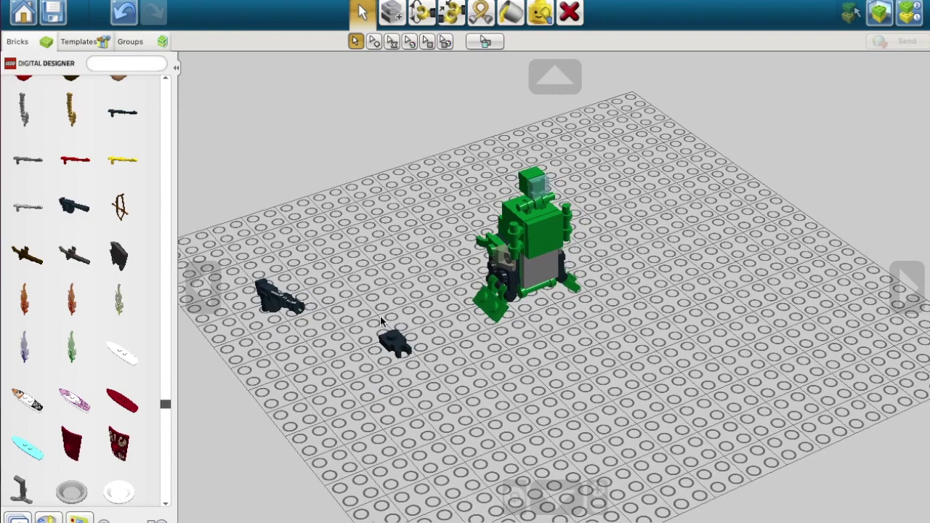
left_click(395, 344)
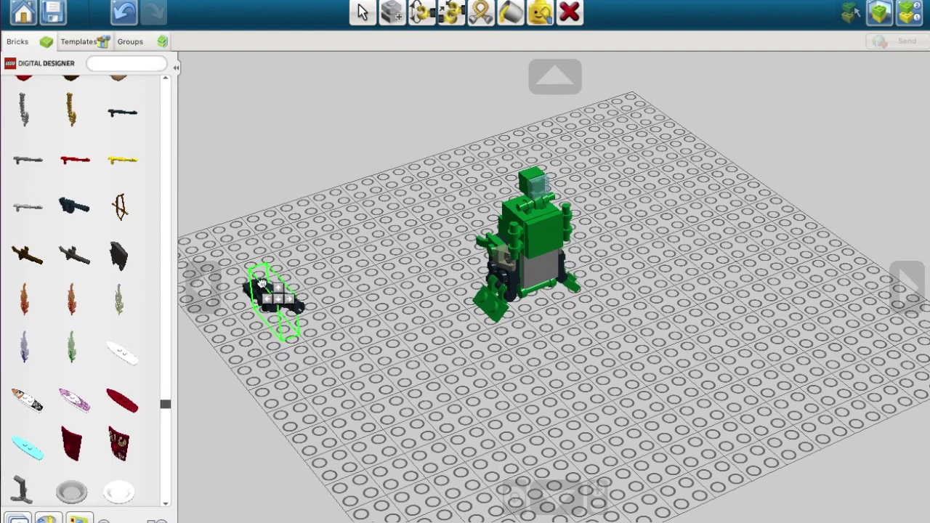
left_click(262, 282)
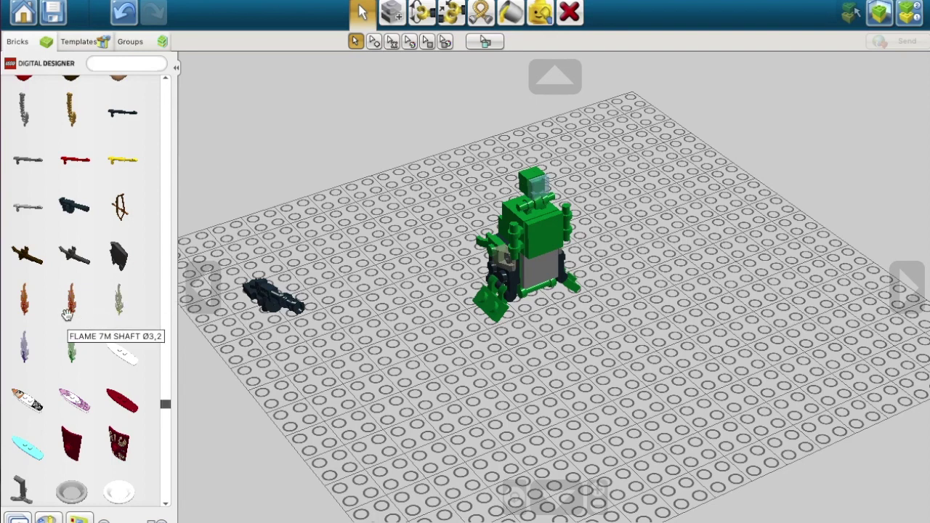
Find the bright green 1x2 flat tile among the plates and attach it on top of the gun's clip plate
scroll(66, 323, "up", 5)
scroll(67, 320, "up", 10)
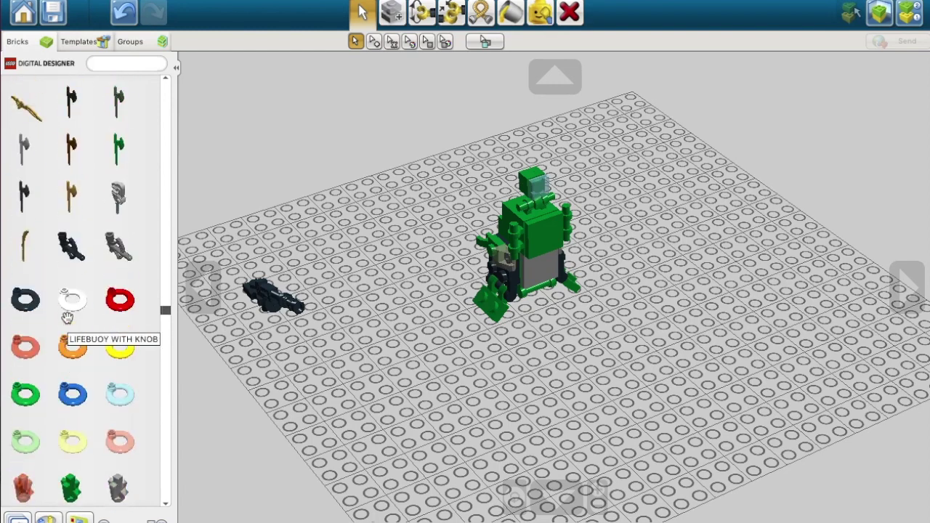
scroll(67, 318, "up", 10)
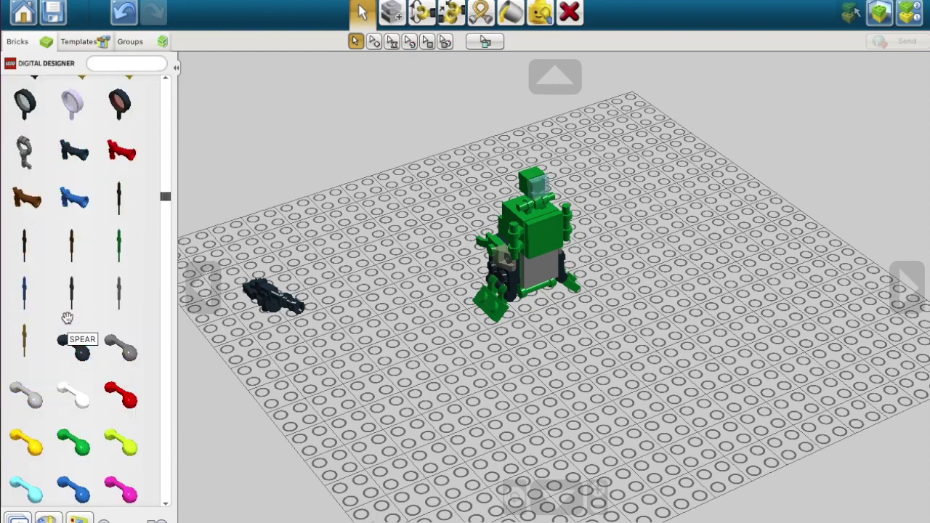
scroll(67, 317, "up", 10)
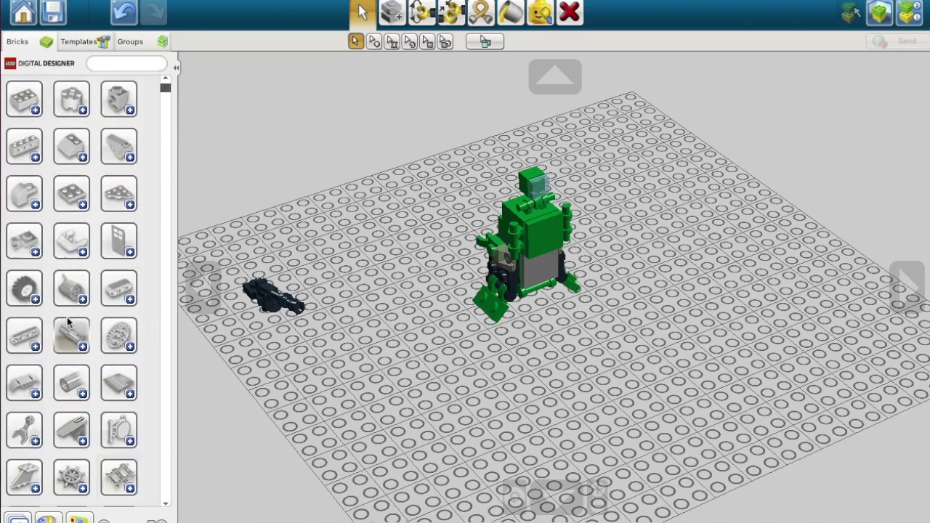
scroll(67, 317, "up", 10)
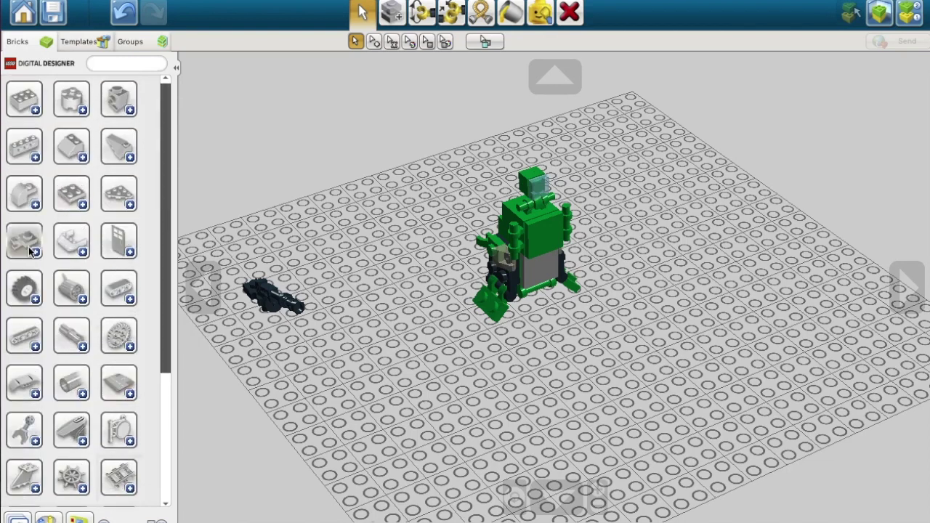
left_click(74, 202)
scroll(93, 419, "down", 5)
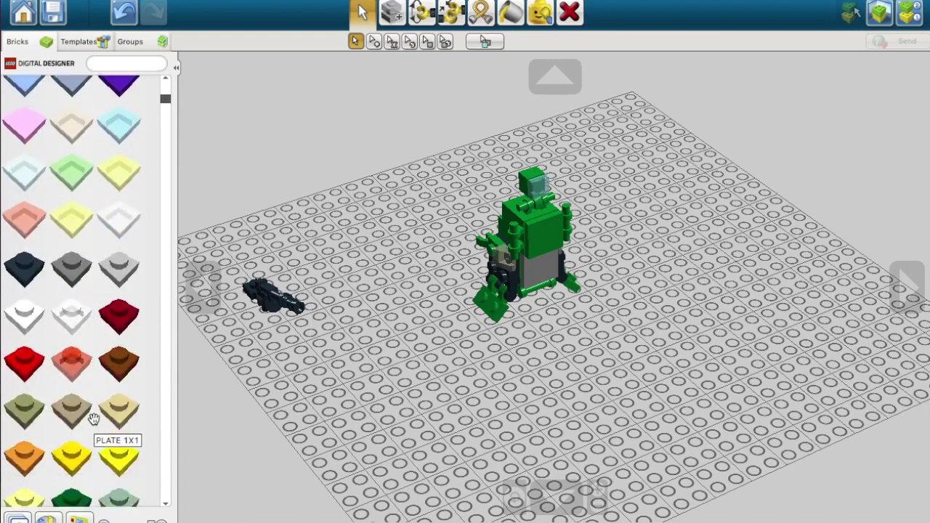
scroll(93, 420, "down", 10)
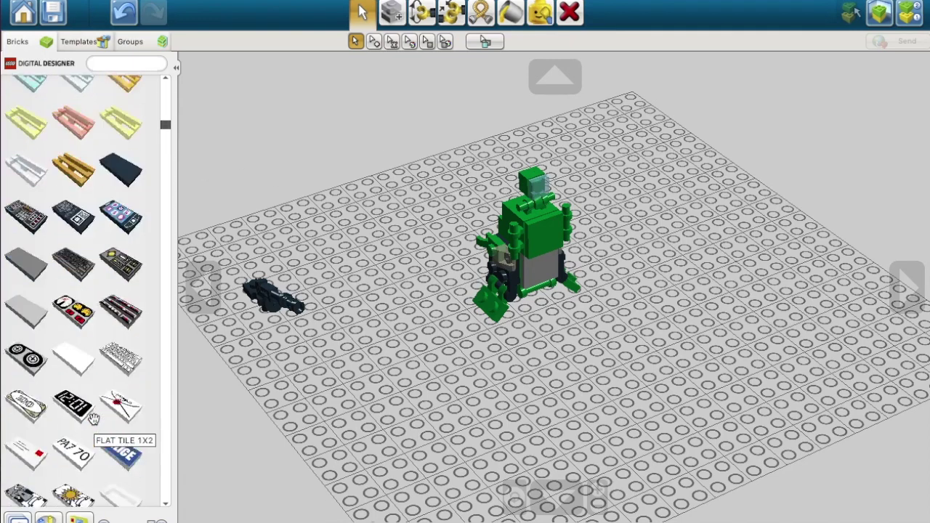
scroll(93, 419, "down", 5)
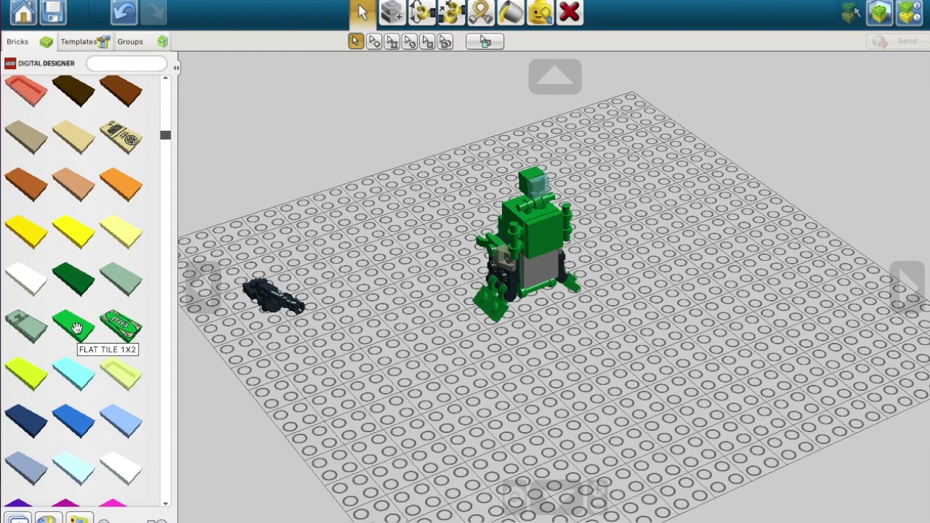
left_click(76, 329)
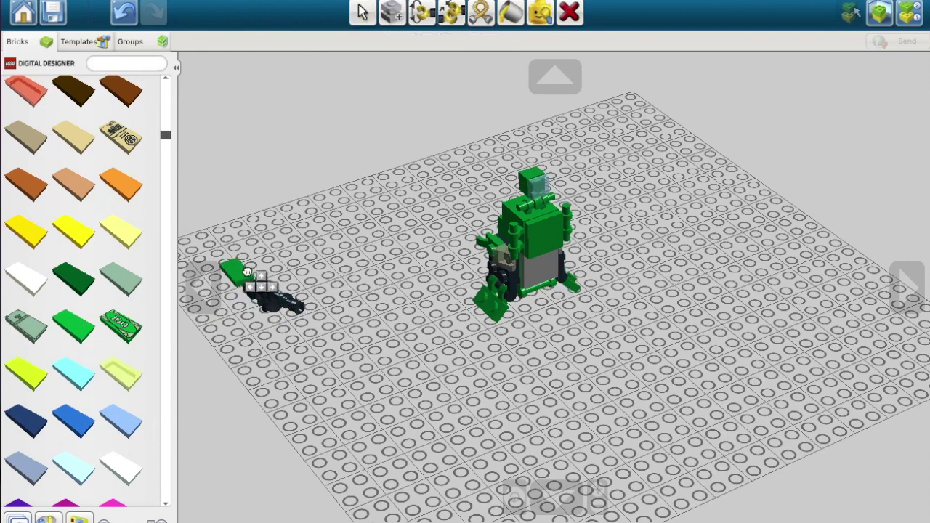
left_click(251, 275)
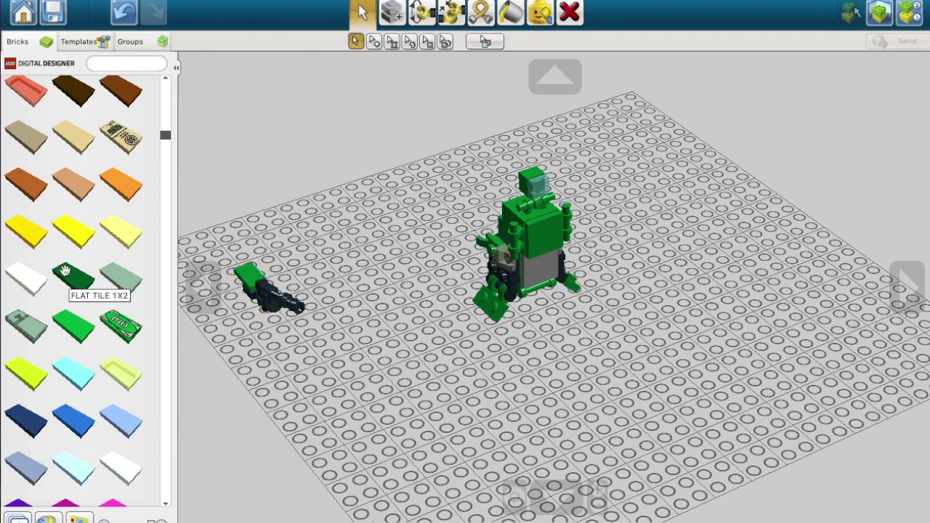
Attach a black 1x1 brick with handle under the overhanging end of the gun's green tile
scroll(69, 291, "down", 5)
left_click(59, 182)
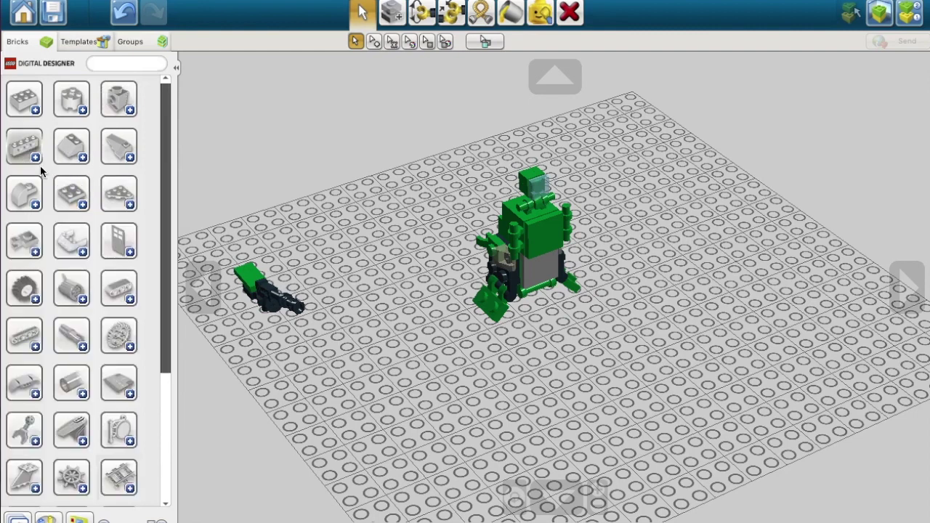
left_click(109, 113)
scroll(63, 364, "down", 6)
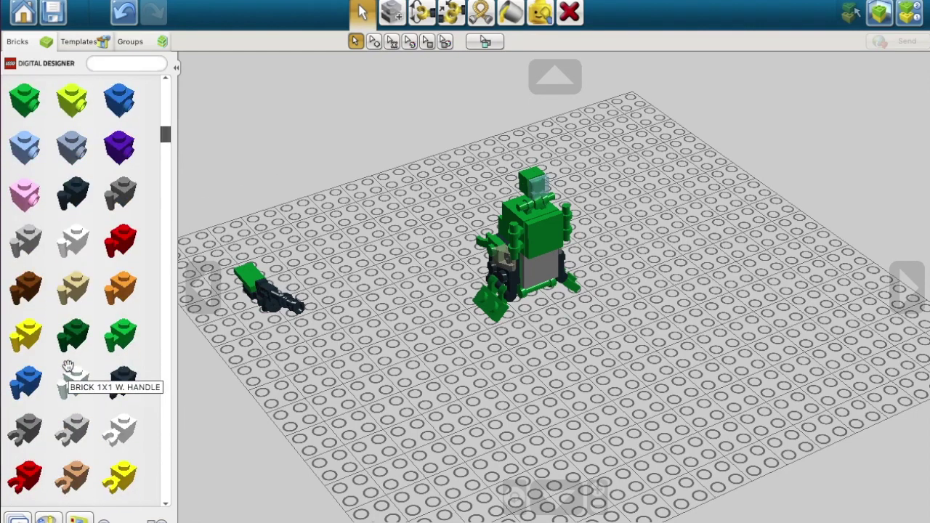
left_click(73, 191)
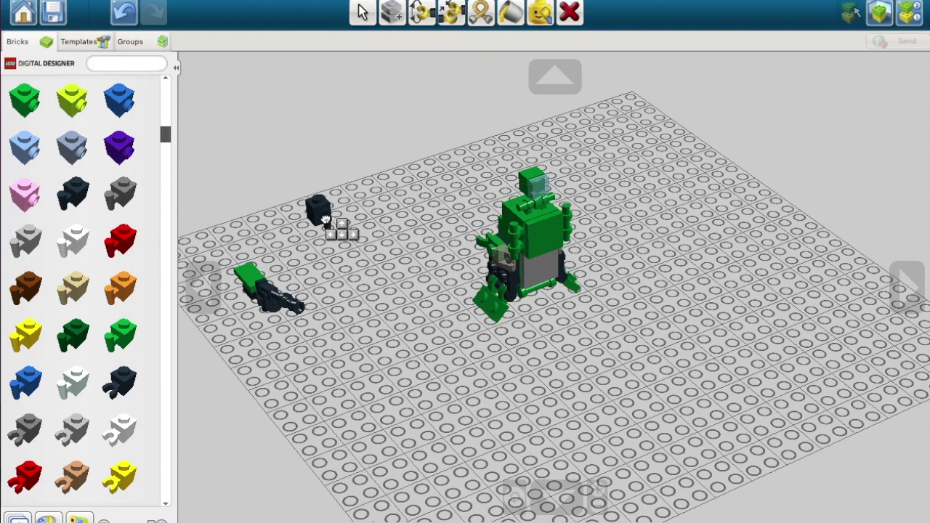
left_click(247, 280)
Select the whole gun, turn it upright with the muzzle down, and place it on the baseplate nearer the robot
left_click_drag(216, 245, 338, 351)
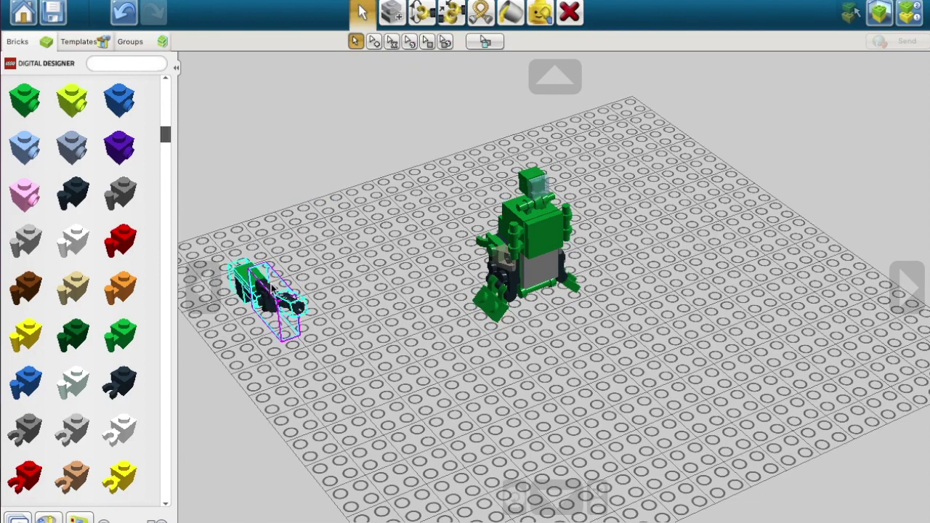
left_click_drag(269, 288, 394, 315)
key("Down")
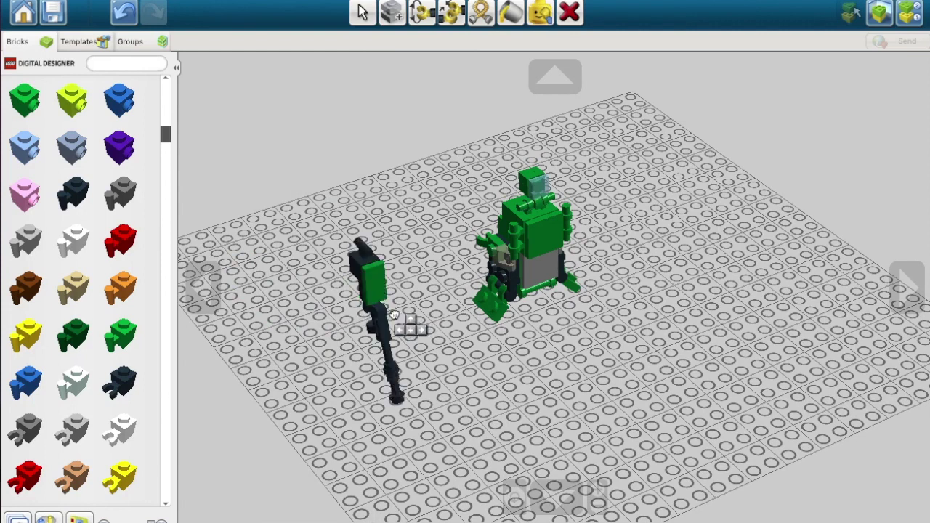
left_click(413, 274)
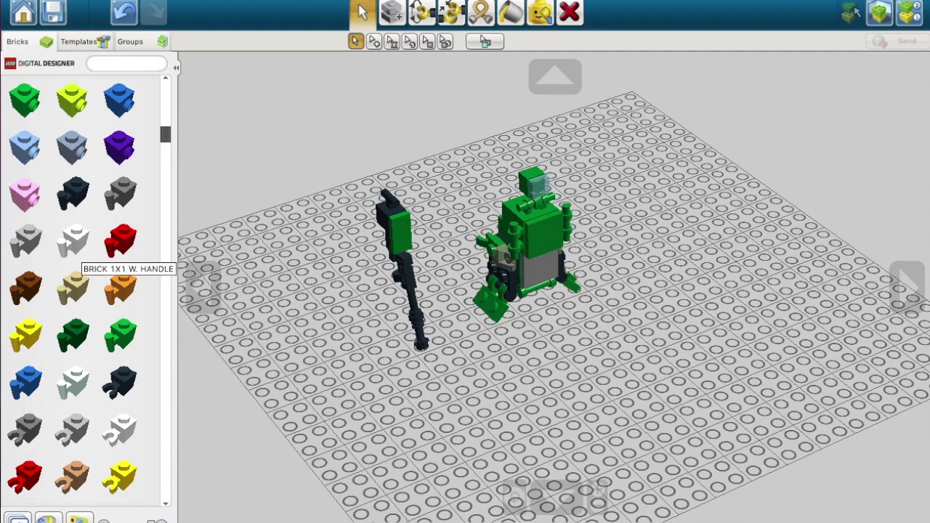
Find the light grey angled space arm among the minifigure body parts, turn it, and attach it to the gun's handle brick
scroll(47, 247, "up", 5)
left_click(119, 91)
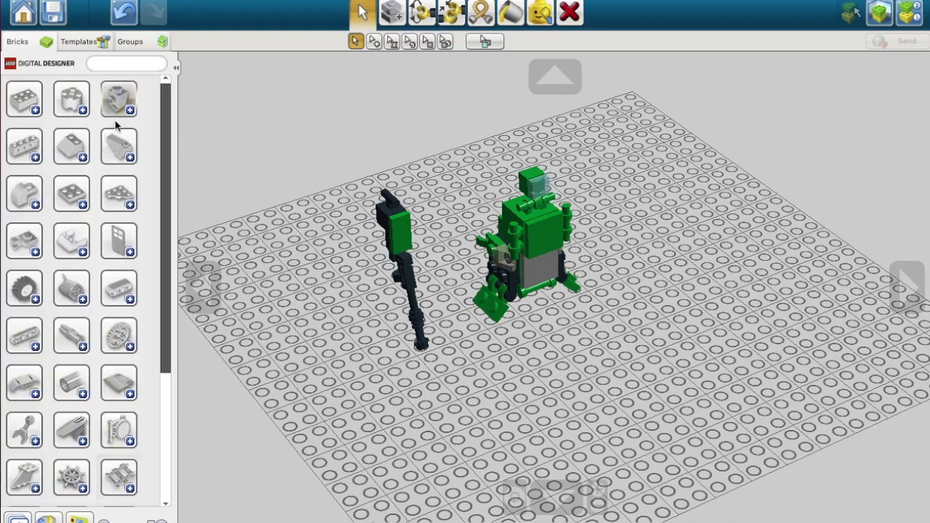
scroll(69, 315, "down", 10)
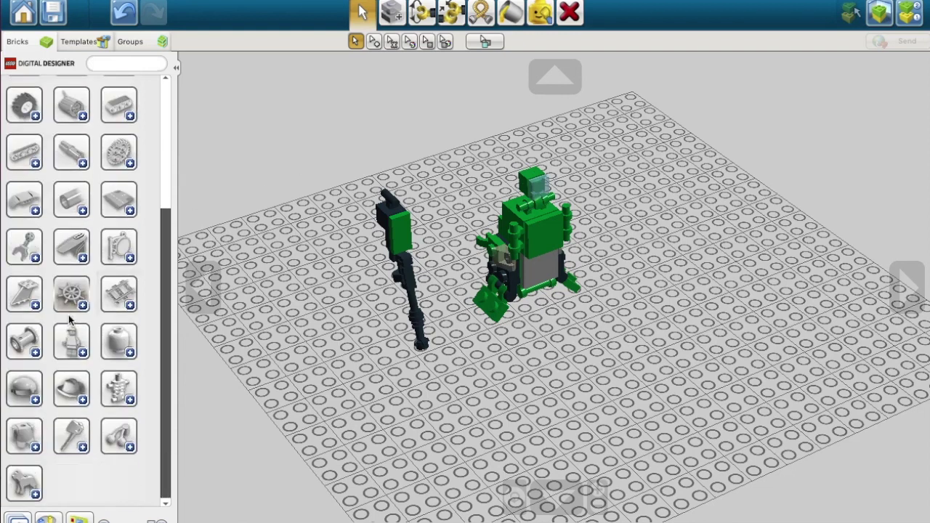
left_click(110, 392)
scroll(108, 392, "down", 5)
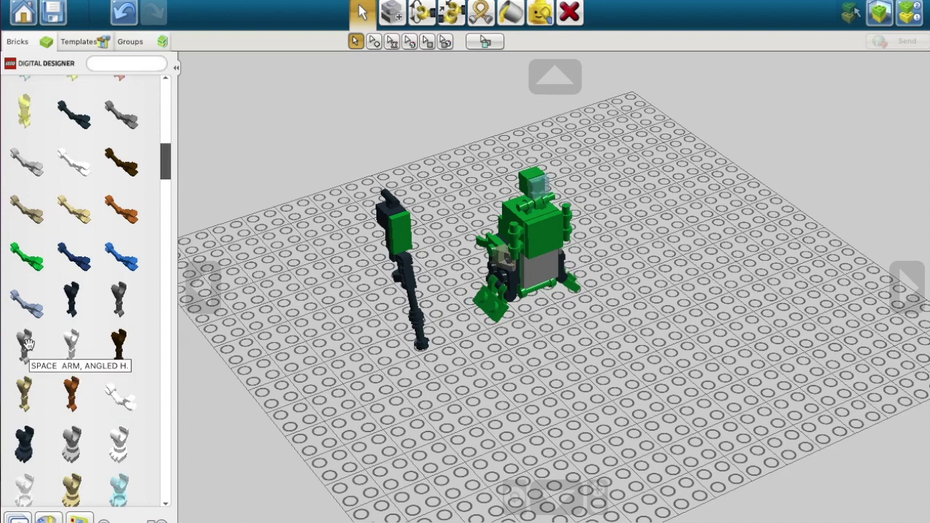
left_click(26, 343)
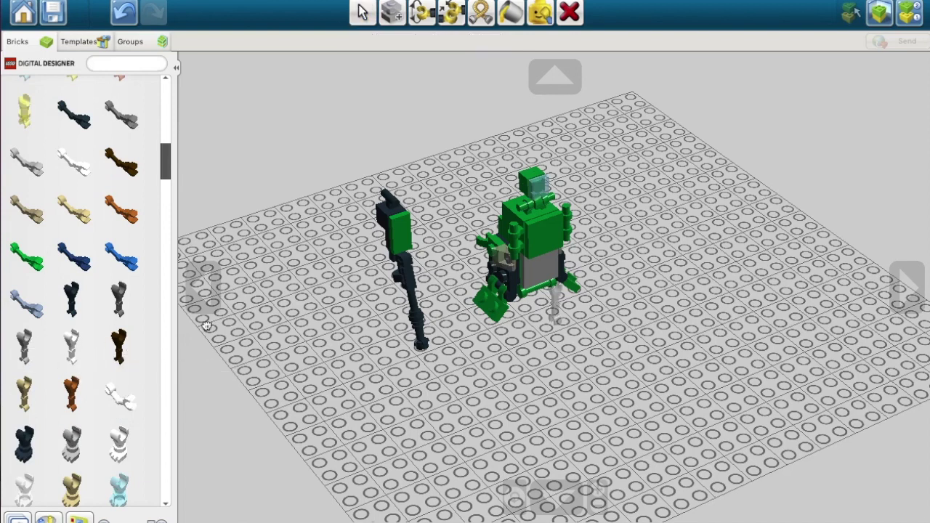
key("Down")
key("Down")
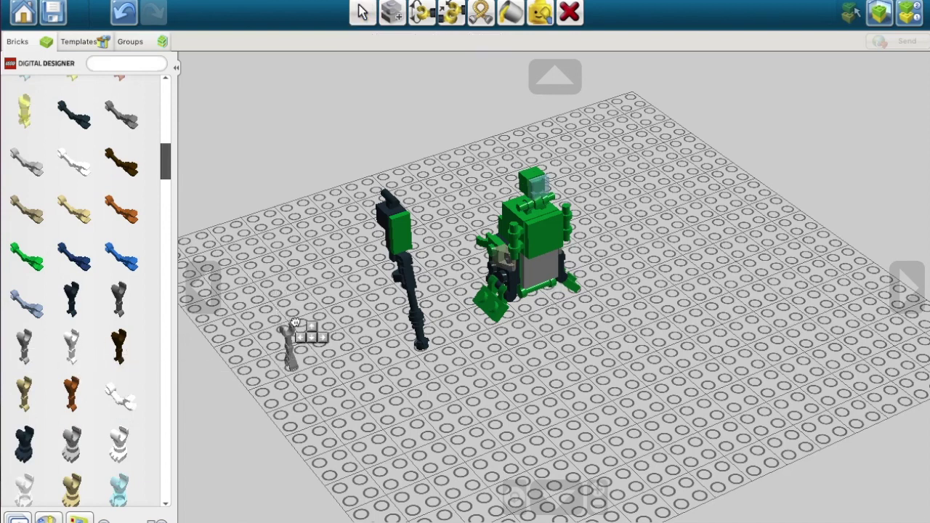
key("Right")
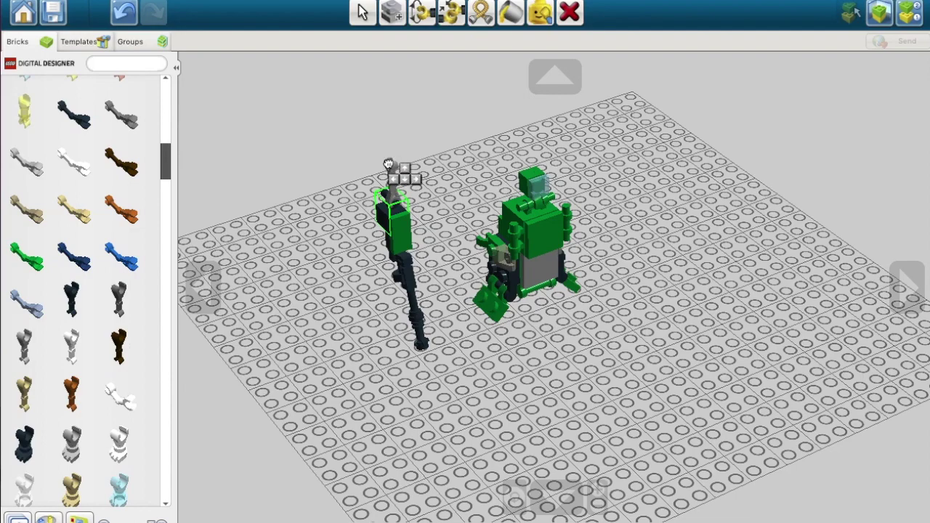
left_click(389, 164)
Reposition the grey space arm on the handle of the gun's black brick
left_click(907, 287)
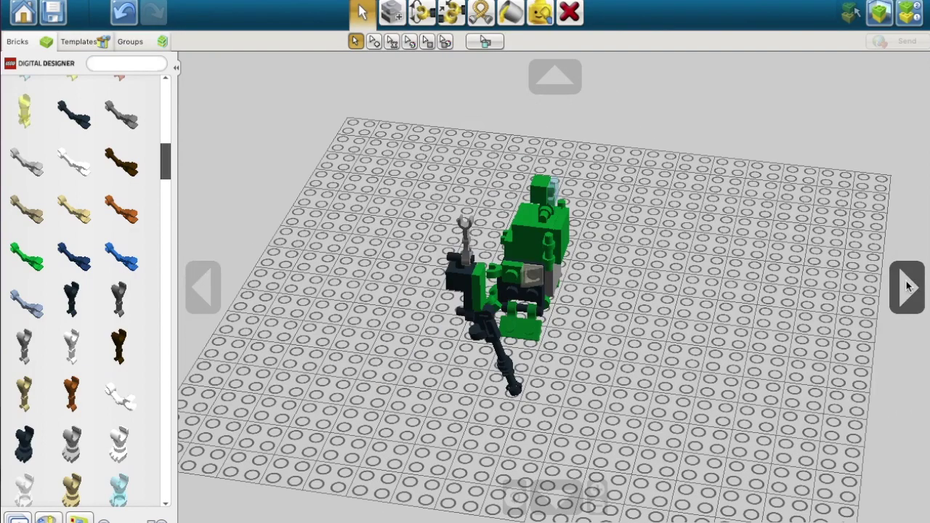
left_click(464, 226)
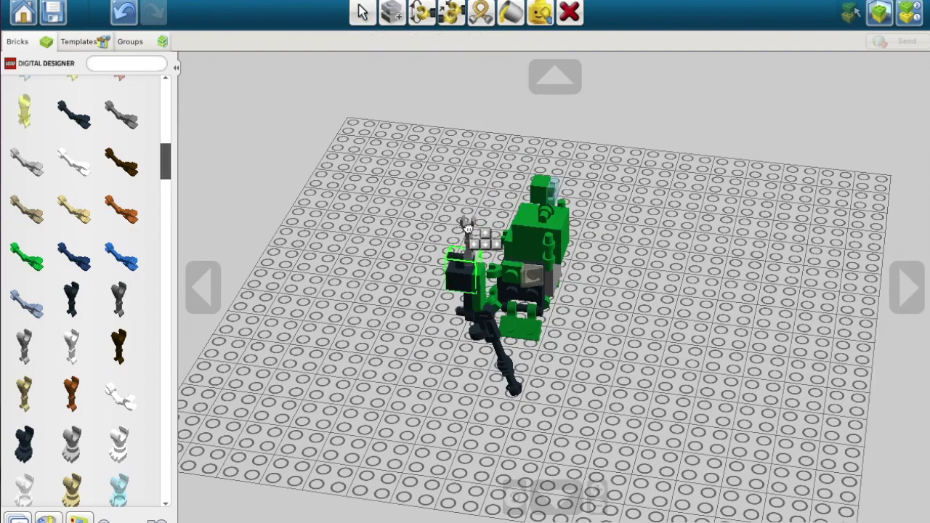
left_click(467, 228)
Find the black Ø 3.2 stick with holder and attach it crosswise to the free end of the gun's grey space arm
scroll(64, 280, "up", 3)
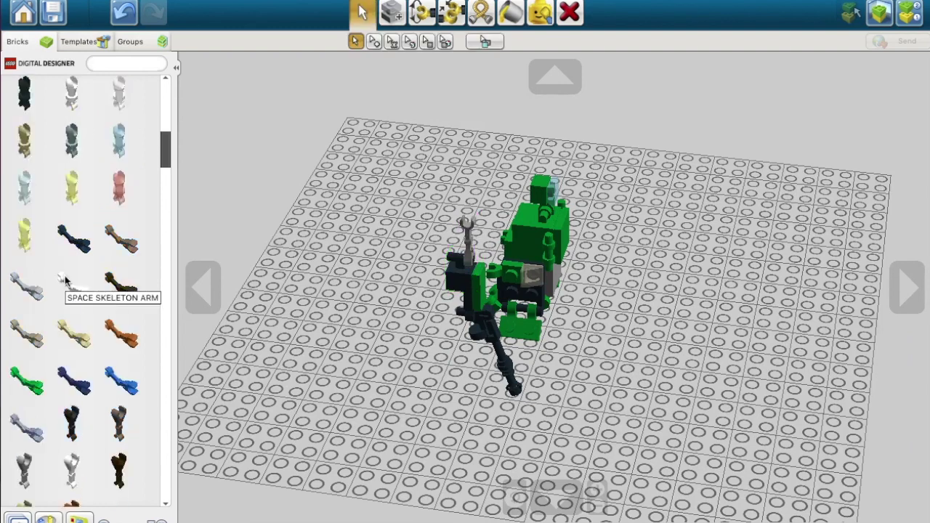
scroll(65, 279, "up", 10)
scroll(65, 279, "down", 3)
left_click(117, 426)
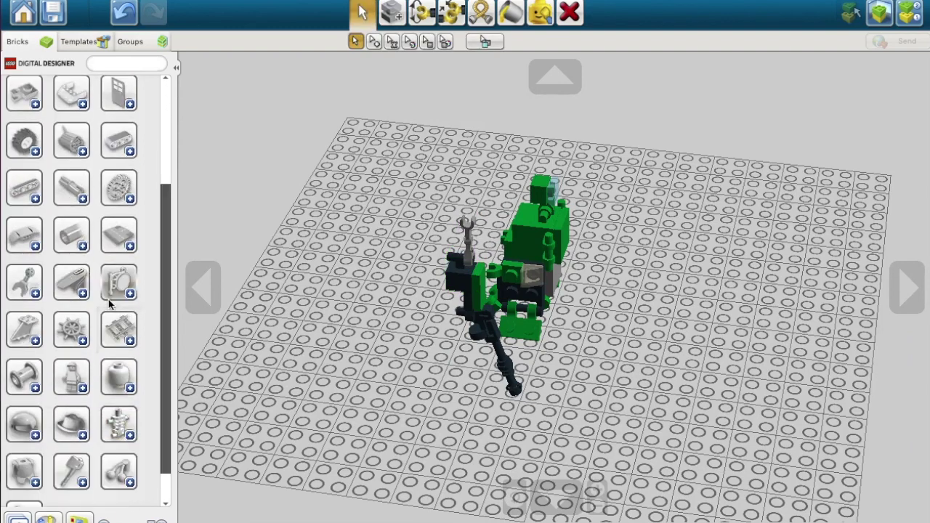
left_click(109, 291)
scroll(109, 291, "down", 10)
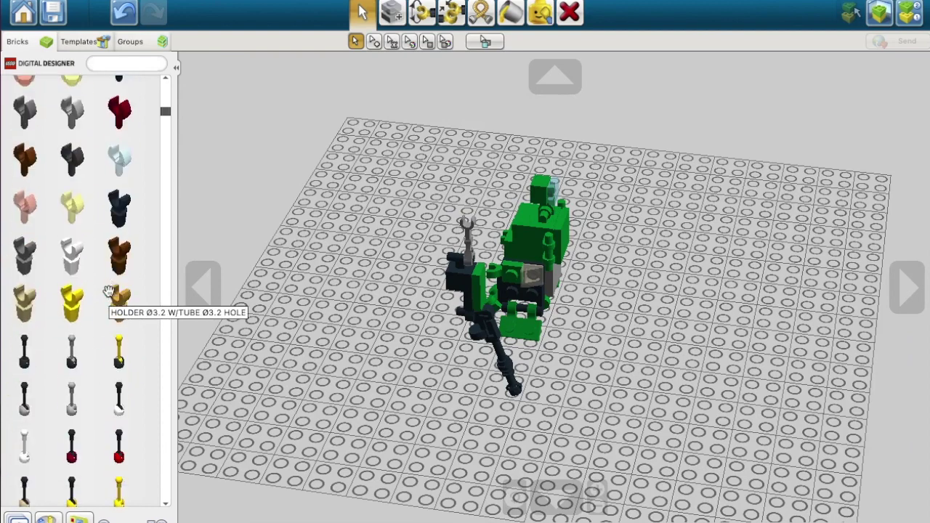
scroll(107, 292, "down", 5)
scroll(107, 291, "down", 5)
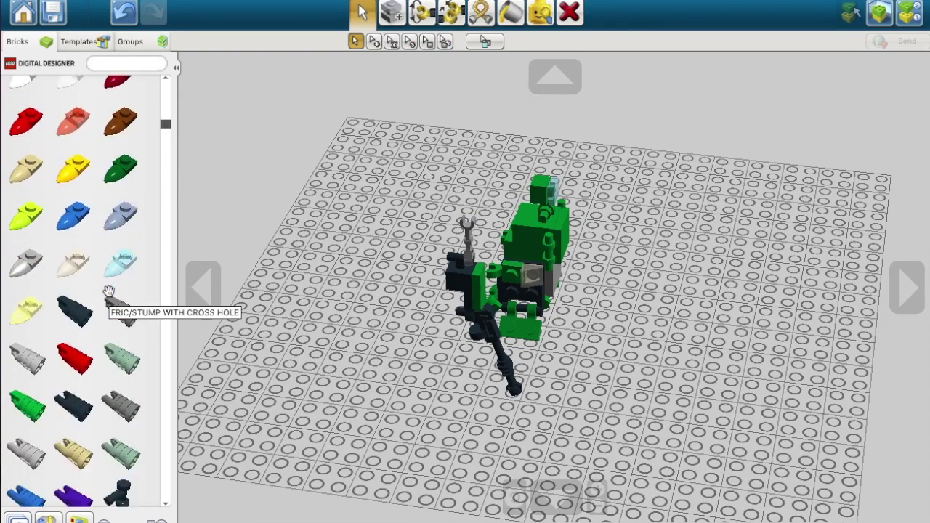
scroll(108, 291, "up", 10)
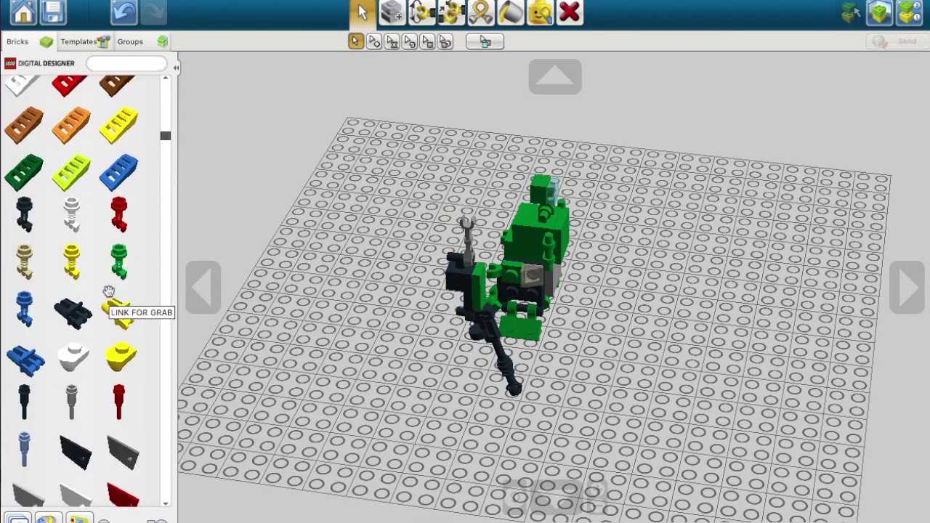
scroll(108, 292, "up", 3)
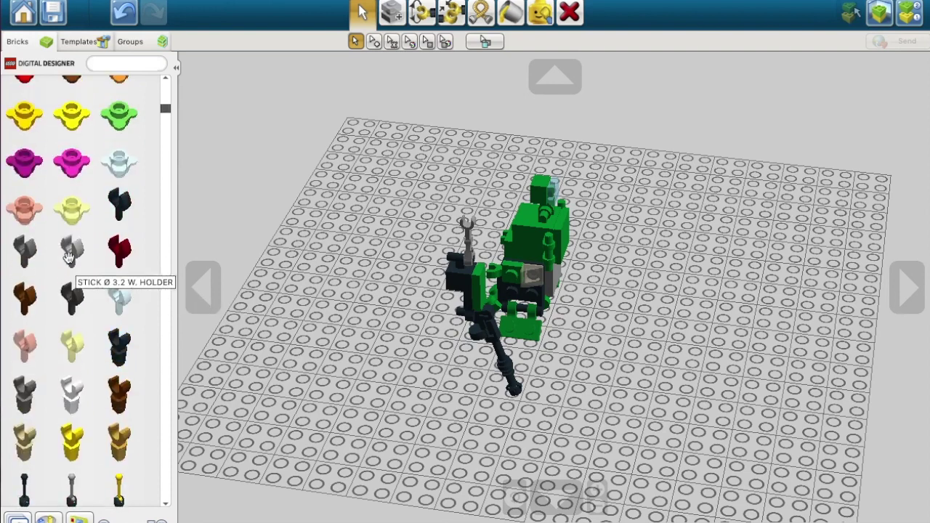
left_click(109, 204)
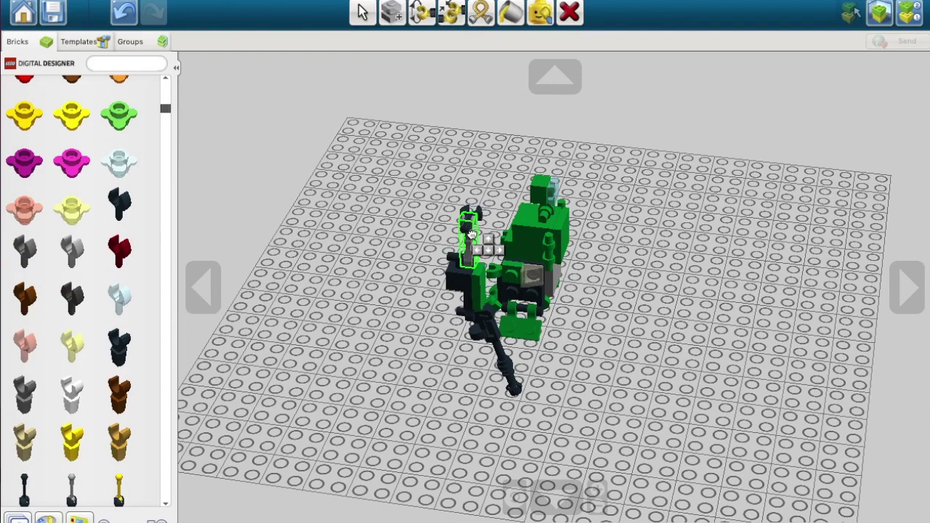
left_click(471, 236)
Select the whole gun, turn it so its green tile faces outward, and place it on the open baseplate away from the robot
left_click(202, 282)
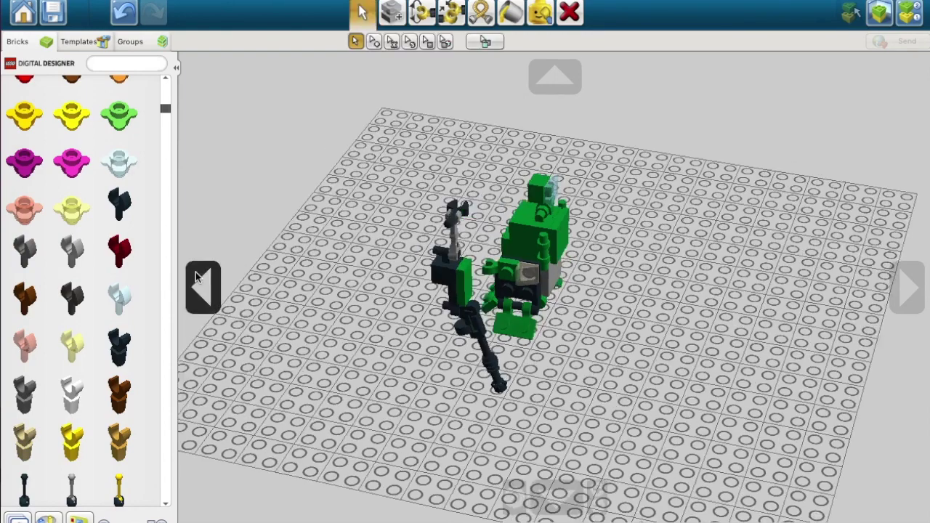
left_click_drag(347, 93, 475, 336)
left_click_drag(412, 188, 405, 316)
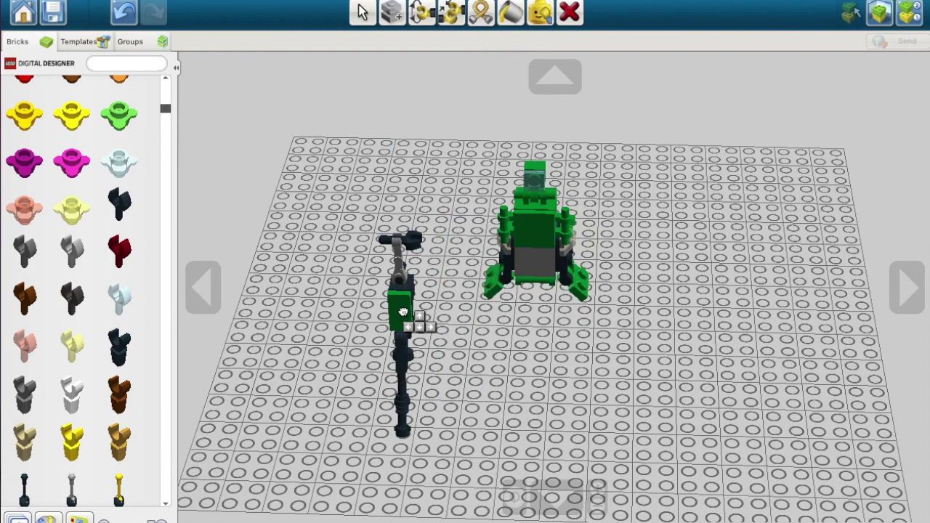
key("Right")
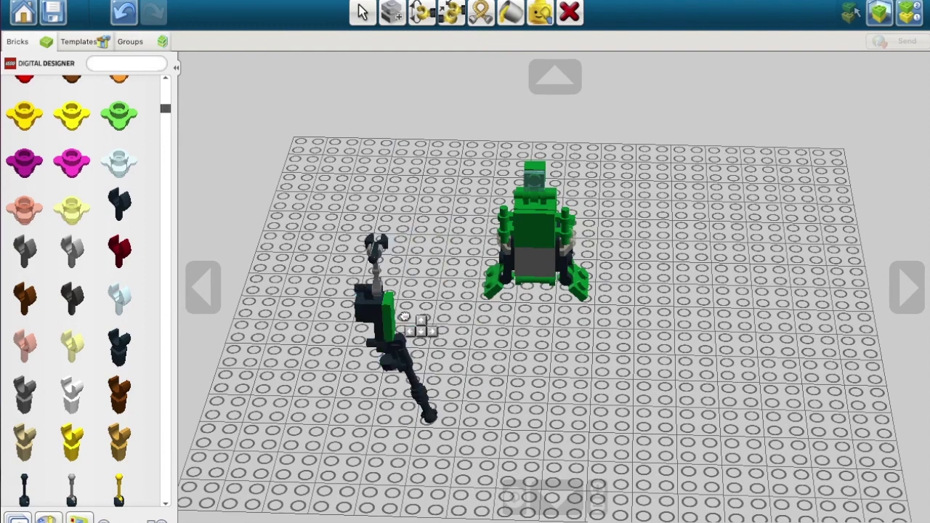
key("Right")
key("Right")
key("Right")
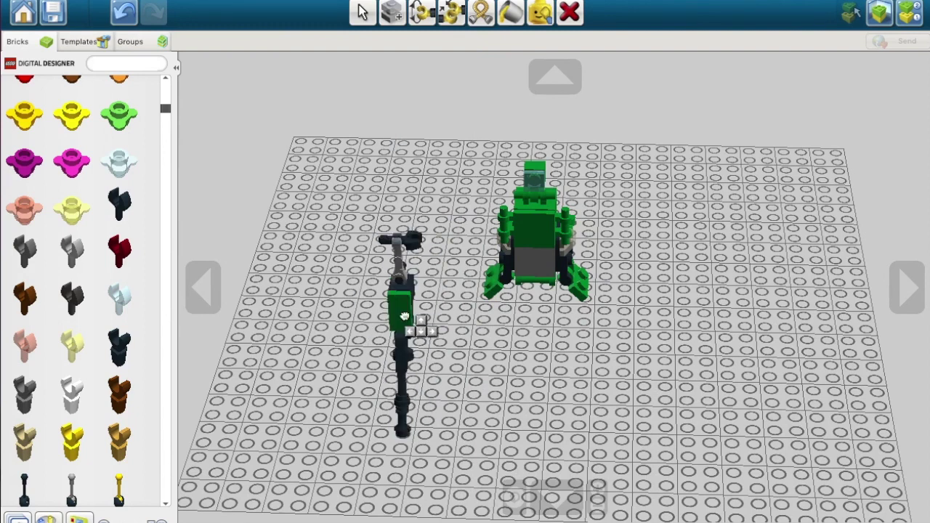
left_click_drag(405, 317, 831, 240)
left_click(907, 287)
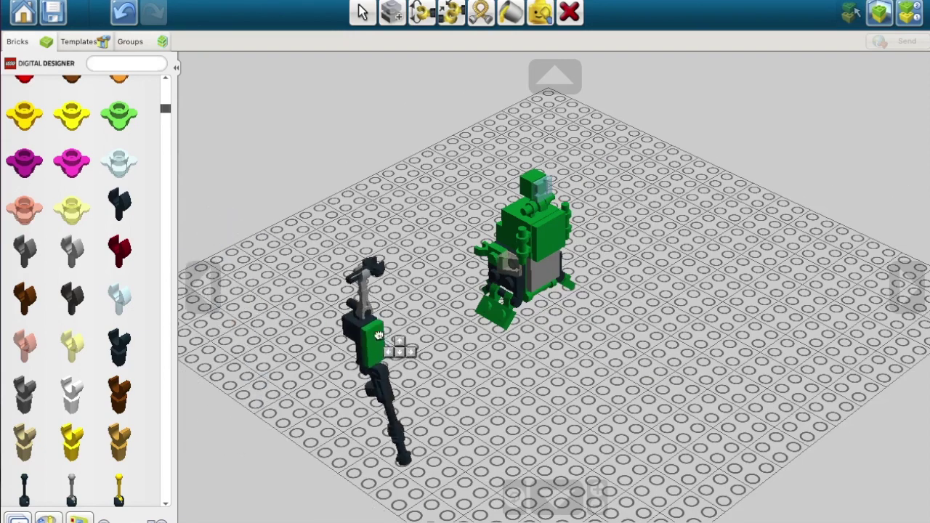
left_click(356, 302)
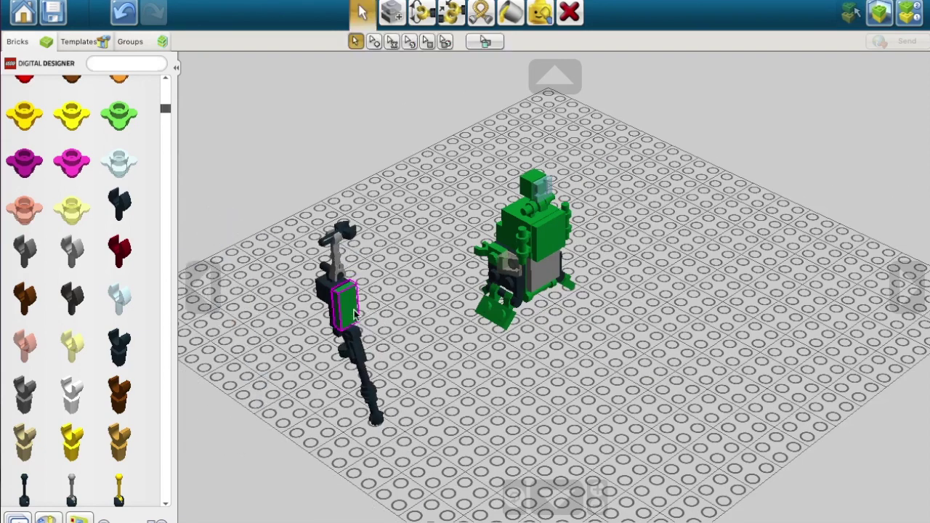
Select the whole gun, shift it slightly farther back, and place a clone of it on the opposite side of the robot
left_click(350, 229)
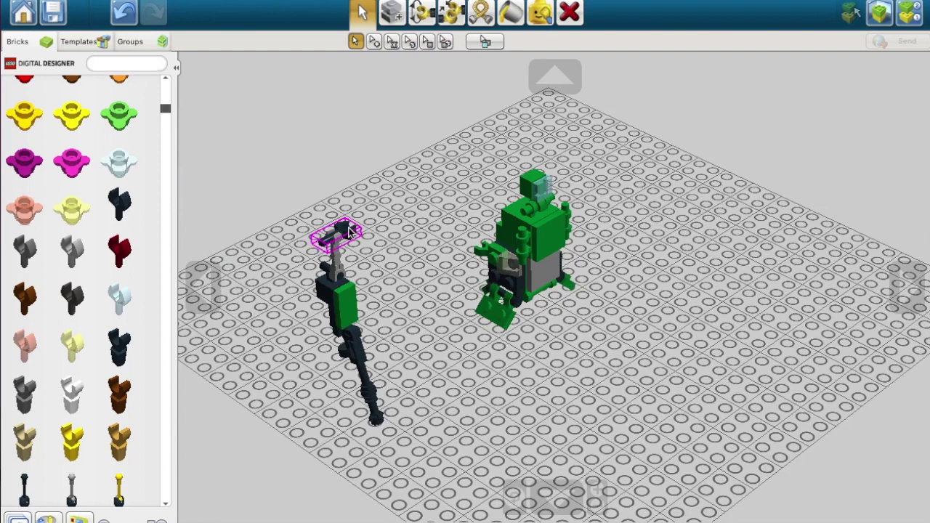
key("v")
left_click_drag(331, 291, 446, 442)
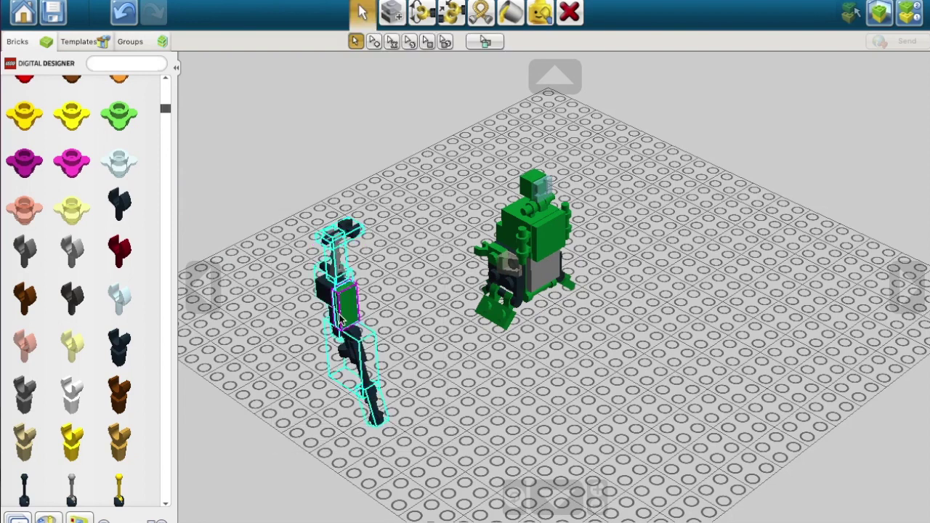
left_click_drag(349, 347, 305, 284)
left_click_drag(222, 182, 417, 450)
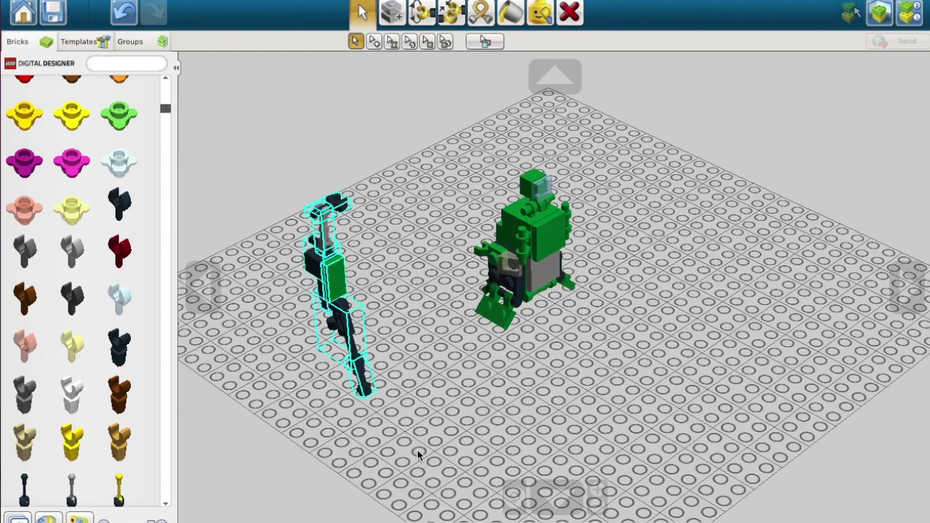
left_click(392, 12)
left_click(707, 251)
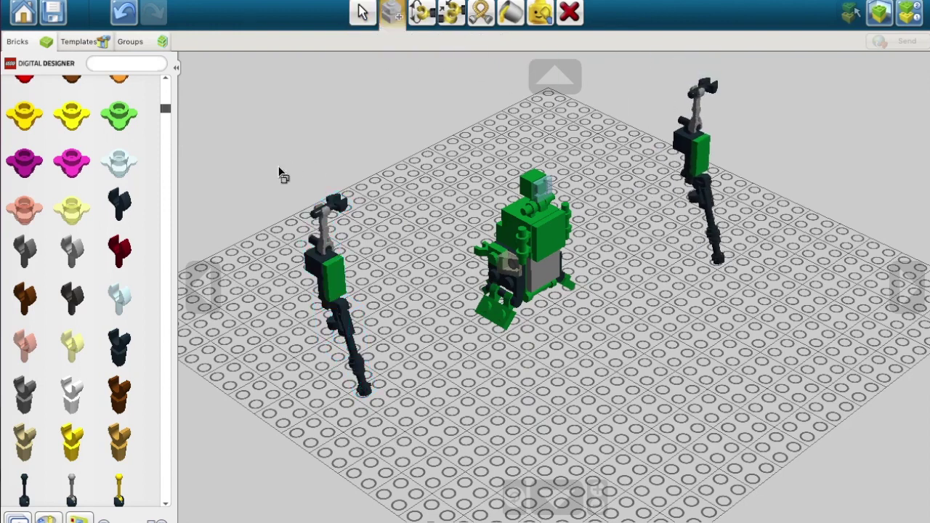
Try to attach the original gun to the robot's near side
left_click(363, 13)
left_click_drag(227, 169, 423, 434)
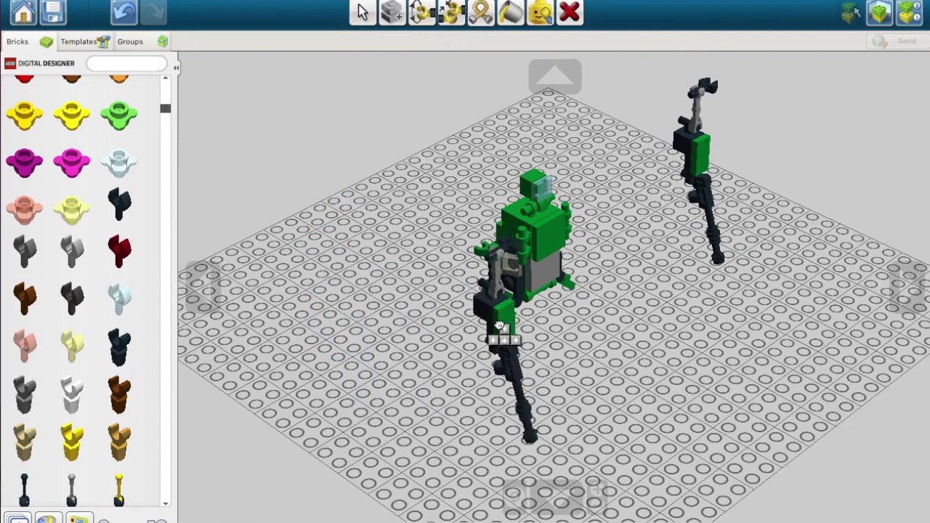
left_click_drag(500, 327, 329, 277)
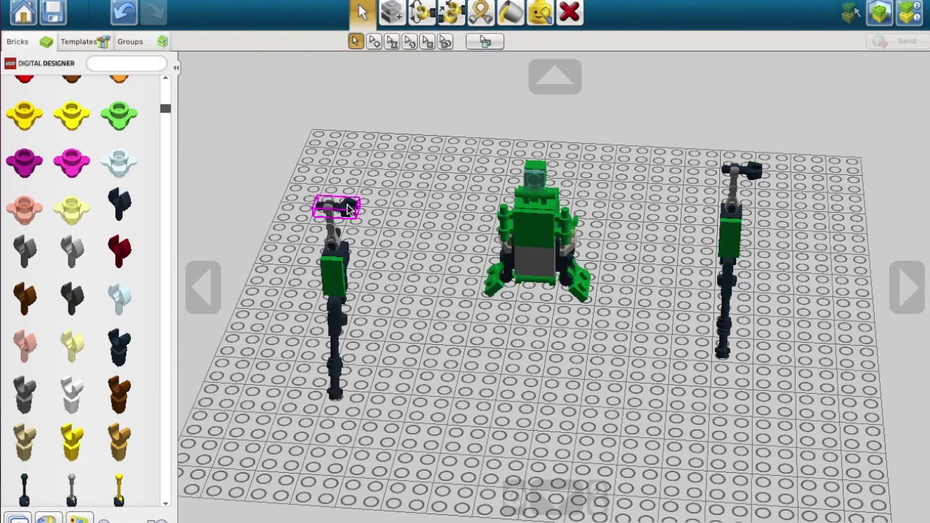
Take the green foot piece off the robot's near side and attach the original gun there by its black holder
left_click_drag(349, 210, 349, 207)
left_click_drag(269, 152, 415, 428)
left_click(322, 262)
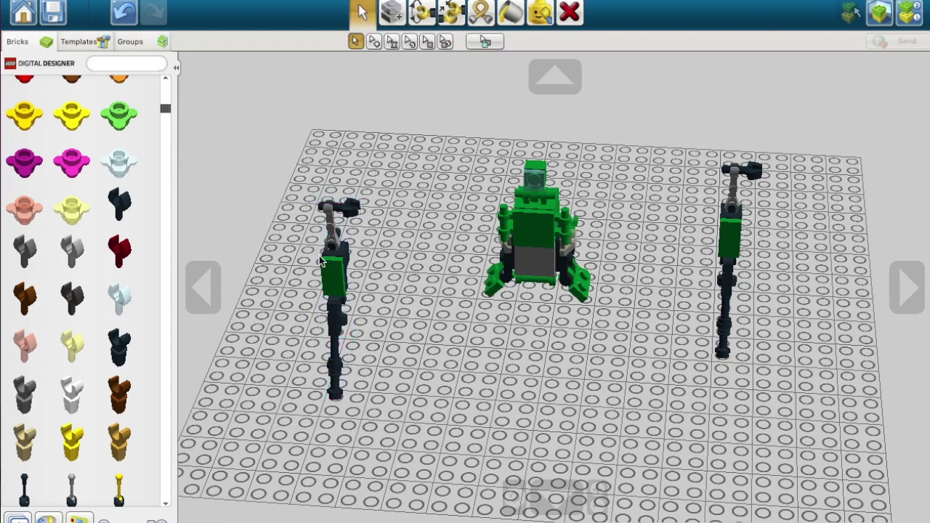
left_click_drag(284, 162, 417, 471)
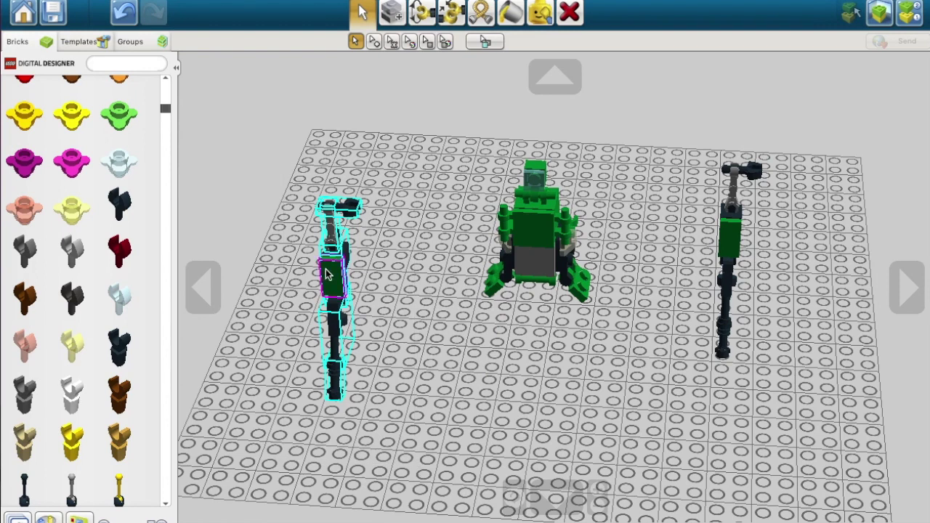
left_click_drag(327, 272, 409, 242)
left_click_drag(338, 289, 474, 291)
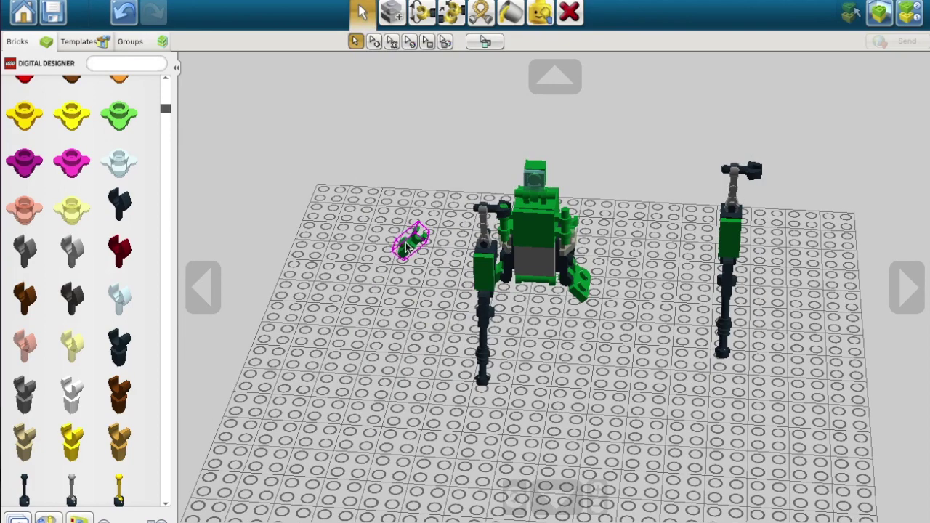
Move the detached green foot piece to the empty baseplate area between the robot and the cloned gun
left_click_drag(407, 247, 582, 84)
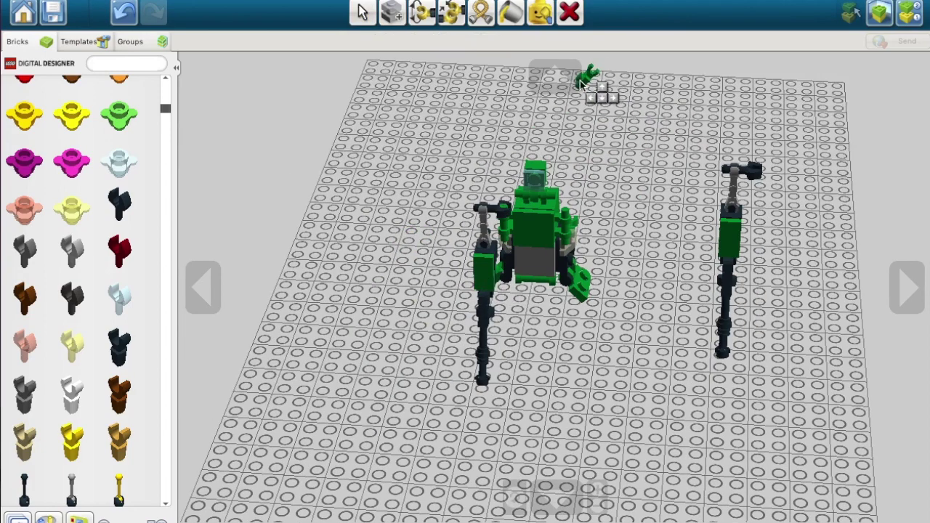
left_click(567, 83)
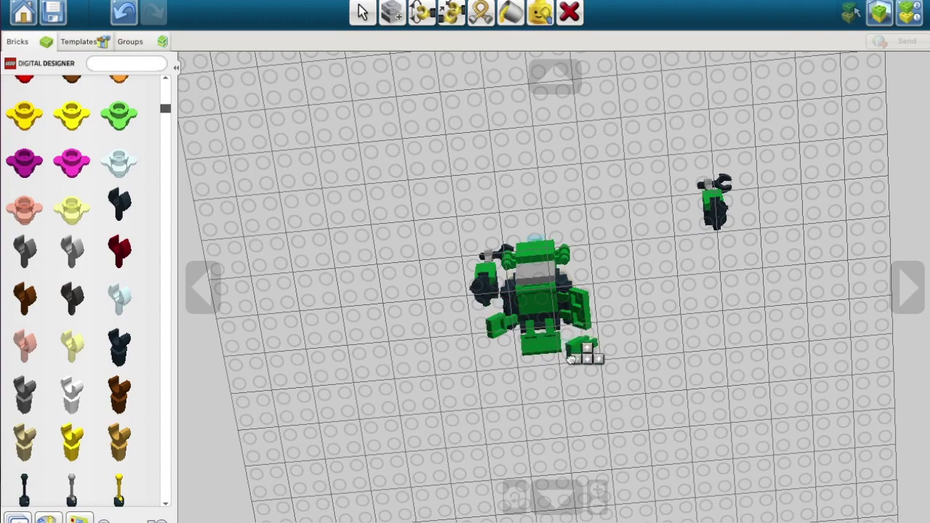
left_click(622, 221)
Detach the black muzzle piece from the attached gun's barrel and set it on the baseplate
left_click(559, 500)
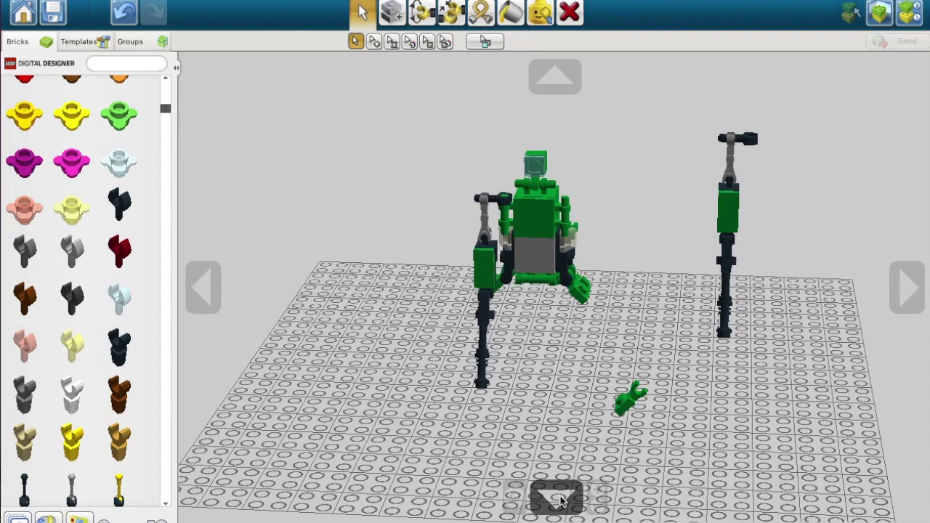
left_click(907, 287)
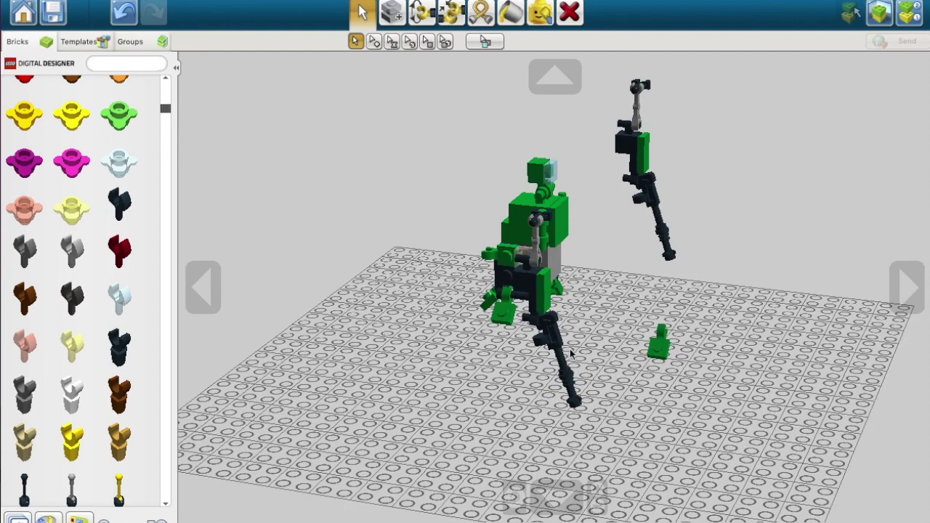
mouse_move(558, 338)
left_mouse_down()
mouse_move(563, 349)
mouse_move(602, 357)
mouse_move(564, 340)
left_mouse_up()
left_click(566, 339)
left_click(375, 42)
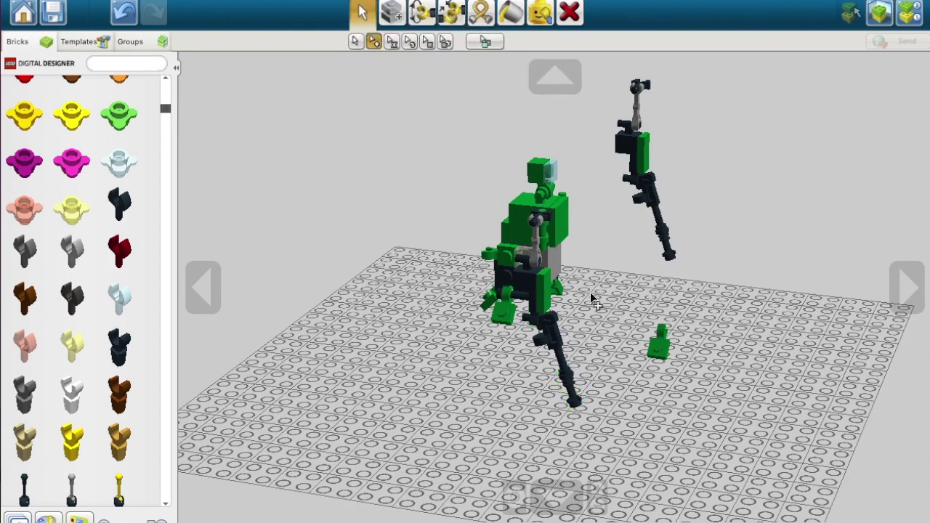
left_click(554, 339)
left_click(571, 393)
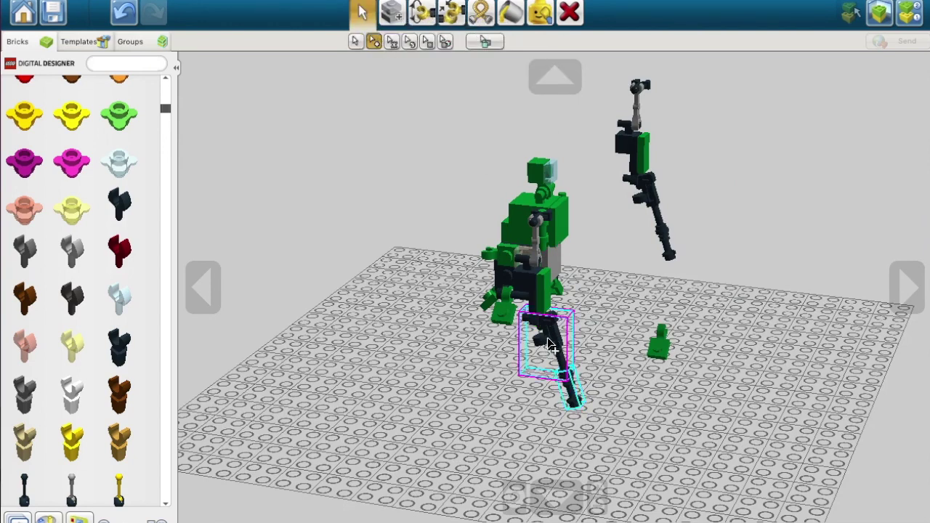
mouse_move(566, 347)
left_mouse_down()
mouse_move(588, 353)
mouse_move(553, 336)
left_mouse_up()
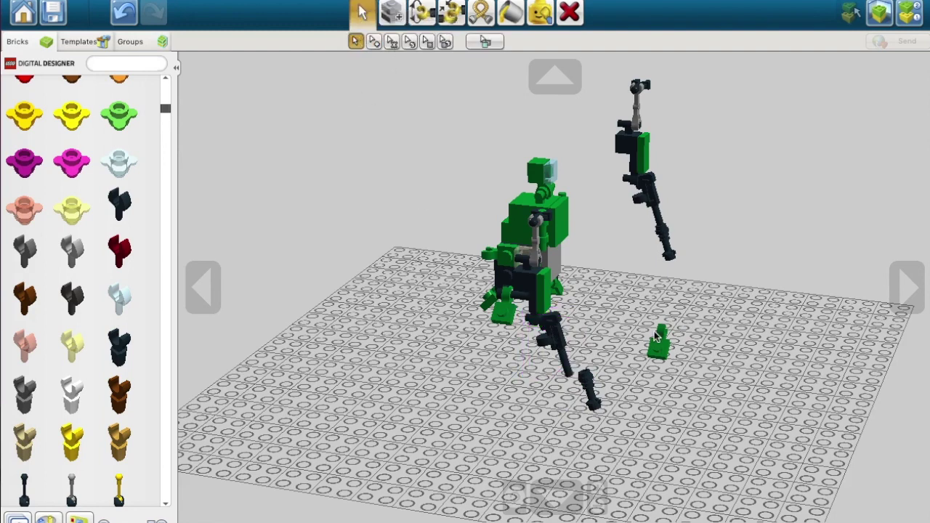
Refit the green foot piece to the robot and attach the cloned gun on the robot's opposite side
left_click_drag(663, 340, 538, 322)
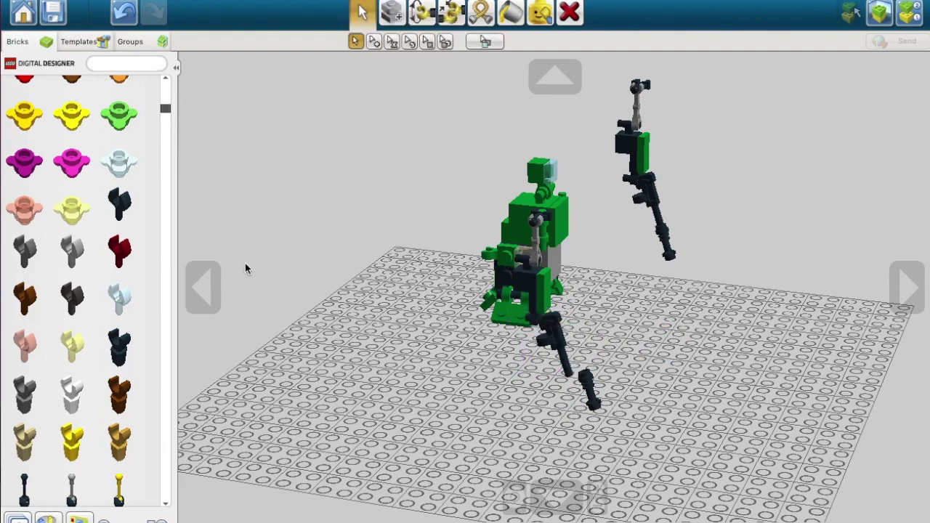
left_click(203, 287)
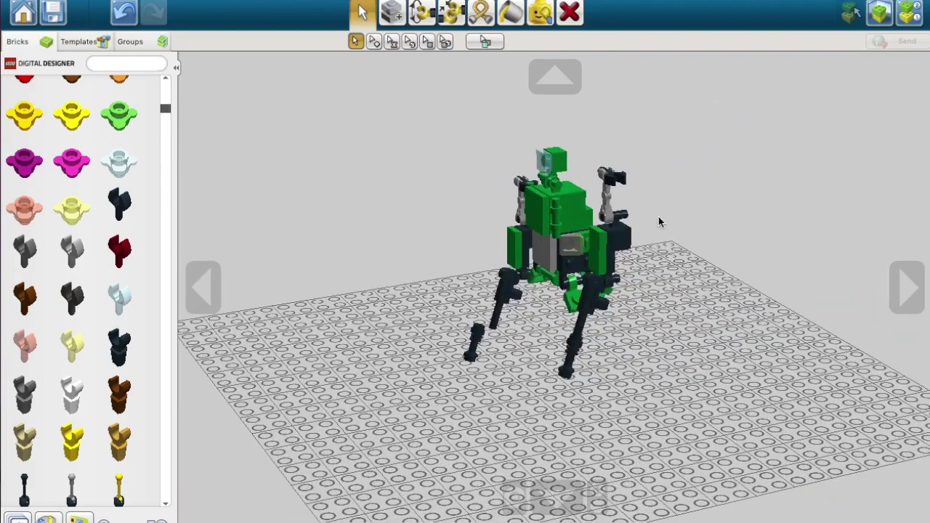
left_click_drag(592, 304, 257, 16)
left_click(118, 12)
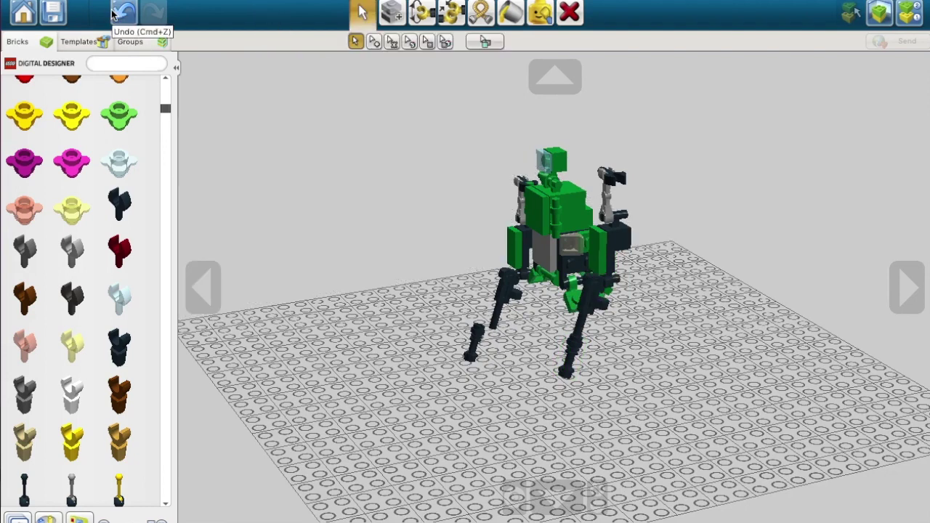
Reseat the second gun's barrel piece and refit the black muzzle pieces on the barrels of both guns
left_click_drag(576, 363, 495, 409)
left_click_drag(479, 340, 509, 324)
left_click(596, 309)
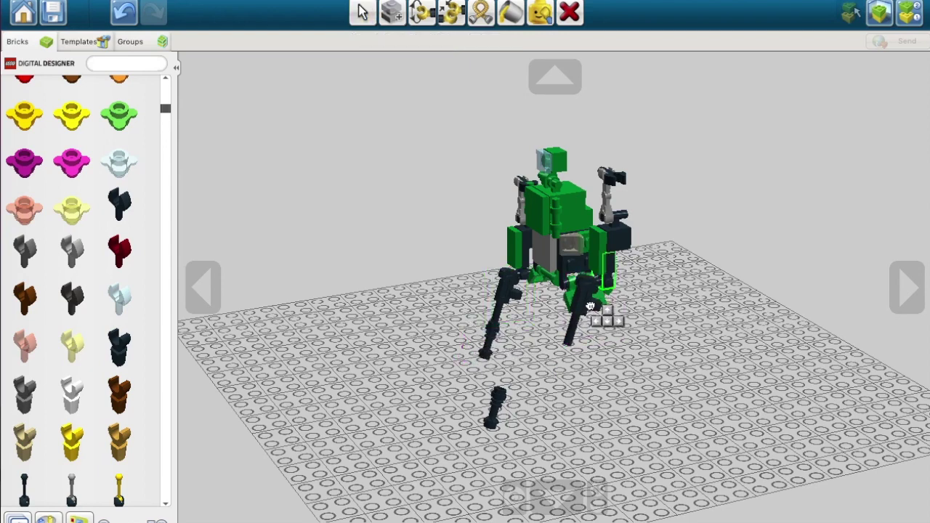
left_click(595, 311)
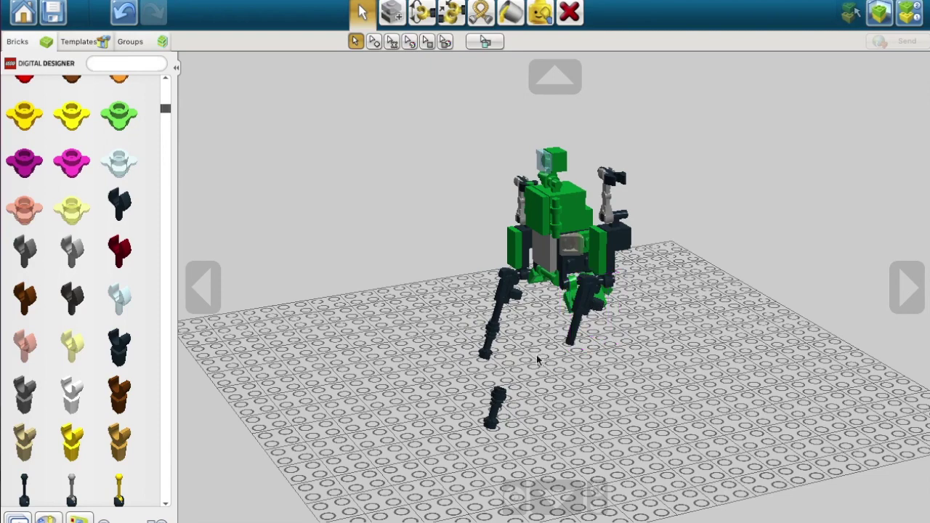
left_click(494, 411)
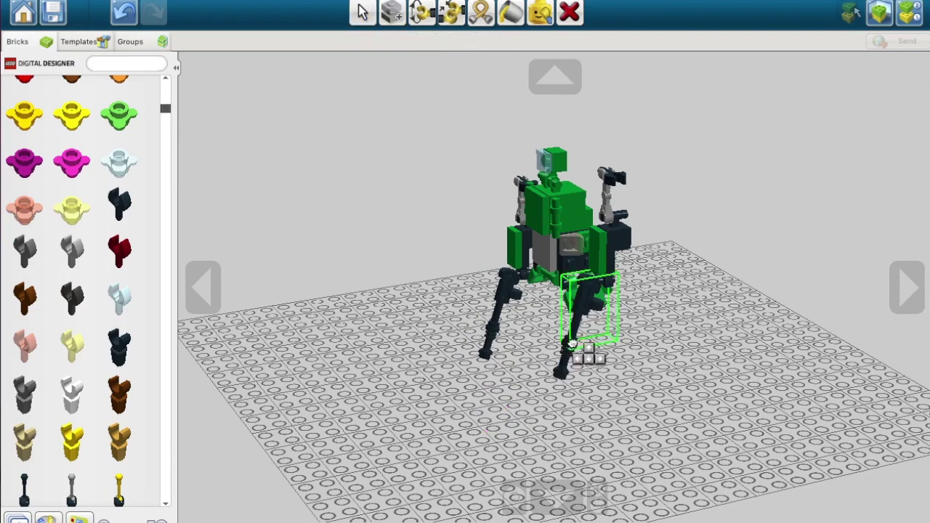
Set the loose limb assembly down beside the robot and flip its black shoulder connector so it faces the torso
left_click(574, 356)
left_click(906, 286)
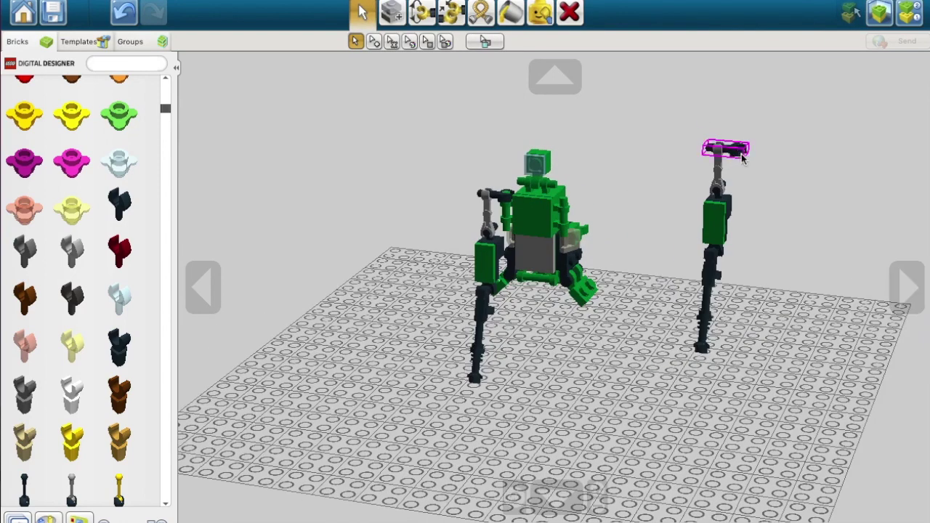
left_click(743, 150)
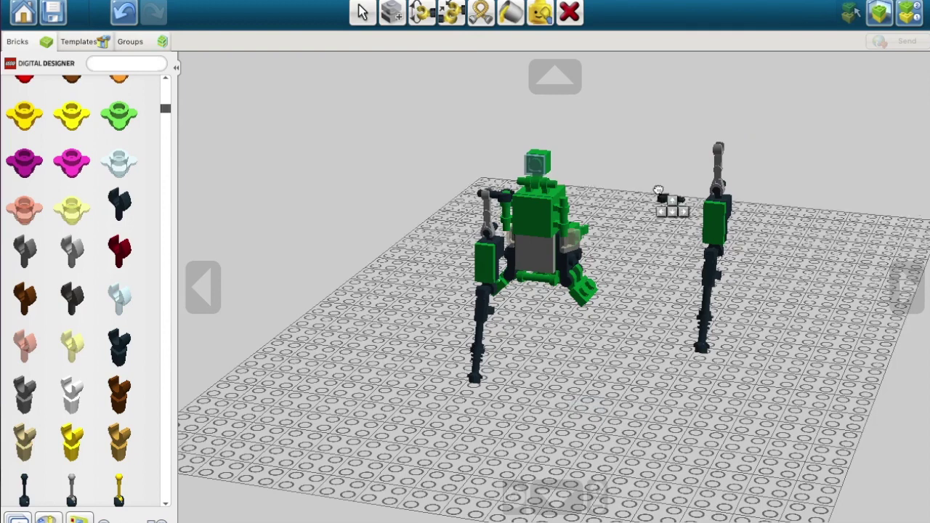
left_click(707, 149)
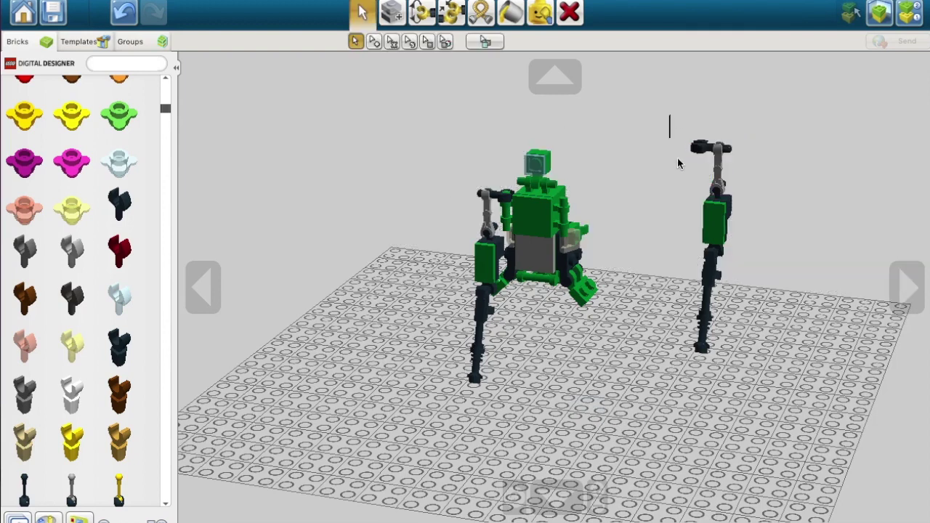
Move the whole loose limb assembly forward on the baseplate and reseat the black connector on its grey shoulder piece
left_click_drag(678, 163, 781, 385)
left_click(718, 210)
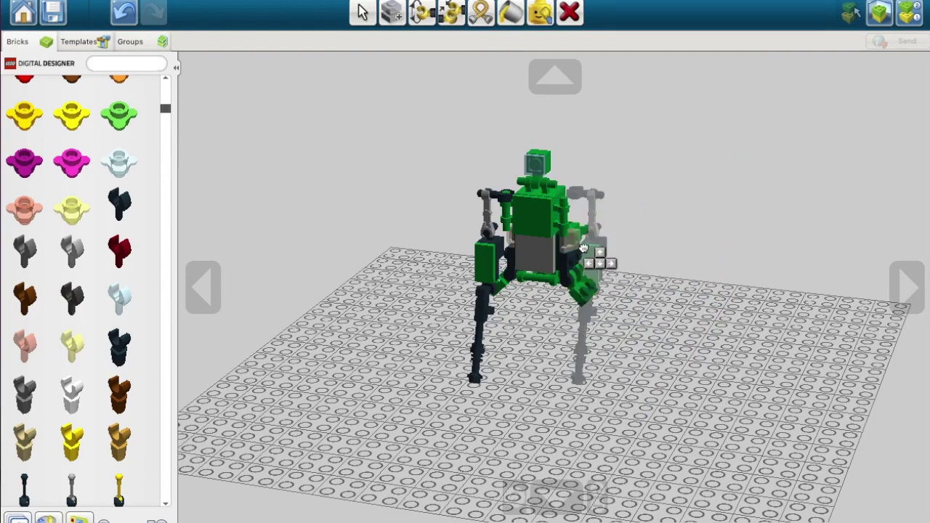
left_click(702, 292)
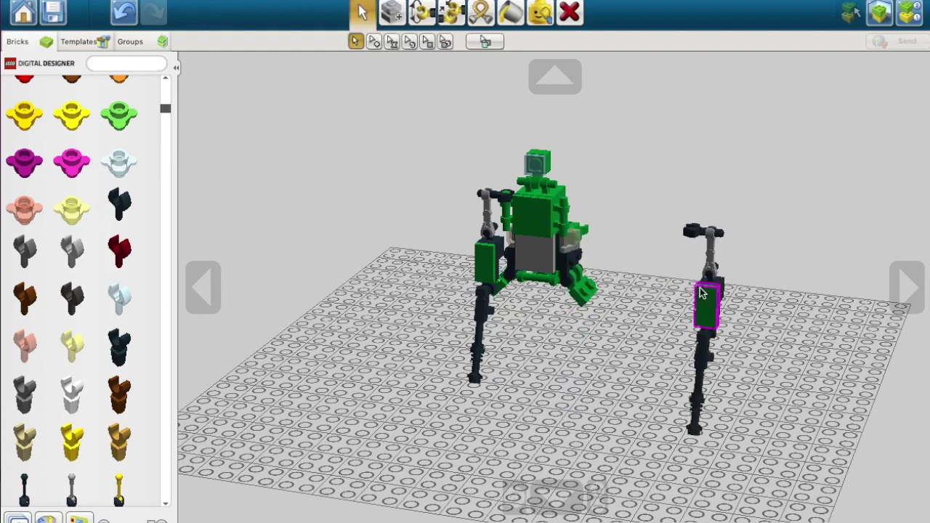
left_click(698, 235)
left_click(699, 237)
Try to attach the complete loose limb to the torso's empty shoulder, and undo that placement
left_click_drag(668, 208, 794, 478)
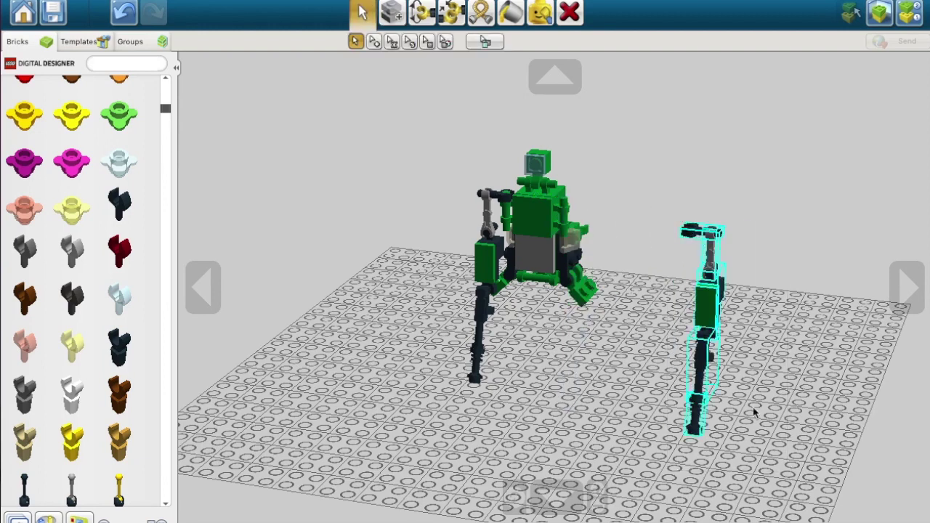
left_click(711, 304)
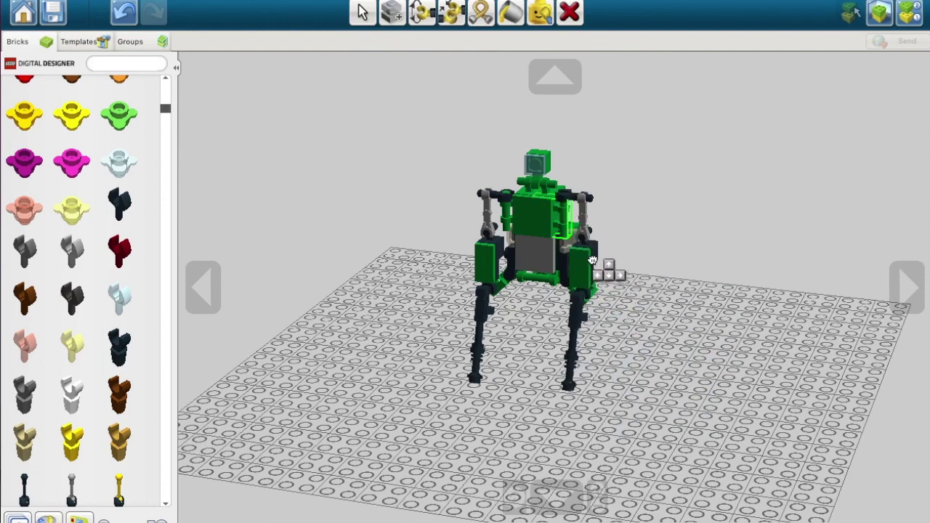
left_click(593, 267)
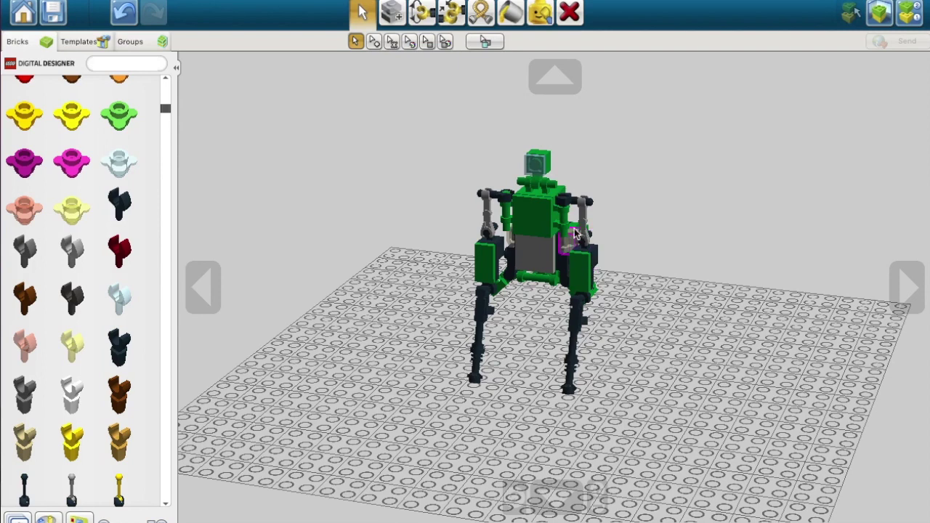
left_click(125, 9)
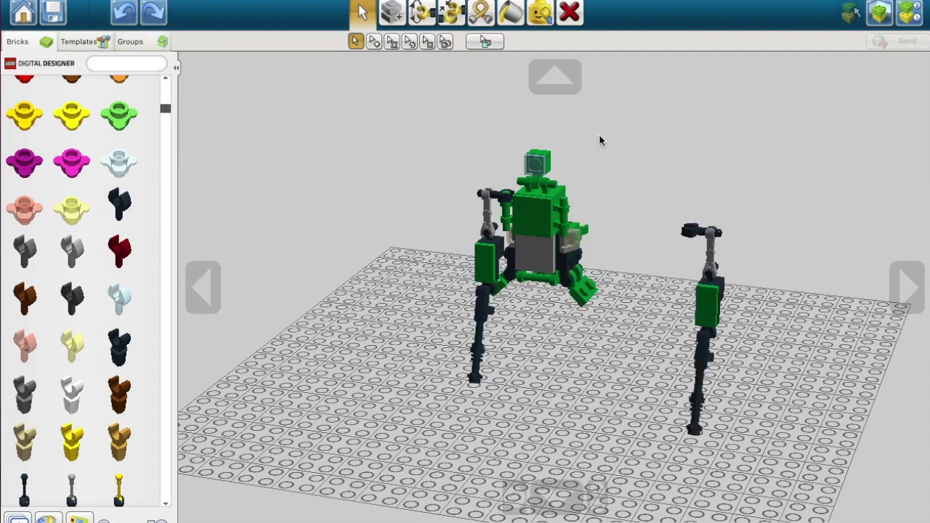
Attach the complete loose limb by its black connector to the torso's free shoulder joint, matching the opposite limb
left_click_drag(599, 139, 775, 463)
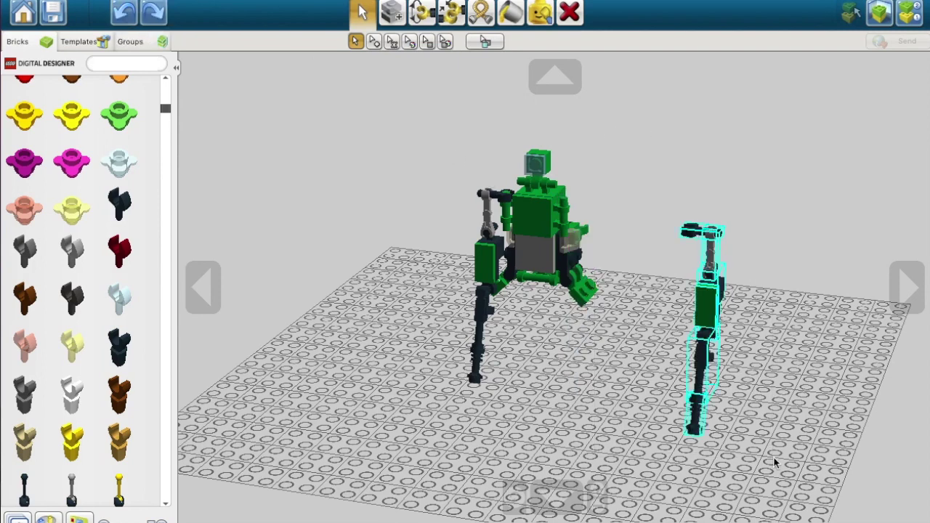
left_click(714, 247)
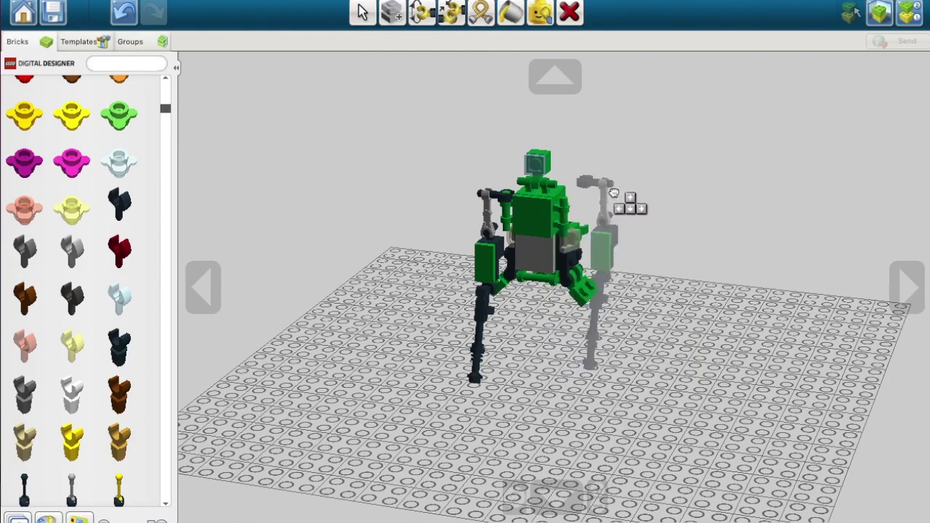
left_click(210, 277)
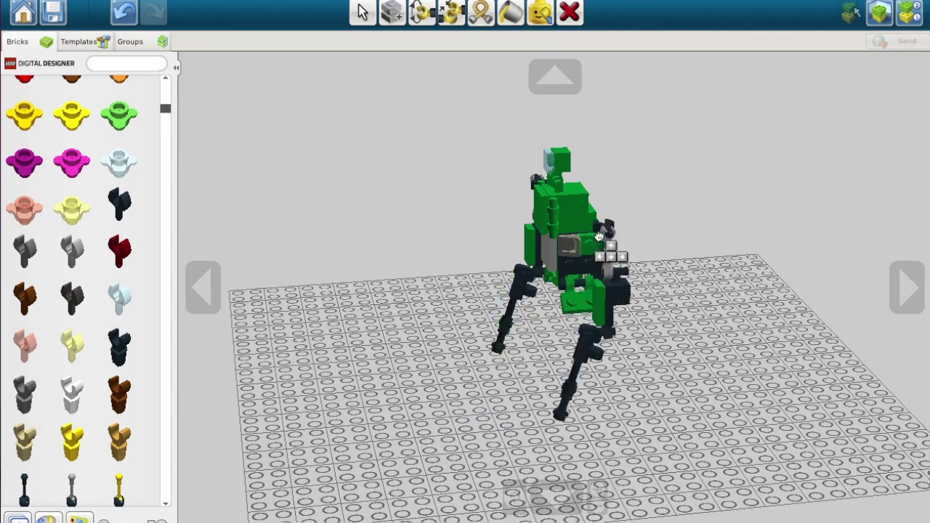
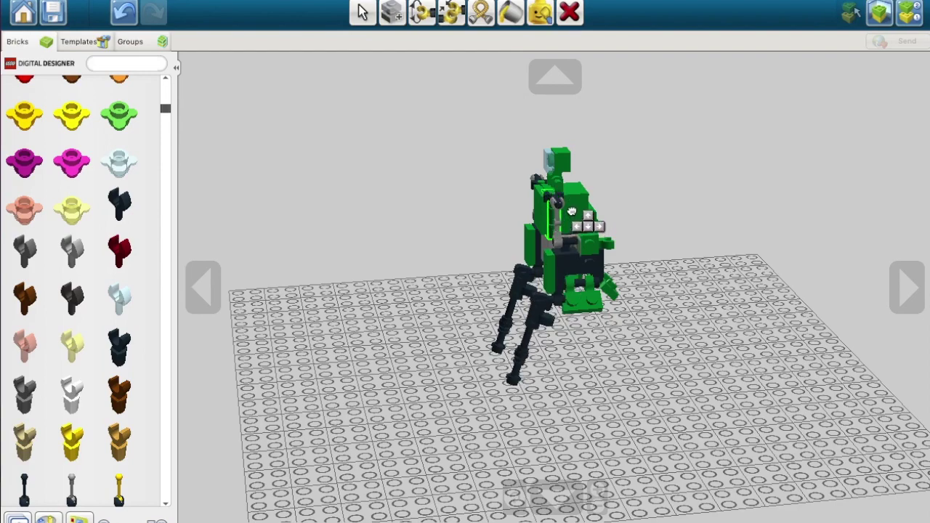
left_click(572, 217)
left_click(905, 306)
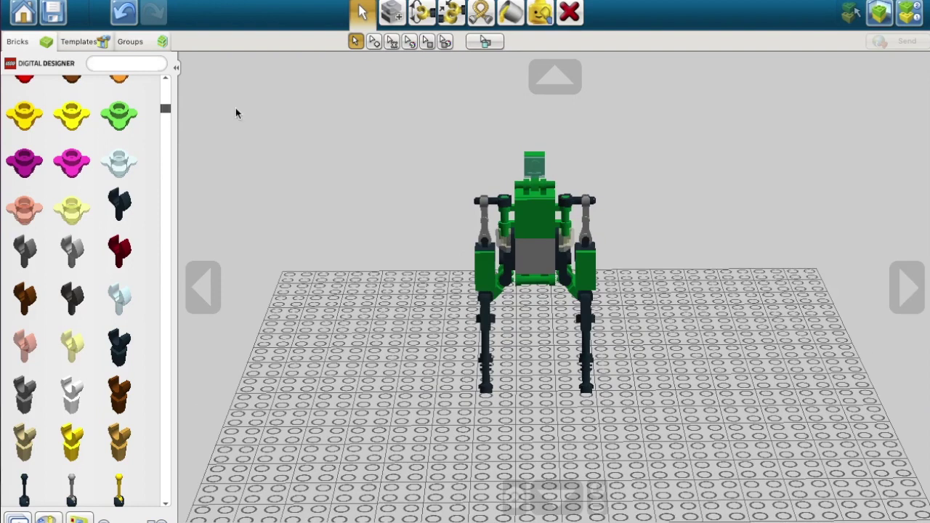
Pick a long green flat tile from the plate category of the brick library
scroll(33, 151, "up", 10)
left_click(122, 435)
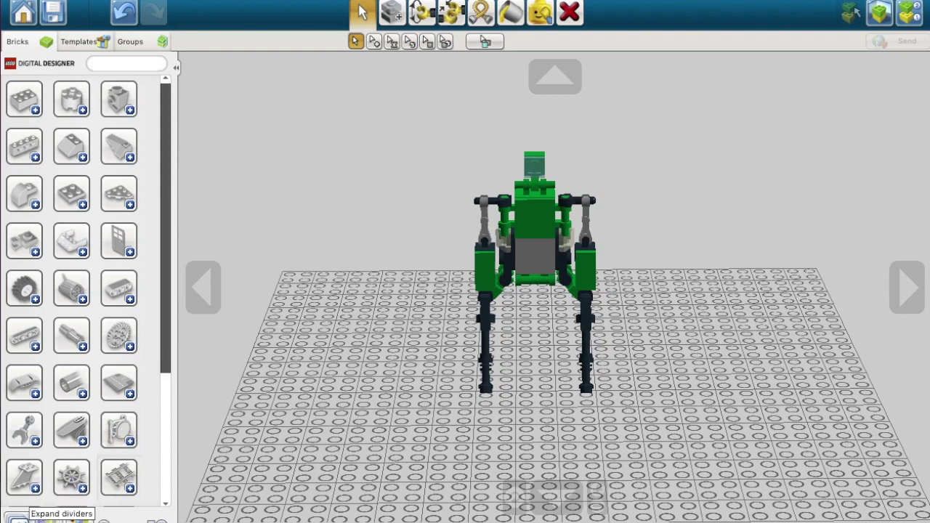
left_click(77, 189)
scroll(77, 189, "down", 15)
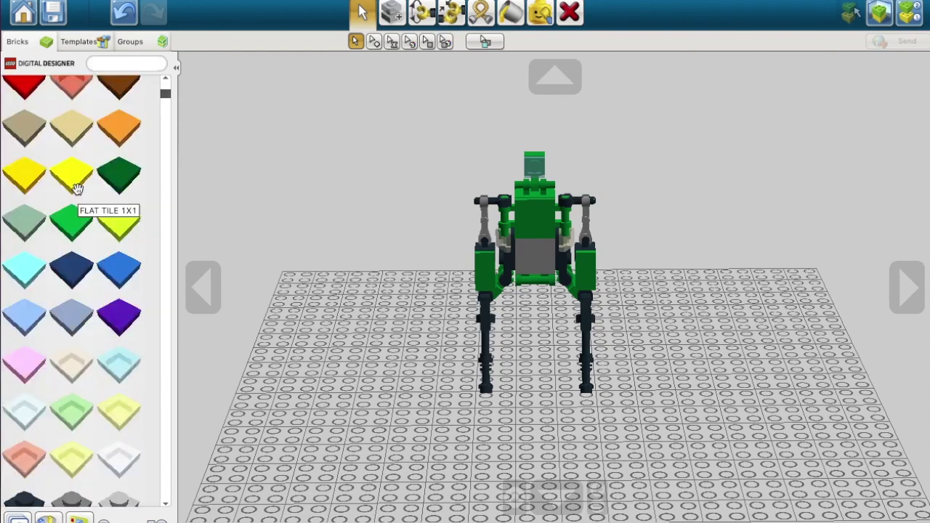
scroll(77, 189, "down", 10)
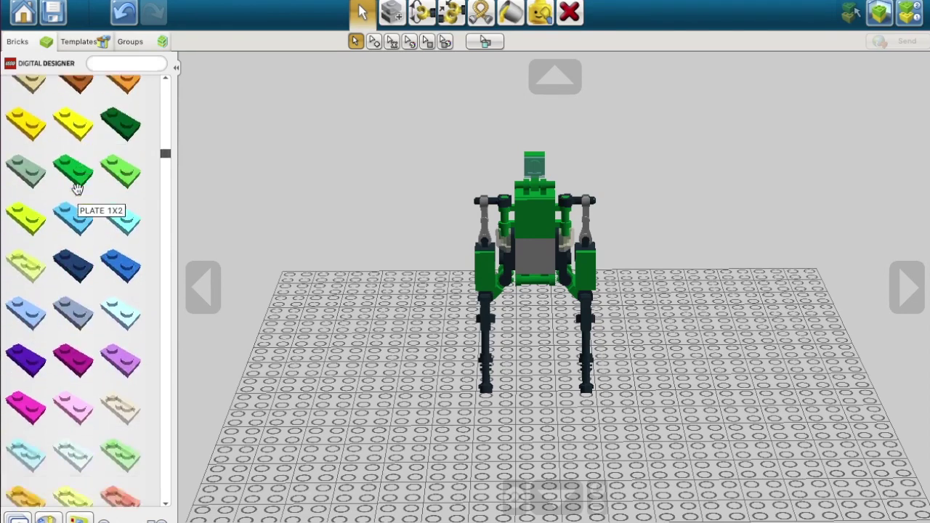
scroll(78, 193, "down", 10)
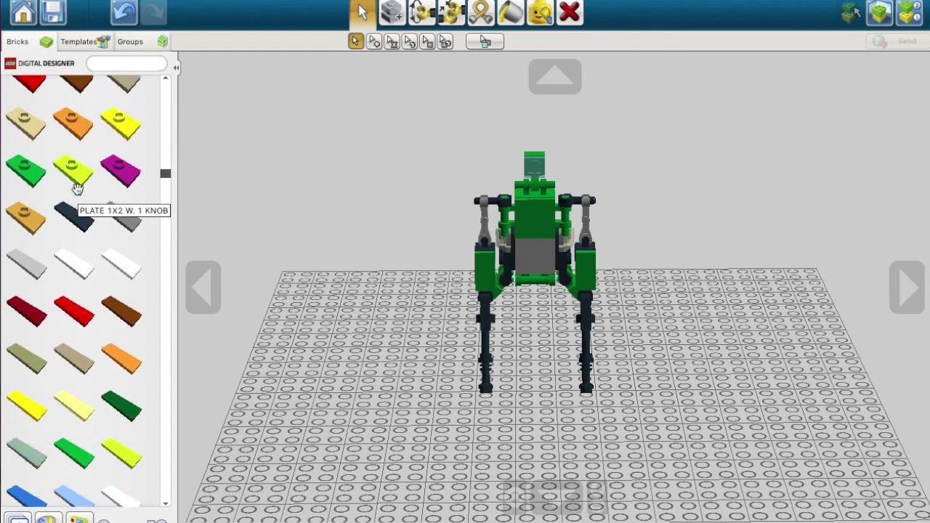
left_click(74, 240)
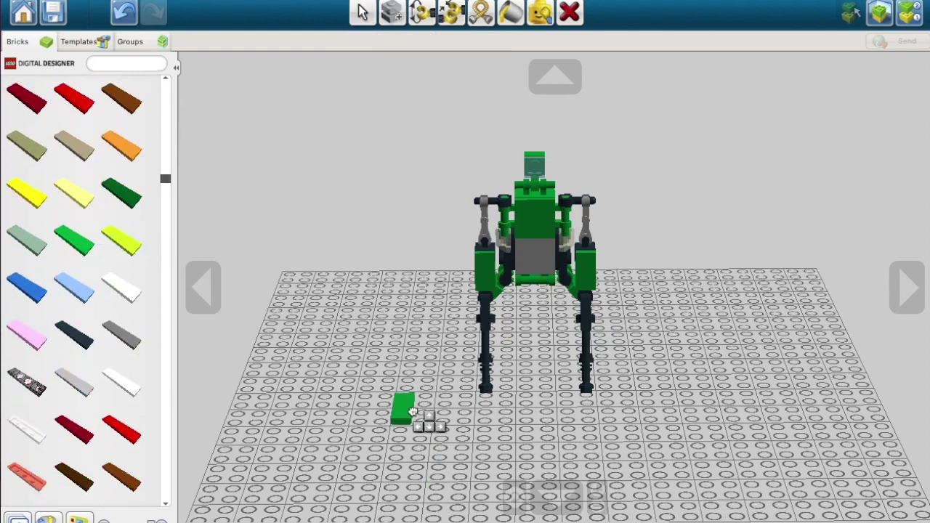
Rotate the green flat tile until it stands upright and place it on the baseplate beside the robot
key("Right")
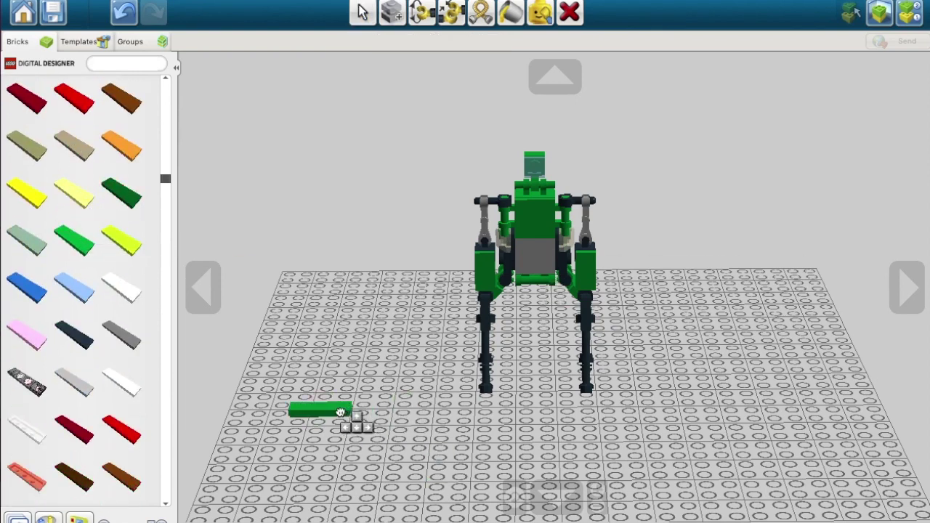
key("Down")
key("Right")
key("Down")
key("Right")
key("Right")
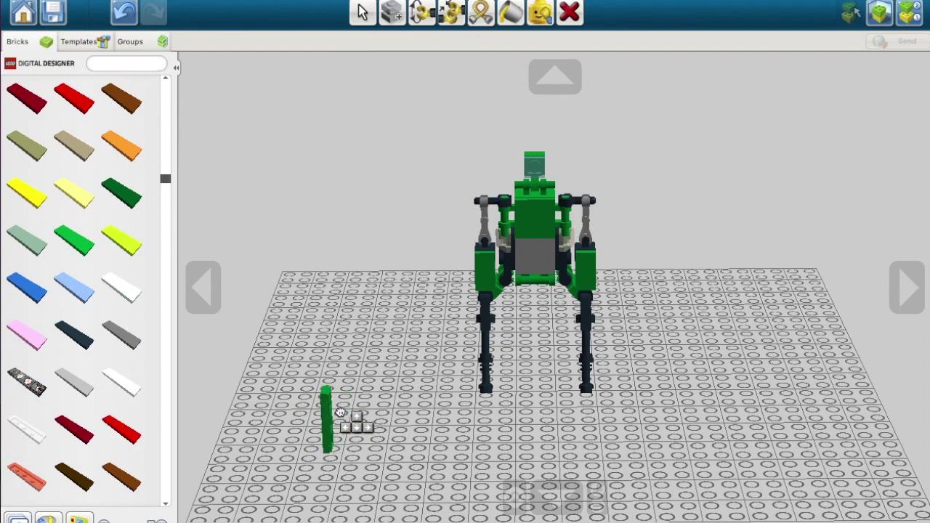
left_click(341, 412)
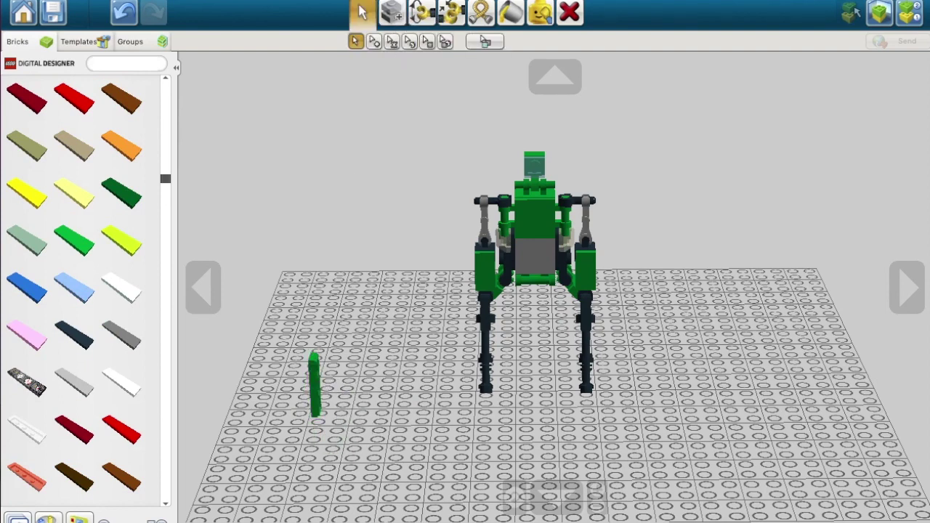
Clone the upright tile alongside the original and attach a cloned small green brick to the pair's lower back
left_click(392, 15)
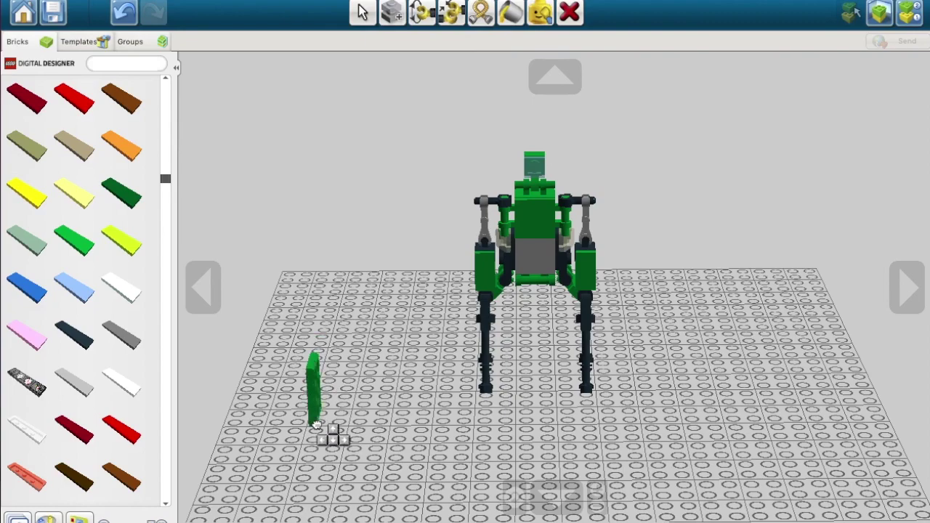
left_click_drag(202, 288, 202, 288)
left_click(592, 249)
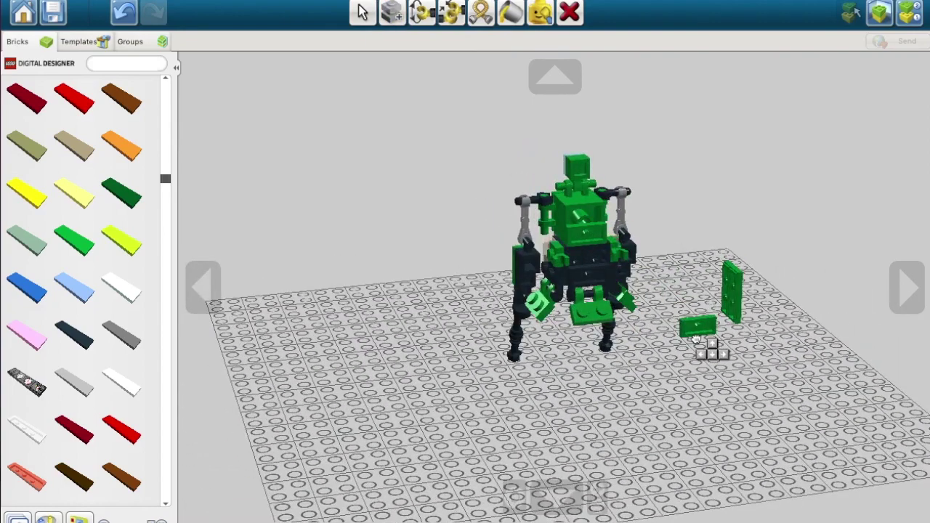
left_click(726, 322)
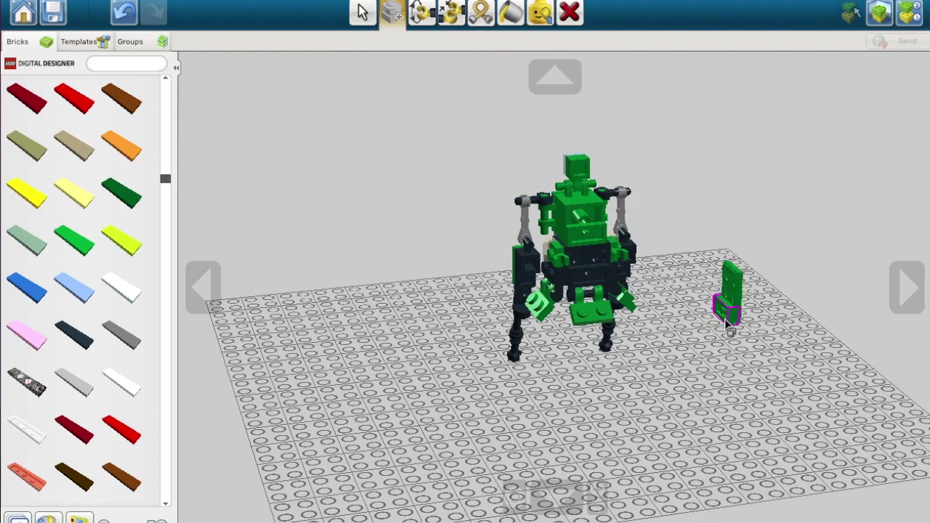
Clone the upright green panel assembly twice, placing the copies in a row with the original on the baseplate
left_click(762, 365)
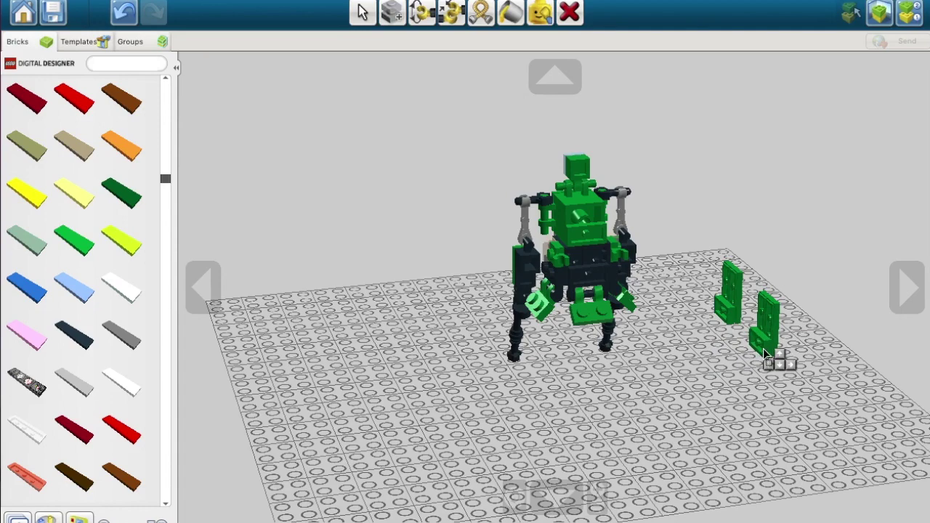
left_click(764, 353)
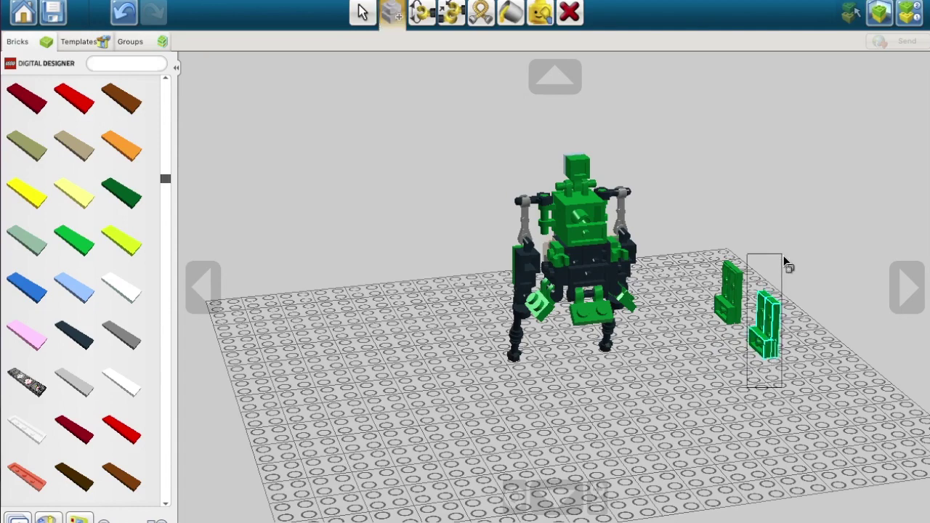
left_click(764, 342)
left_click(794, 385)
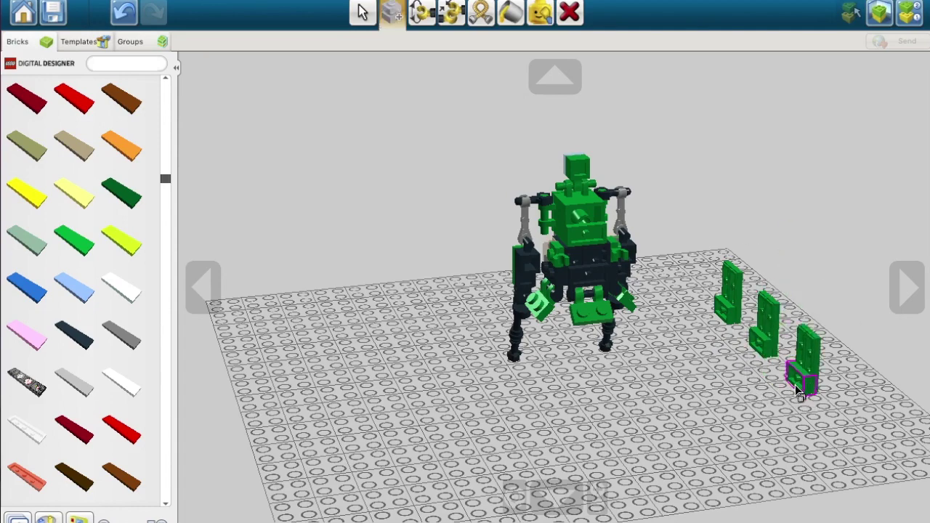
left_click(907, 294)
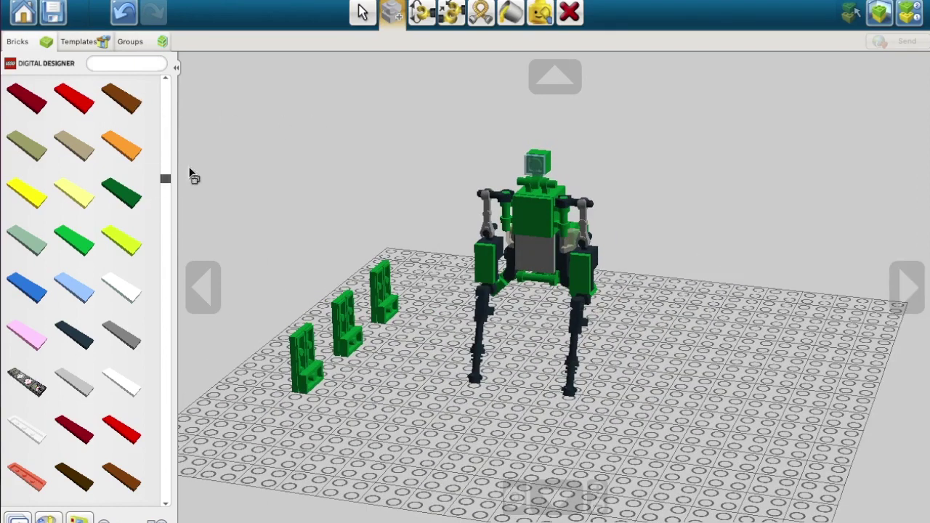
Pick the grey 1x2 plate with ball cup from the brick library and attach it upright to the back of the farthest green panel
scroll(80, 203, "up", 10)
scroll(16, 240, "down", 5)
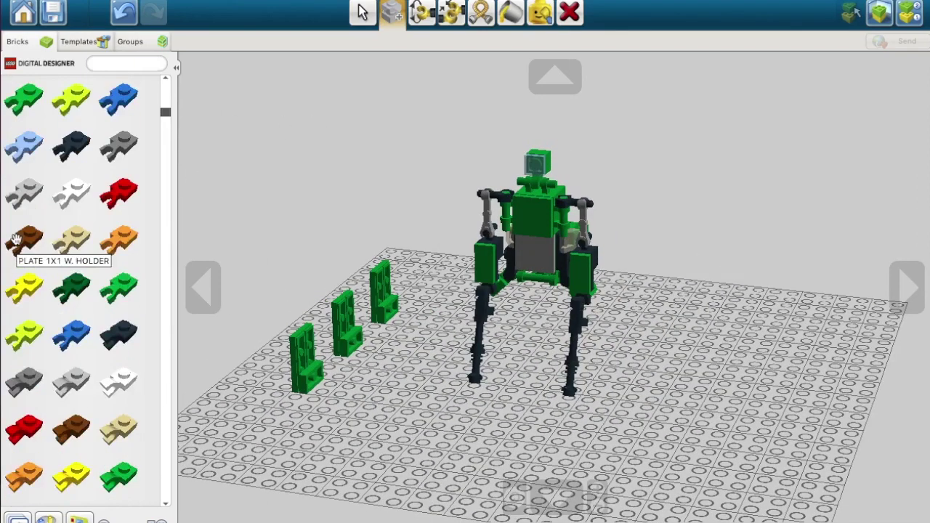
scroll(16, 239, "down", 5)
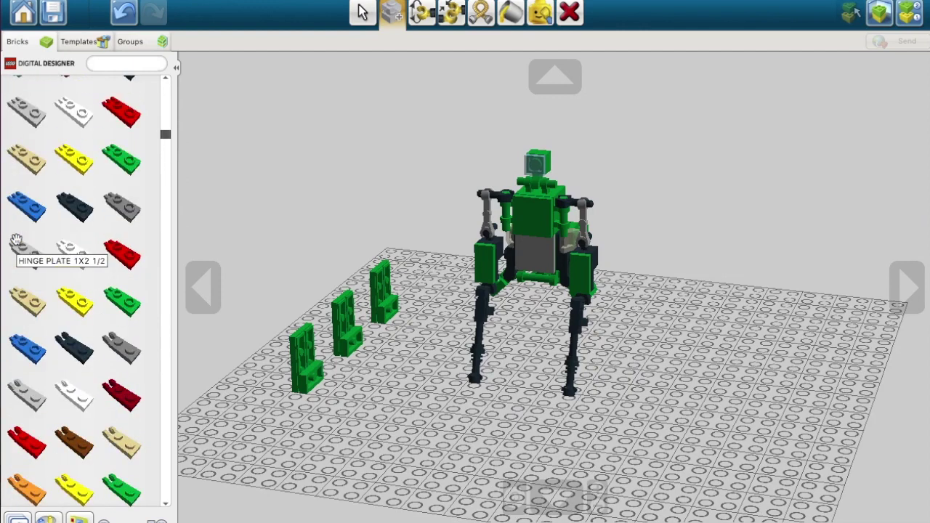
scroll(31, 333, "down", 10)
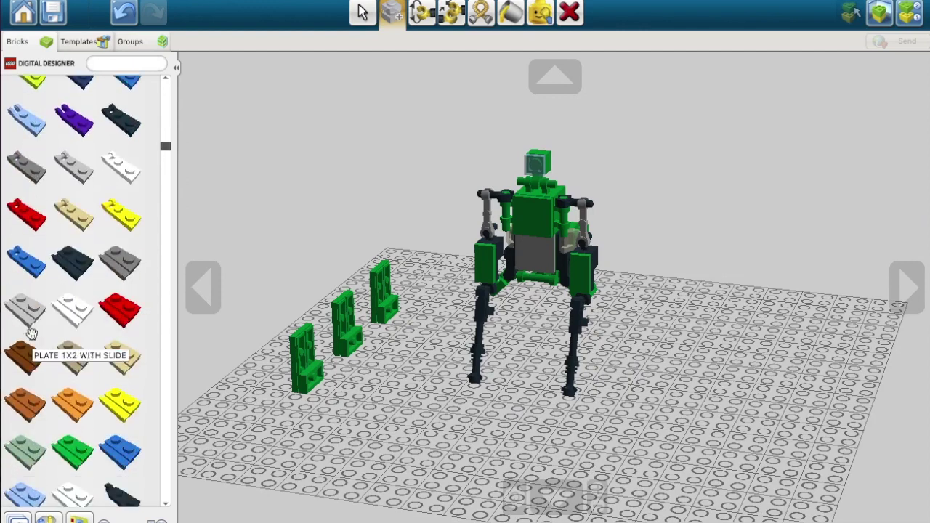
scroll(31, 333, "down", 10)
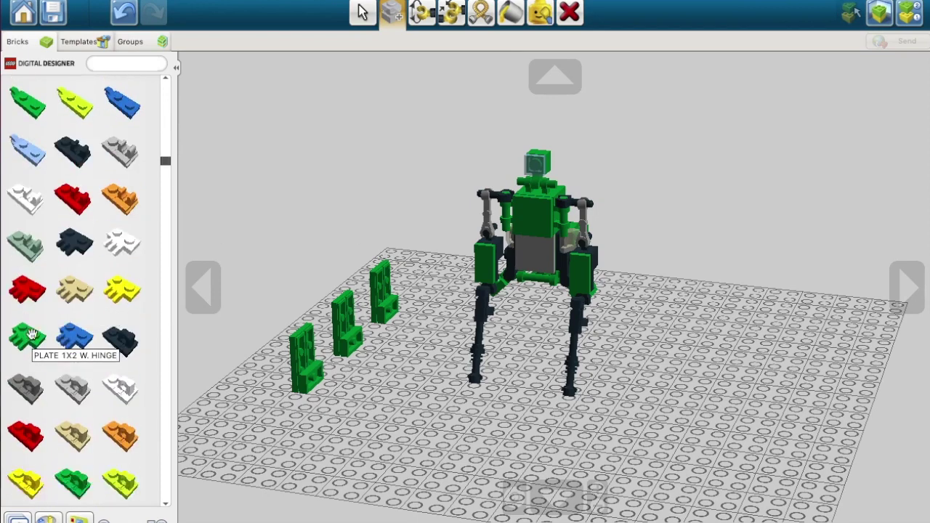
scroll(31, 333, "down", 7)
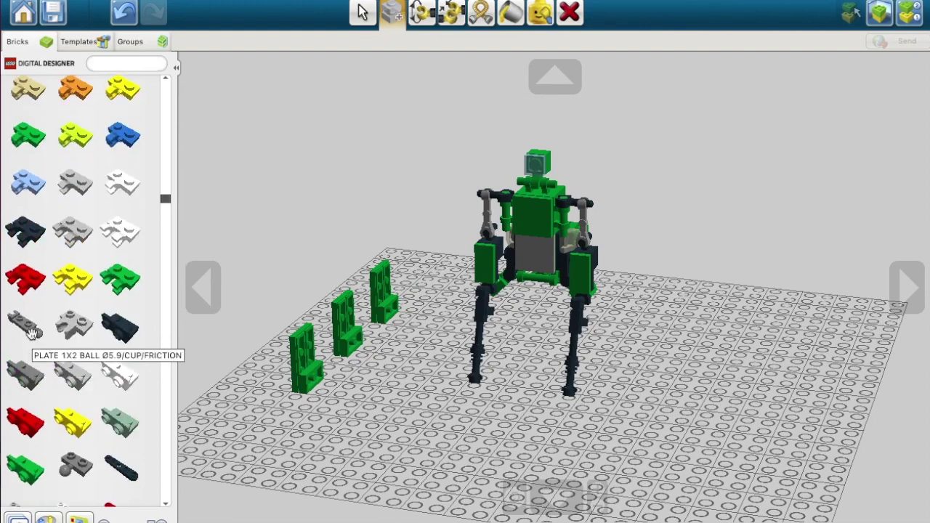
scroll(72, 218, "up", 5)
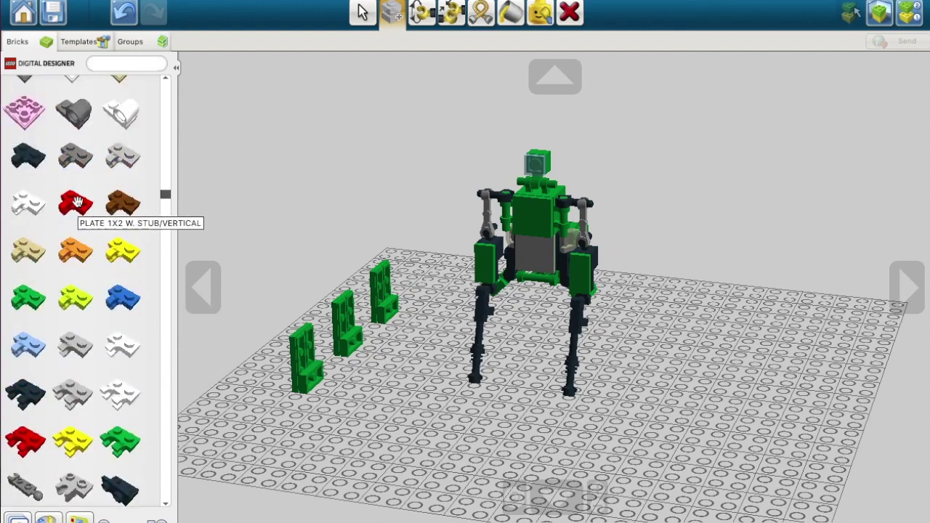
scroll(75, 200, "up", 5)
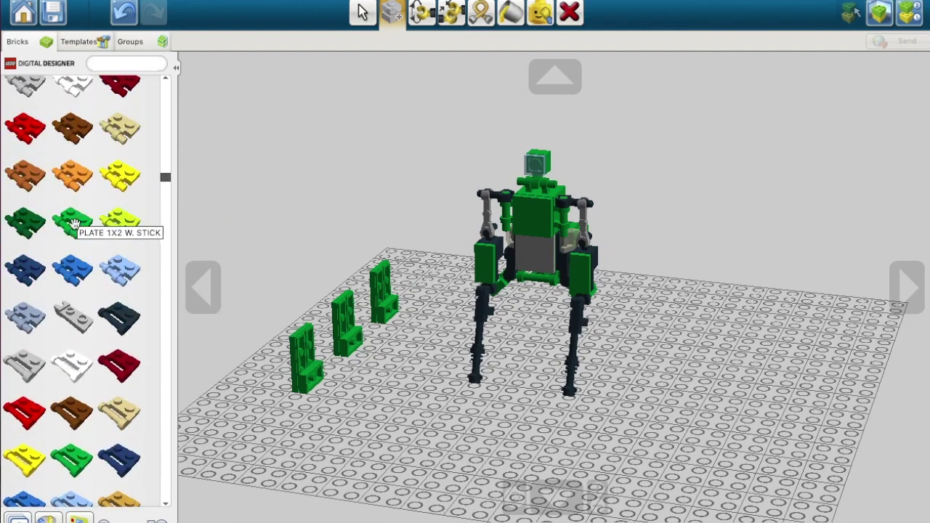
left_click(76, 317)
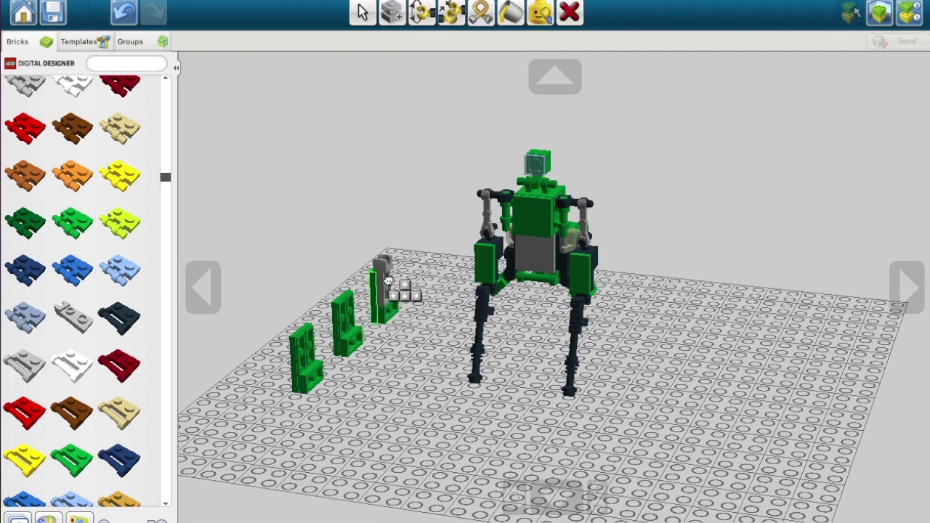
left_click(395, 281)
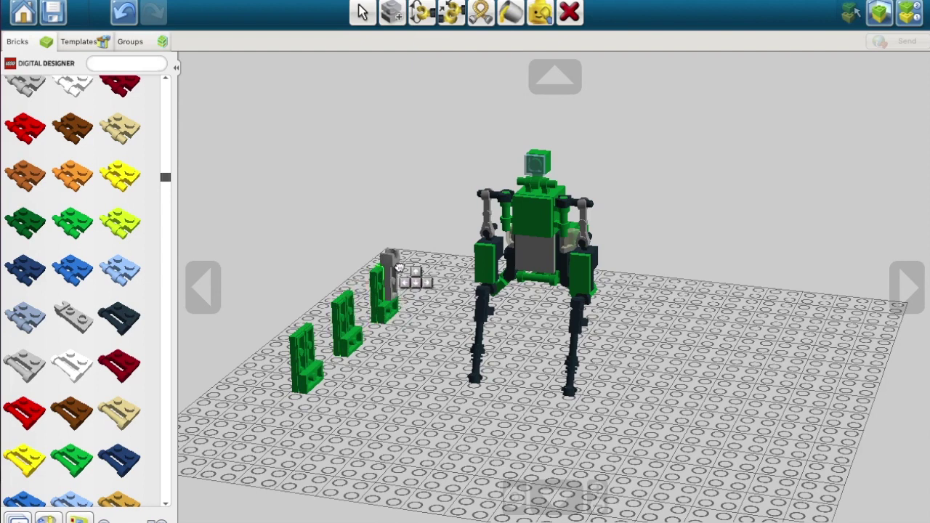
Clone the grey ball cup plate until each of the three green panels carries two side by side
left_click(362, 12)
left_click(395, 13)
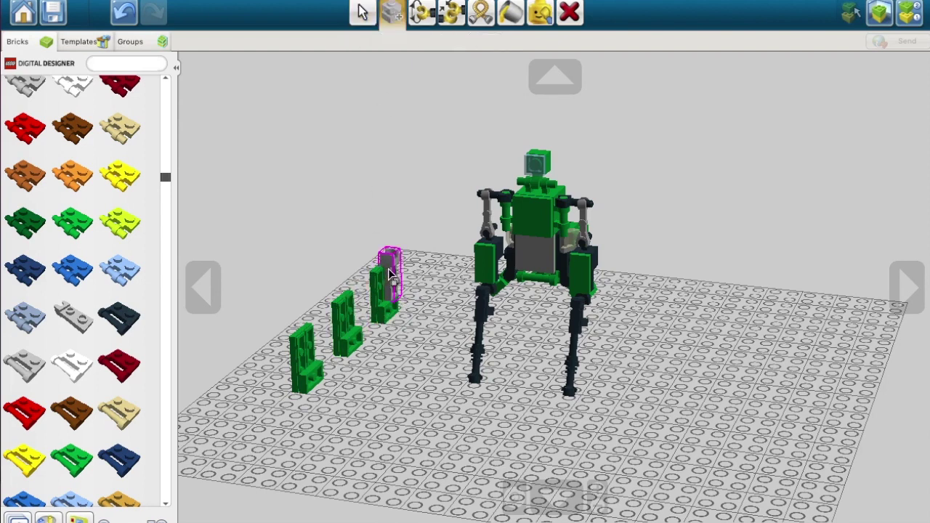
left_click(388, 273)
left_click(381, 298)
left_click(384, 298)
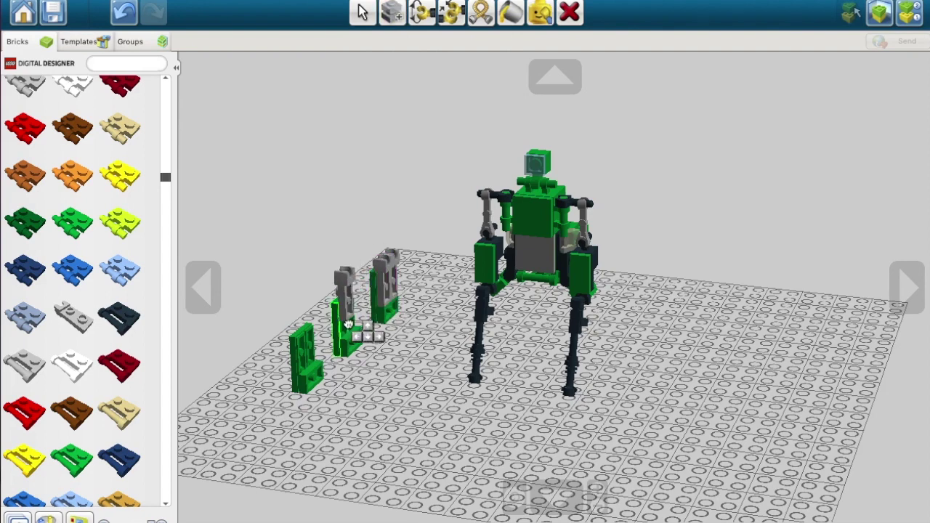
left_click(355, 332)
left_click(355, 331)
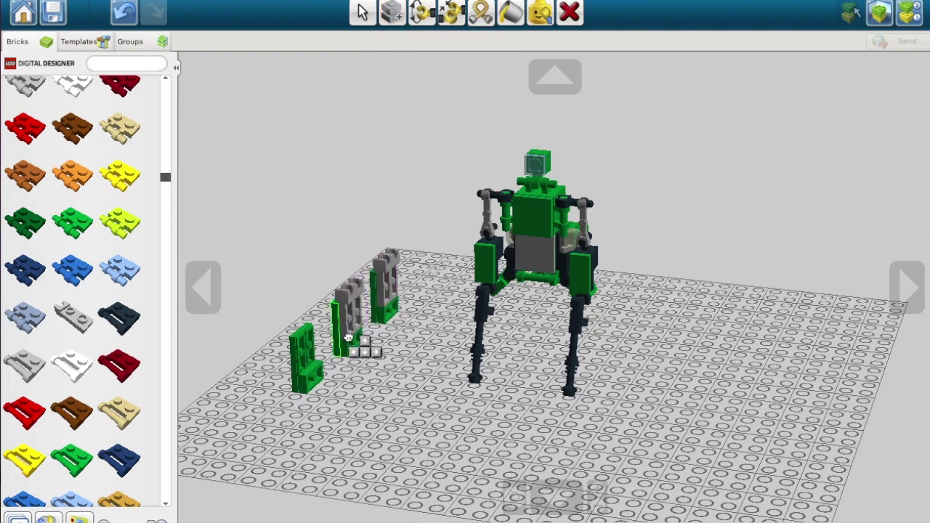
left_click(349, 336)
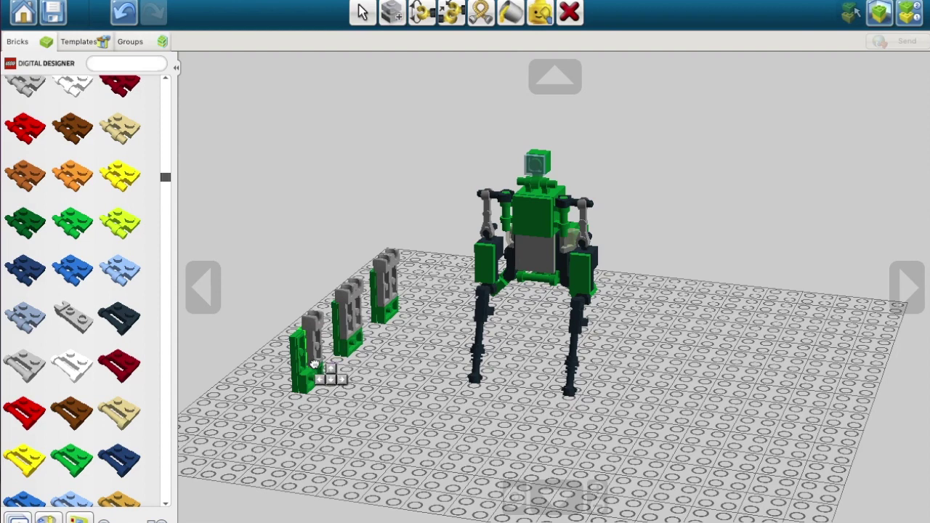
left_click(314, 367)
Pick the grey 1x1 round plate with ball from the brick library and fit it into a ball cup on the farthest panel
scroll(95, 369, "up", 2)
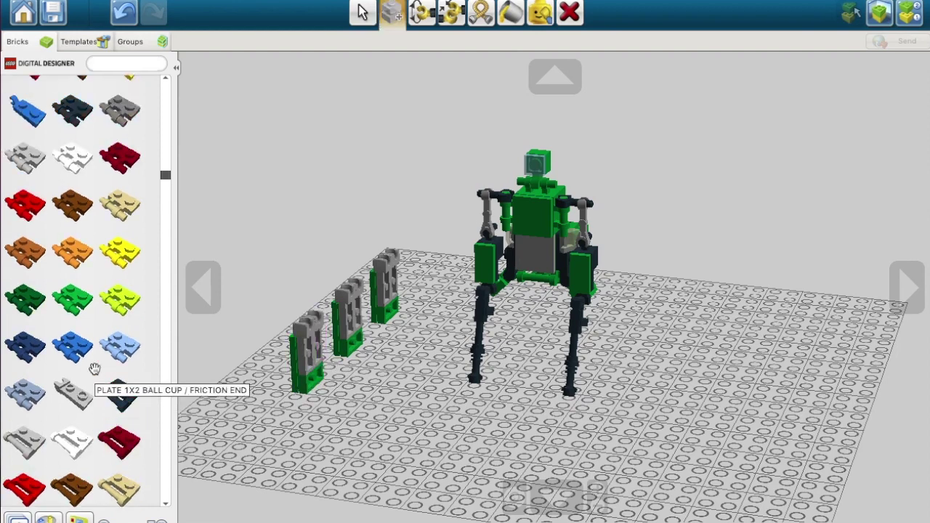
scroll(94, 370, "up", 5)
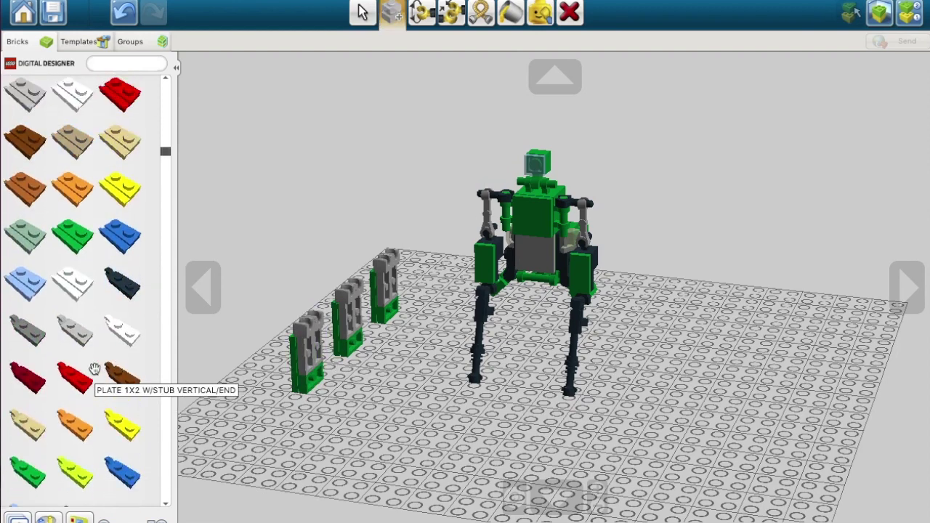
scroll(95, 370, "up", 5)
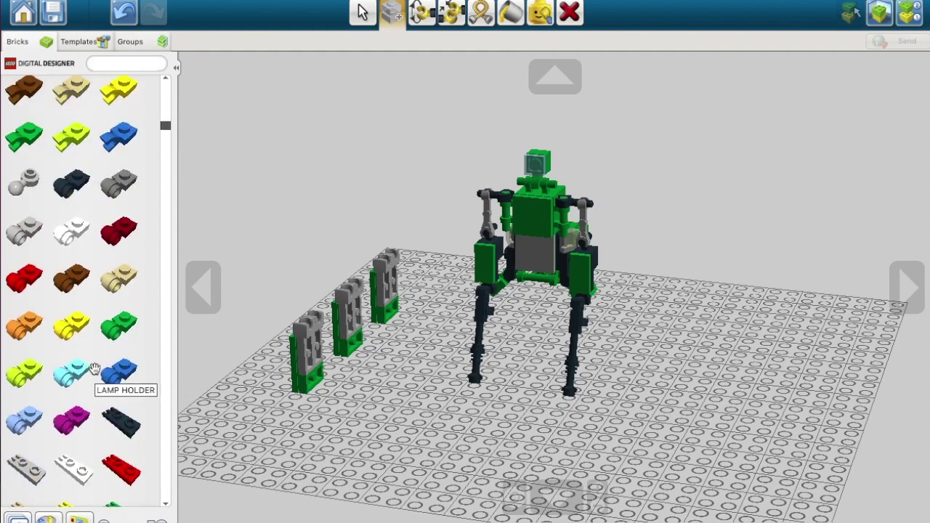
left_click(24, 183)
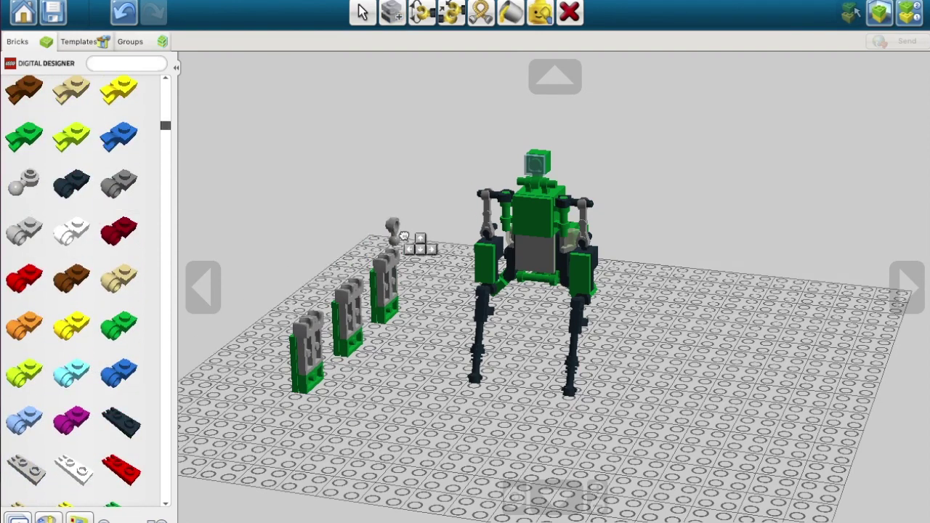
left_click(402, 248)
Clone the grey ball piece into the remaining ball cups so that all three panels carry two each
left_click(392, 12)
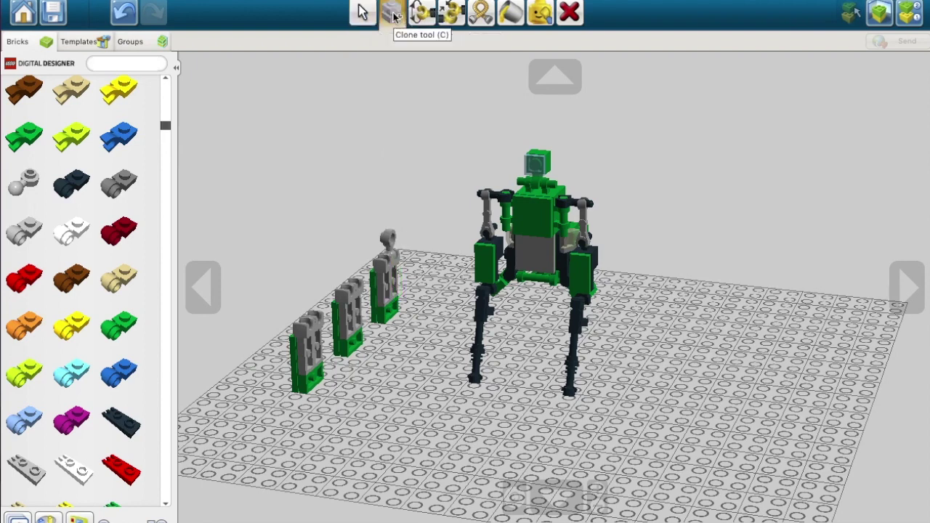
left_click(395, 243)
left_click(388, 251)
key("c")
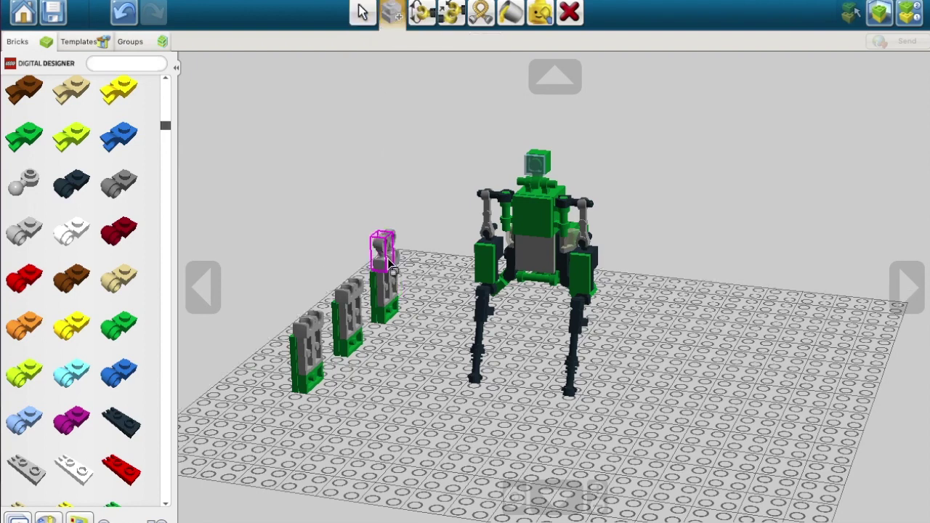
left_click(387, 258)
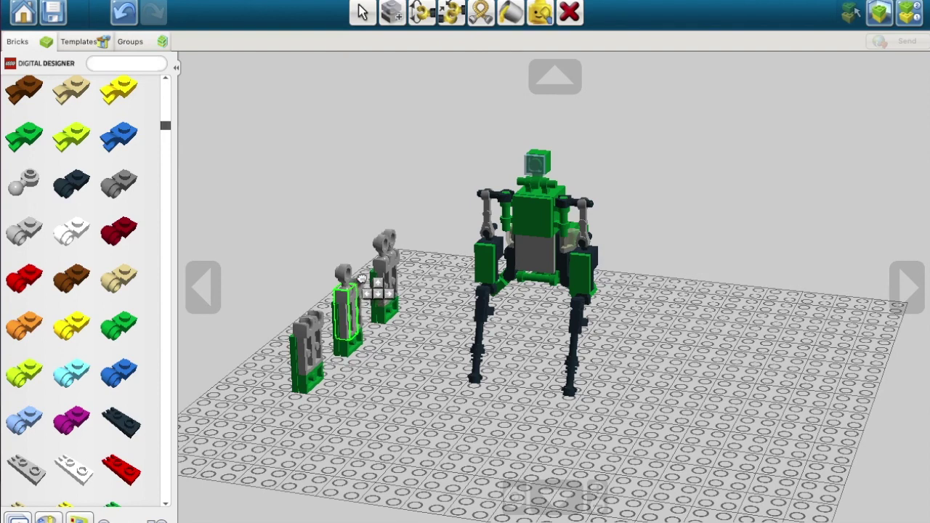
left_click(362, 281)
left_click(350, 278)
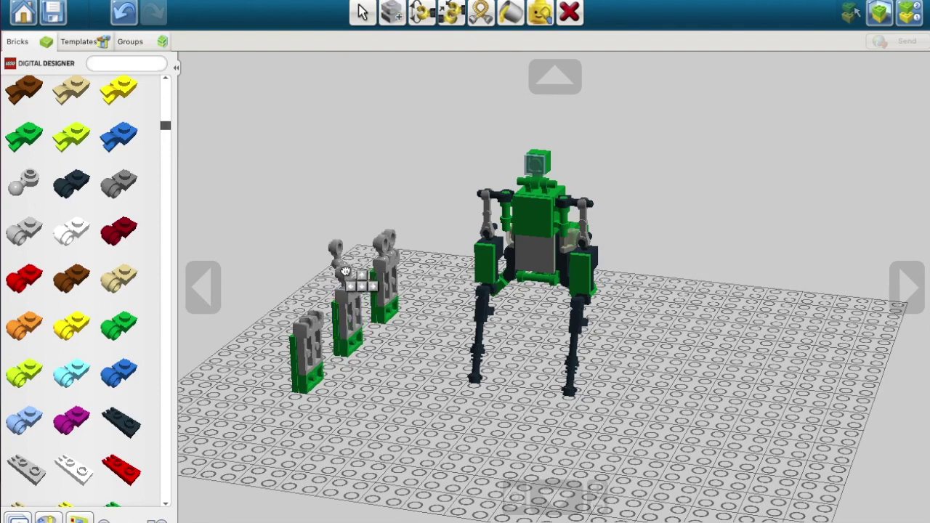
left_click(361, 272)
key("c")
left_click(345, 285)
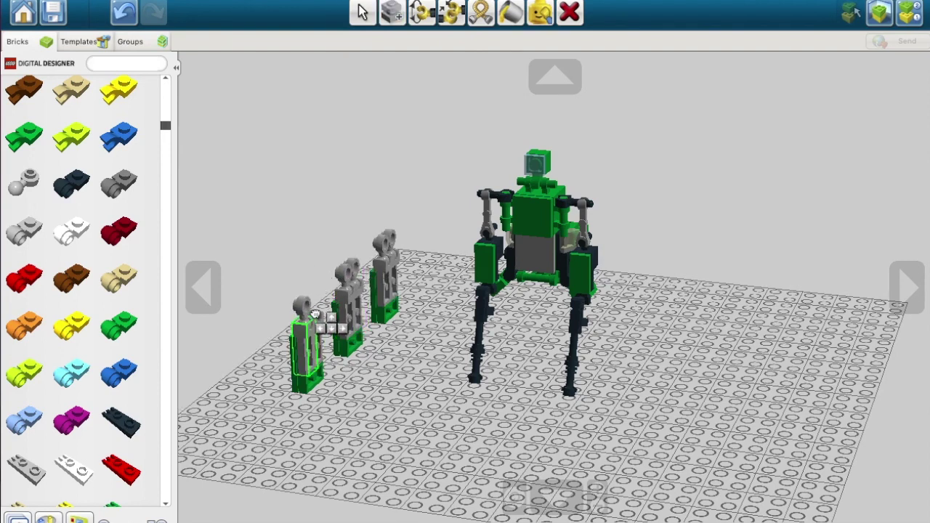
left_click(324, 310)
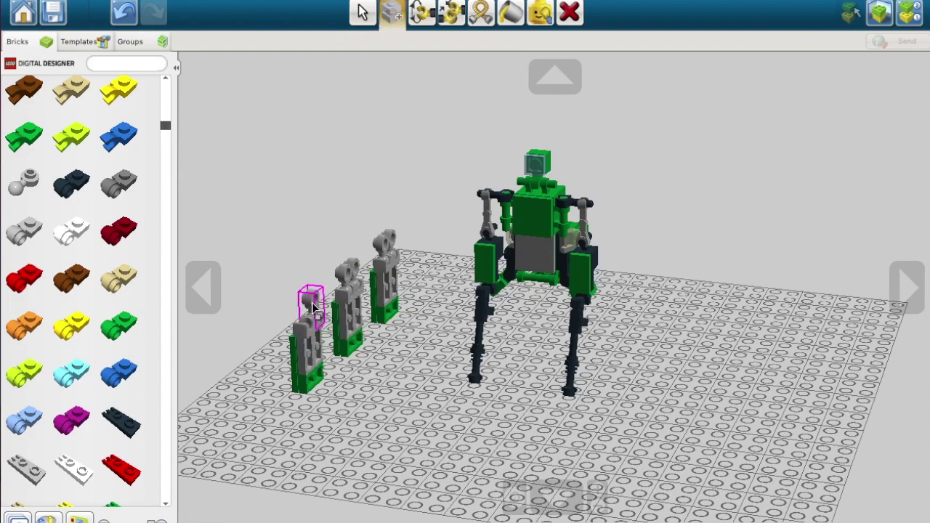
Use the Hinge tool to set the first angle of the outer ball piece on the farthest panel to -45
left_click(363, 13)
left_click(908, 288)
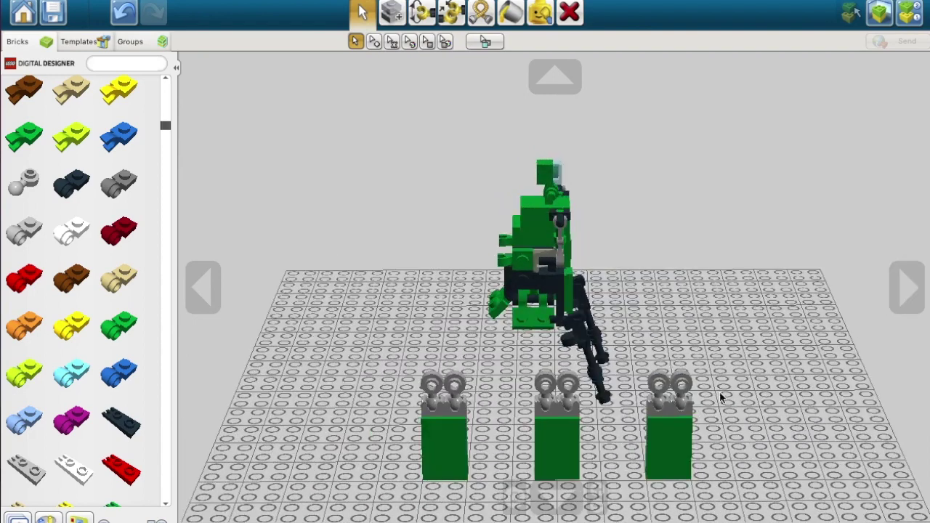
left_click(422, 13)
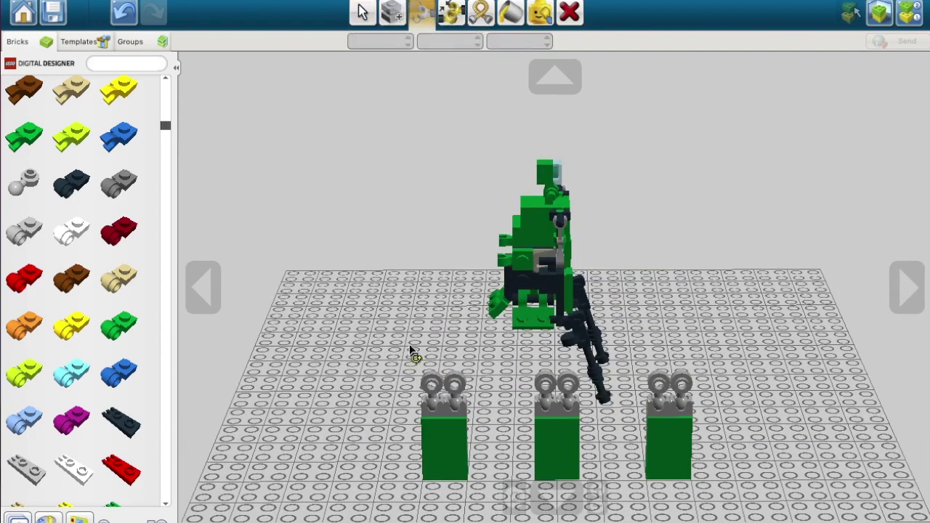
left_click(437, 401)
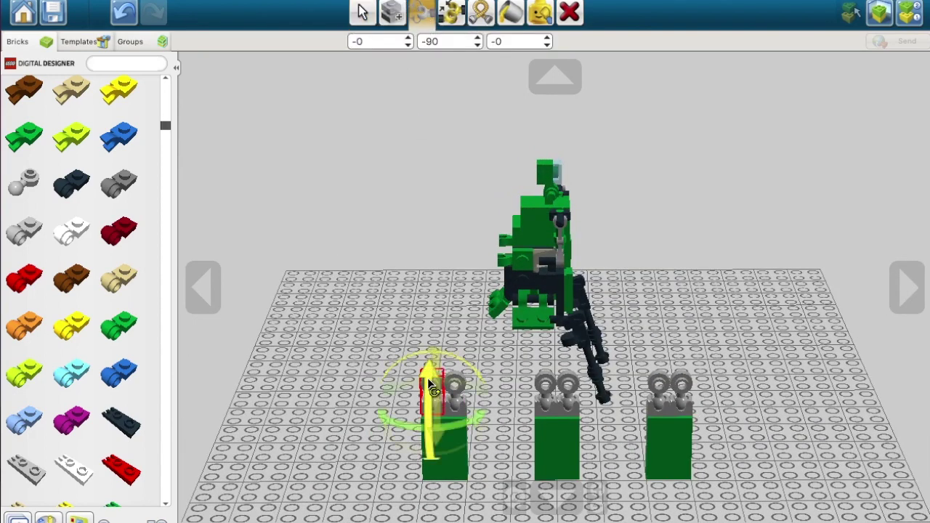
left_click(408, 47)
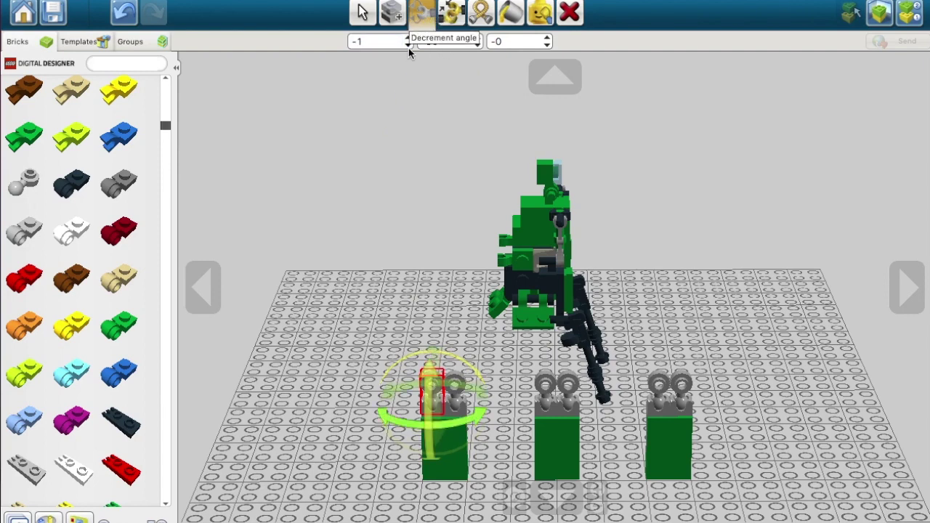
left_click(409, 48)
left_click(408, 48)
left_click(409, 48)
left_click(408, 48)
left_click(409, 48)
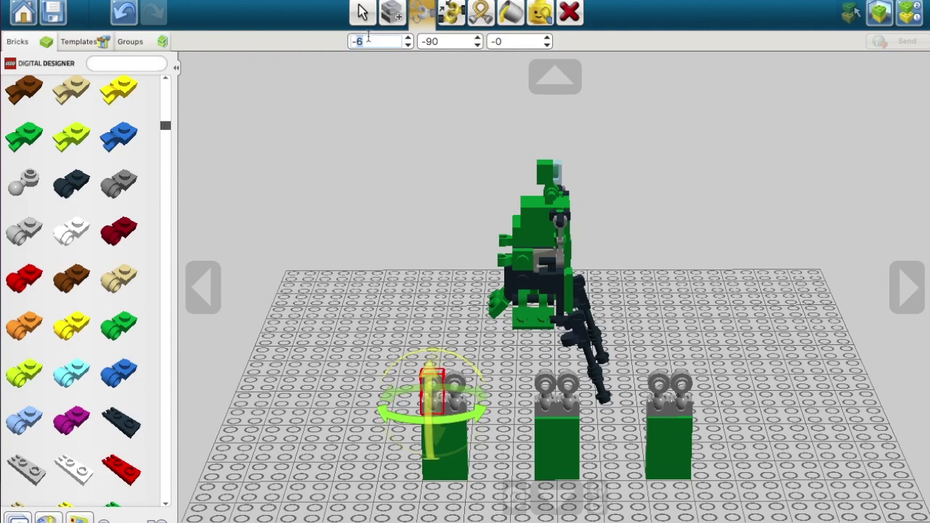
key("Return")
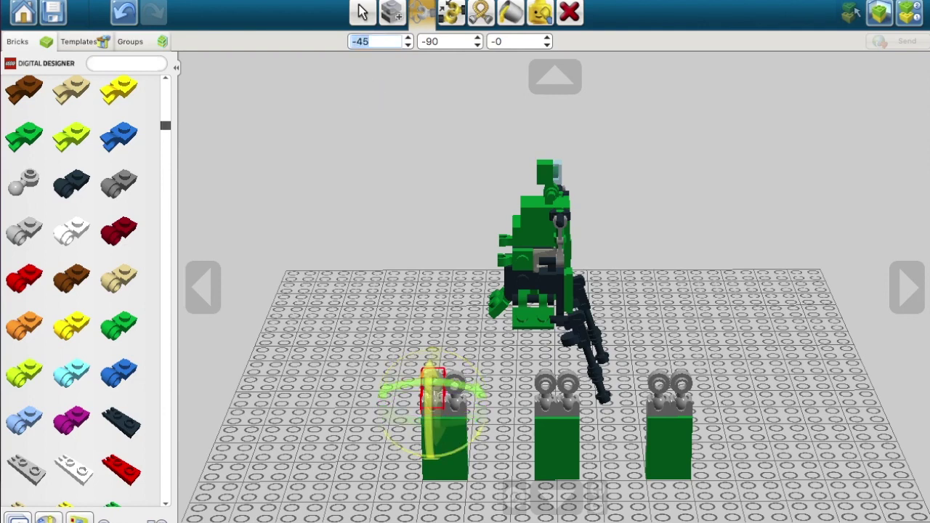
Set the first hinge angle of the other ball piece on the farthest panel to -45
left_click(205, 298)
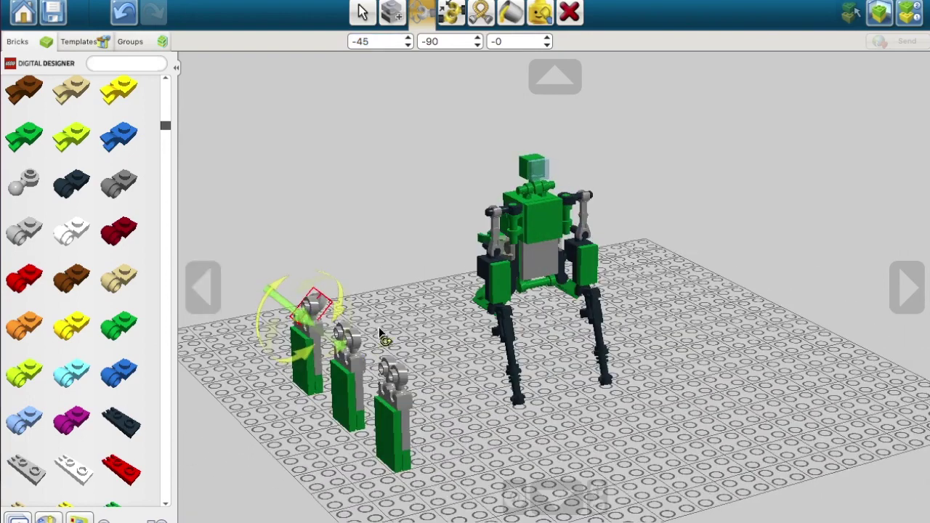
left_click(337, 299)
left_click(317, 314)
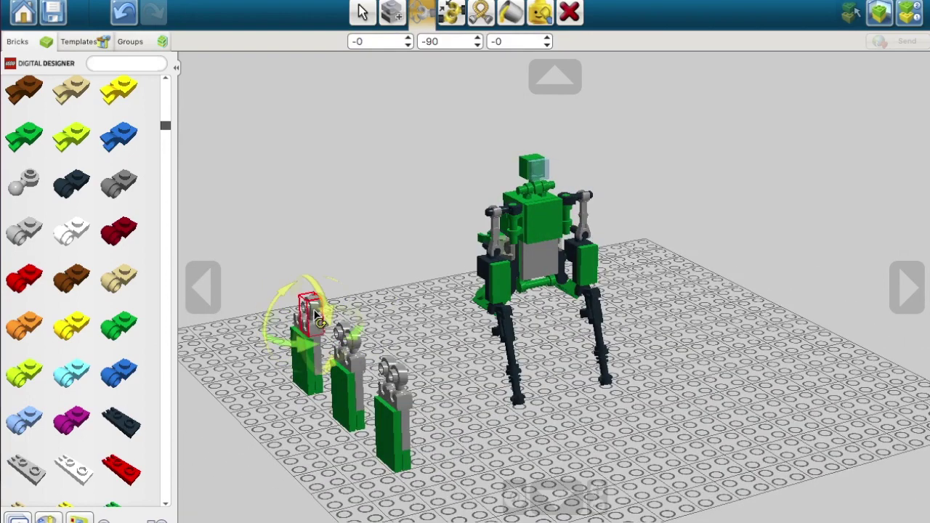
left_click(367, 42)
type("-45")
key("Return")
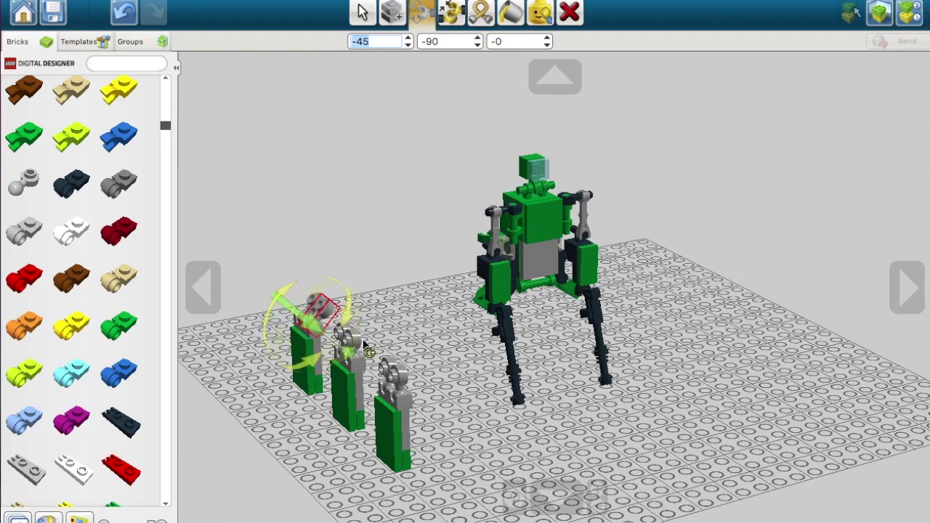
Set the first hinge angle of one ball piece on the middle panel to -45
left_click(416, 313)
left_click(347, 338)
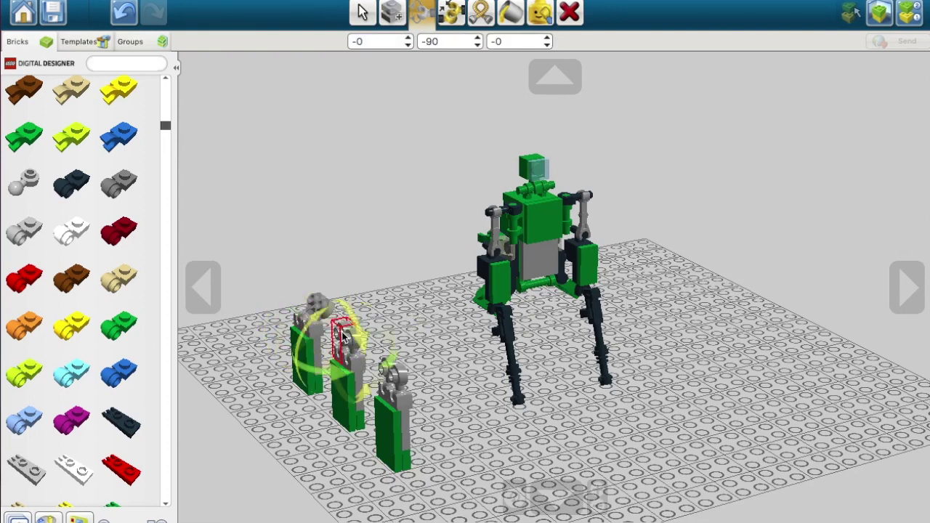
left_click(373, 42)
type("-45")
key("Return")
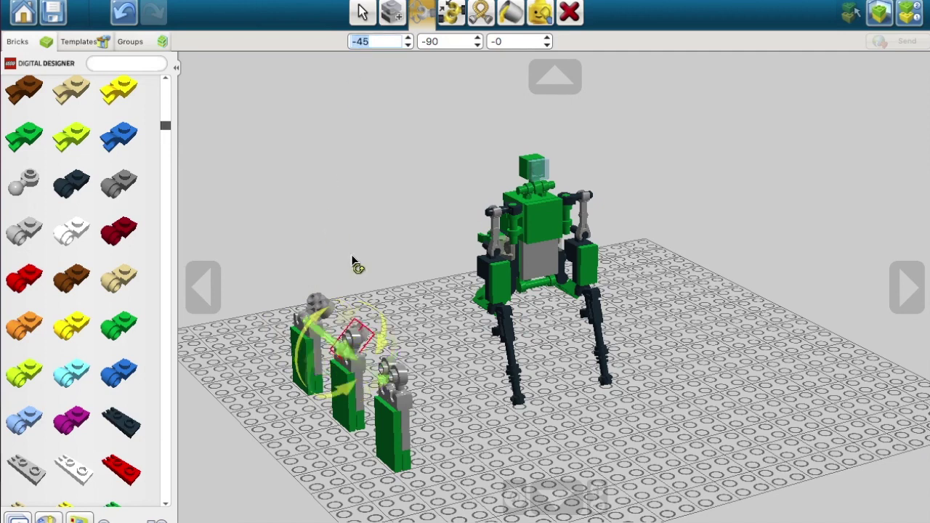
key("ctrl+z")
left_click(370, 55)
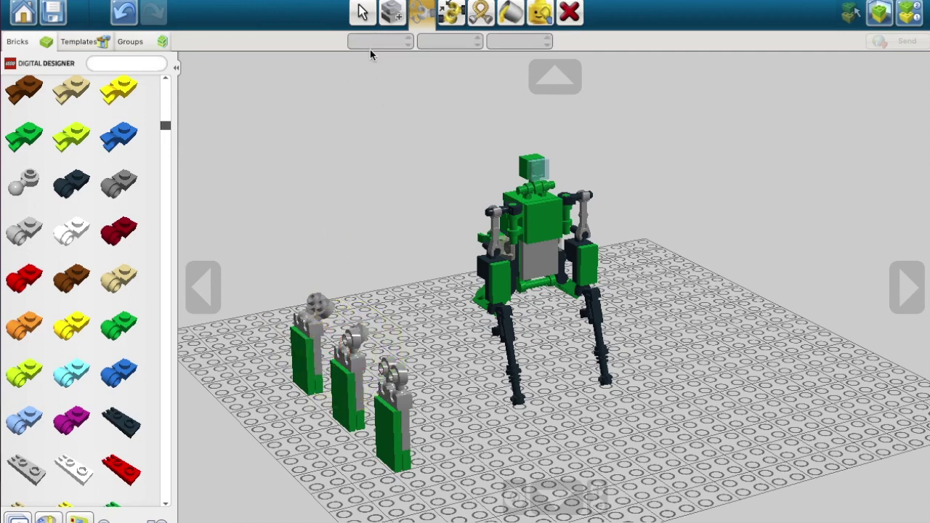
Set the first hinge angle to -45 for the middle panel's remaining ball piece and the nearest panel's outer ball piece
left_click(354, 352)
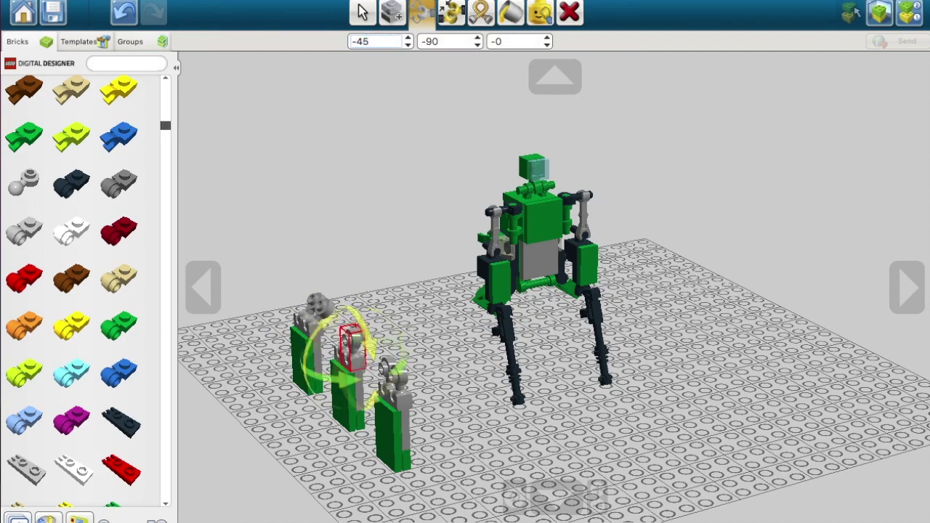
left_click(398, 376)
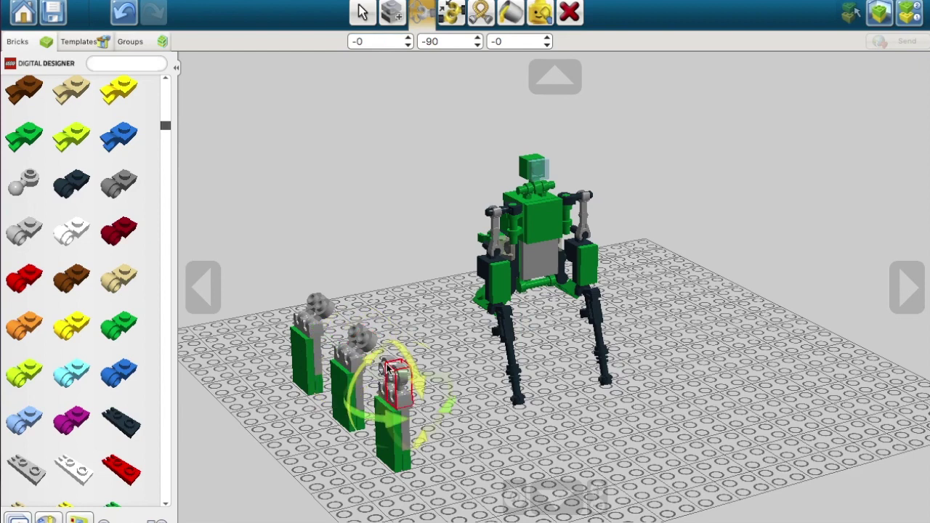
left_click(387, 368)
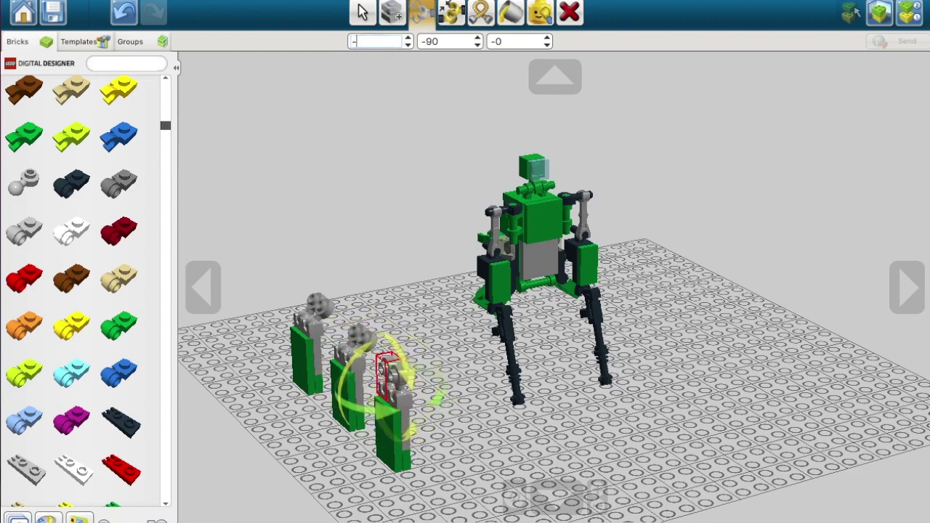
key("Return")
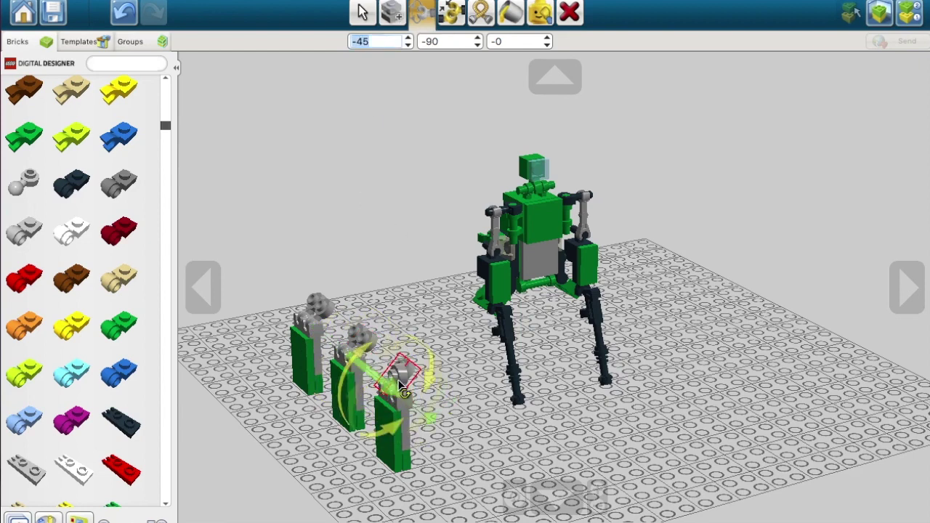
Set the first hinge angle of the other ball piece on the nearest panel to -45
left_click(399, 382)
left_click(391, 39)
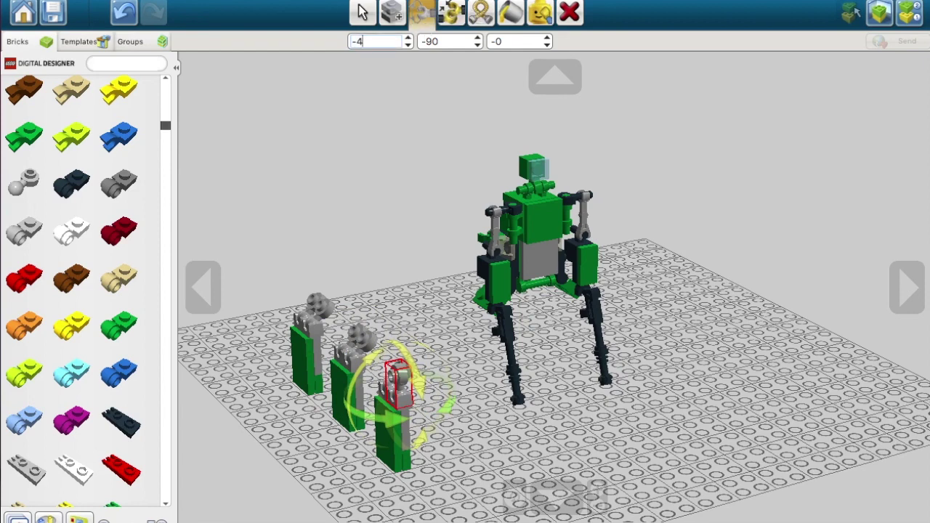
type("-45")
key("Return")
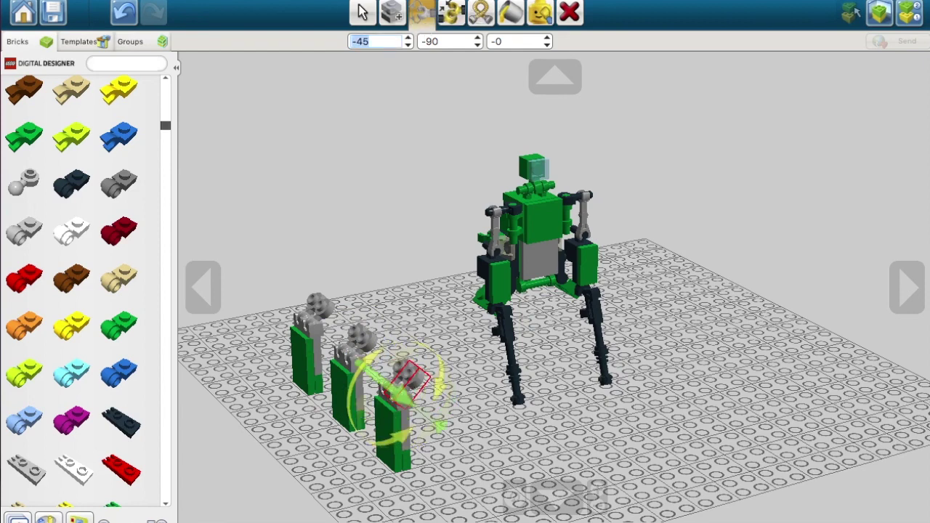
Select one complete green panel with its ball pieces and attach it below the hip plate on one side of the robot
left_click(362, 12)
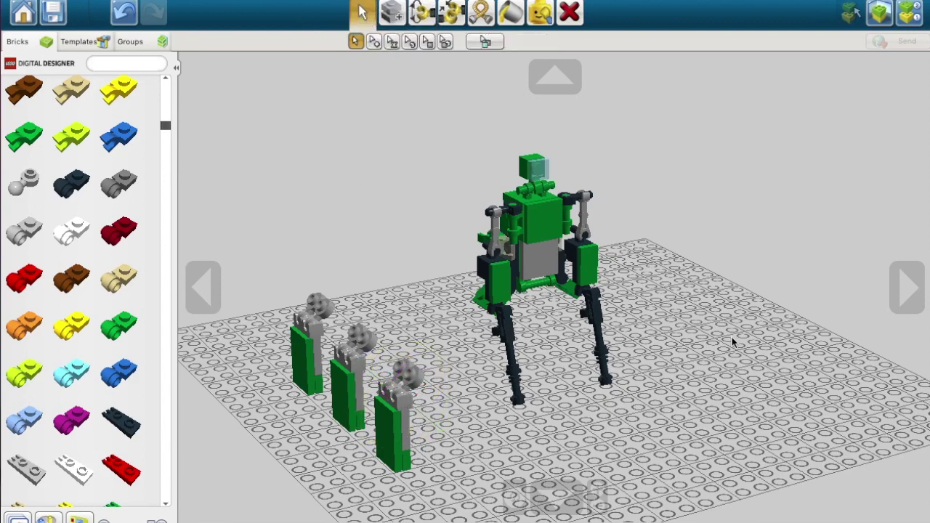
left_click(907, 285)
left_click_drag(334, 324, 447, 506)
left_click_drag(409, 437, 293, 271)
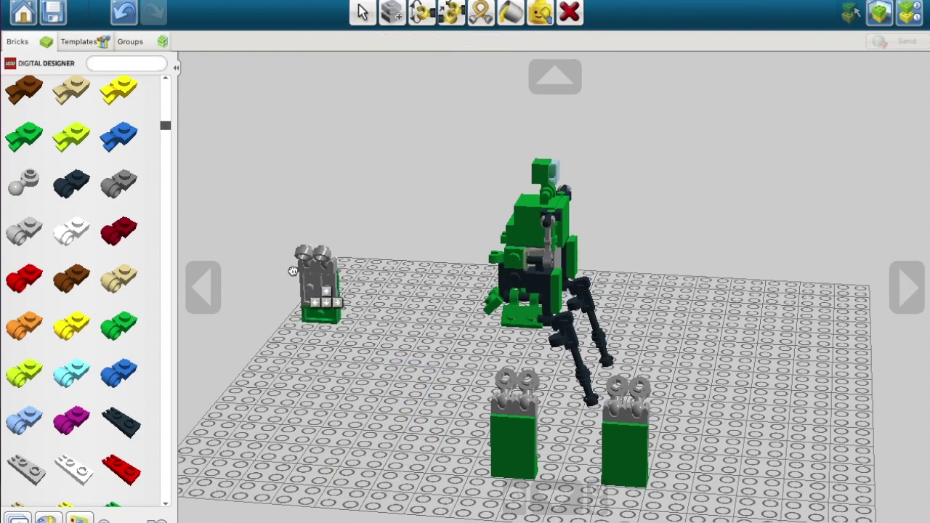
left_click(213, 280)
left_click_drag(594, 351, 594, 352)
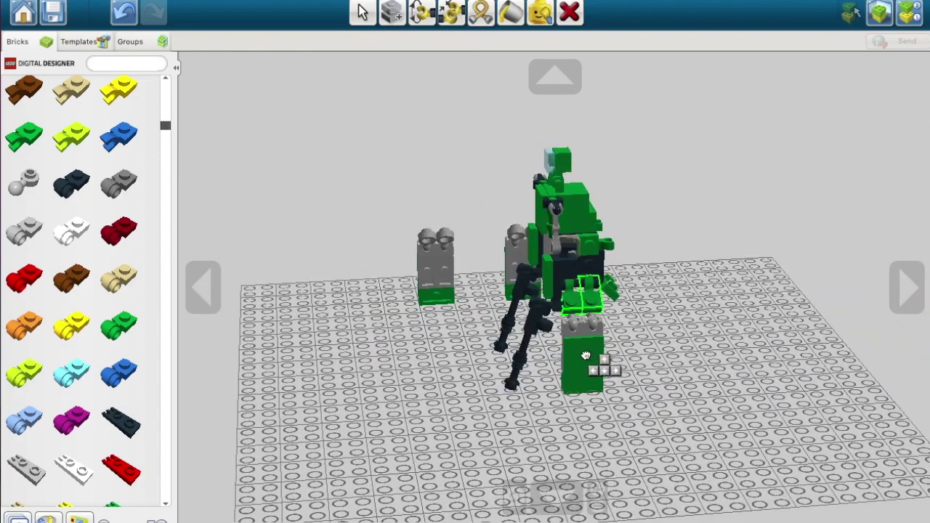
Select a second complete panel and attach it below the robot's rear hip plate
left_click_drag(374, 190, 461, 332)
left_click_drag(444, 290, 580, 301)
left_click(558, 500)
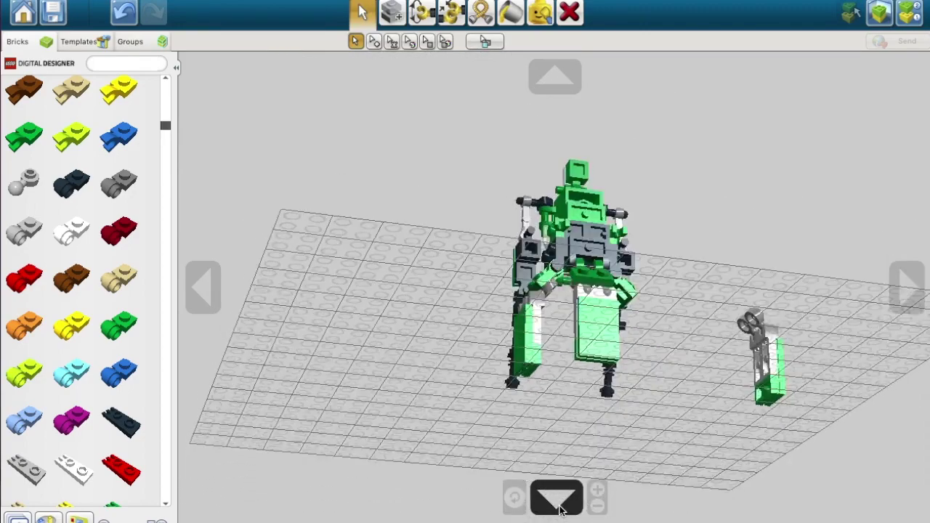
left_click(557, 500)
Select the last complete panel and attach it below the hip plate on the robot's opposite side
left_click(195, 285)
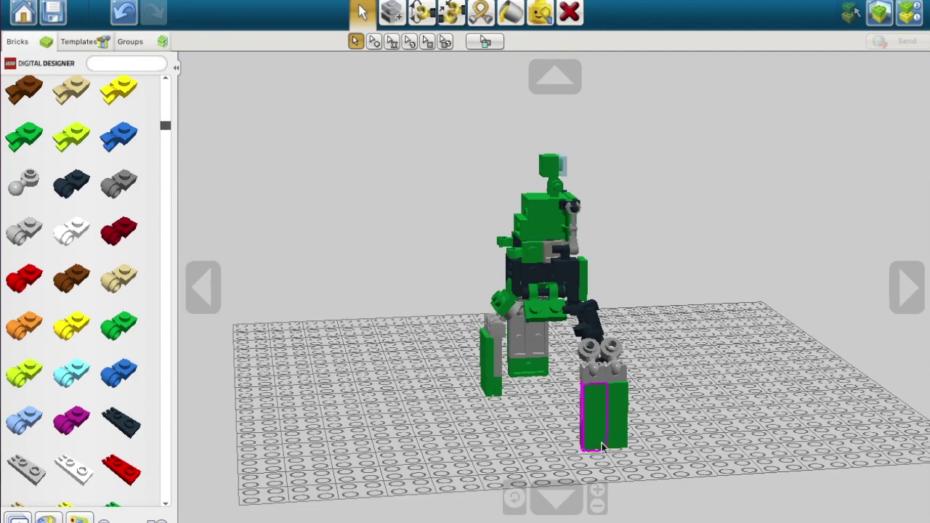
left_click(557, 500)
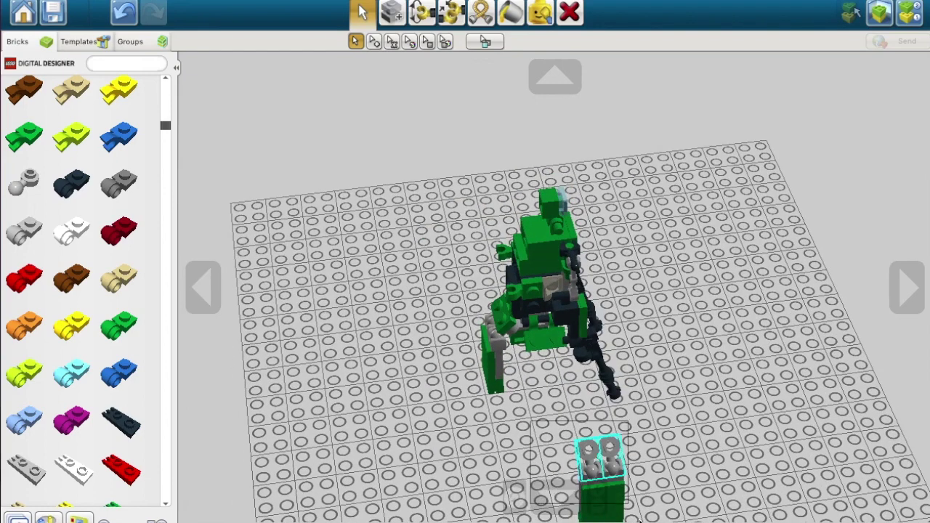
left_click_drag(589, 452, 547, 357)
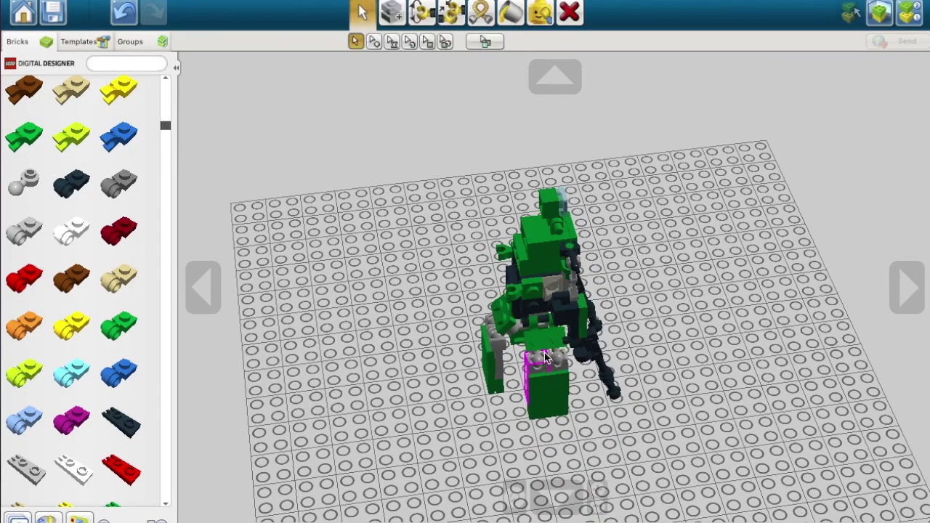
Select the whole robot with its attached panels and reposition it on the baseplate
left_click(913, 309)
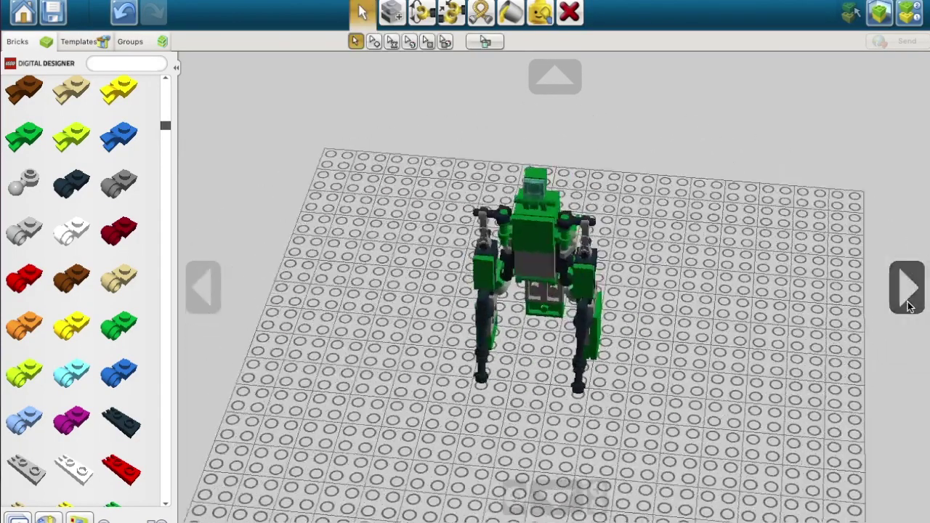
left_click(909, 305)
left_click(570, 86)
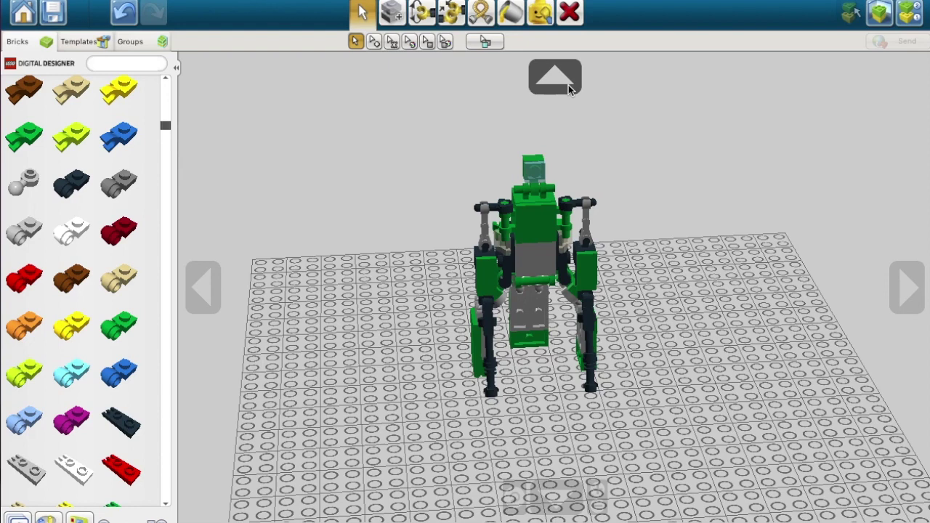
left_click(557, 67)
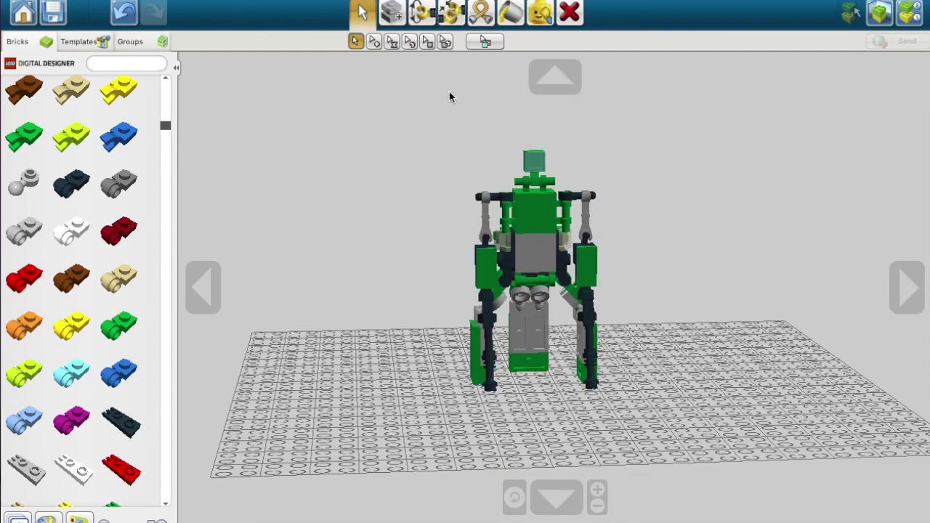
left_click_drag(445, 92, 636, 411)
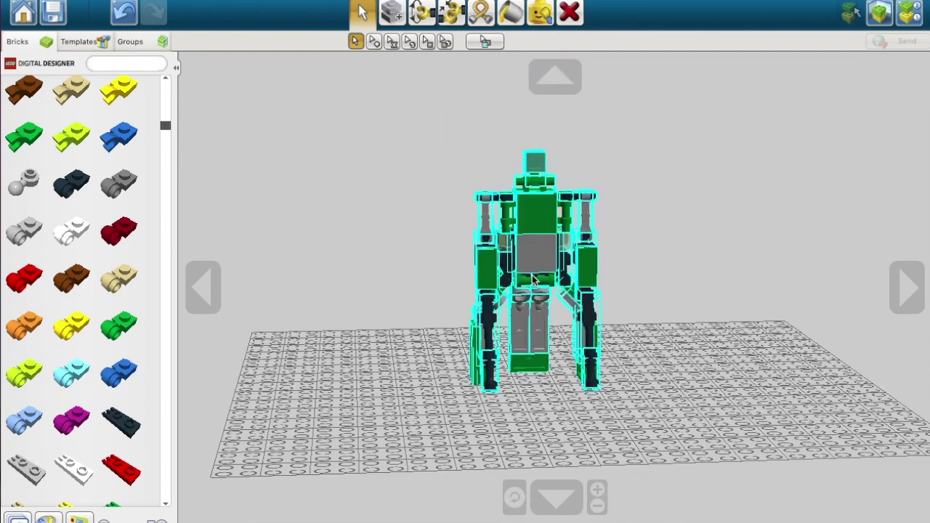
left_click(533, 276)
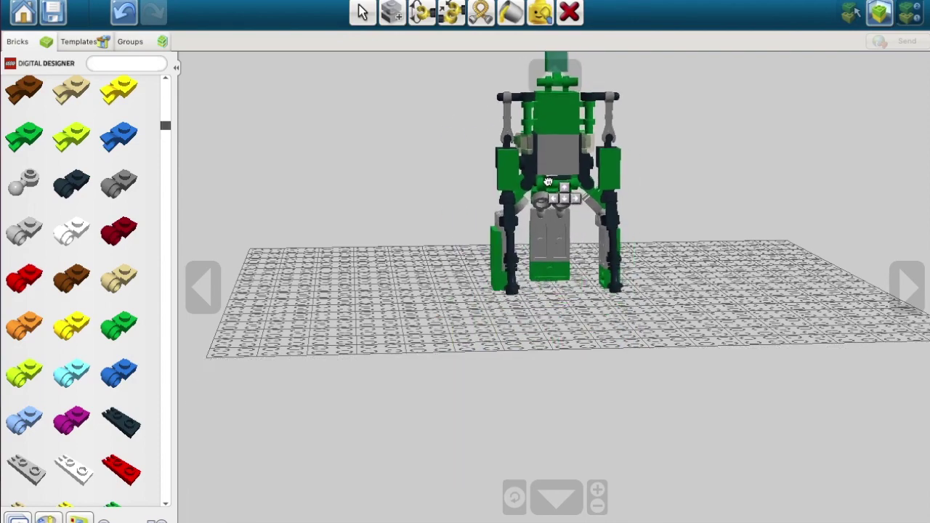
left_click(556, 499)
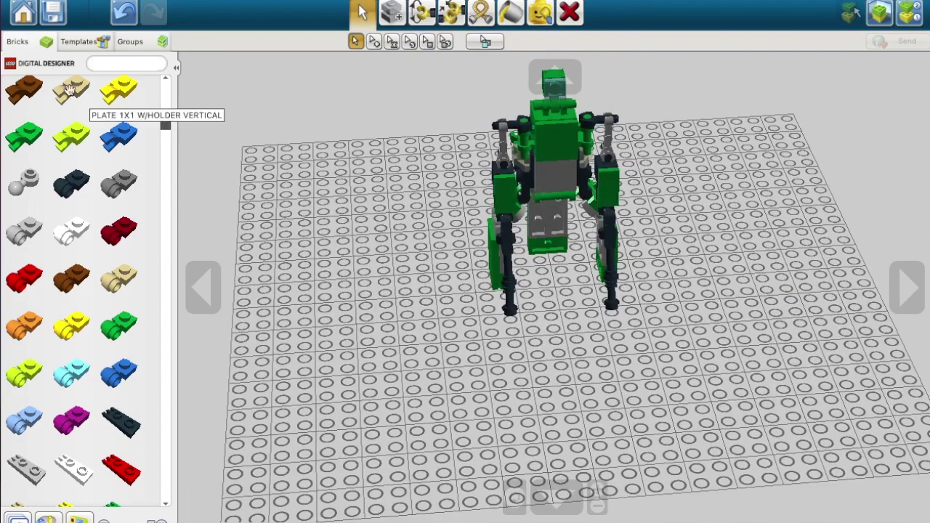
Place a green 1x2 vertical end-fork plate upright on the baseplate, in the free area beside the robot
scroll(56, 120, "down", 10)
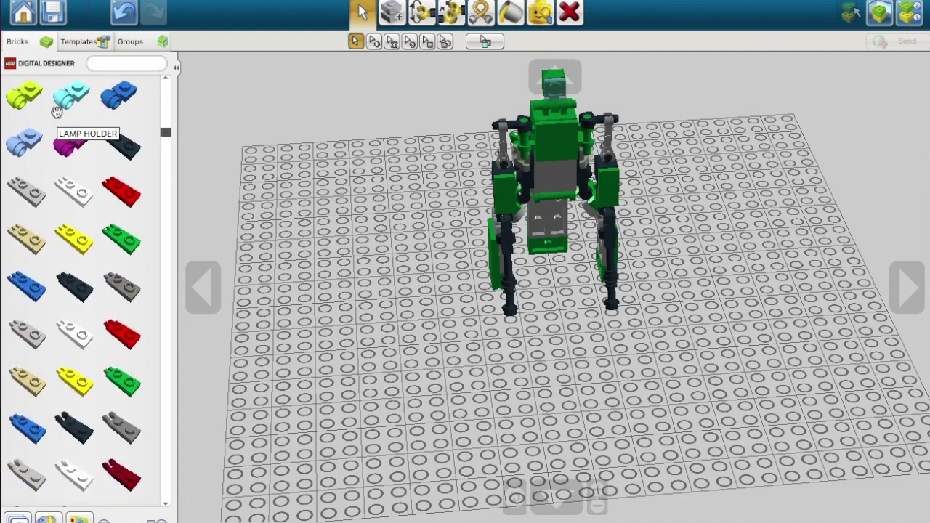
scroll(60, 269, "down", 2)
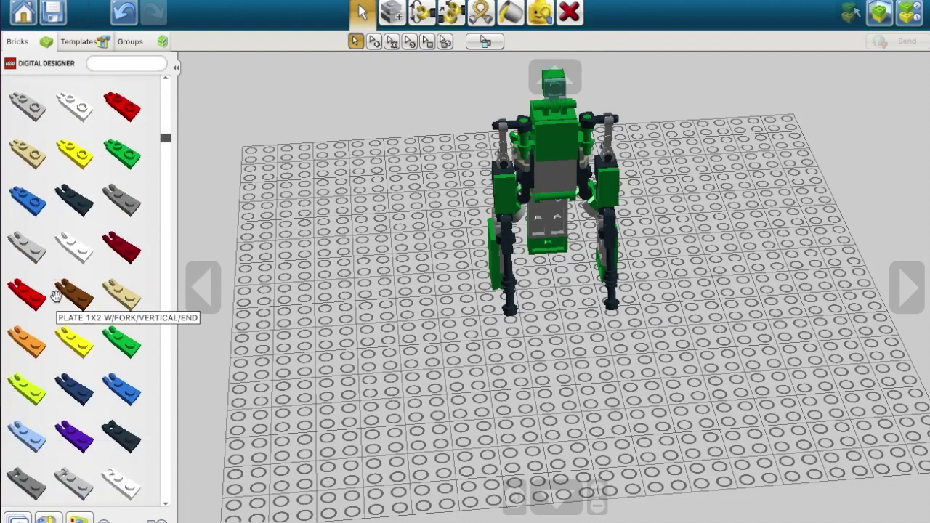
left_click(114, 342)
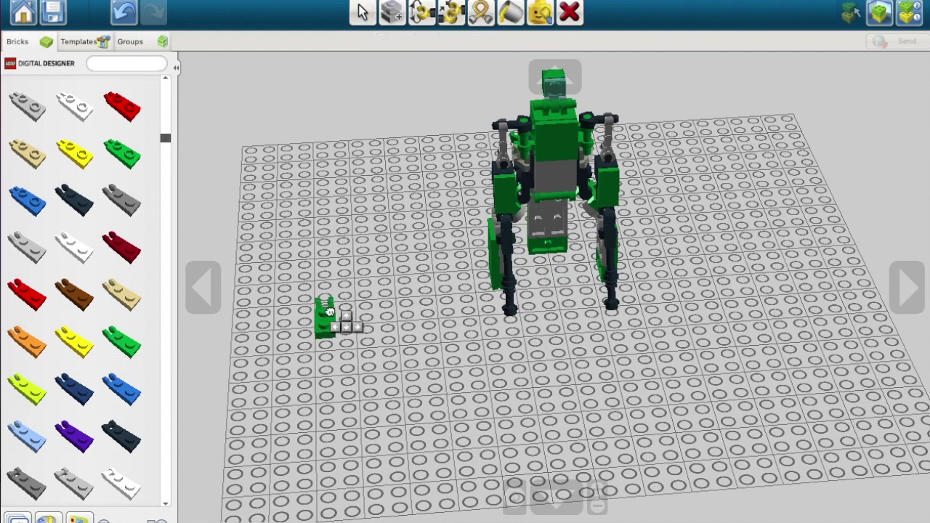
key("Down")
left_click(329, 311)
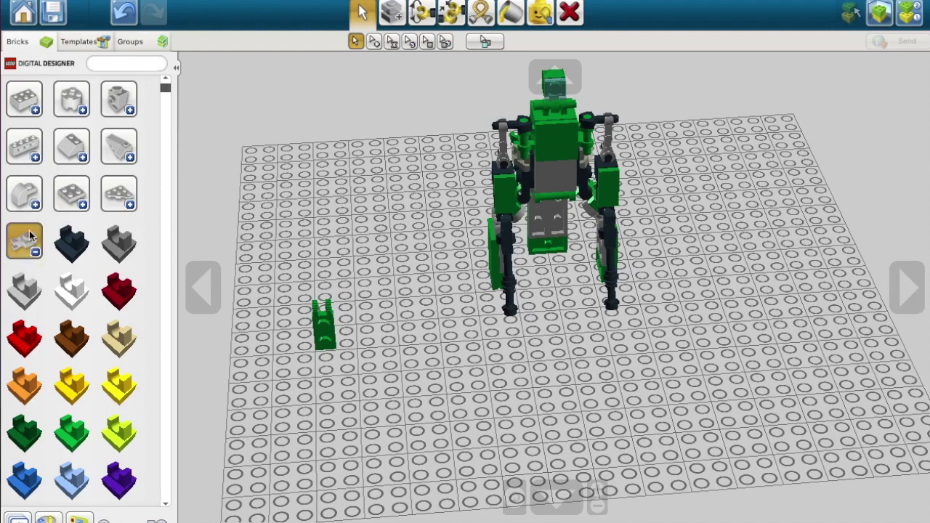
Attach a green 1x2 plate to the upright fork plate beside the robot
scroll(61, 218, "down", 10)
scroll(61, 333, "down", 10)
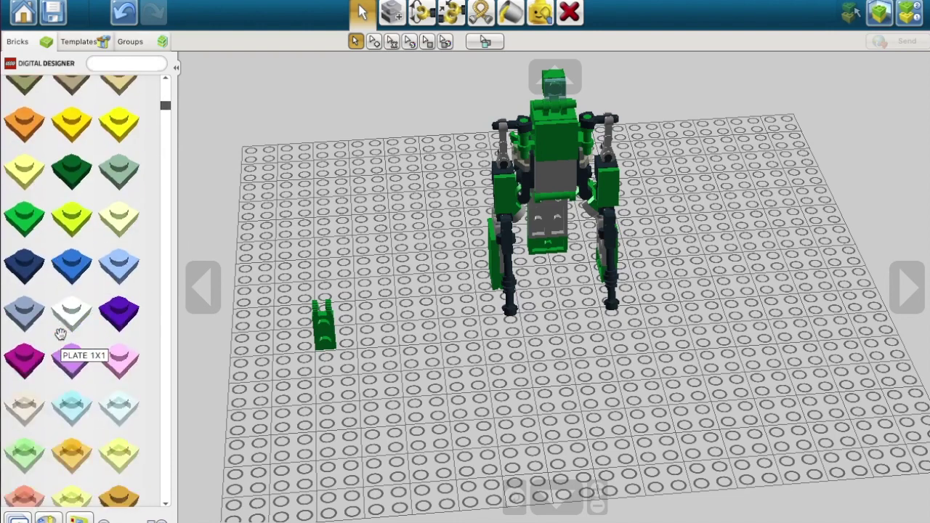
scroll(61, 333, "down", 10)
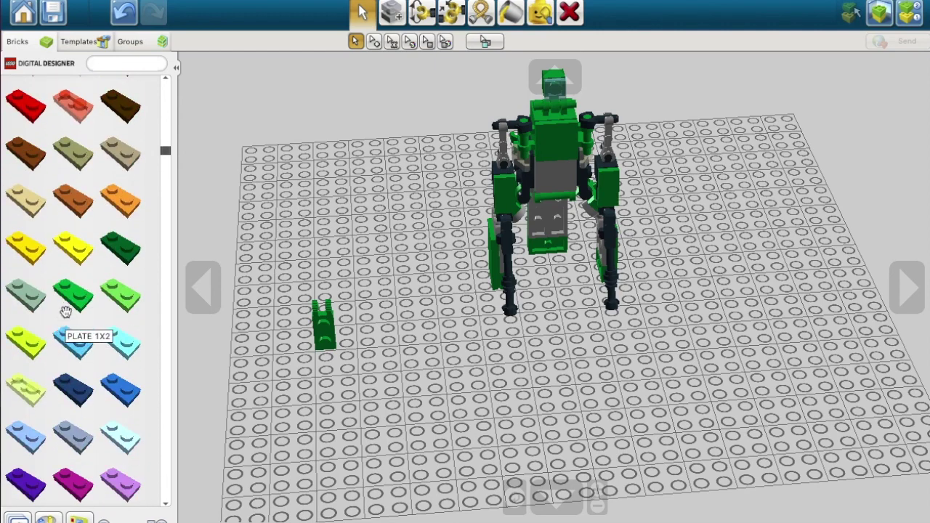
left_click(73, 294)
left_click(239, 367)
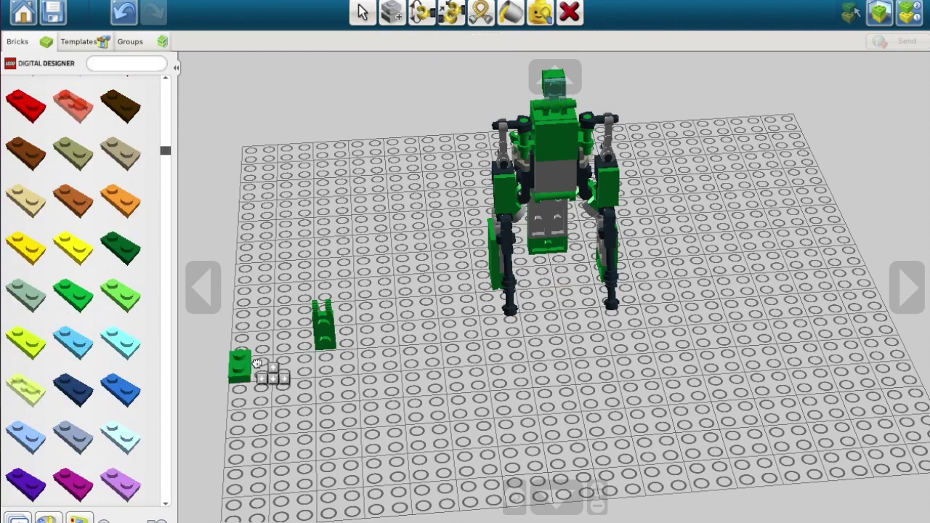
left_click(339, 331)
scroll(70, 297, "up", 15)
scroll(70, 298, "down", 2)
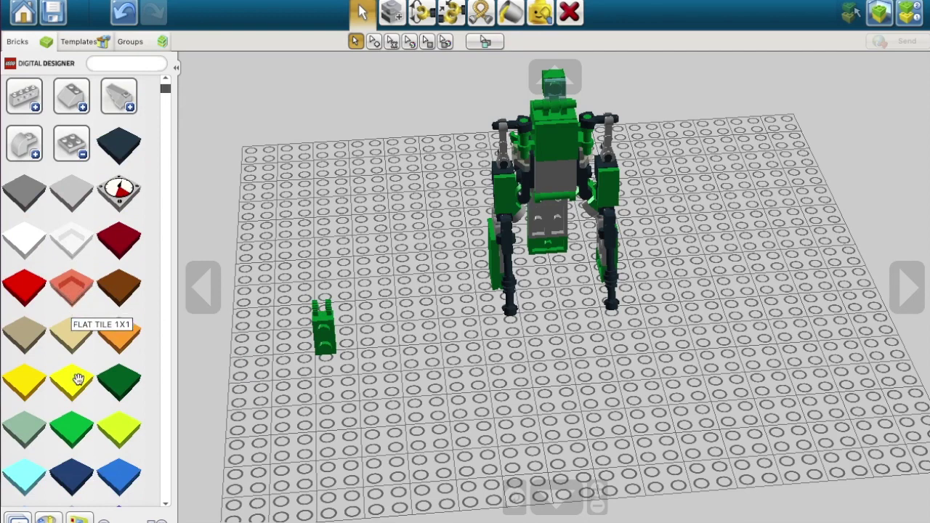
left_click(73, 415)
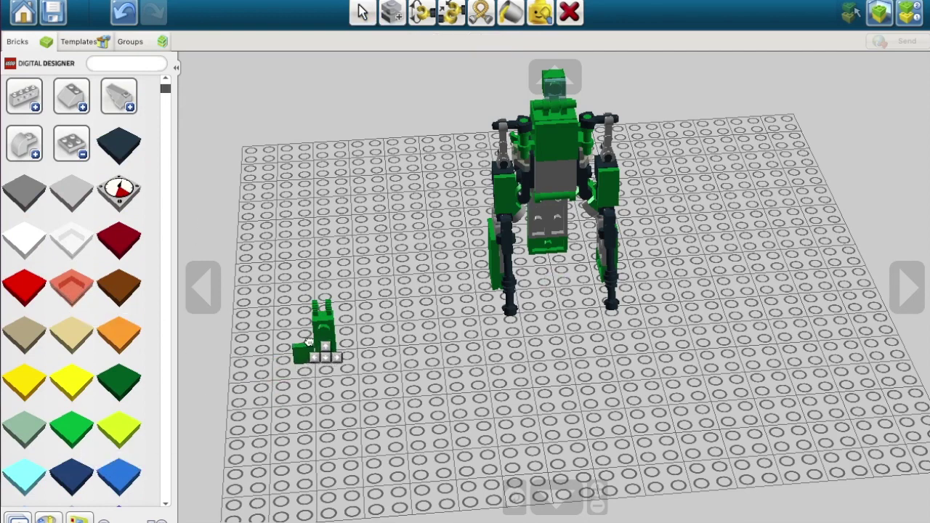
key("Escape")
Attach a green 1x1x2/3 roof tile to the lower end of the upright fork plate assembly
scroll(96, 373, "down", 6)
scroll(96, 373, "down", 10)
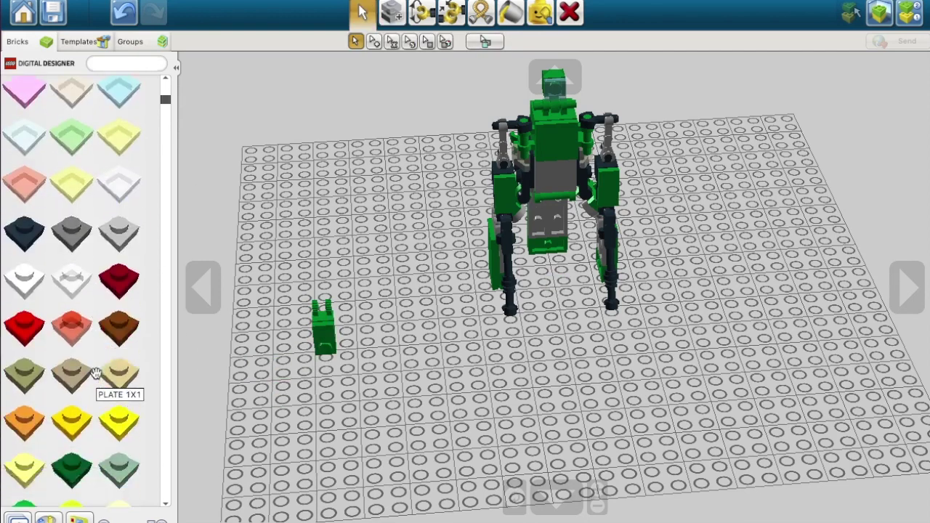
scroll(96, 373, "down", 10)
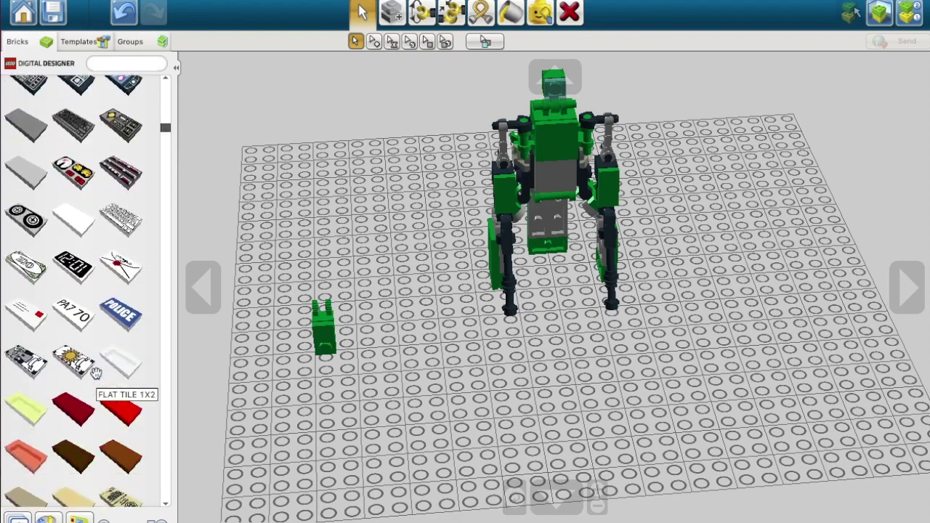
scroll(73, 242, "up", 15)
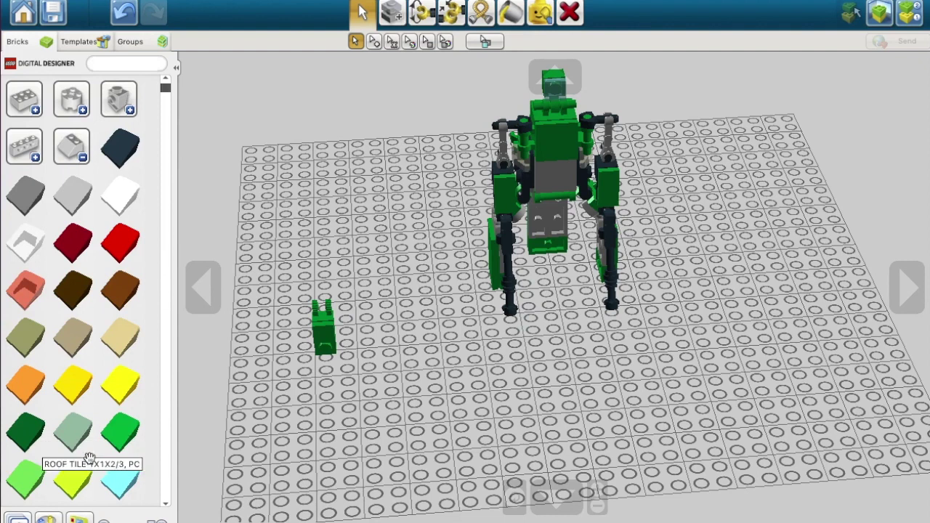
left_click(120, 429)
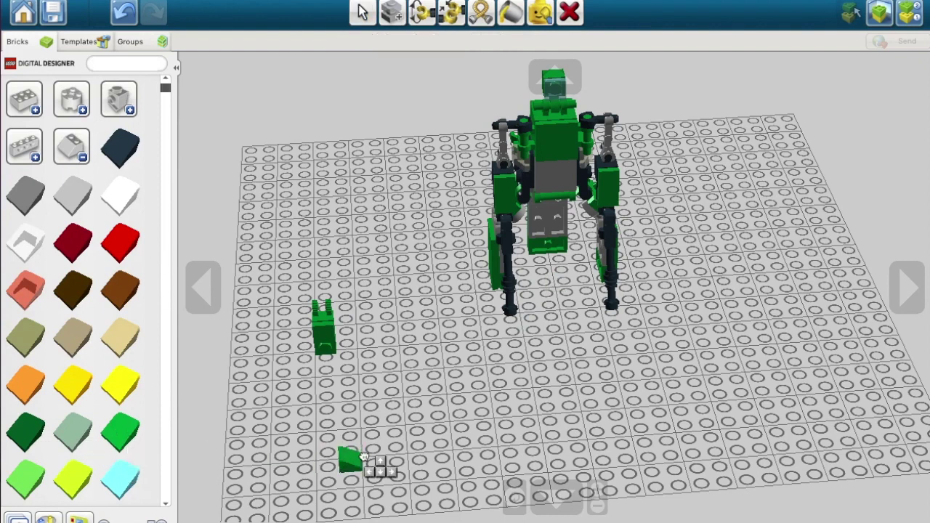
left_click(340, 350)
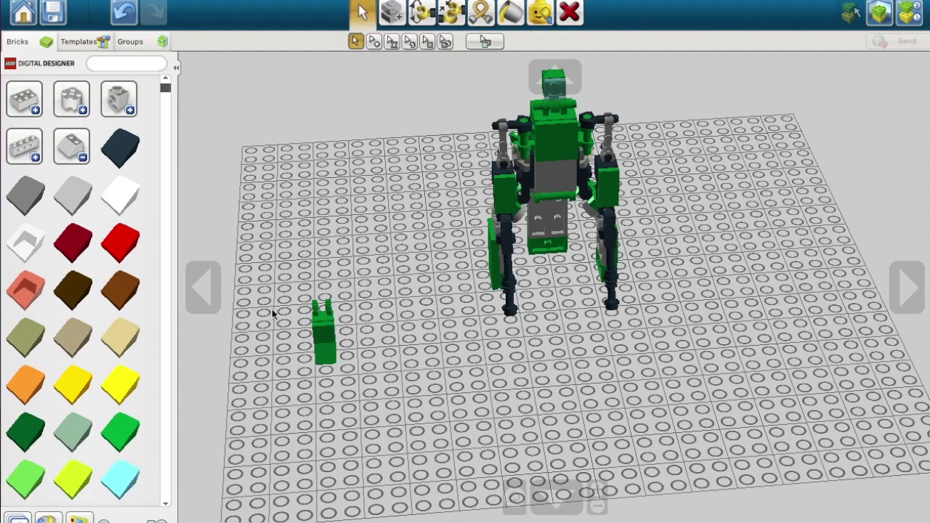
Attach a green 1x2 vertical end-stub plate to the fork at the upper end of the small green assembly
left_click(76, 147)
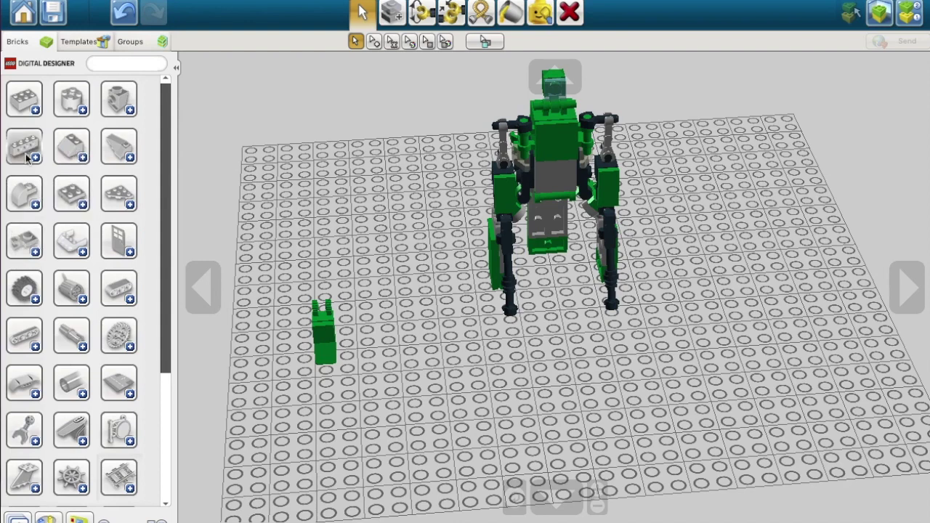
left_click(29, 246)
scroll(29, 245, "down", 6)
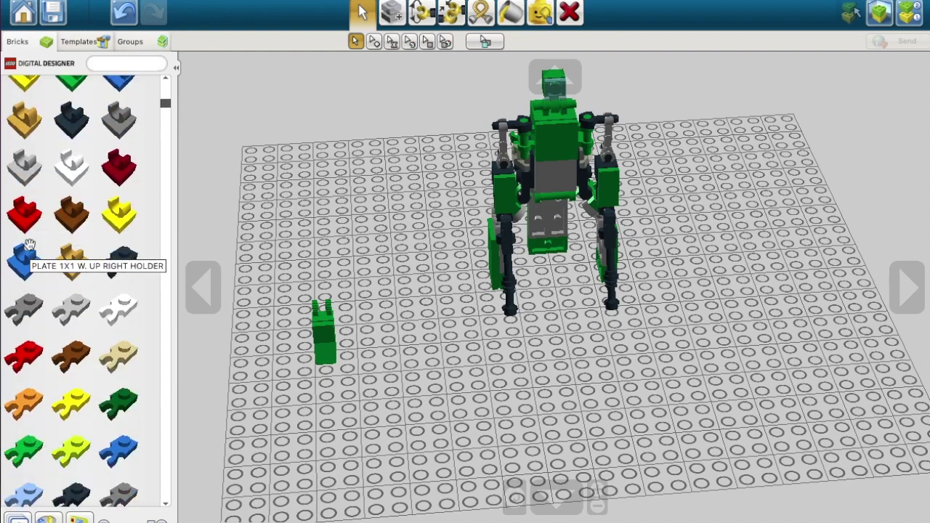
scroll(29, 246, "down", 10)
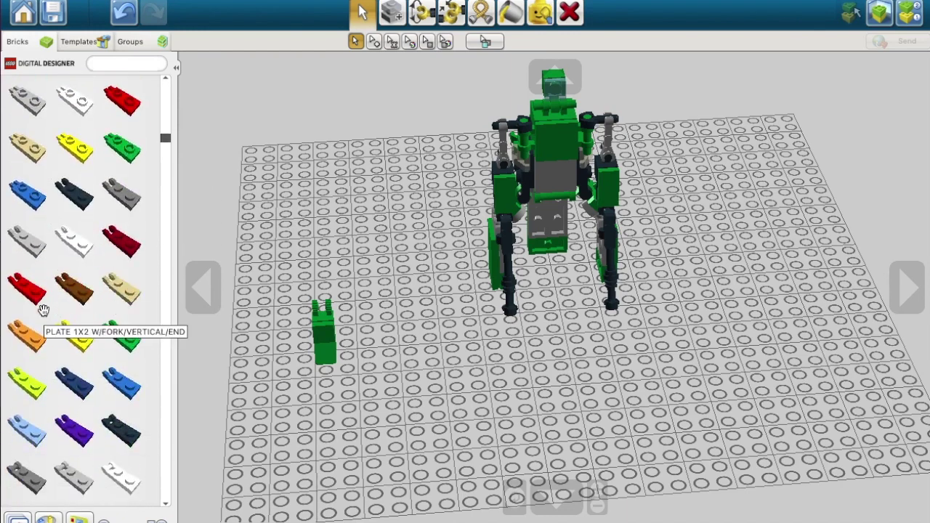
scroll(44, 310, "down", 10)
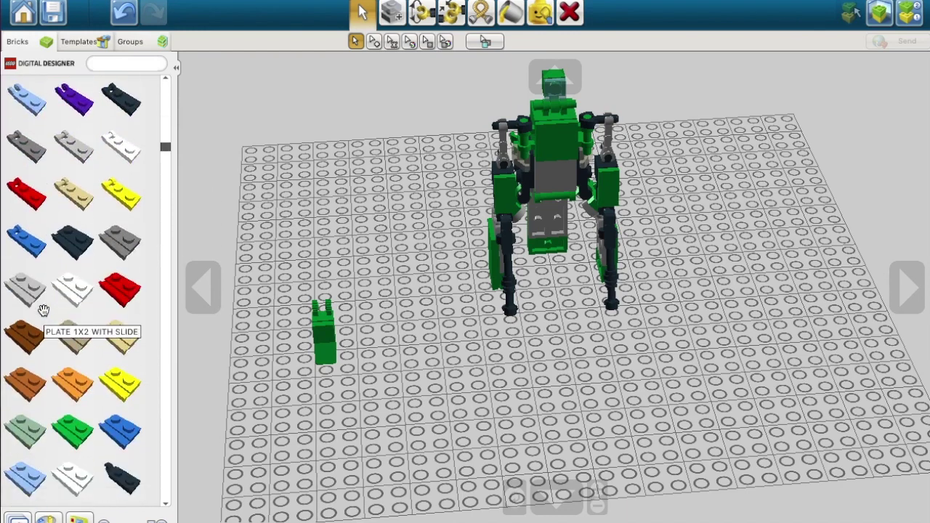
scroll(42, 309, "down", 5)
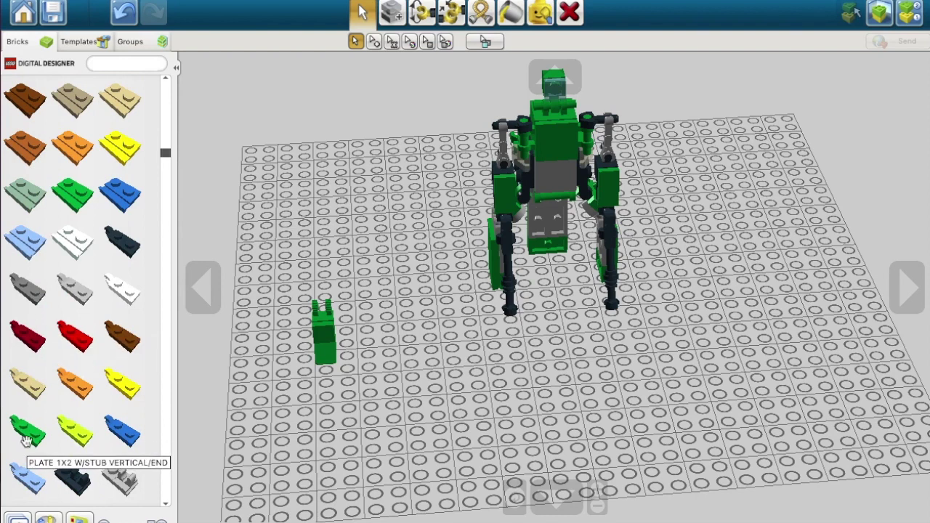
left_click(25, 434)
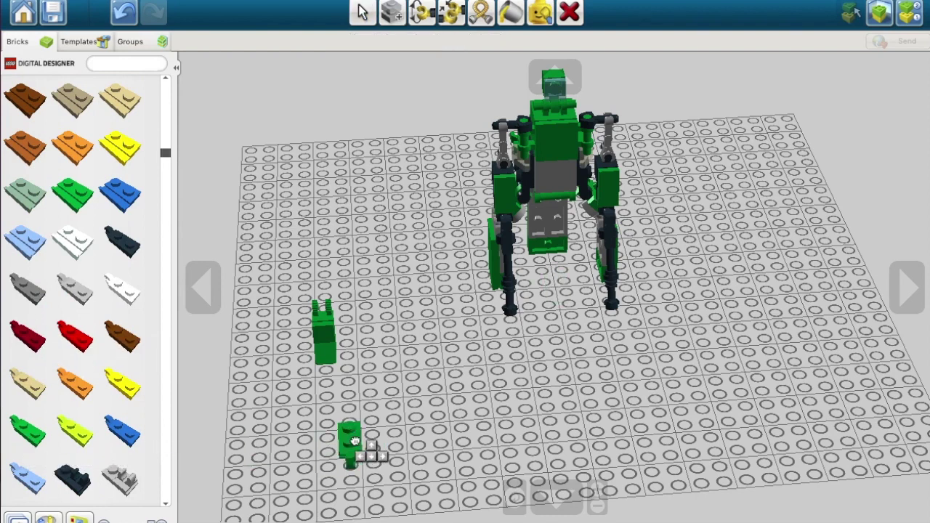
left_click(368, 440)
left_click(322, 305)
Attach a grey 1x1 plate to the lower stud of the green stub plate
scroll(29, 245, "up", 10)
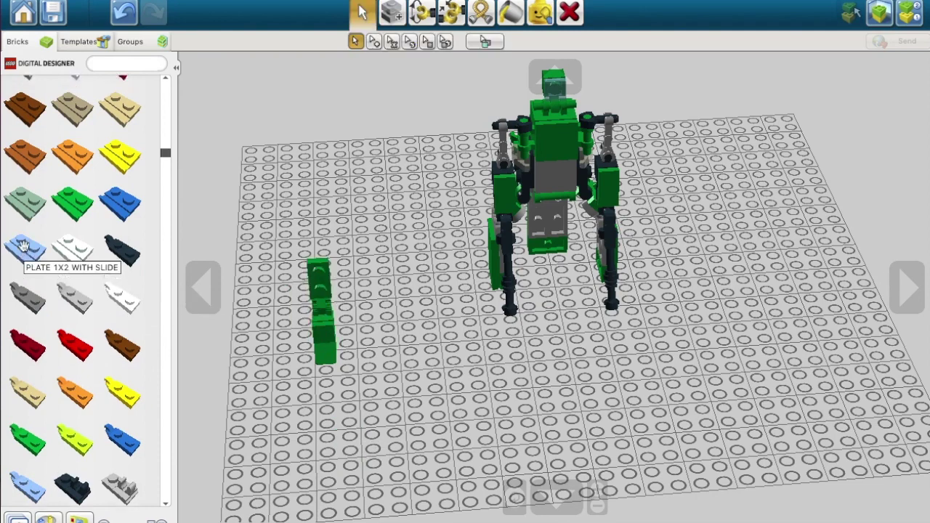
left_click(24, 249)
left_click(72, 193)
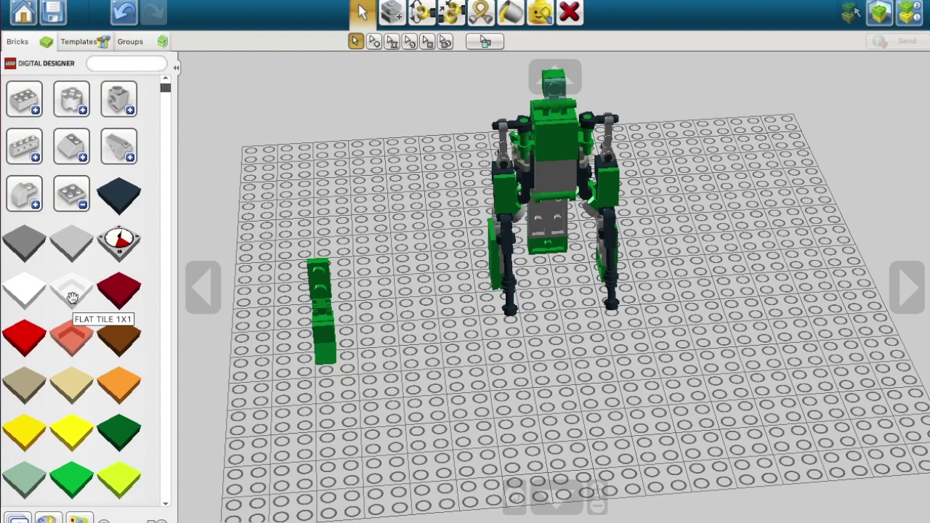
scroll(73, 298, "down", 10)
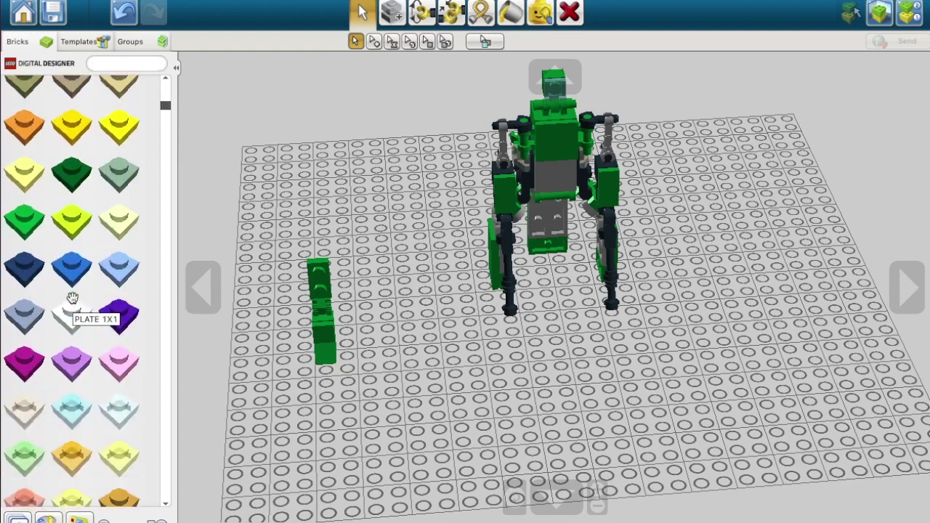
scroll(72, 298, "up", 3)
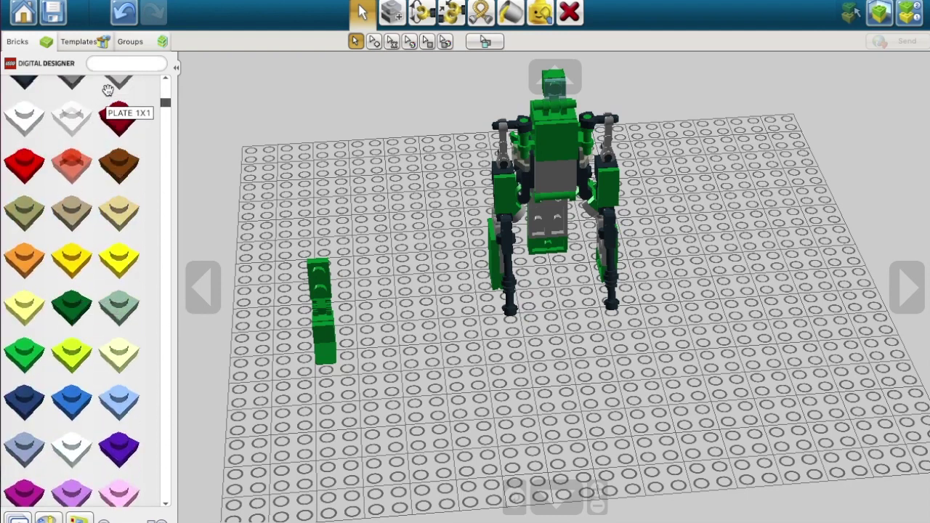
left_click(108, 89)
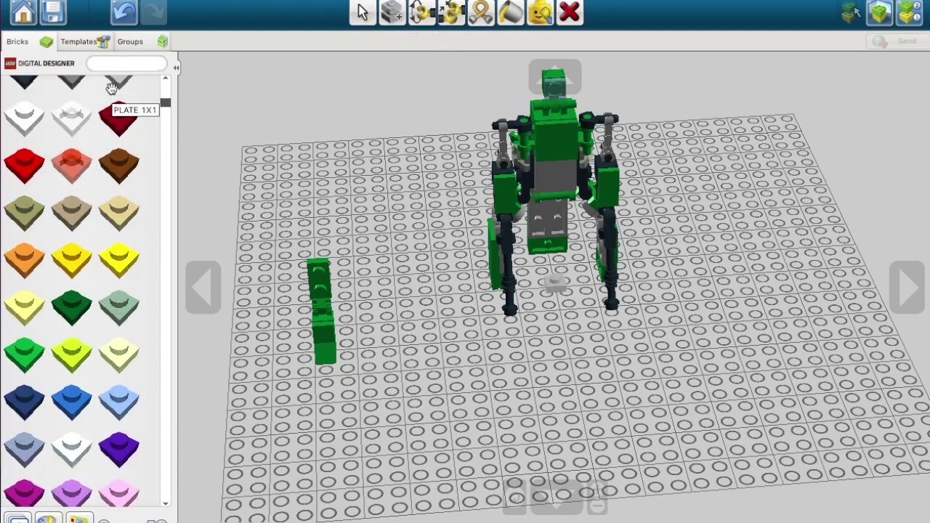
left_click(325, 296)
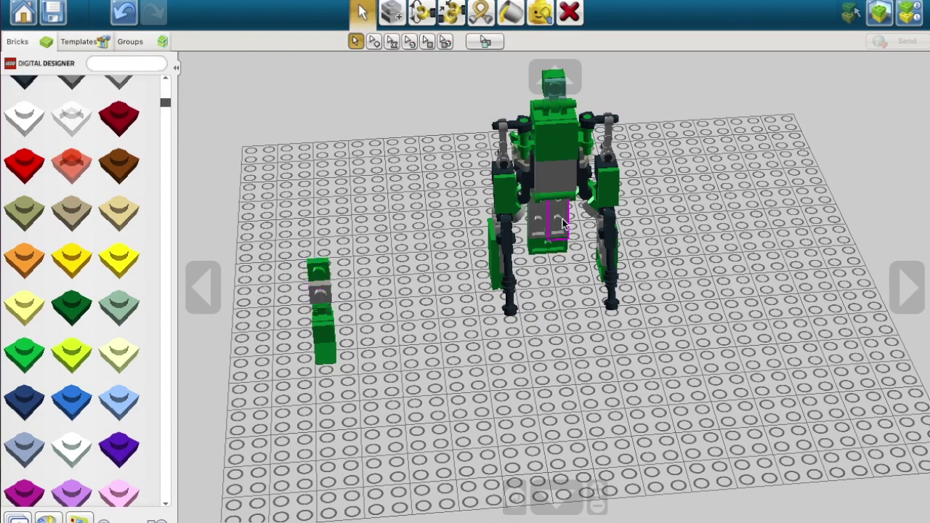
left_click(907, 287)
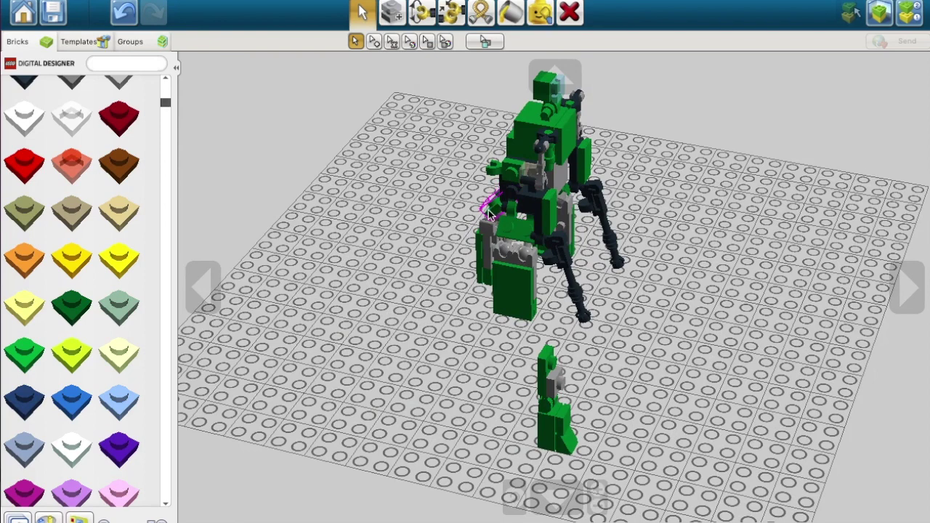
left_click(393, 12)
key("Left")
key("Left")
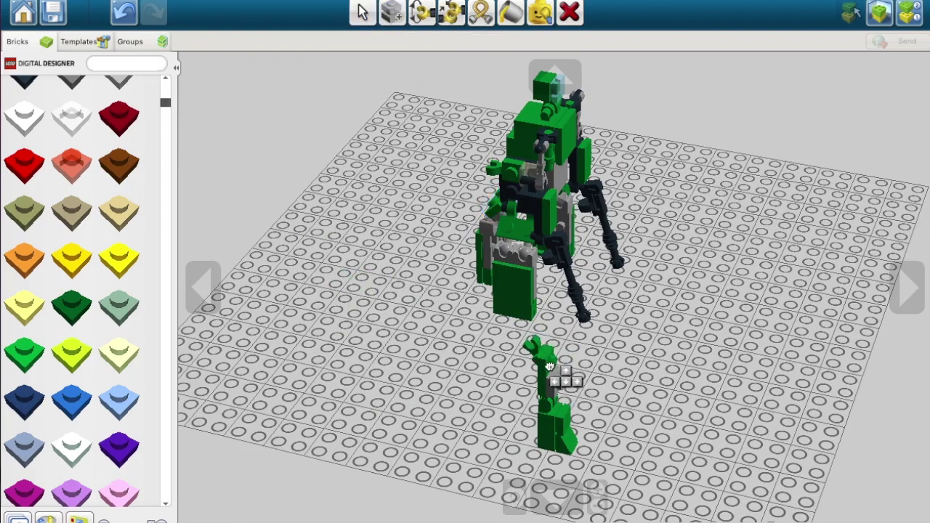
left_click(203, 286)
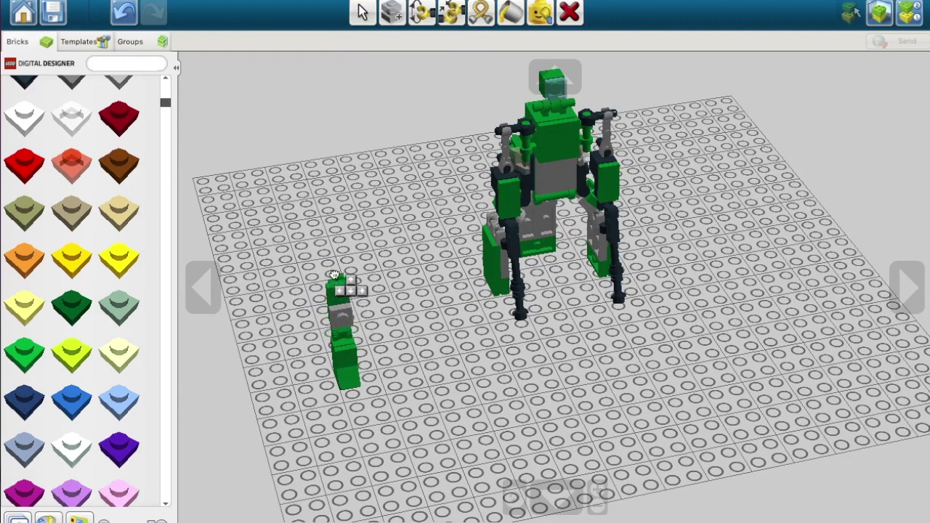
left_click(340, 287)
left_click(907, 289)
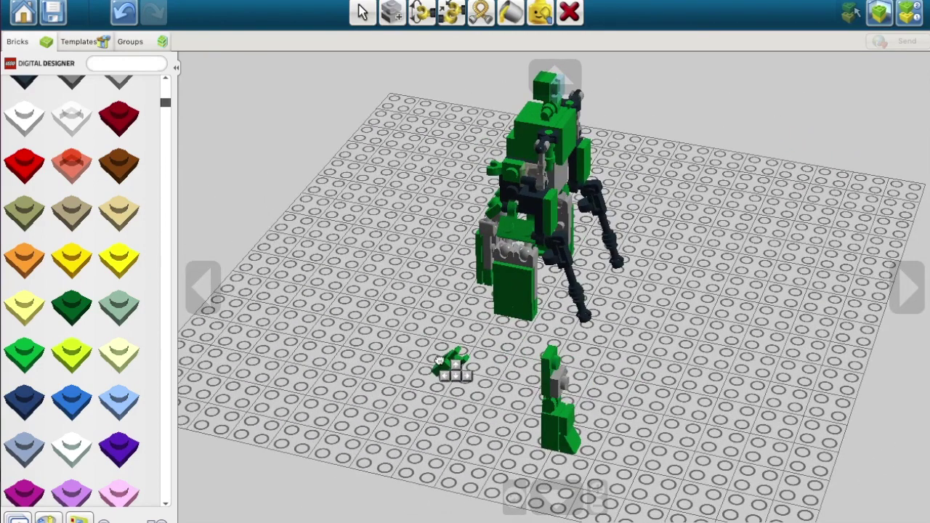
key("Right")
key("Right")
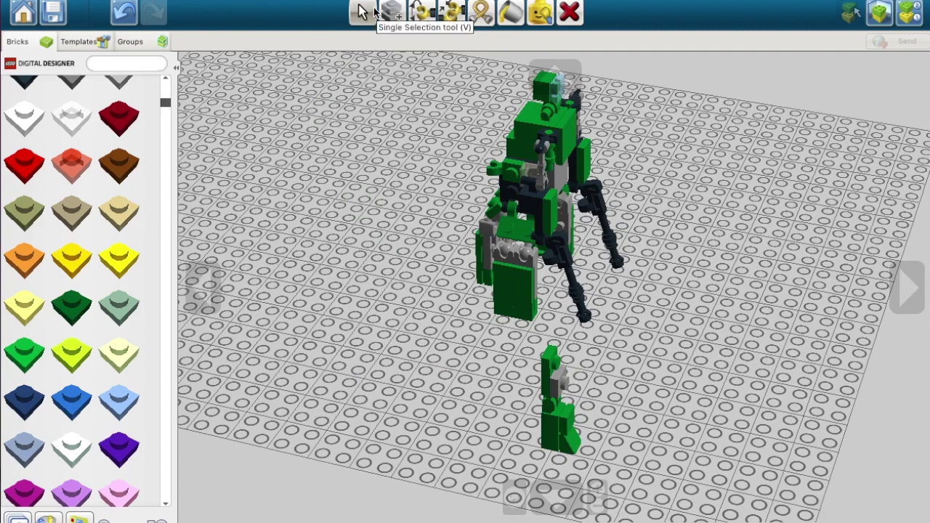
Clone a green hinge plate from the robot's side and attach it to the top stud of the small assembly
left_click(362, 12)
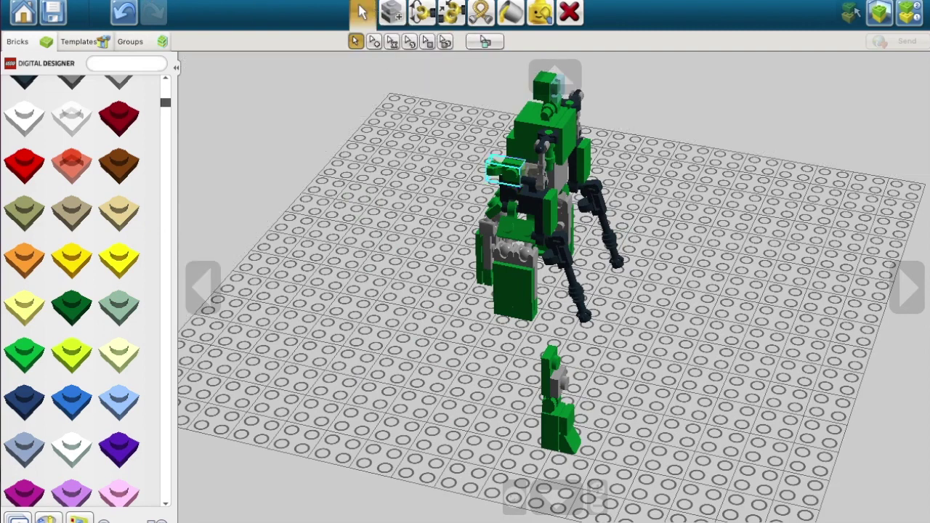
left_click(392, 12)
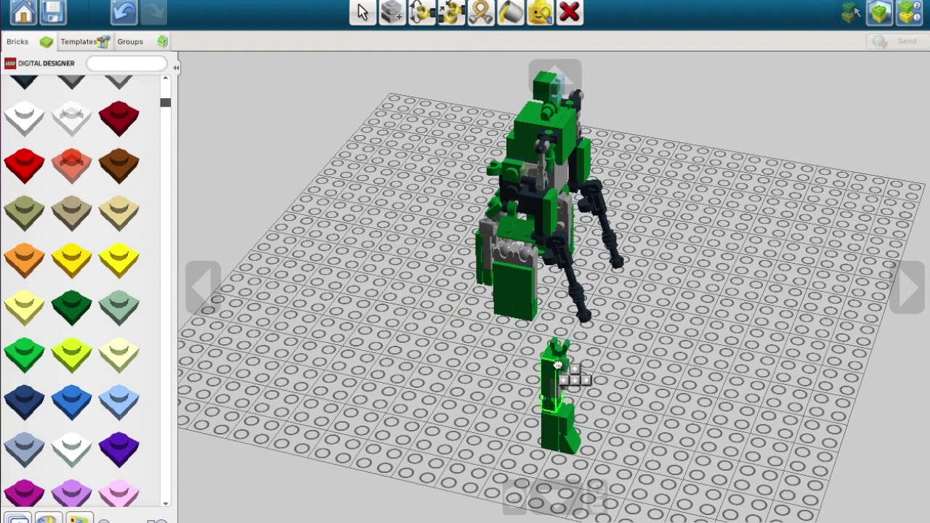
left_click(570, 367)
Cover the front of the small assembly's upper section with an upright grey 1x2 flat tile
scroll(58, 251, "up", 3)
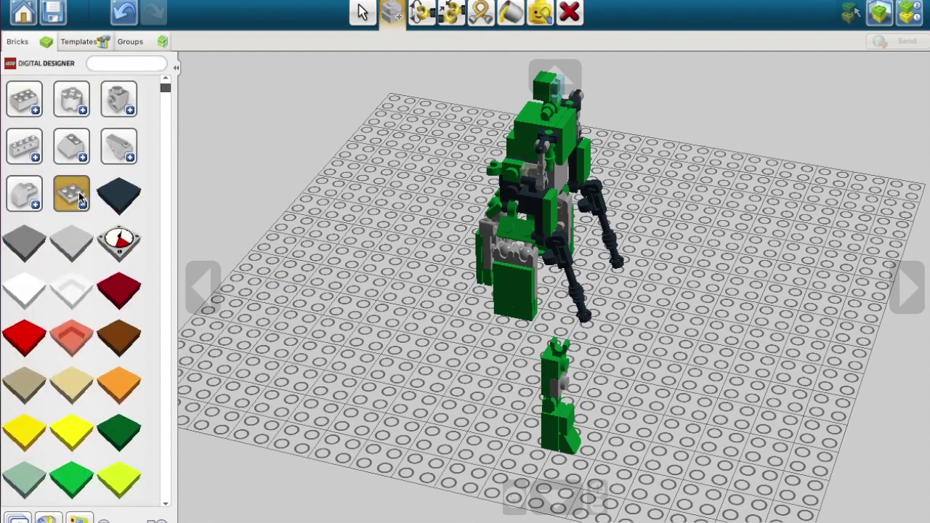
left_click(63, 203)
left_click(58, 207)
scroll(55, 291, "down", 10)
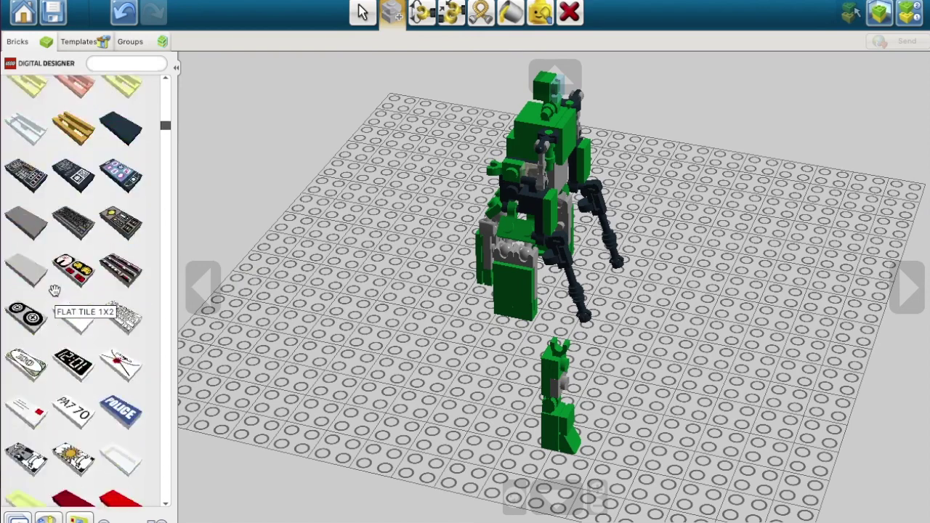
scroll(55, 290, "down", 6)
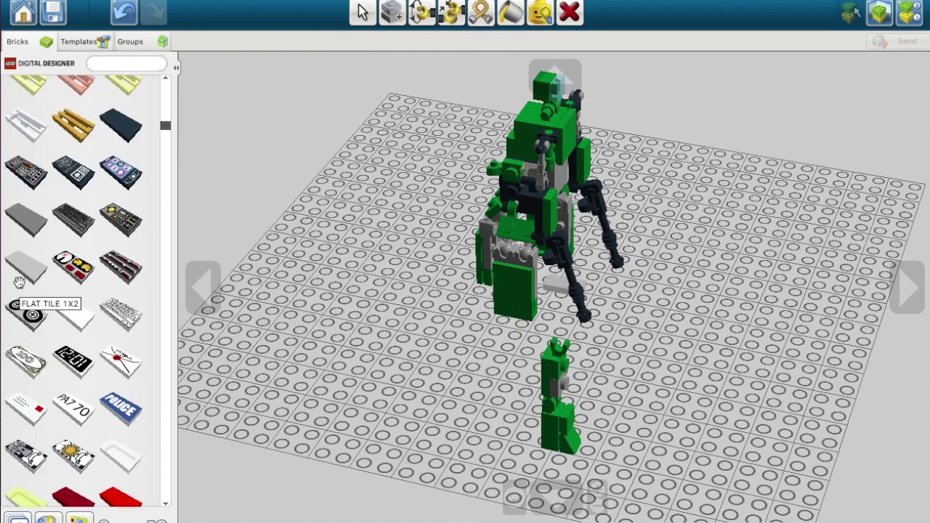
left_click(22, 280)
key("Up")
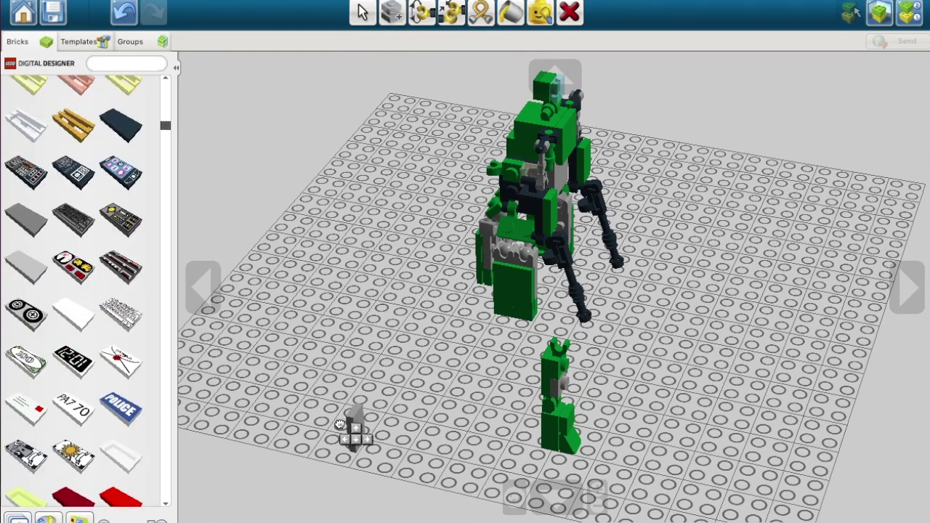
left_click(573, 378)
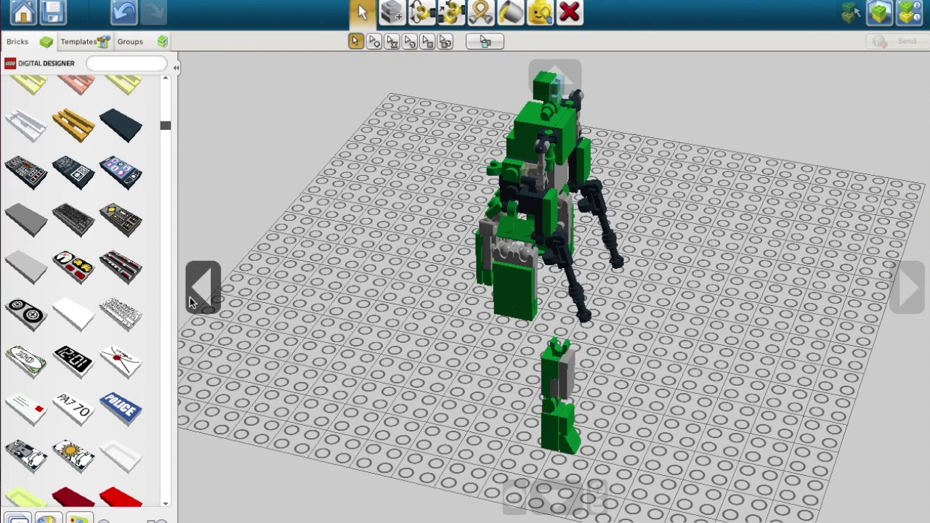
Clone the finished green and grey panel assembly and attach the copy and the original side by side to the robot's front waist hinge
left_click(193, 301)
left_click(392, 13)
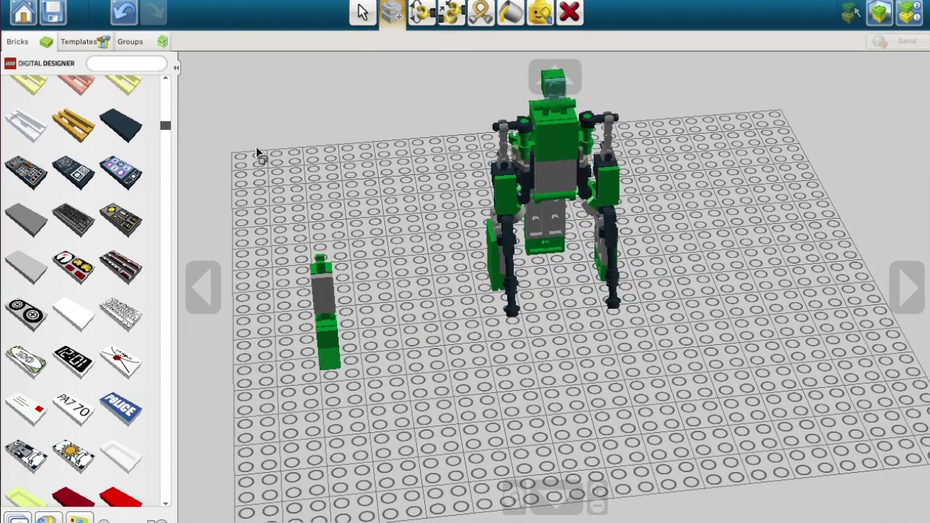
left_click_drag(249, 158, 372, 393)
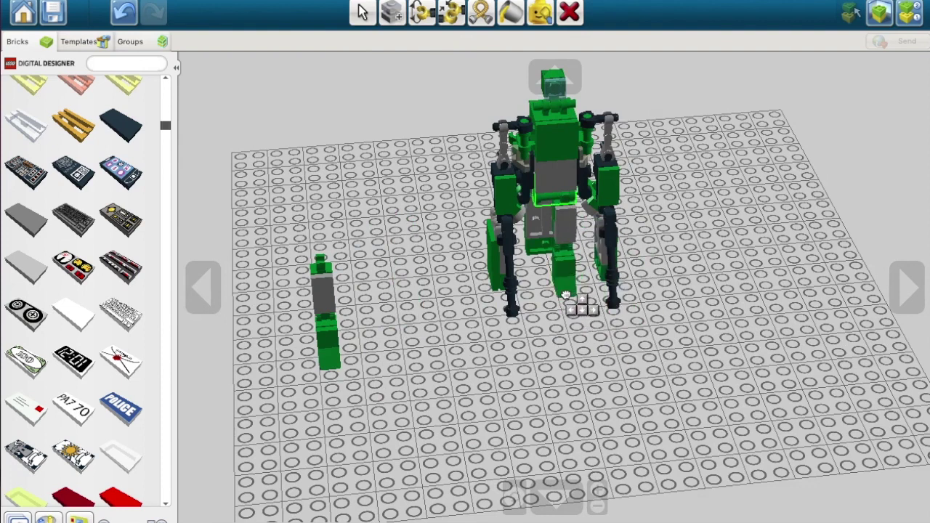
left_click(569, 301)
left_click(362, 13)
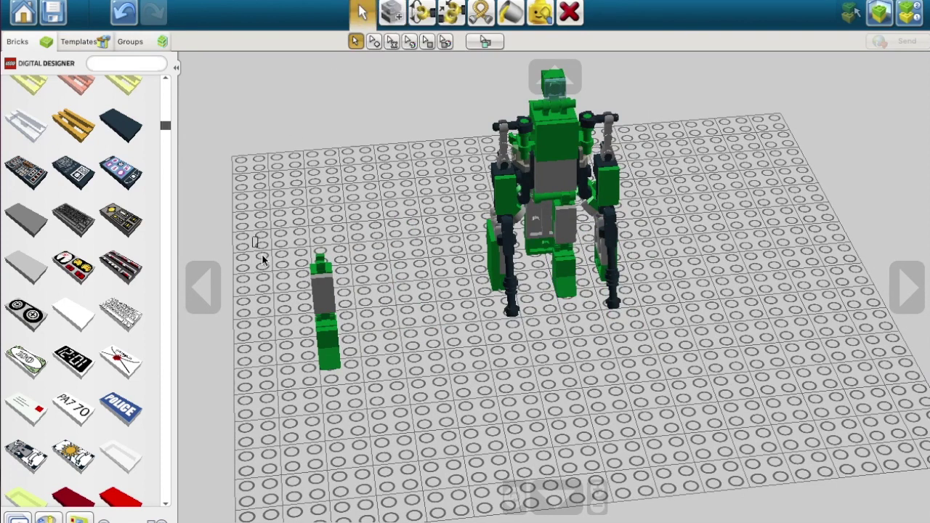
left_click_drag(255, 236, 371, 436)
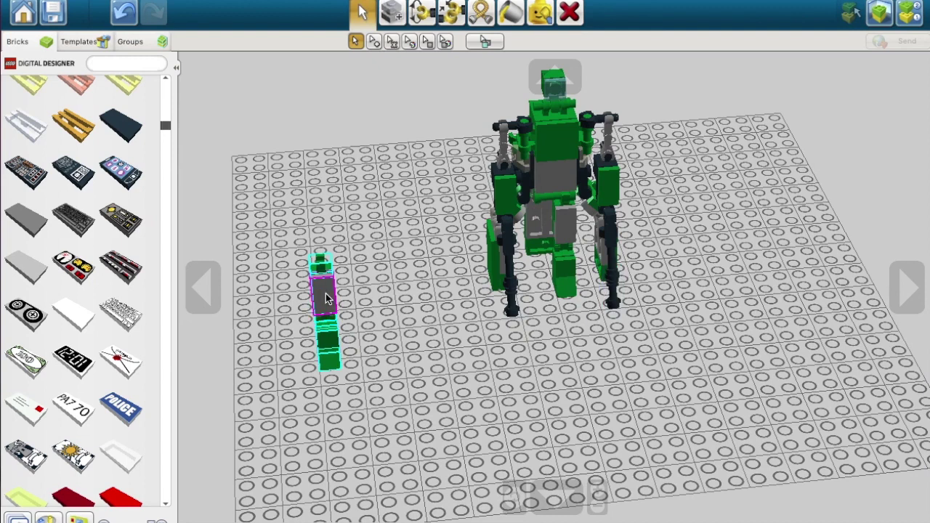
left_click_drag(326, 298, 554, 226)
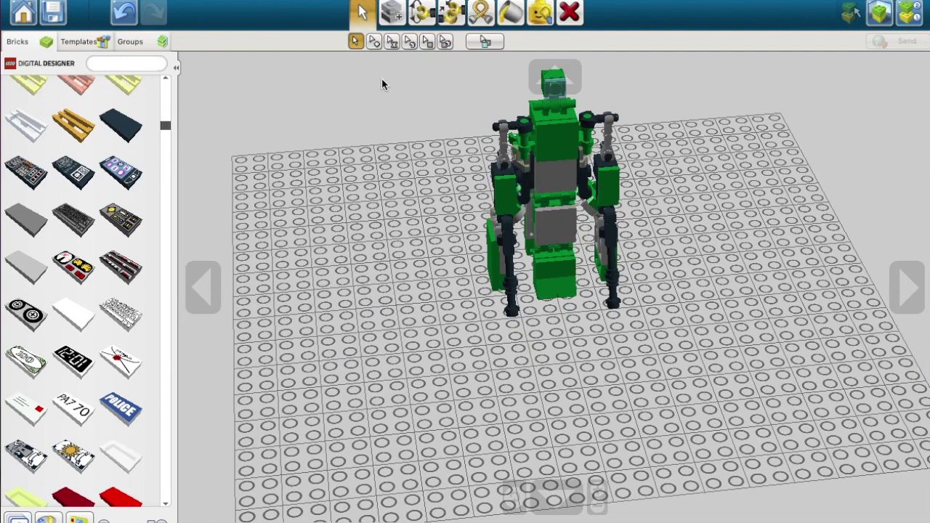
Select the whole robot with its new front panels and reposition it slightly on the baseplate
left_click_drag(415, 328, 660, 52)
left_click_drag(554, 145, 554, 140)
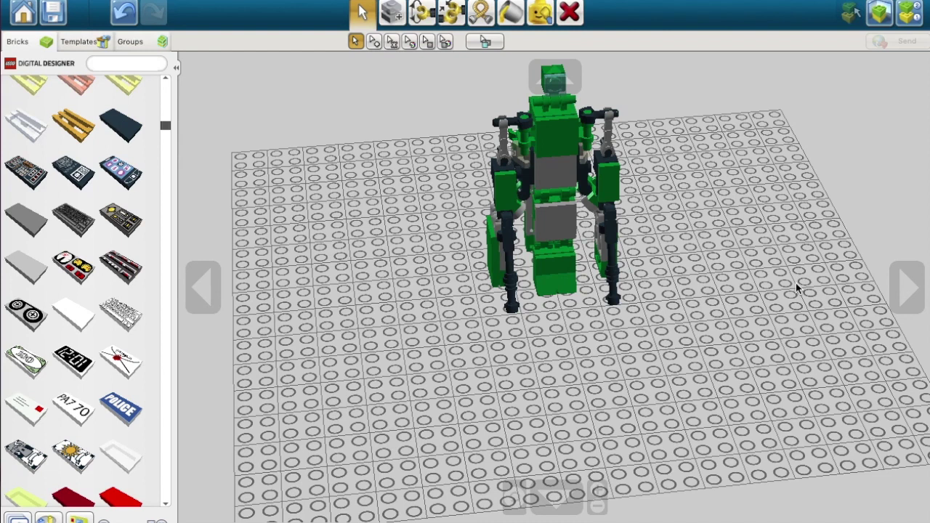
Multi-select the green, black and grey bricks making up the waist and hanging hip panel on one side of the robot
left_click(547, 90)
left_click(514, 509)
scroll(330, 414, "down", 3)
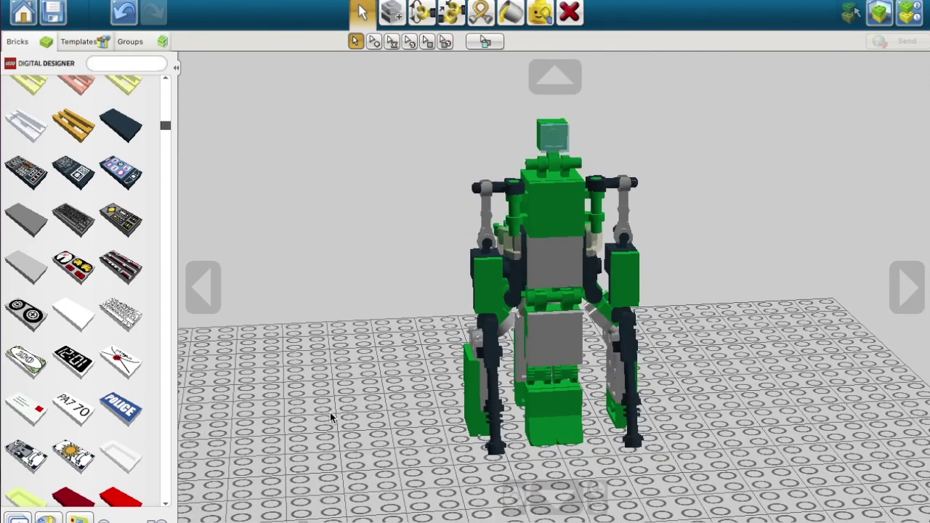
left_click(909, 291)
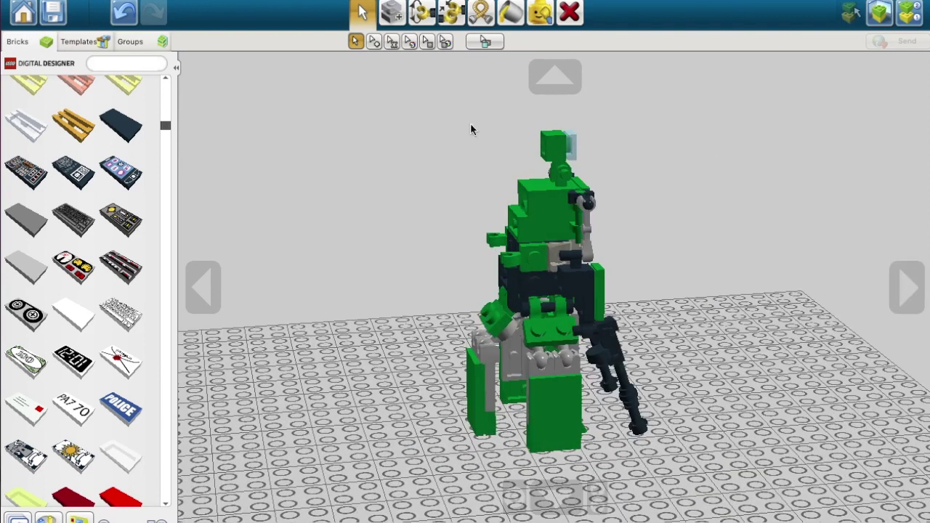
left_click(374, 42)
left_click(545, 263)
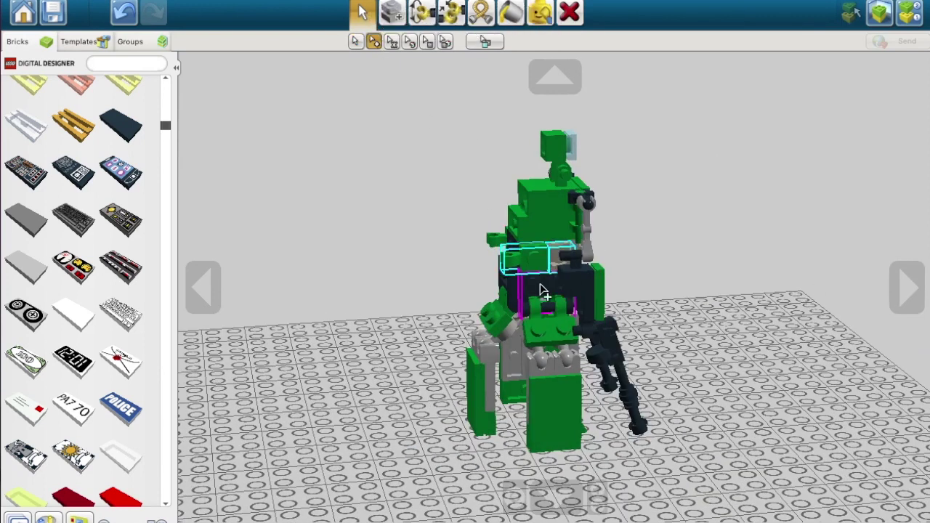
left_click(542, 320)
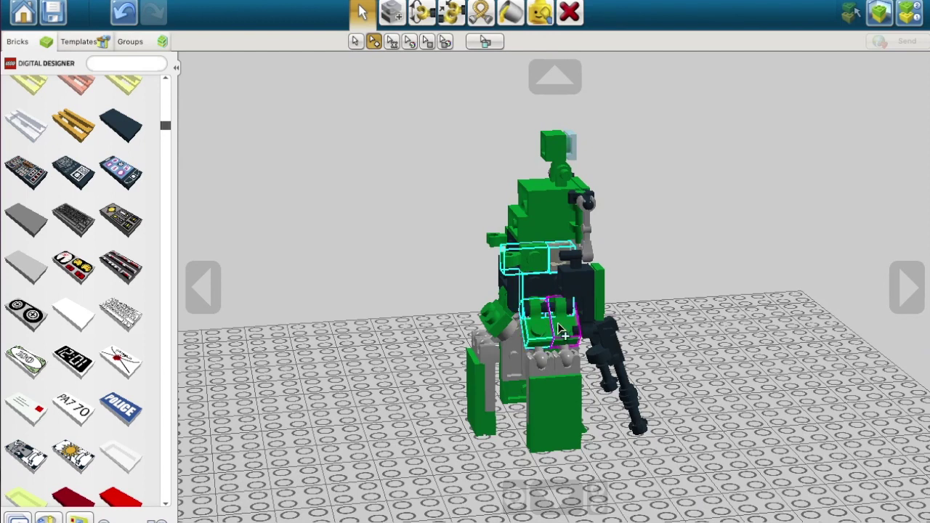
left_click(540, 366)
left_click(563, 367)
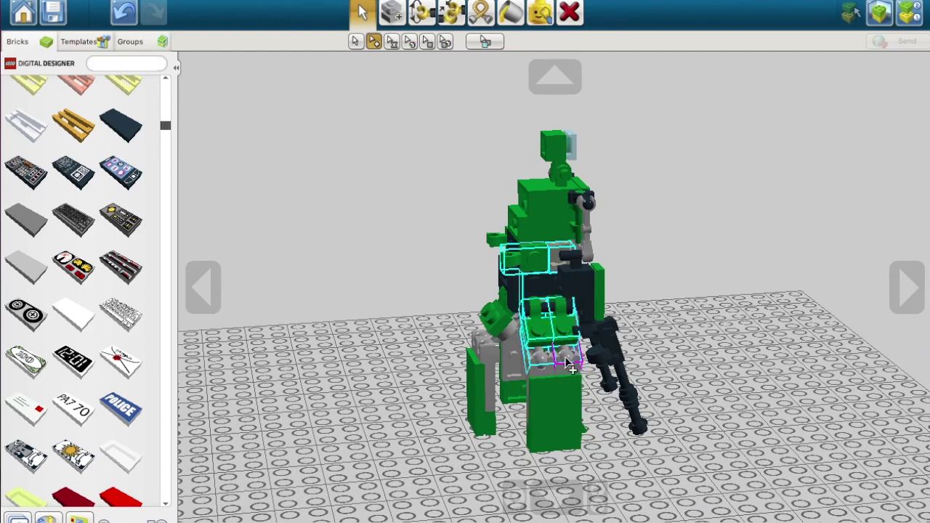
left_click(539, 386)
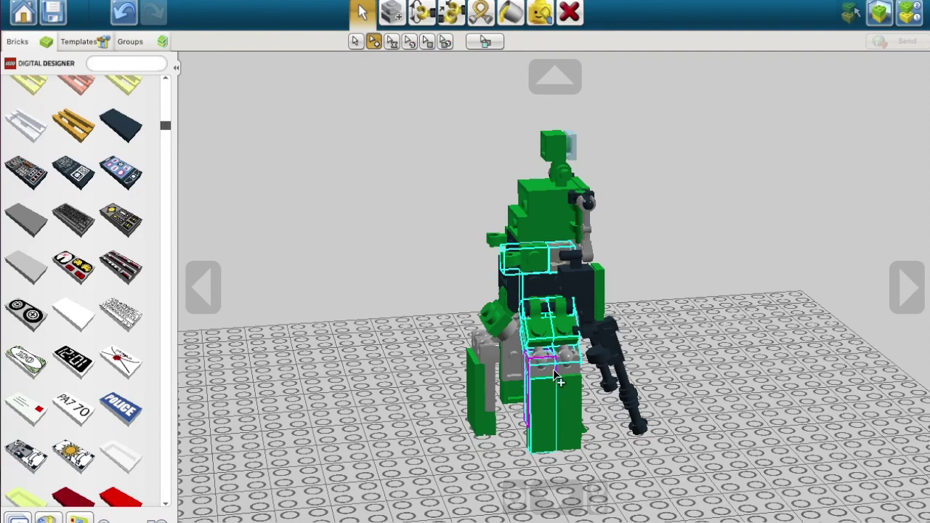
left_click(559, 379)
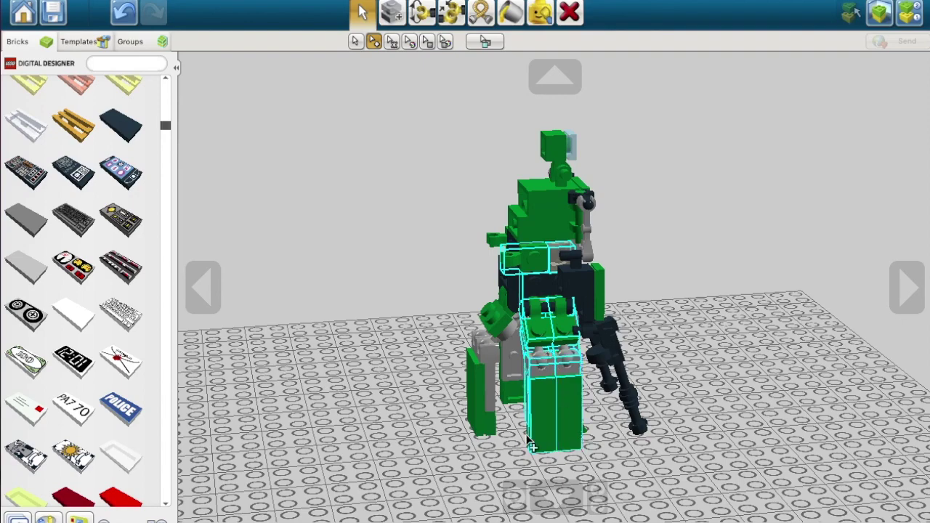
Add the robot's rear waist bricks and the complete green and grey rear hanging panel to the selection
left_click(907, 287)
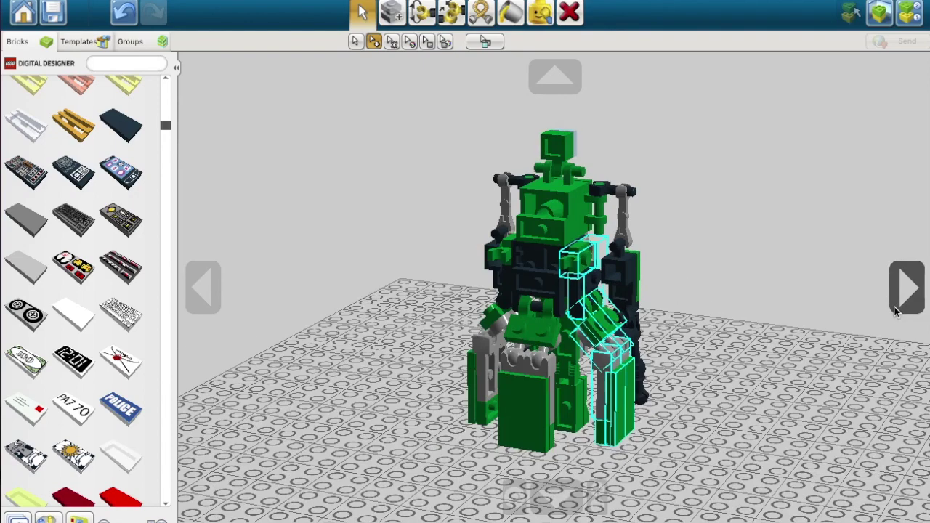
left_click(907, 287)
left_click(568, 259)
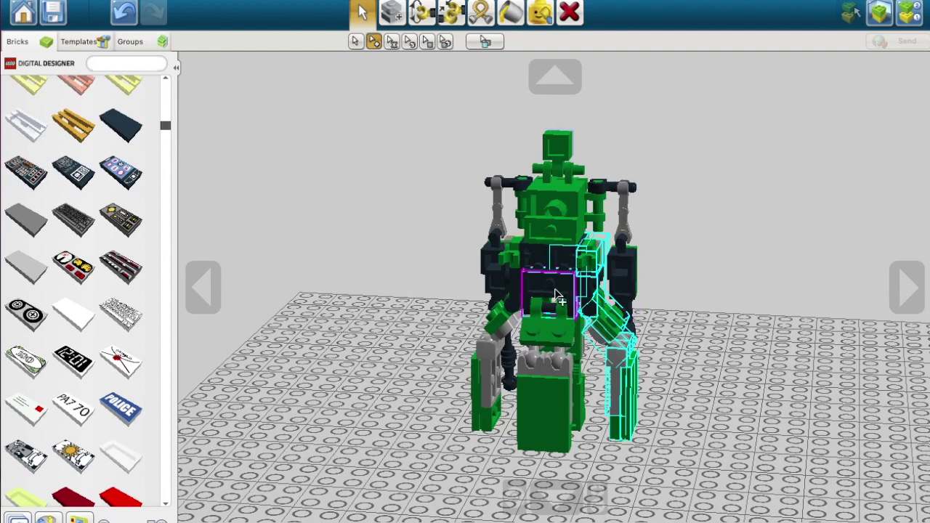
left_click(551, 312)
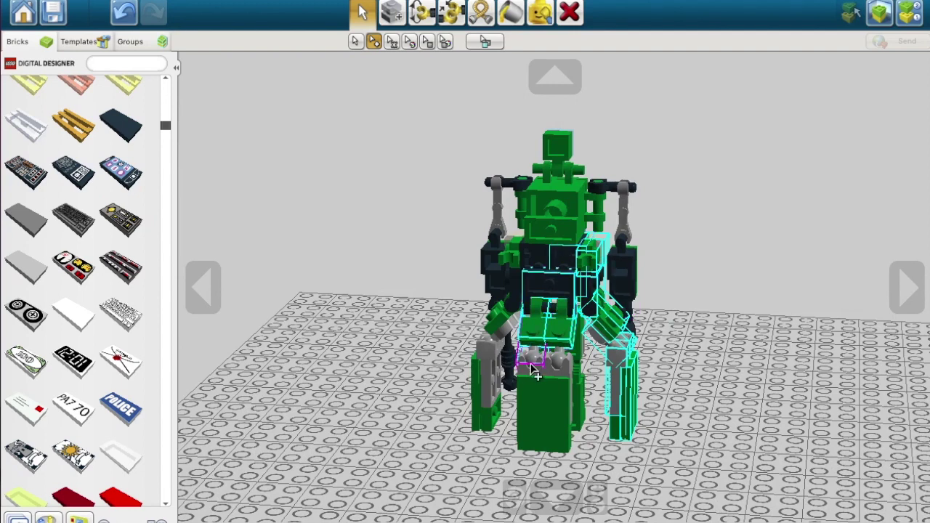
left_click(532, 365)
left_click(563, 368)
left_click(527, 377)
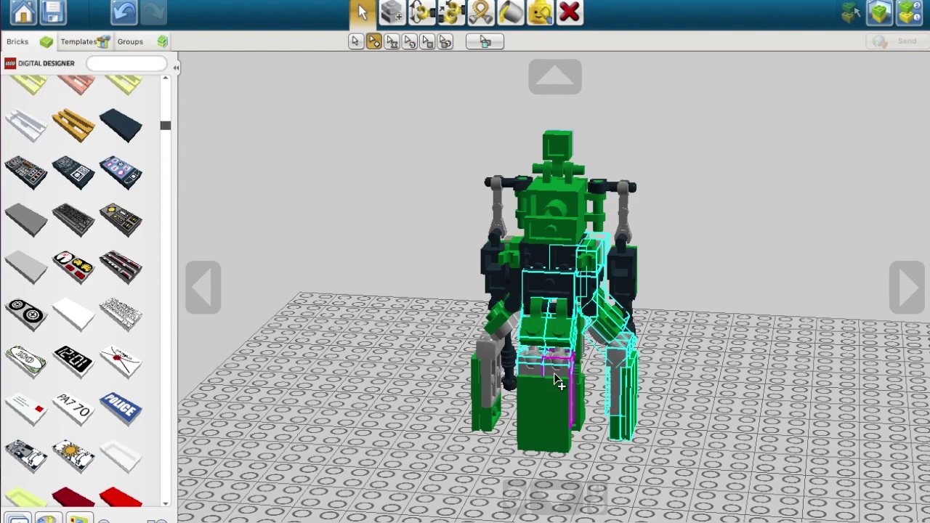
left_click(558, 383)
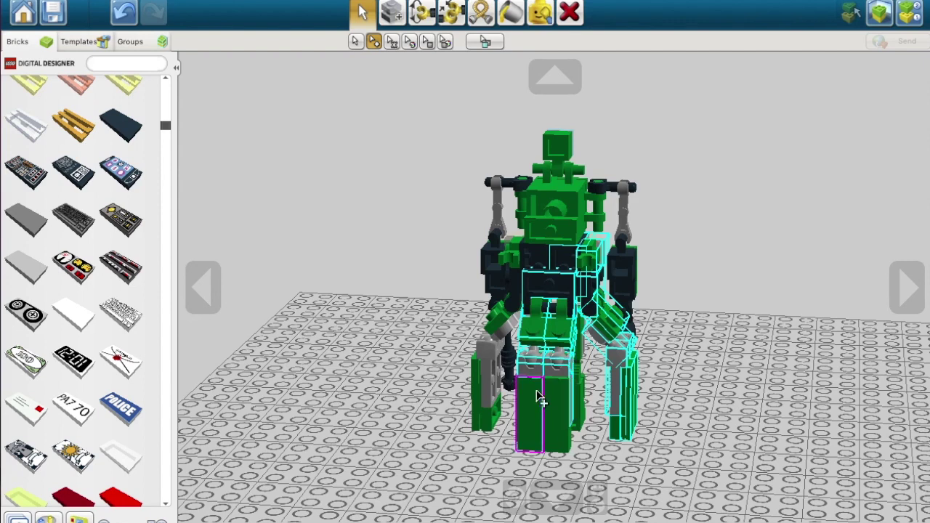
left_click(572, 445)
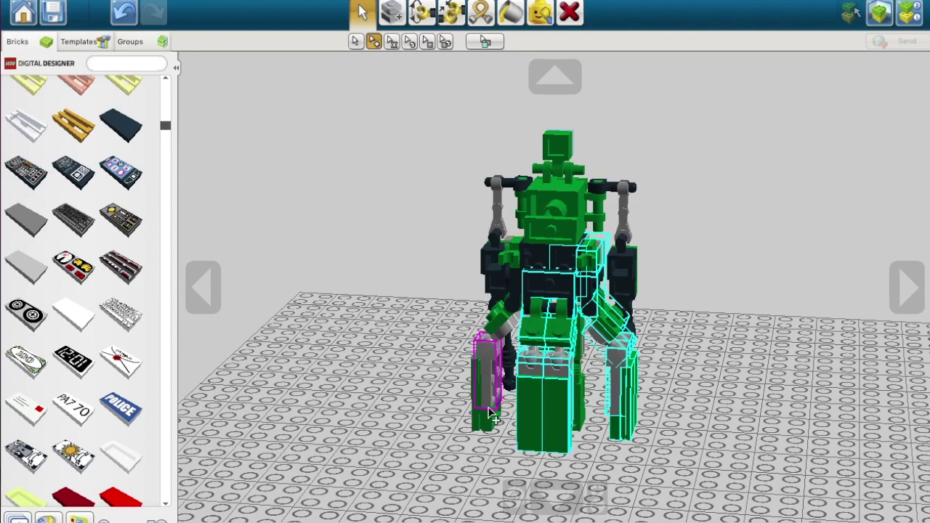
Add the opposite hip panel and waist bricks to the selection and pull the whole skirt assembly off to the robot's side
left_click(489, 382)
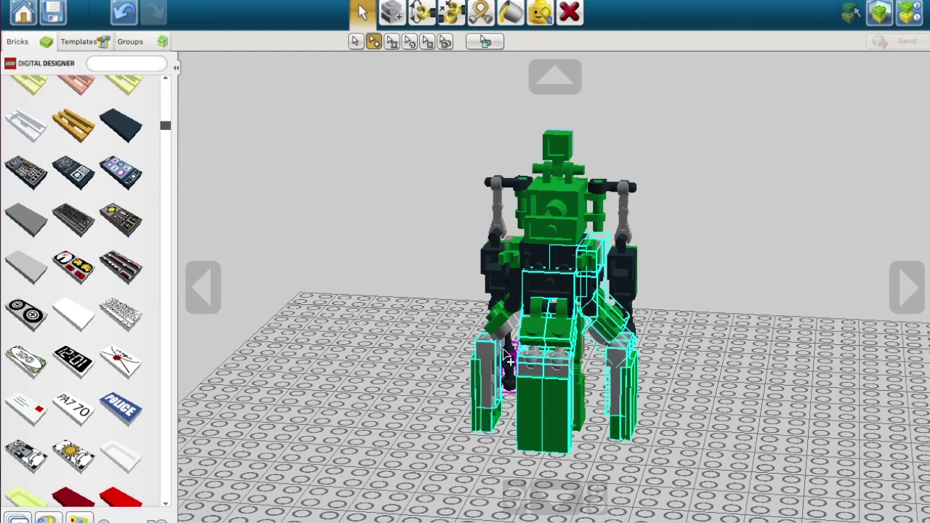
left_click(894, 313)
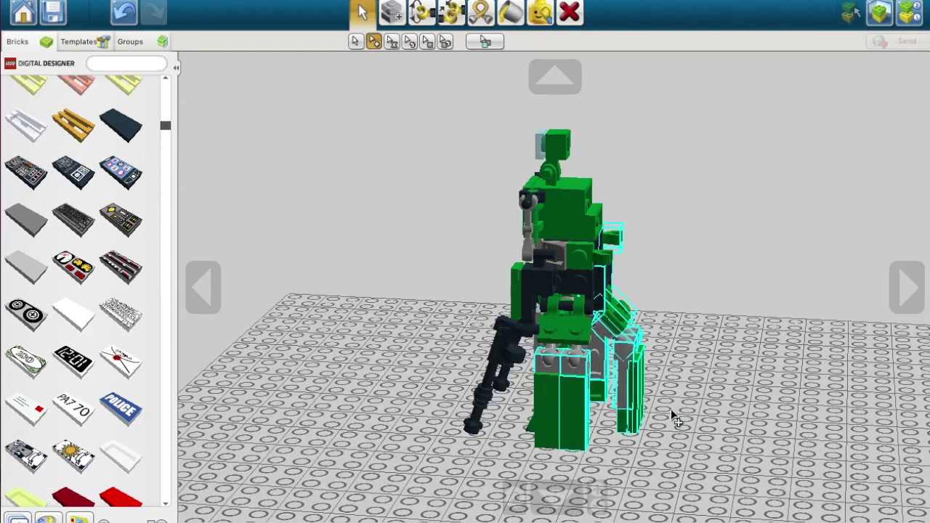
left_click(570, 322)
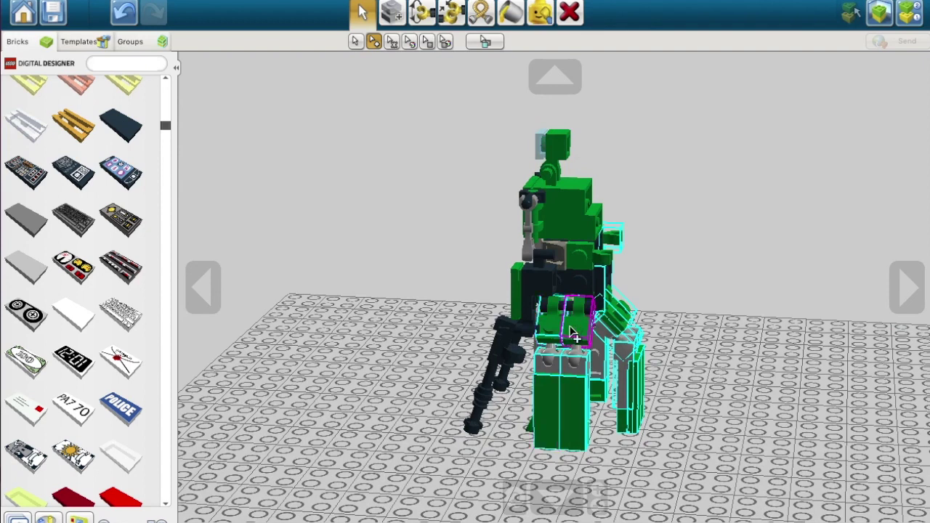
left_click(563, 268)
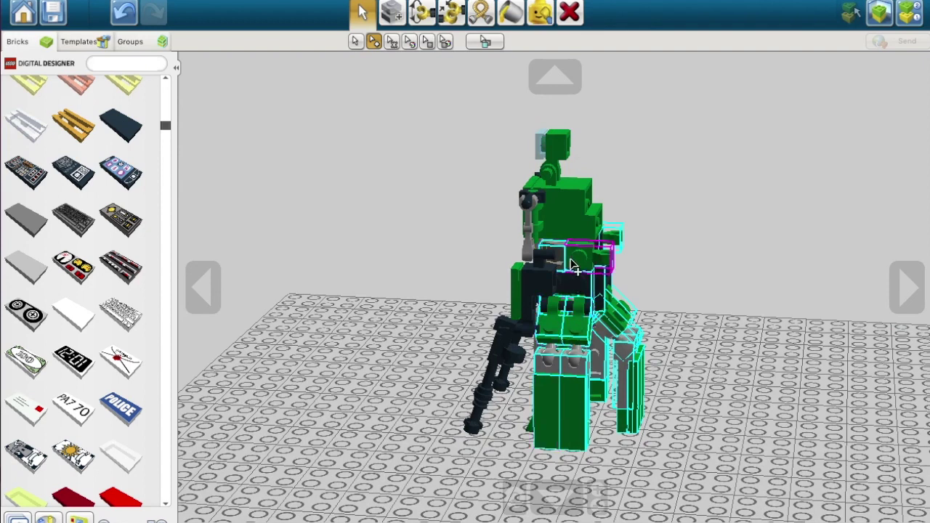
left_click_drag(574, 266, 777, 341)
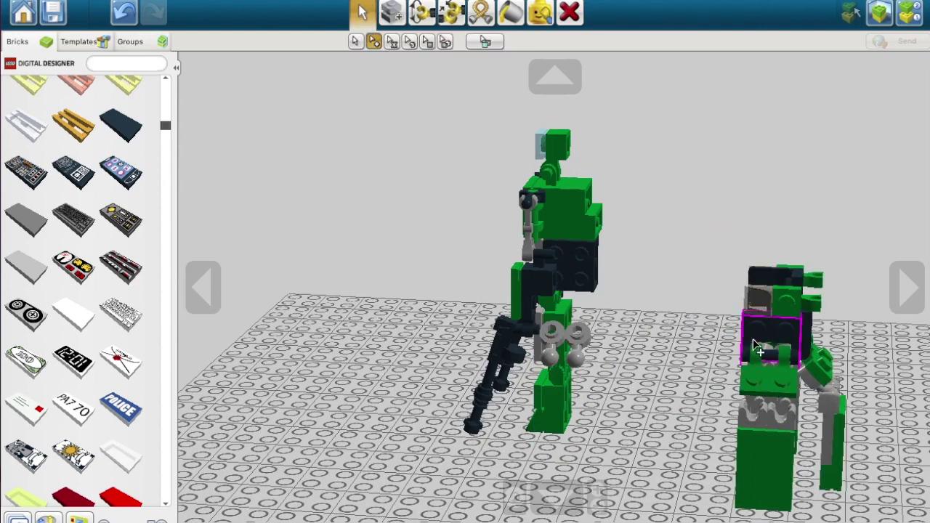
Detach the leftover black studded piece from the robot's lower torso and attach it to the detached waist assembly
left_click_drag(577, 271, 291, 265)
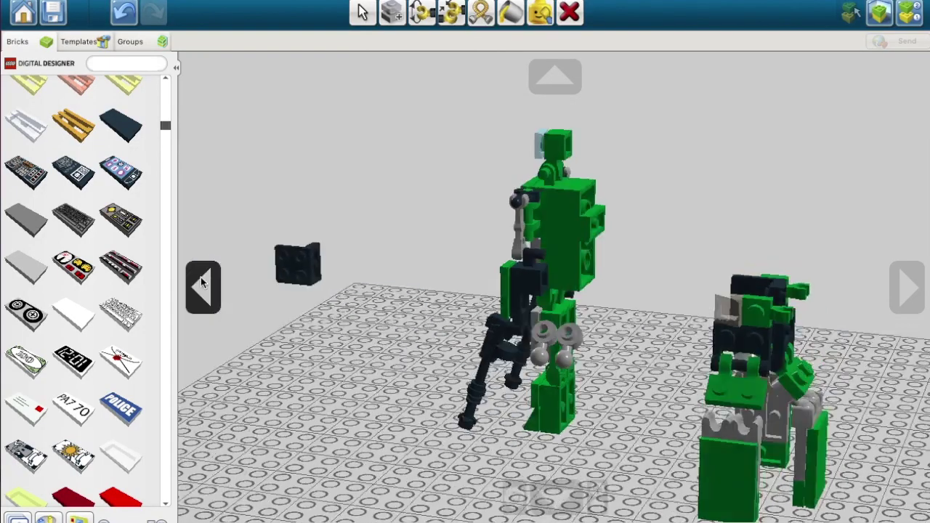
left_click(201, 277)
left_click(201, 277)
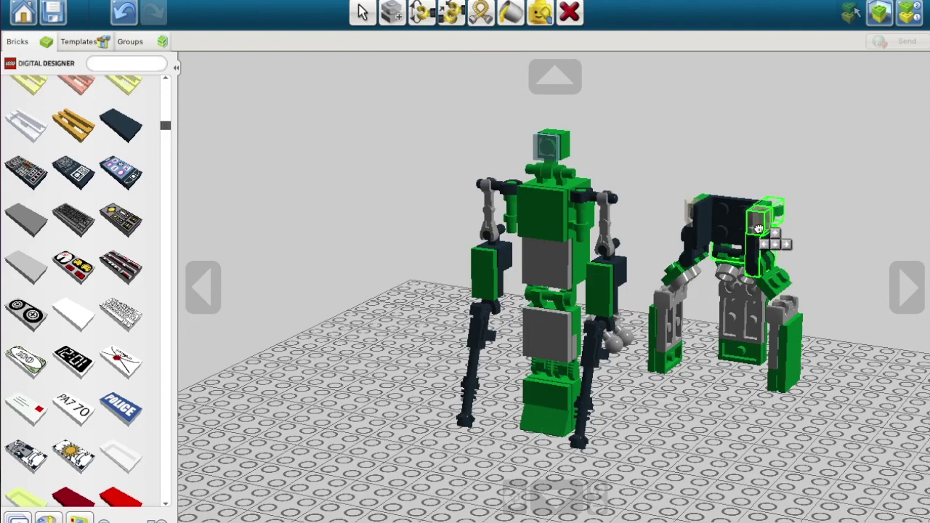
key("v")
Select the entire detached waist assembly with its hanging panels and reposition it beside the robot
left_click(908, 279)
left_click(908, 280)
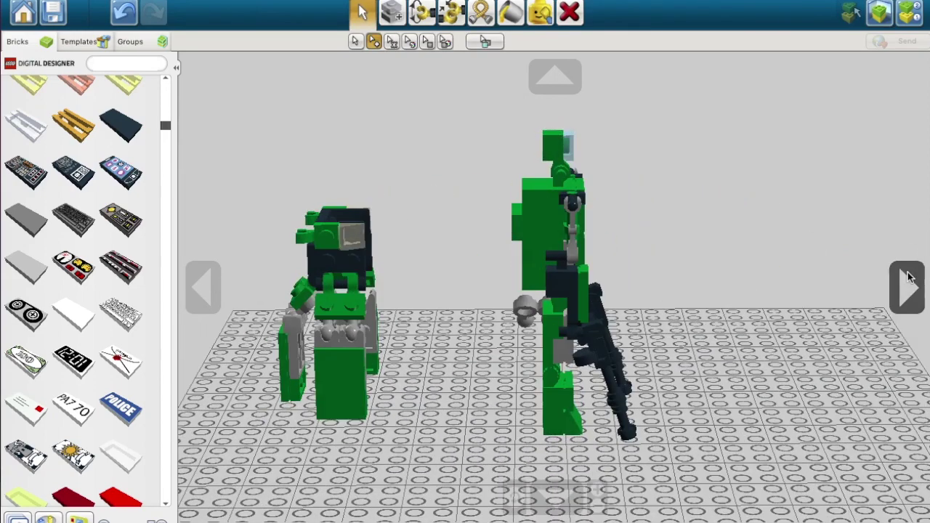
left_click(355, 41)
left_click_drag(256, 161, 392, 432)
left_click_drag(320, 298, 316, 252)
Move the loose grey ball joints from behind the robot onto the hip hinge of the detached waist assembly
left_click(206, 287)
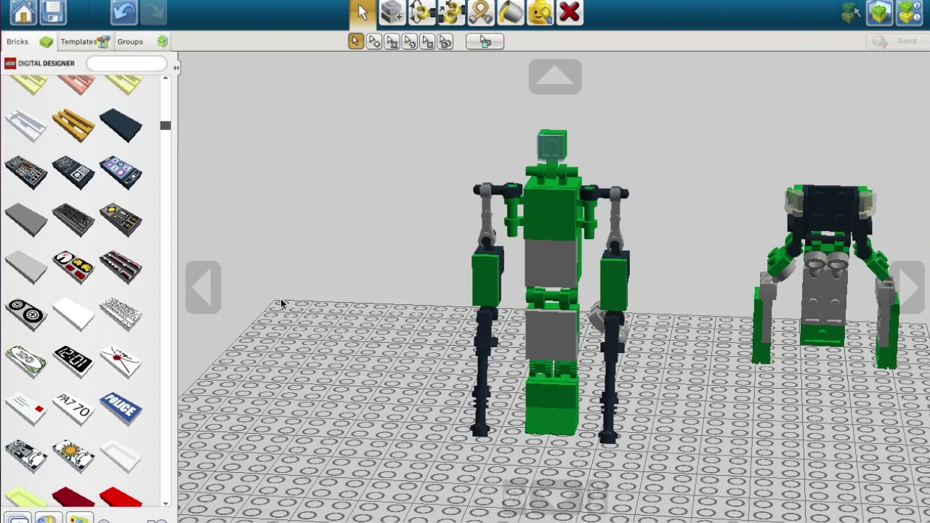
left_click(204, 287)
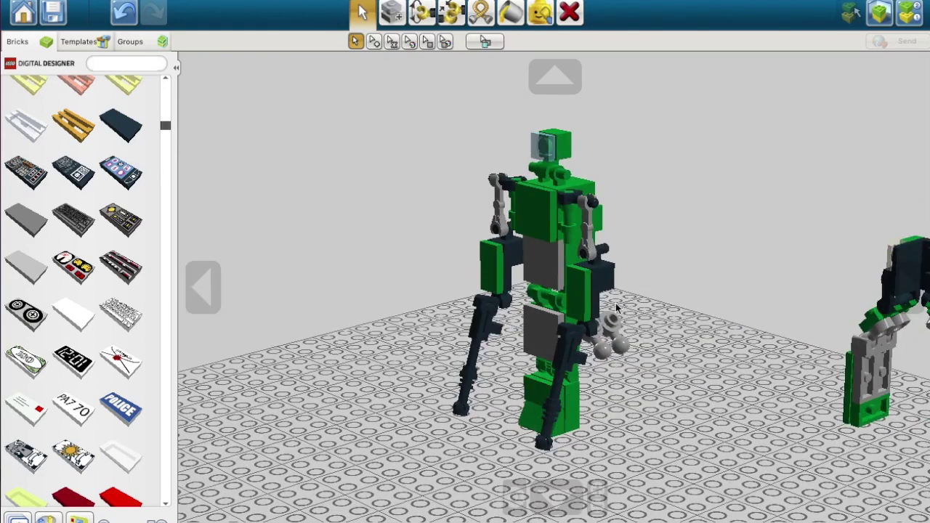
left_click(906, 285)
left_click(817, 251)
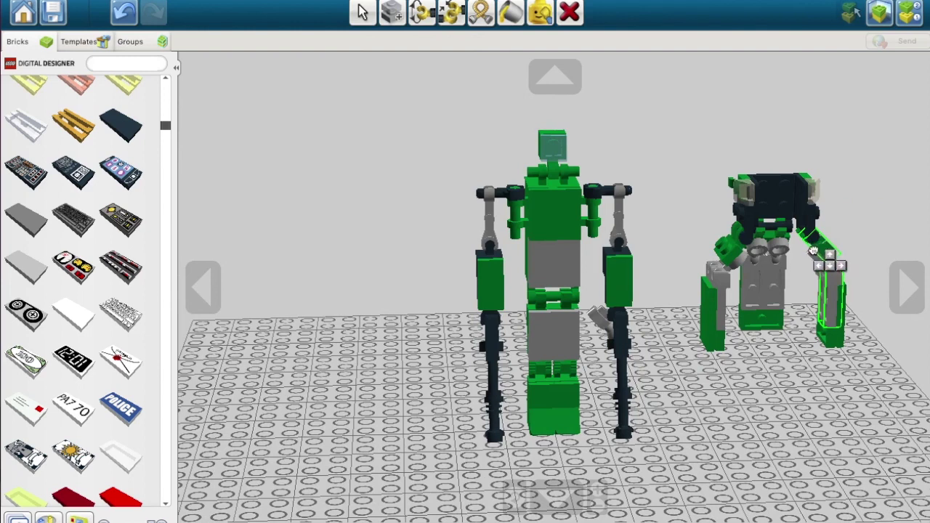
left_click(808, 249)
left_click(598, 333)
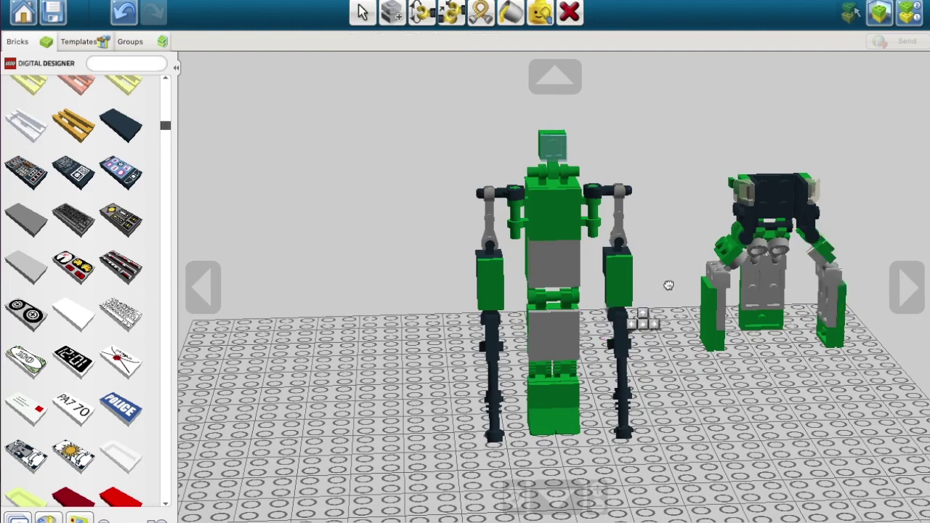
key("v")
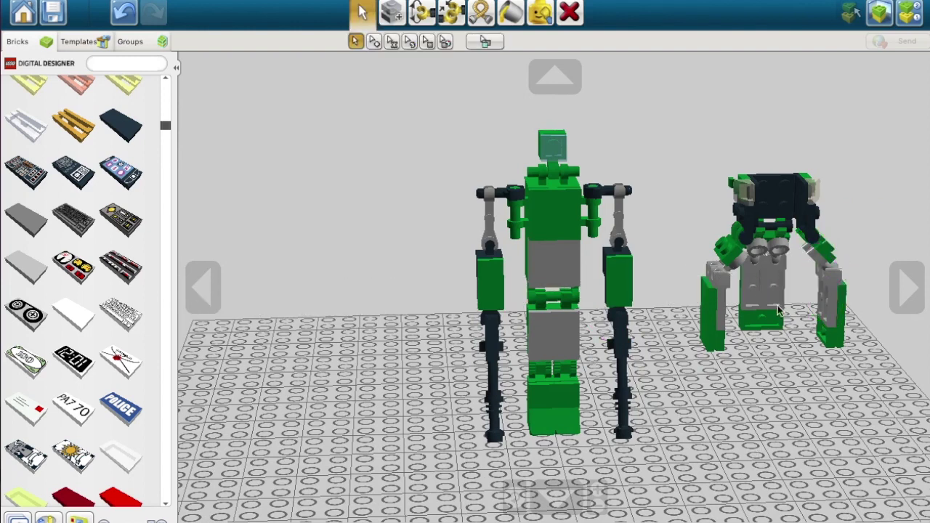
Delete the long black rod pieces hanging below both of the robot's forearms, keeping the clip hands
left_click(570, 12)
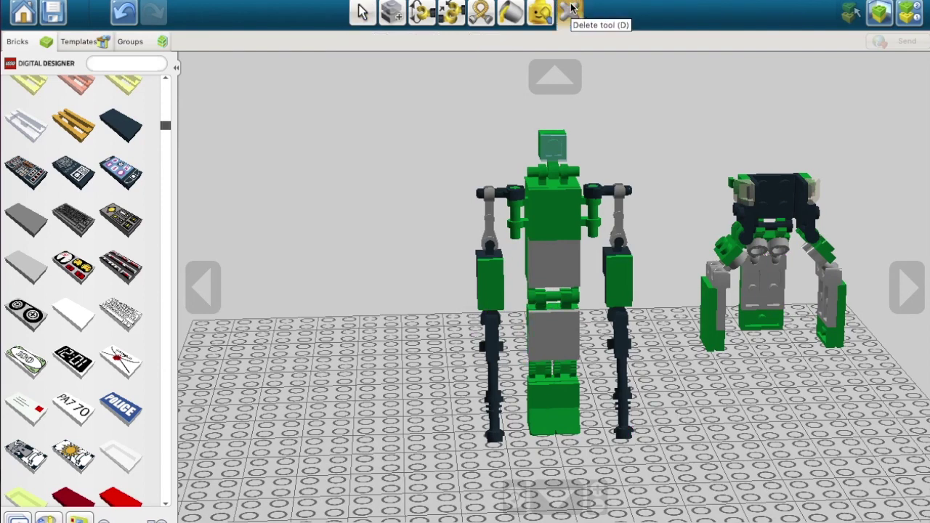
left_click(495, 360)
left_click(495, 413)
left_click(623, 414)
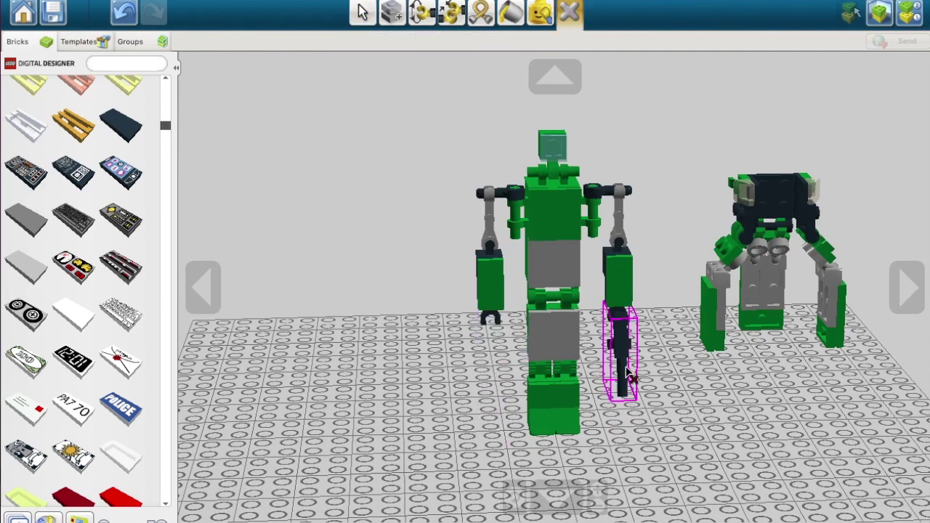
left_click(624, 367)
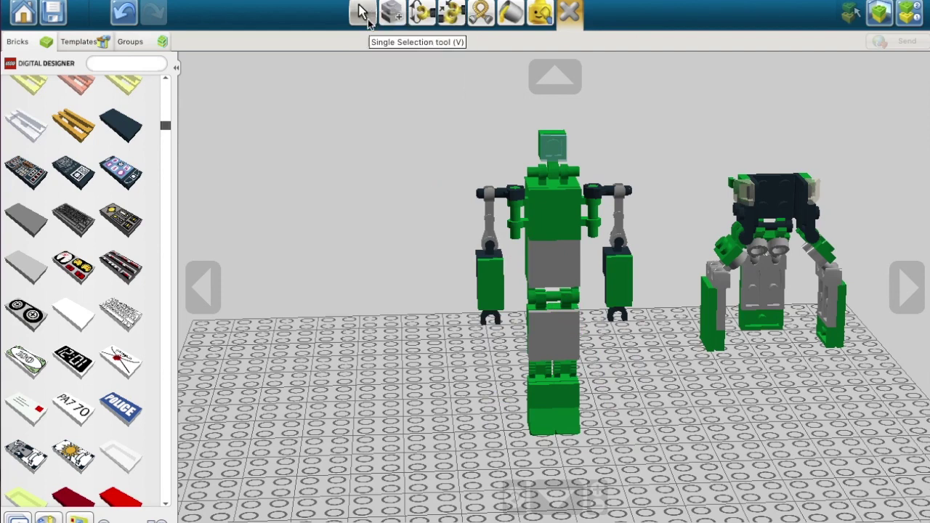
Detach one arm, move its black clip hand to the forearm's inner side, and reattach the arm to the shoulder bar
left_click(362, 12)
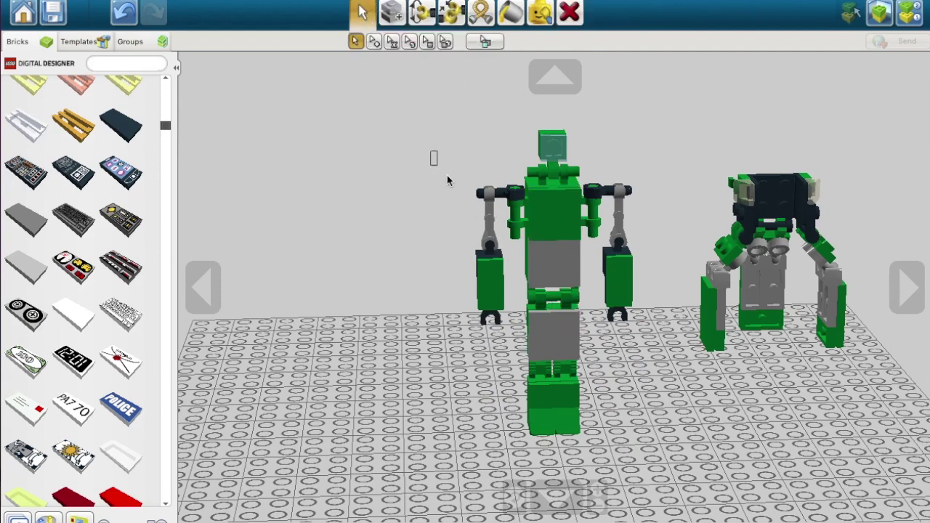
left_click_drag(448, 177, 521, 338)
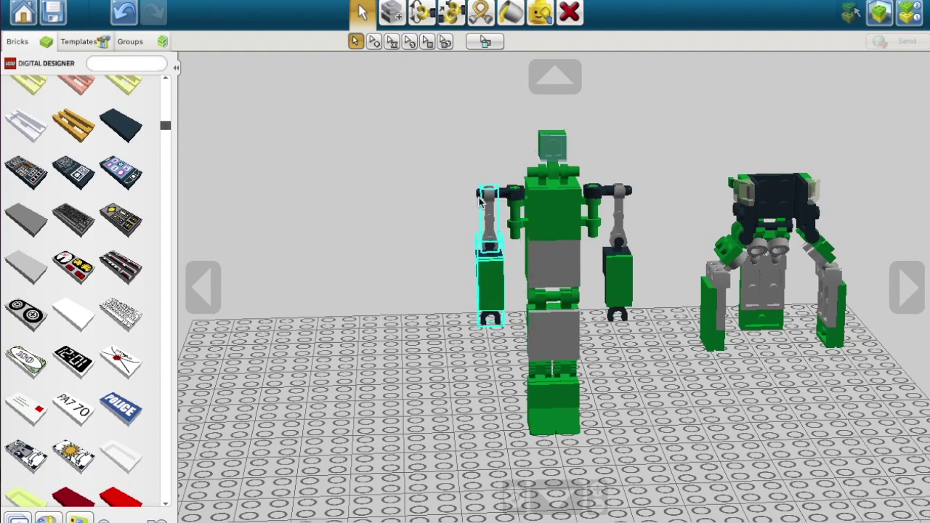
left_click_drag(487, 209, 360, 335)
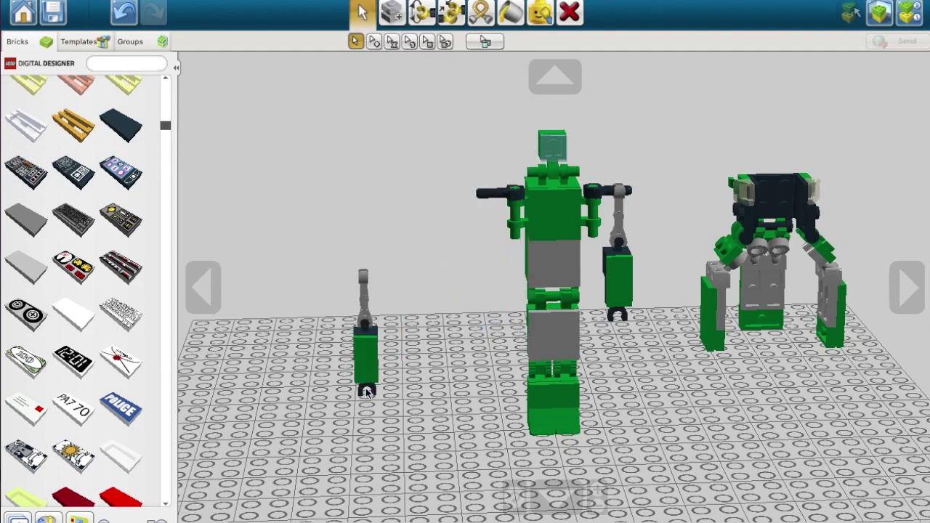
left_click_drag(369, 392, 391, 368)
left_click_drag(279, 226, 414, 447)
left_click_drag(367, 356, 500, 273)
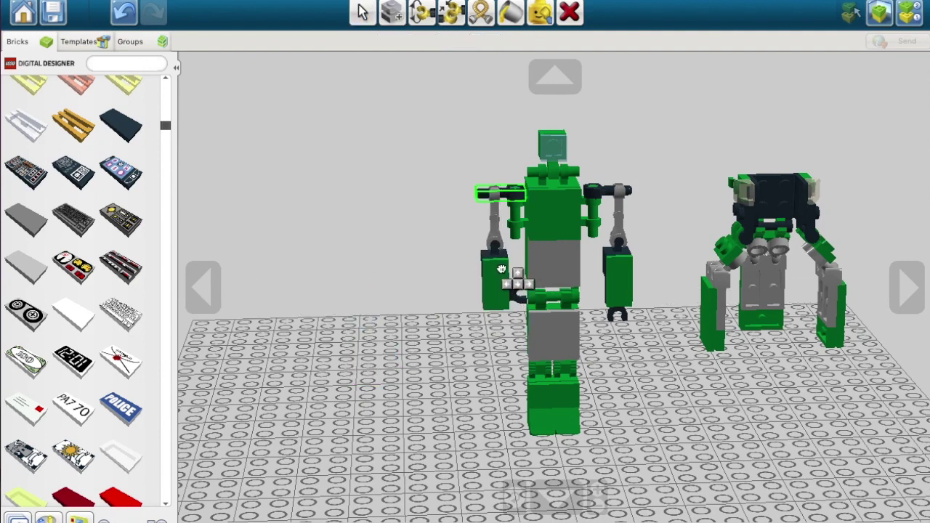
left_click(495, 273)
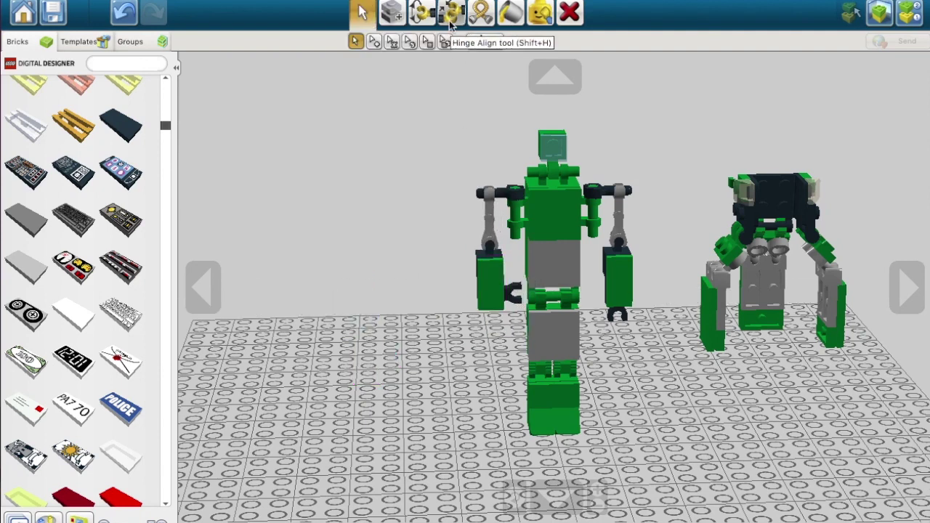
Swing the shoulder bar of the arm with the inward-facing clip hand to about 36 degrees
left_click(421, 12)
left_click(507, 198)
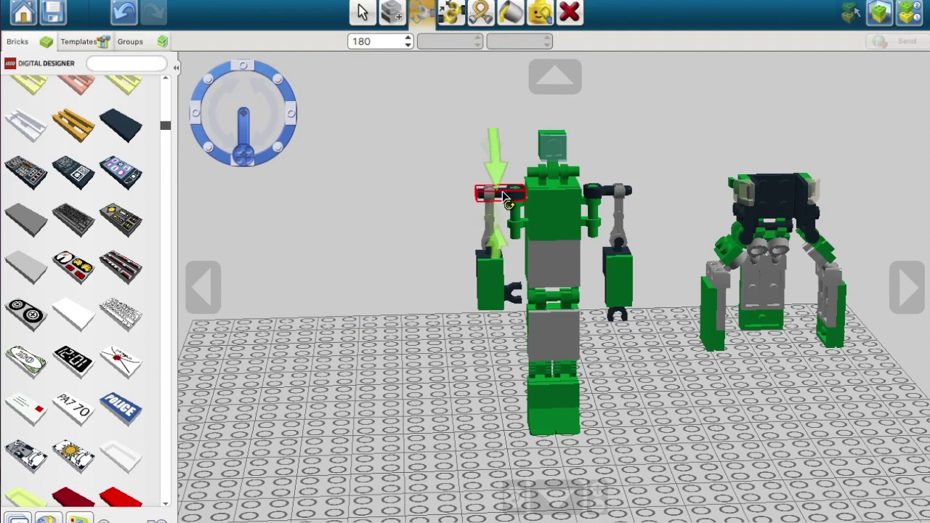
left_click_drag(485, 196, 424, 157)
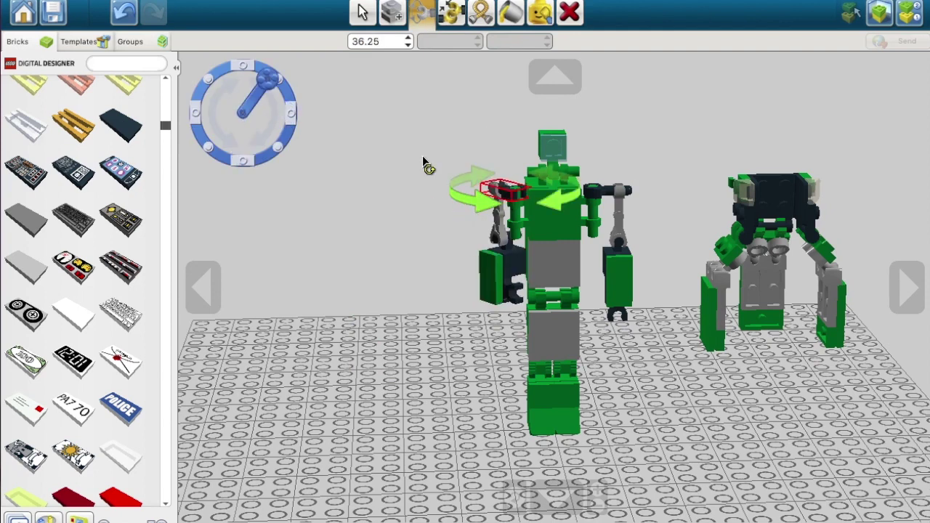
Fold the robot's head forward and down over the chest on its neck hinge, to about -178 degrees
left_click(556, 146)
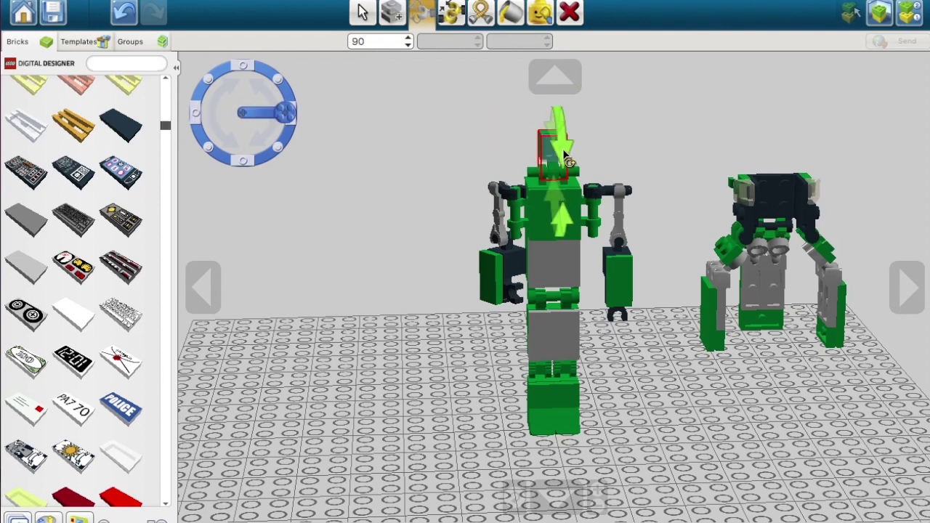
left_click_drag(563, 155, 550, 68)
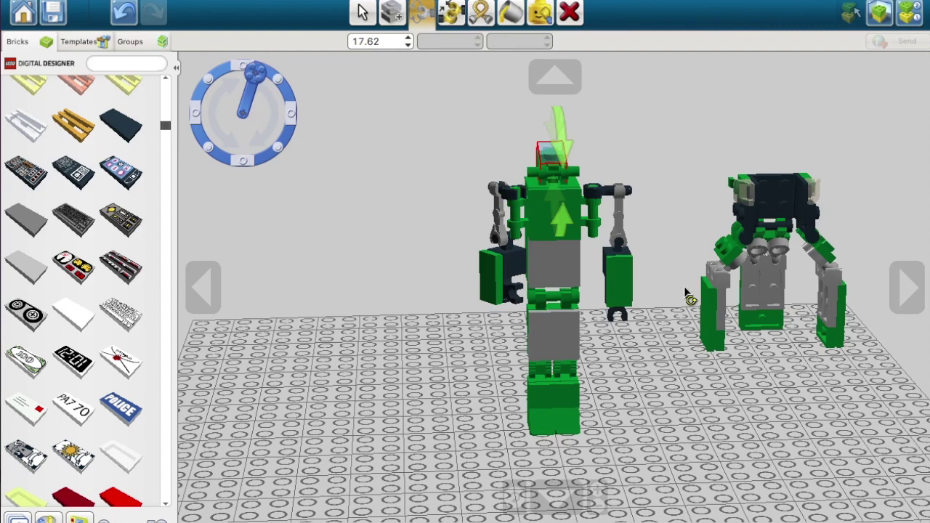
left_click(559, 139)
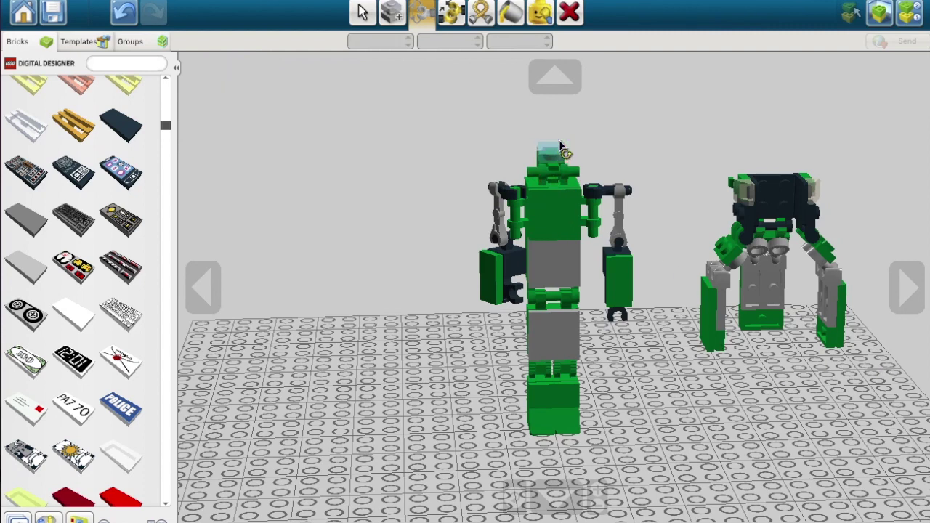
left_click(555, 166)
left_click(556, 171)
left_click_drag(557, 155, 609, 445)
left_click(906, 287)
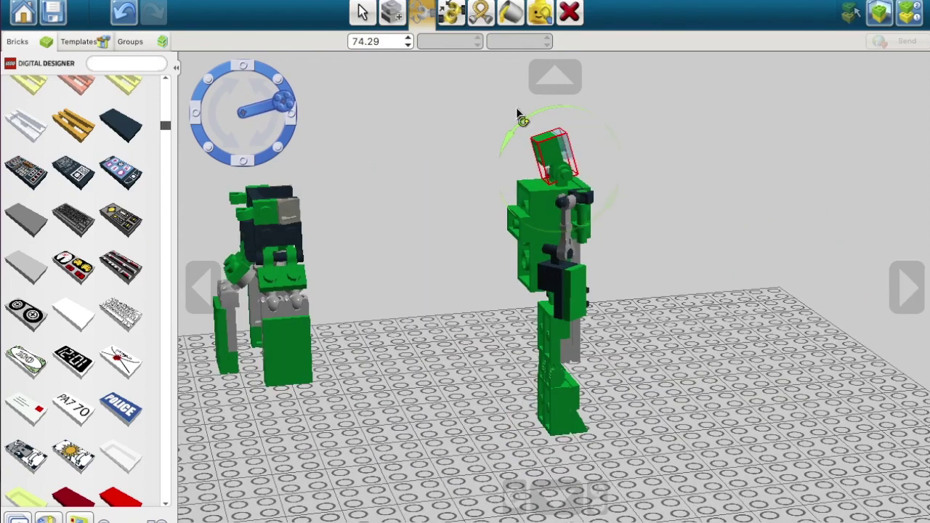
left_click_drag(515, 124, 692, 195)
left_click(208, 274)
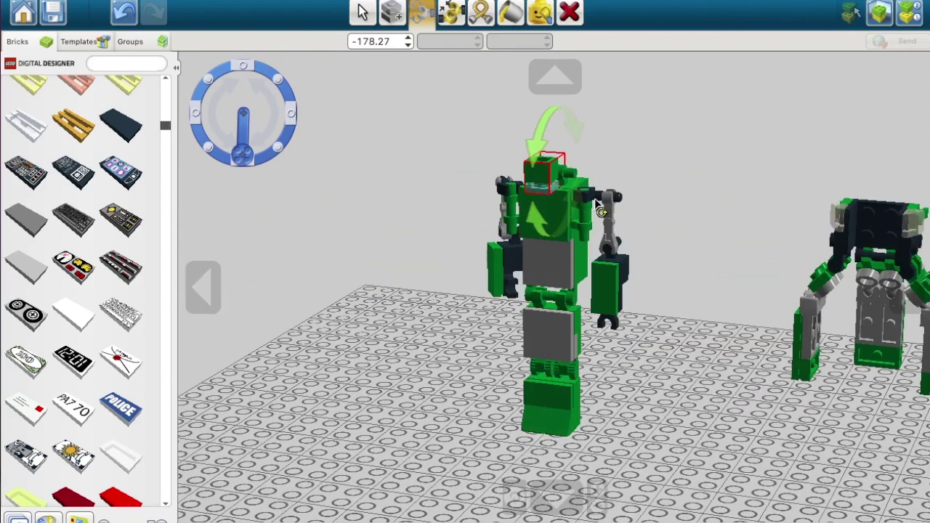
Try to swing the opposite arm's shoulder bar to about -38 degrees
left_click(595, 199)
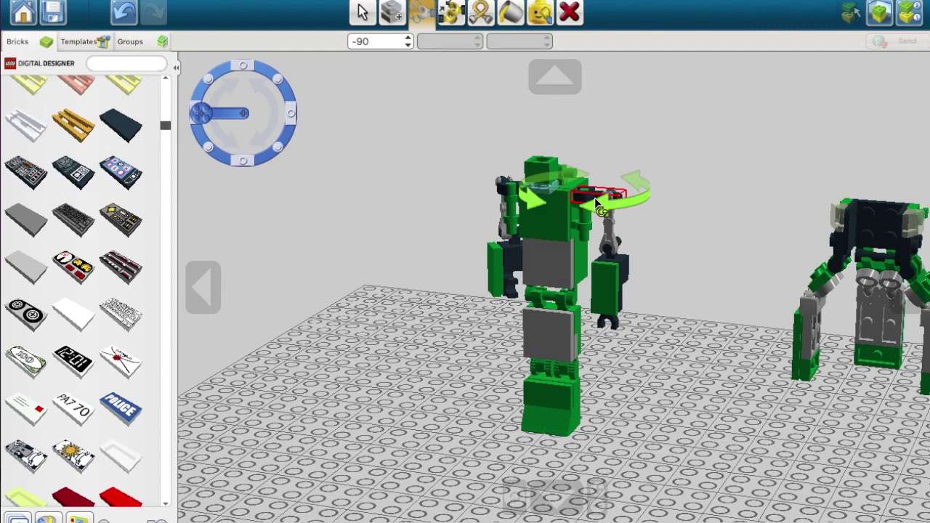
left_click_drag(595, 198, 682, 106)
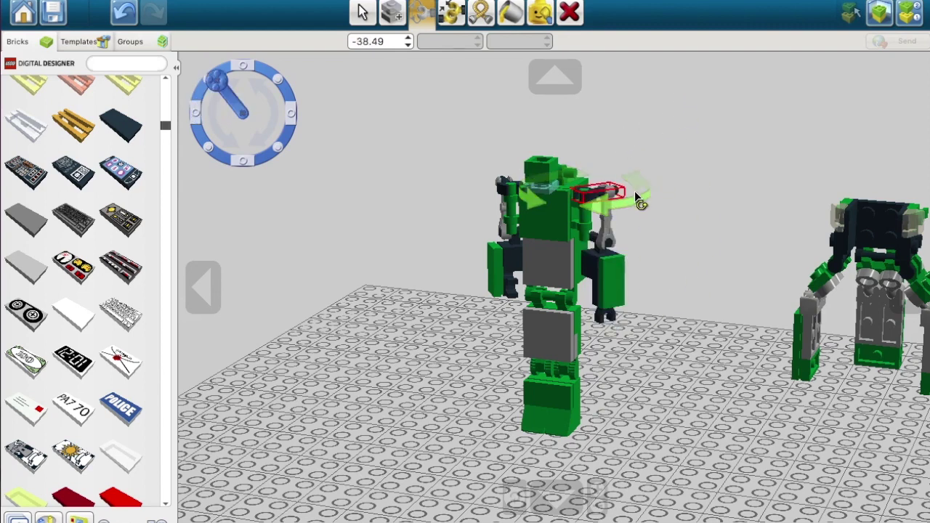
left_click_drag(635, 190, 617, 128)
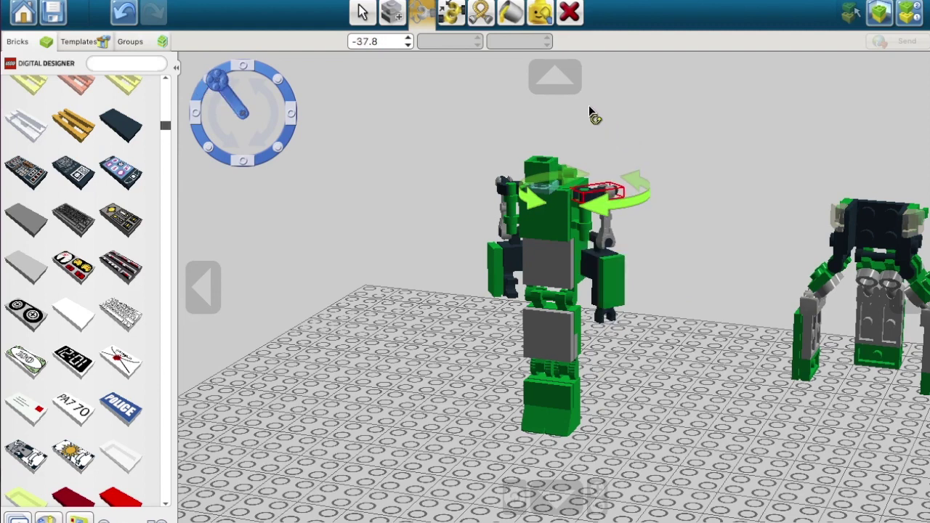
Try to detach and reorient the swung arm's clip hand, and undo back to the arm's straight position
left_click_drag(614, 194, 603, 320)
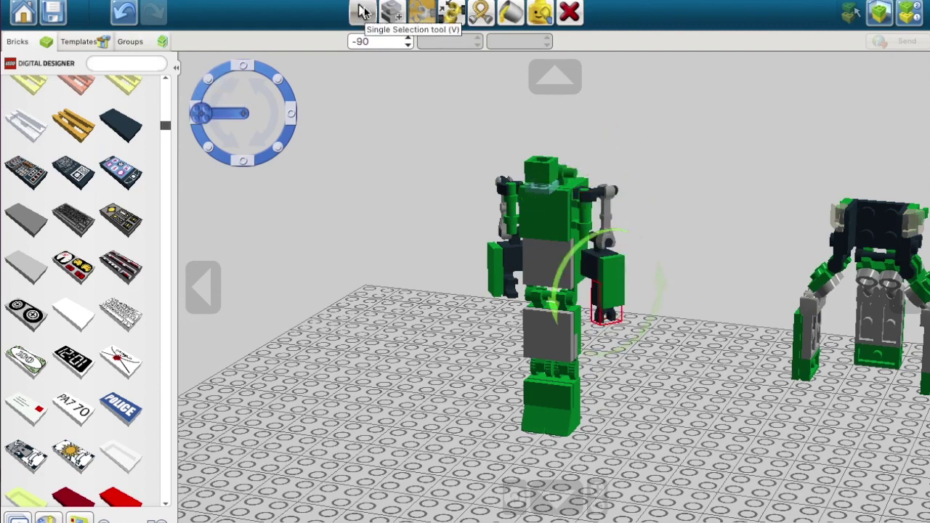
left_click(363, 11)
left_click_drag(607, 318, 607, 375)
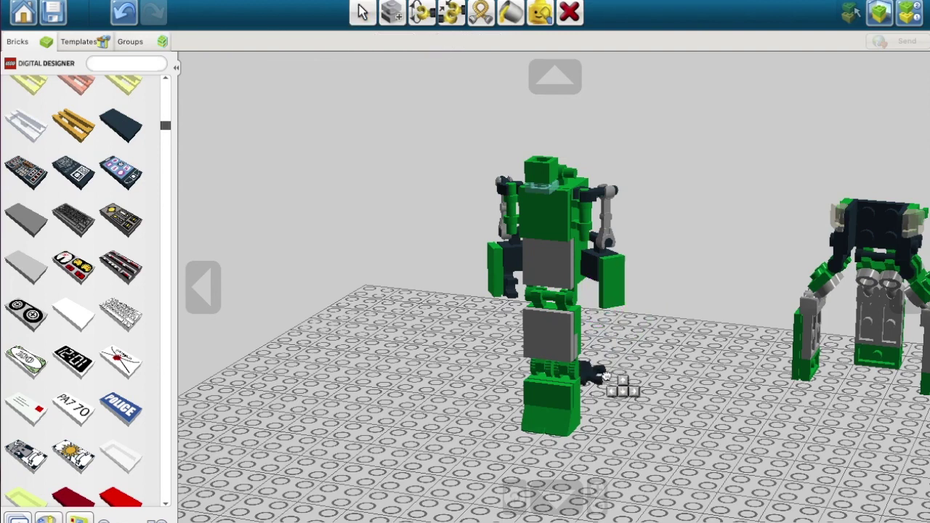
key("Right")
key("Right")
key("Right")
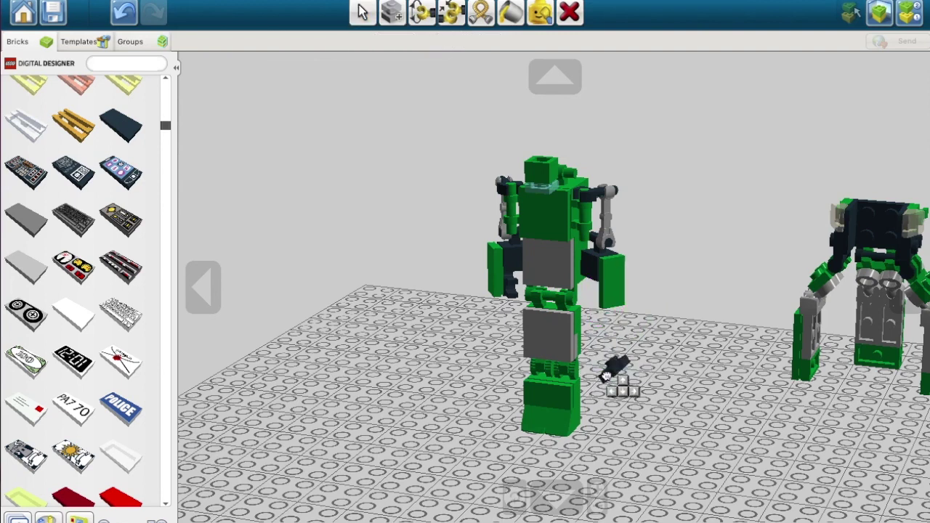
key("Down")
key("Right")
left_click_drag(606, 376, 593, 317)
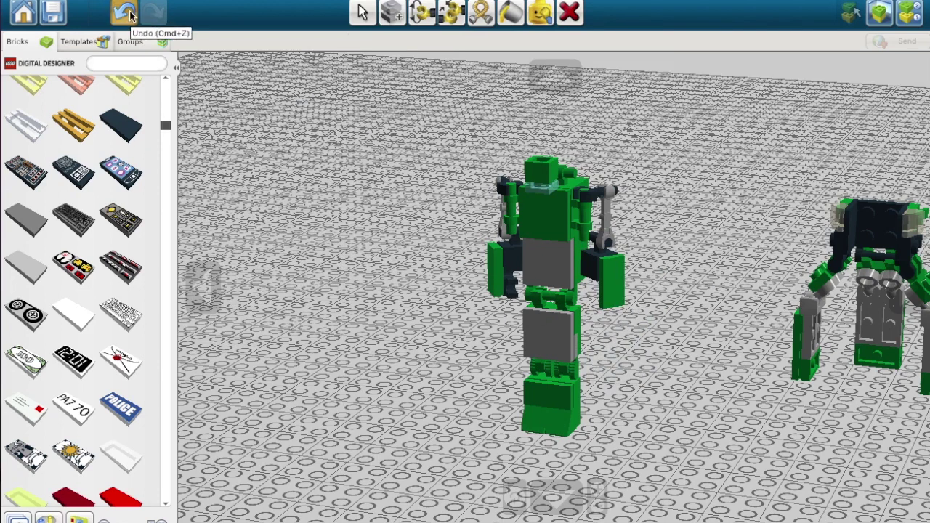
left_click(129, 14)
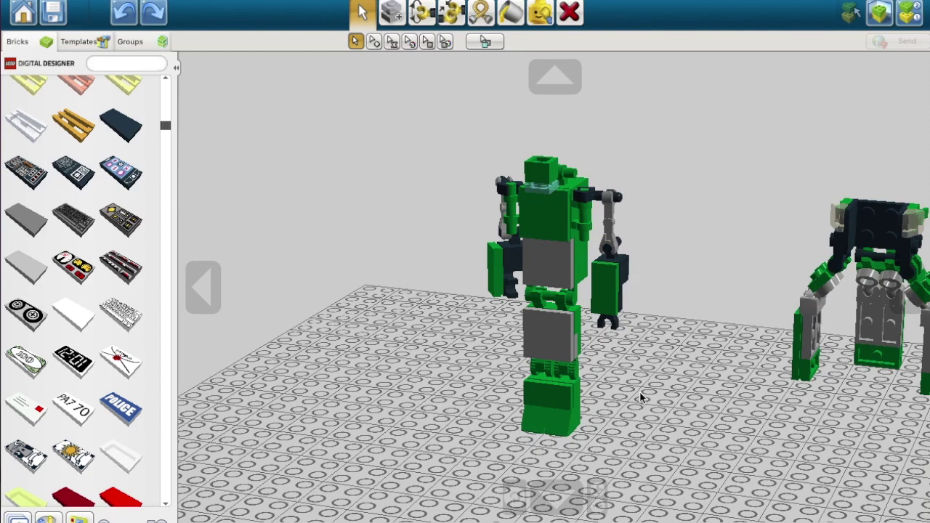
left_click_drag(641, 393, 568, 140)
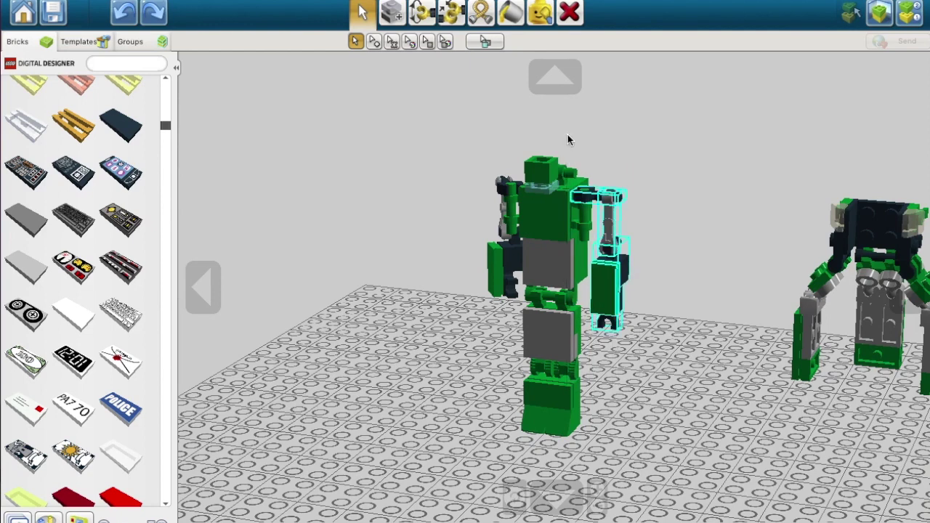
left_click_drag(617, 326, 616, 367)
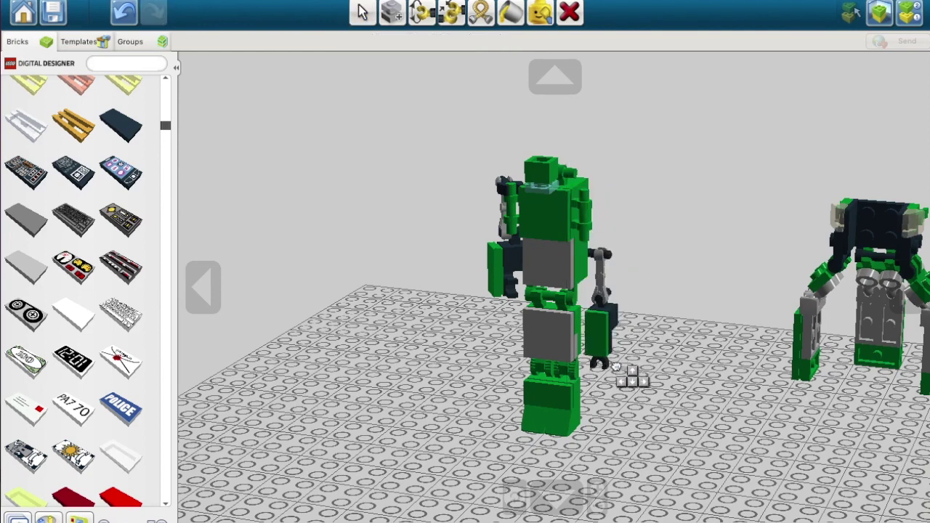
left_click(123, 12)
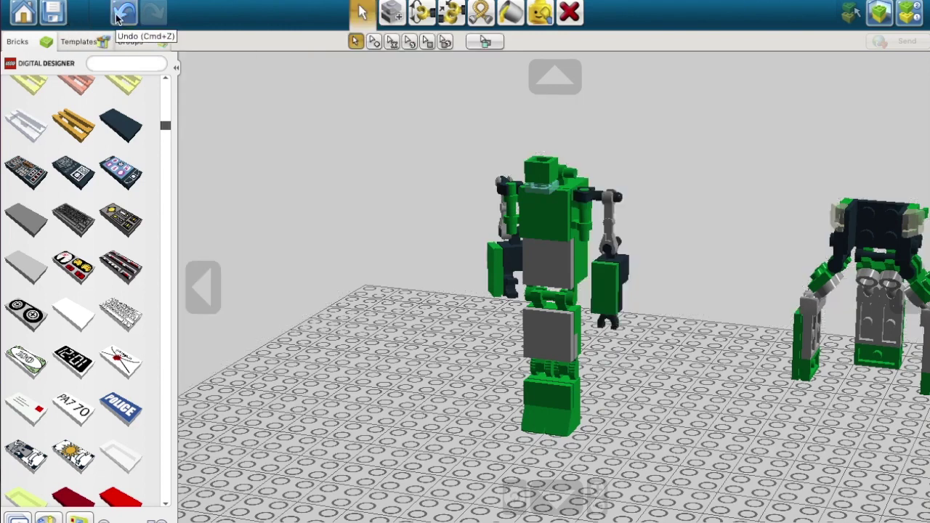
Move the straight arm's clip hand to the forearm's inner side and swing its shoulder bar to about 36 degrees
left_click_drag(620, 332, 600, 307)
left_click(421, 13)
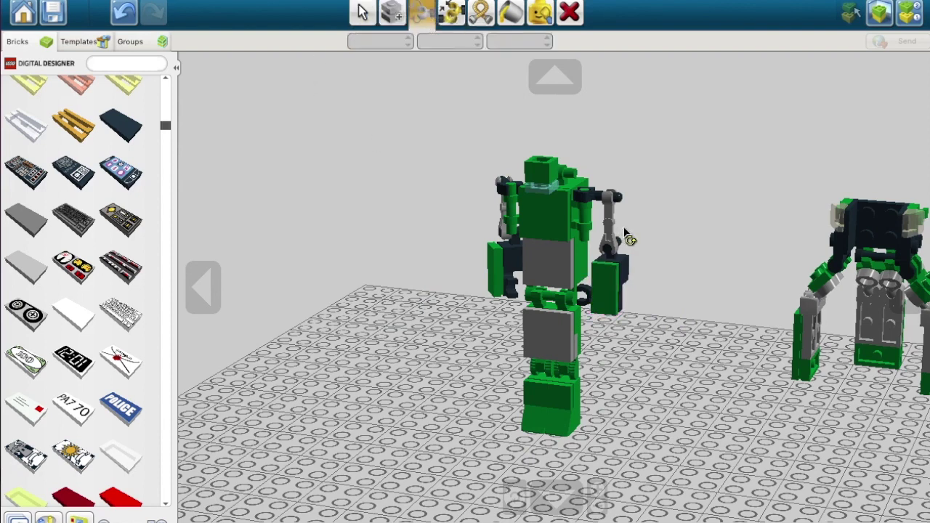
left_click(591, 199)
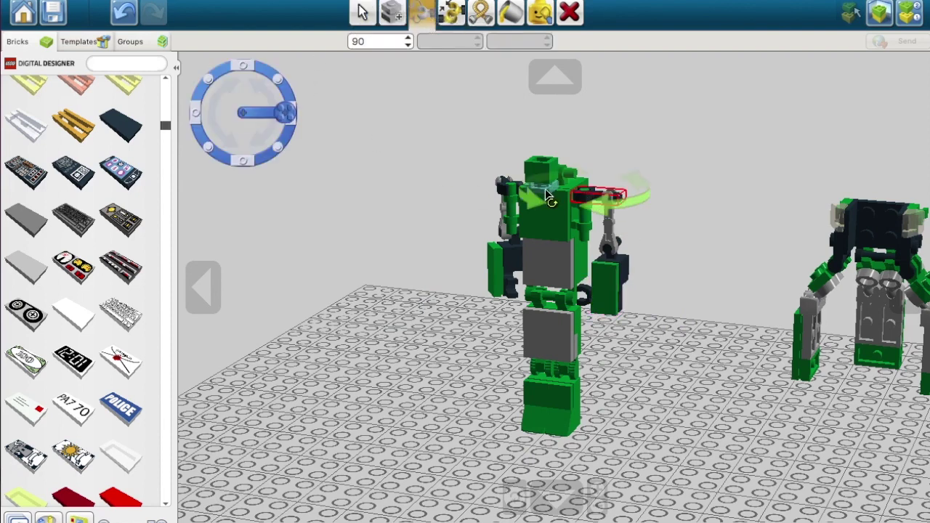
left_click_drag(535, 204, 675, 166)
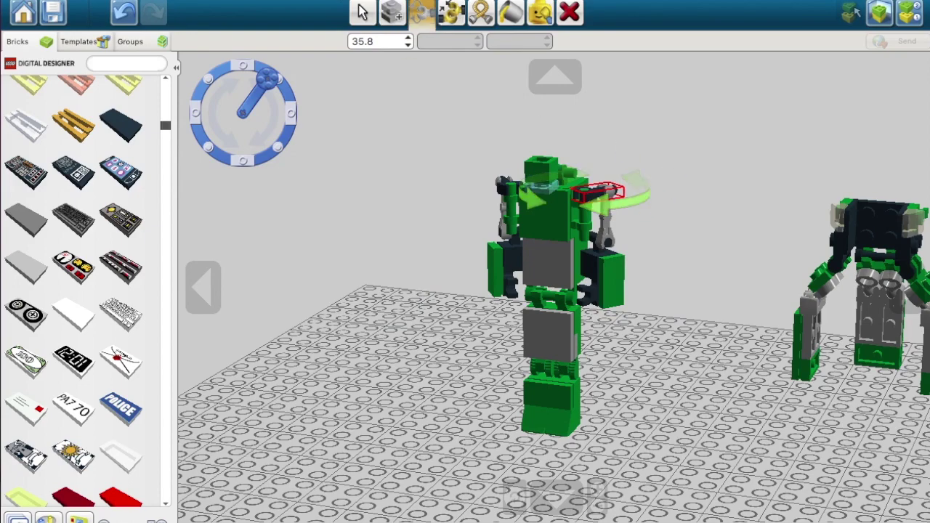
left_click(364, 12)
Select the whole robot, lay it on its back on the baseplate, and set the grey chest piece beside it
left_click(555, 77)
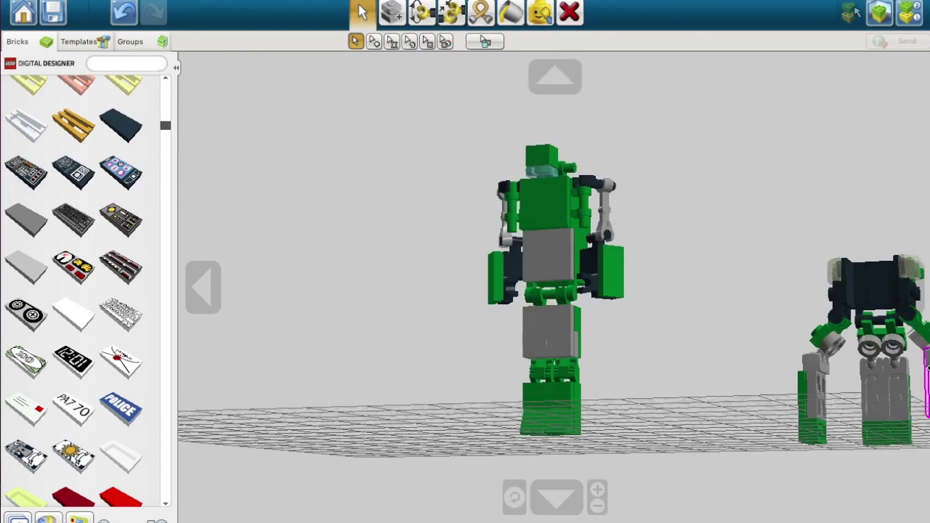
left_click(902, 285)
left_click(557, 497)
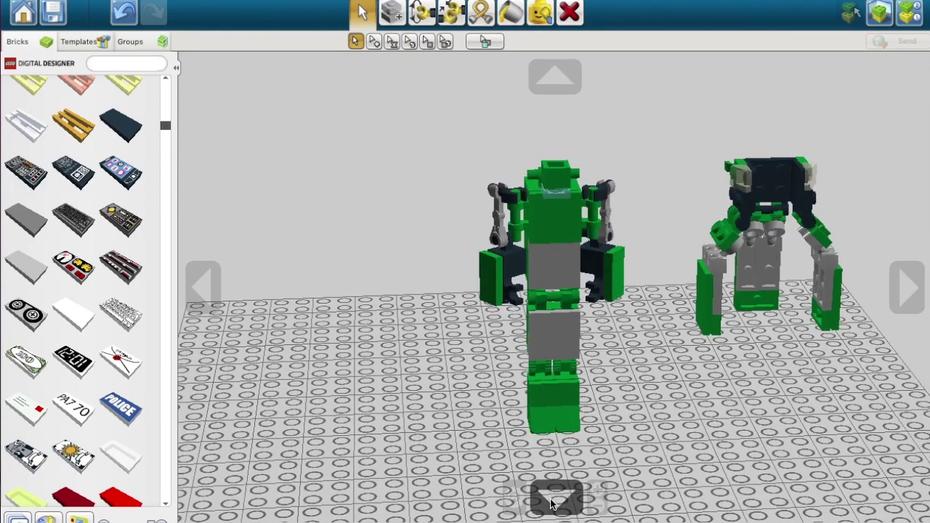
left_click_drag(402, 107, 661, 469)
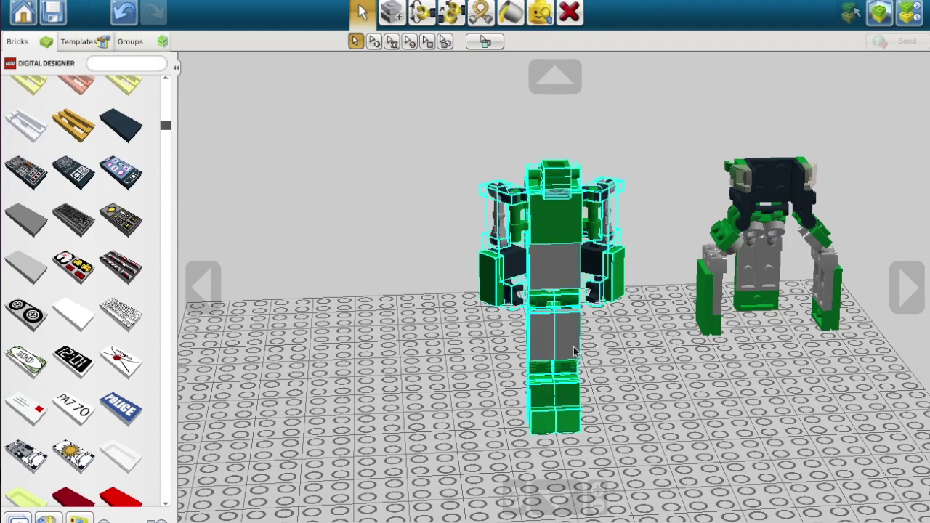
left_click_drag(555, 271, 378, 440)
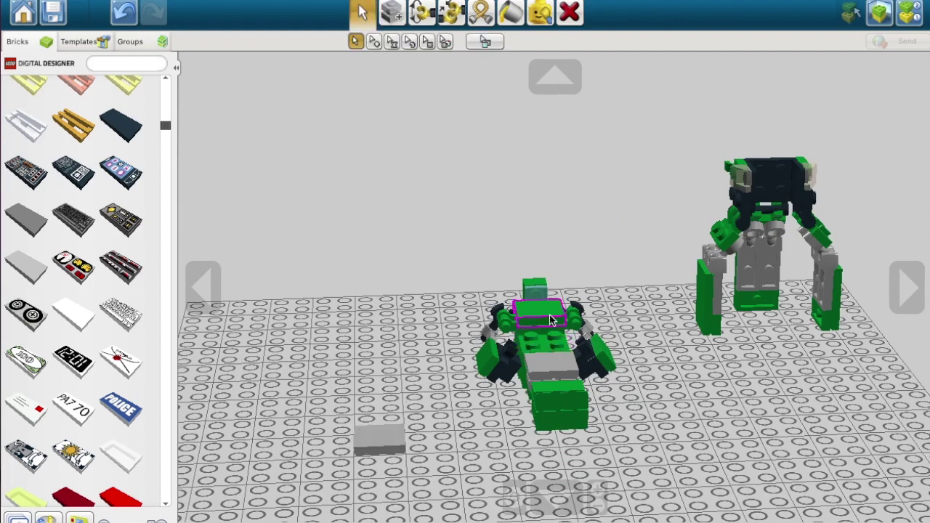
Move the green plate from the base of the waist assembly's rear panel onto the robot's chest and cover it with the loose grey piece
left_click_drag(770, 309, 546, 345)
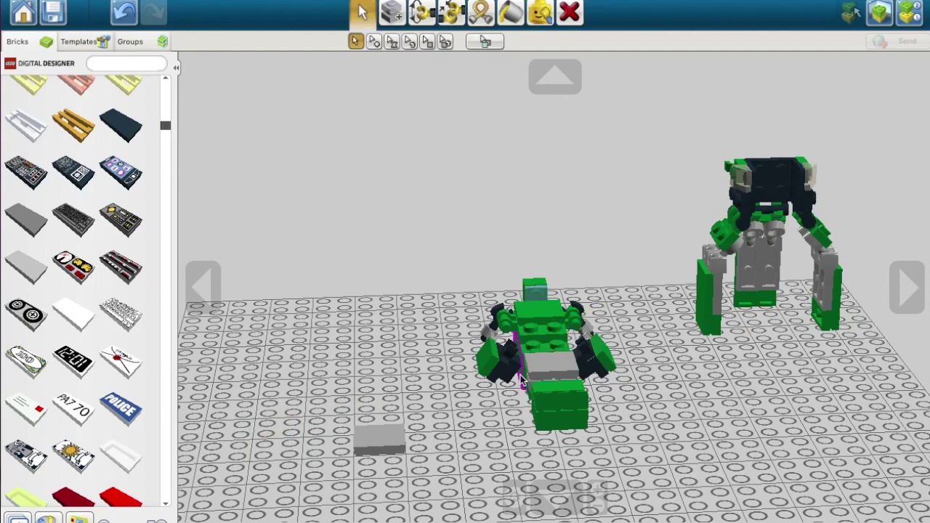
left_click_drag(520, 378, 536, 335)
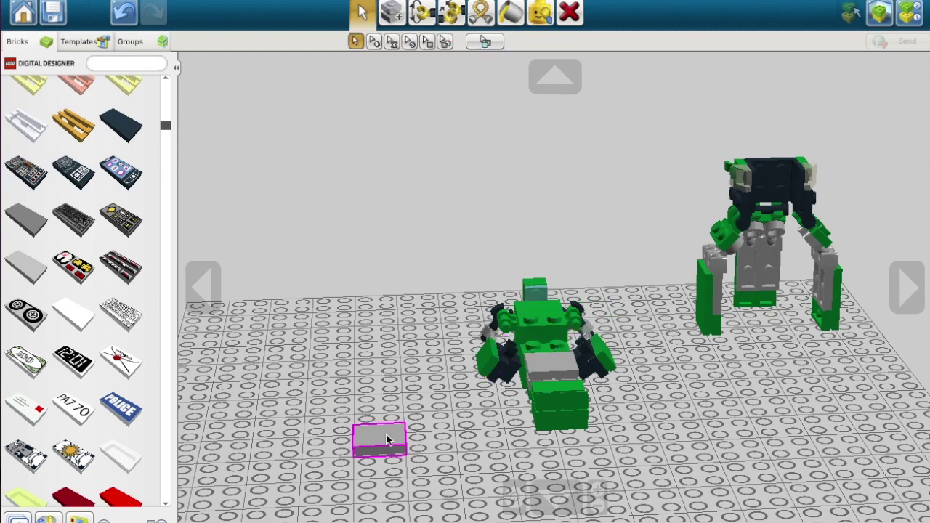
left_click_drag(388, 439, 553, 311)
Transfer the two transparent pieces from the waist assembly's sides onto the torso between the grey pieces
left_click_drag(745, 177, 530, 348)
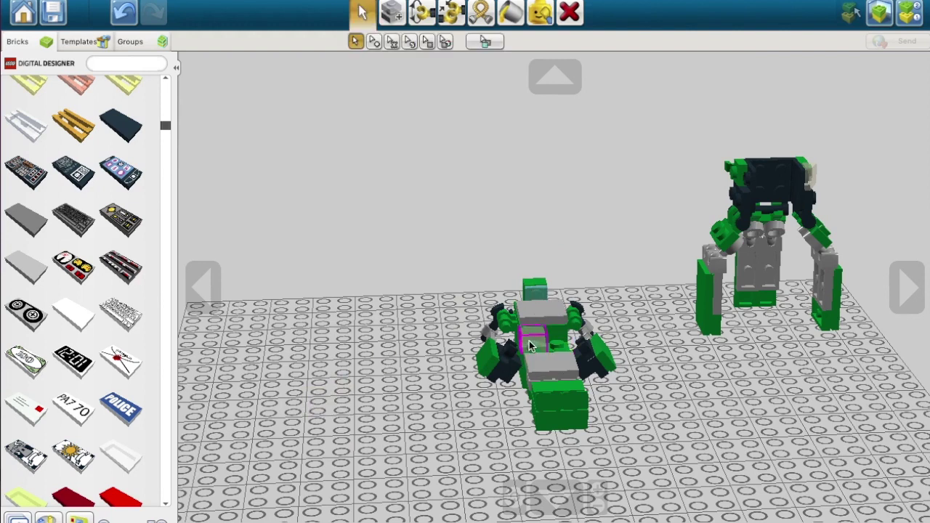
left_click_drag(811, 187, 560, 350)
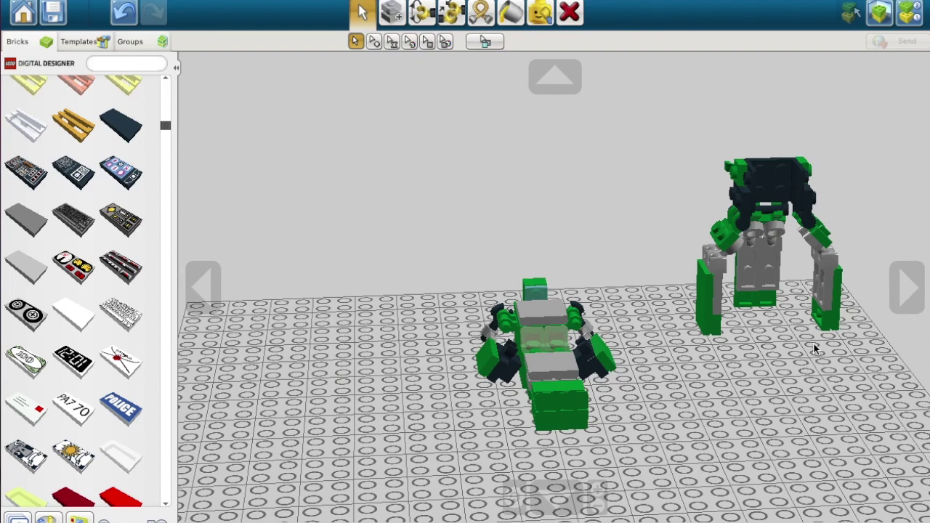
Take one green side piece off the waist assembly and attach it to the robot's shoulder end beside the head
left_click_drag(733, 167, 852, 435)
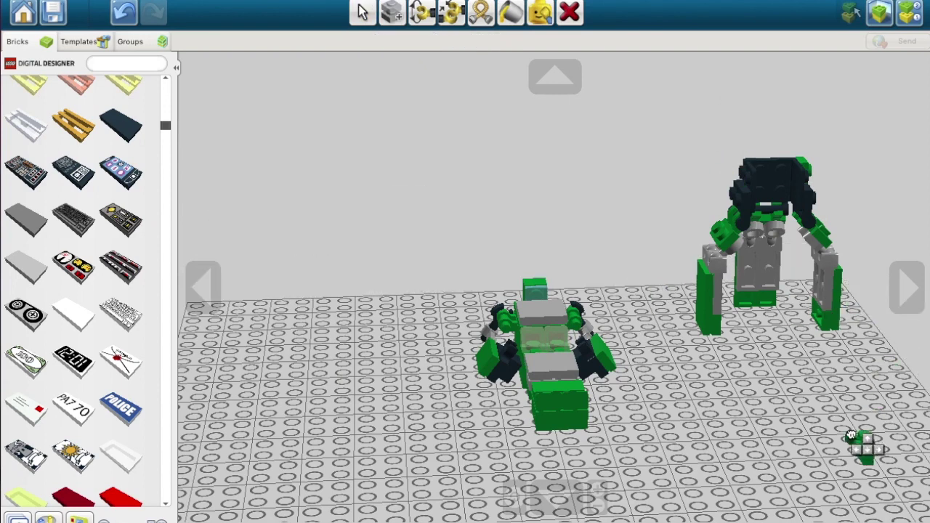
left_click(904, 285)
left_click(904, 286)
left_click_drag(182, 443, 471, 453)
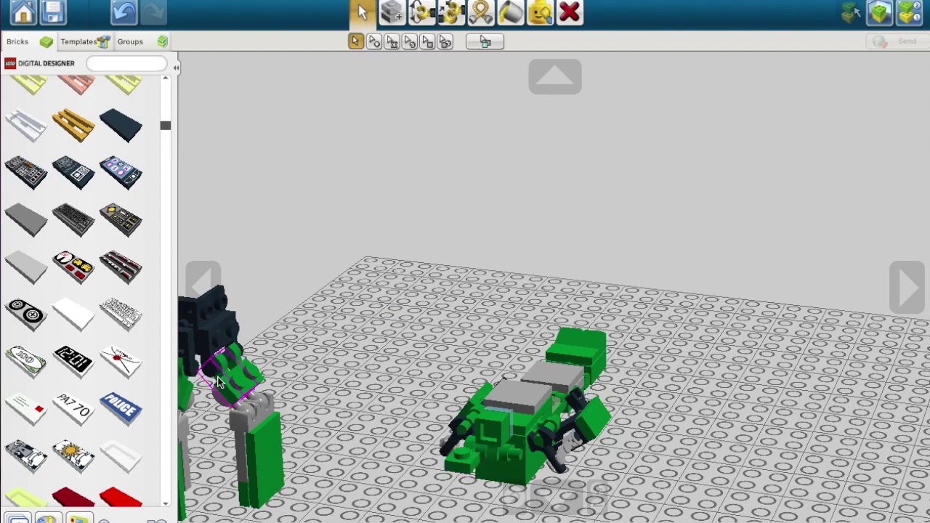
Rotate the waist assembly's remaining green side piece and attach it on the other side of the robot's head
left_click(198, 282)
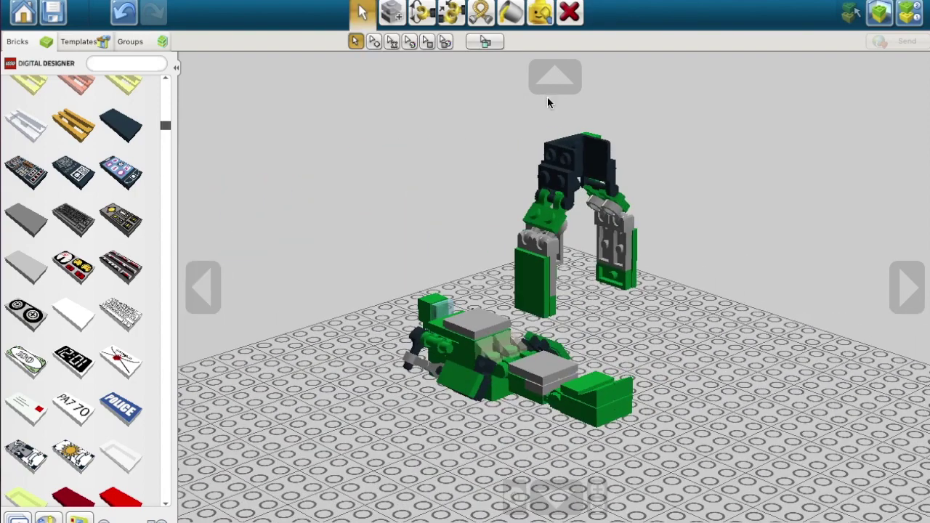
left_click(594, 138)
key("Right")
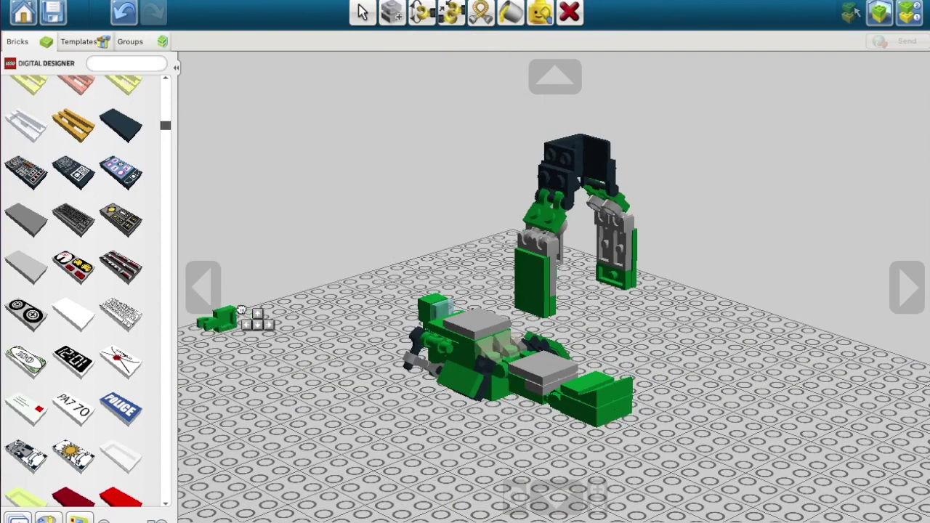
key("Right")
key("Up")
left_click(421, 320)
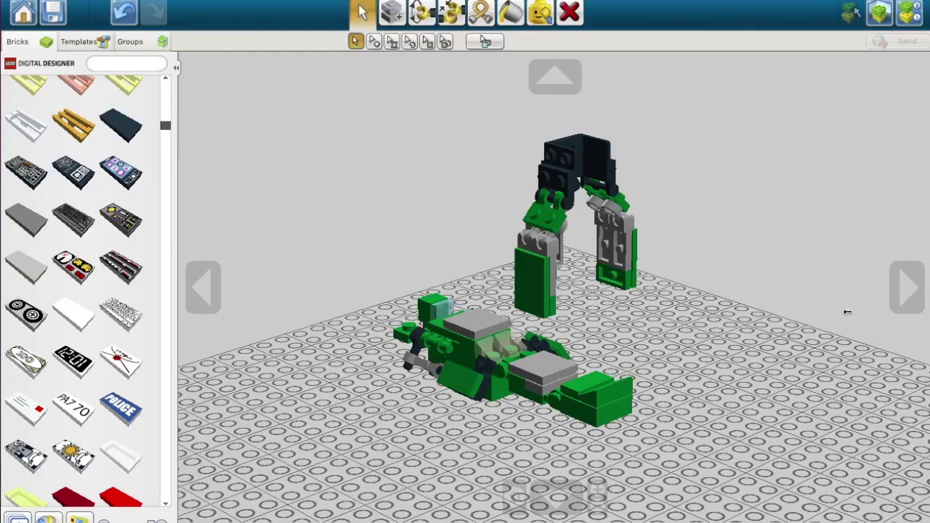
left_click(907, 289)
left_click(907, 290)
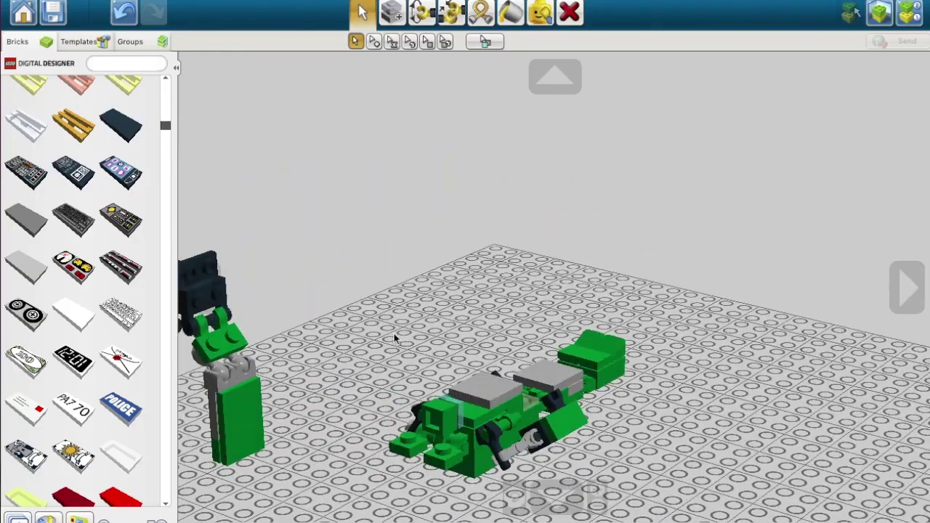
Transfer the small green studded plates from the bases of the waist assembly's two side panels onto the plates beside the robot's head
left_click(191, 291)
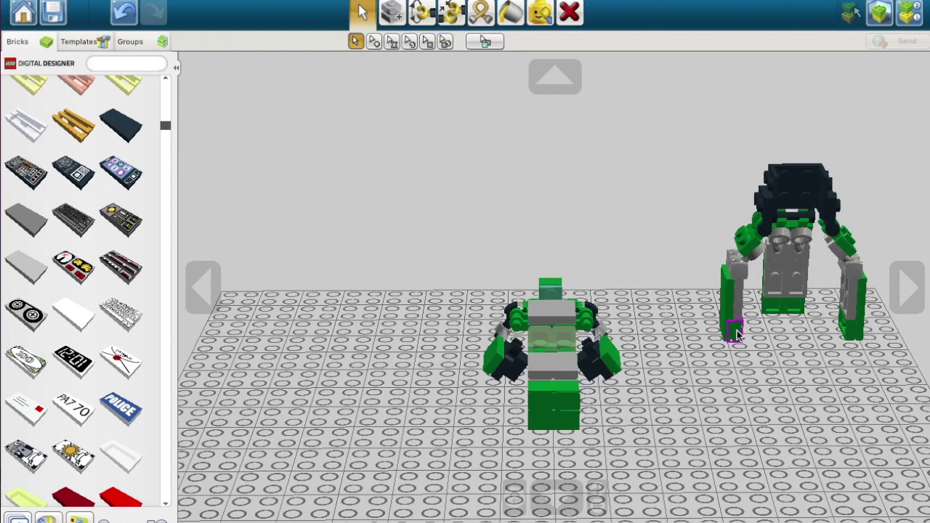
left_click_drag(736, 333, 599, 294)
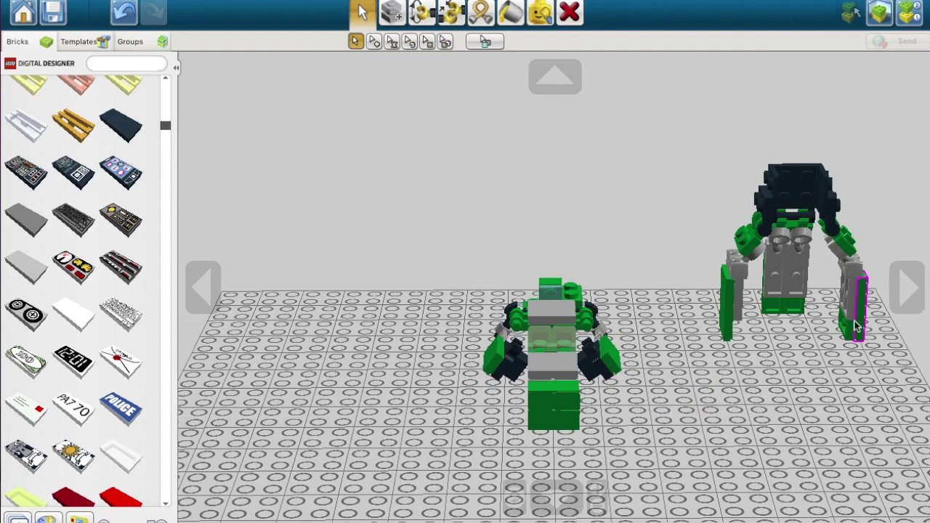
left_click_drag(858, 327, 794, 407)
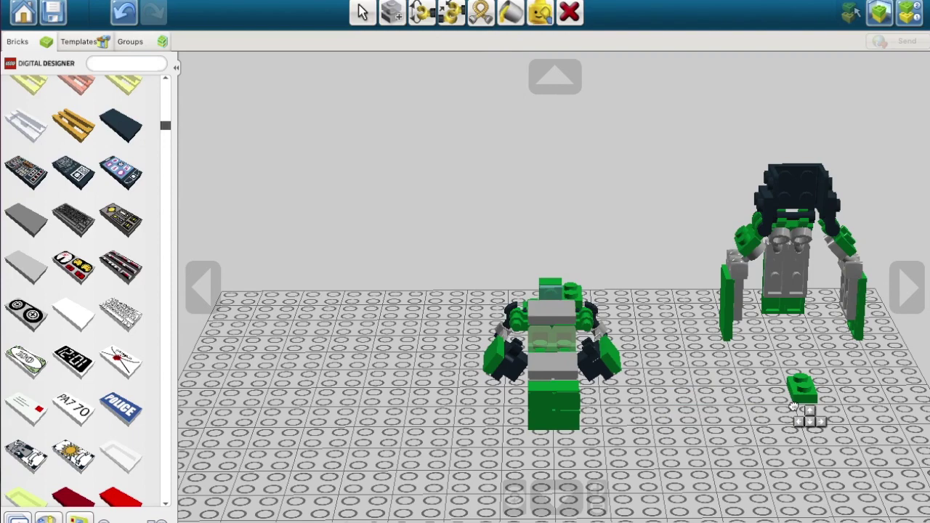
left_click(902, 308)
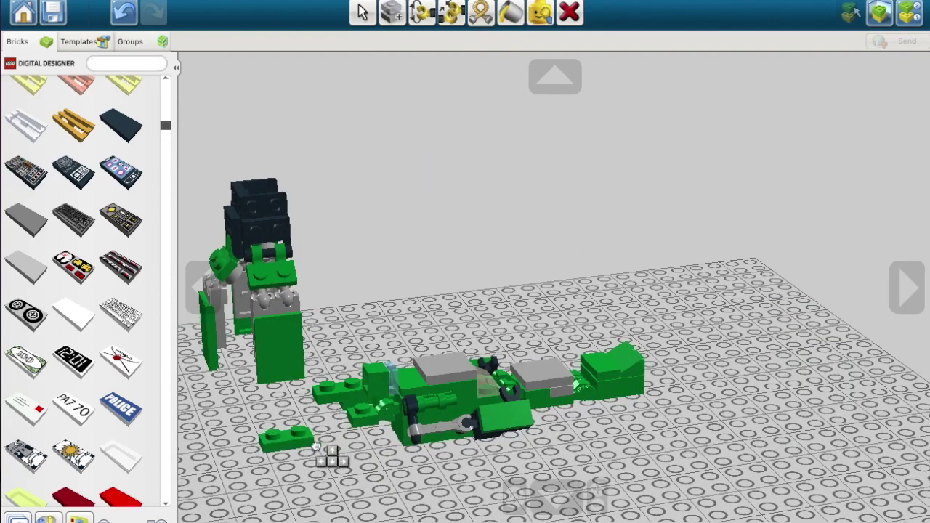
left_click(376, 433)
left_click(342, 388)
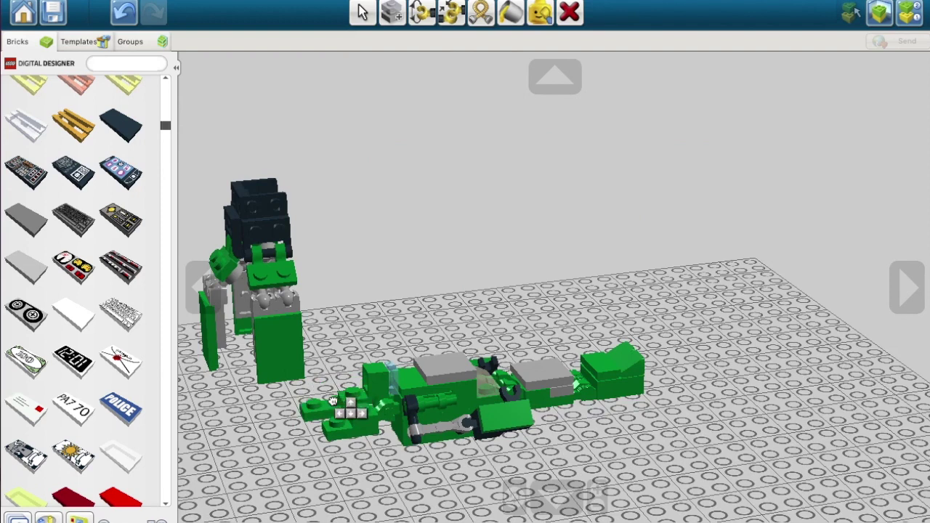
mouse_move(332, 401)
left_mouse_down()
mouse_move(331, 411)
mouse_move(325, 402)
left_mouse_up()
Detach both green feet together from the robot's lower legs and set them down beyond the leg ends
left_click(615, 358)
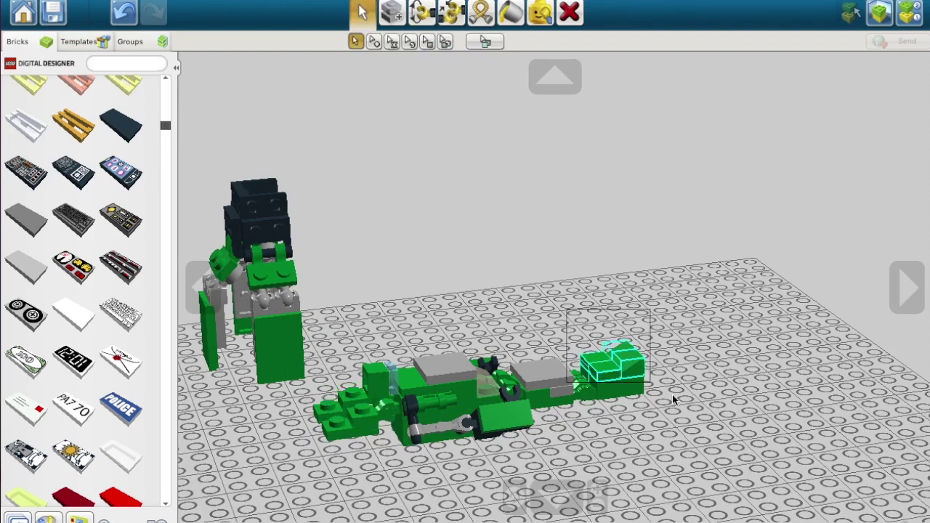
left_click(203, 291)
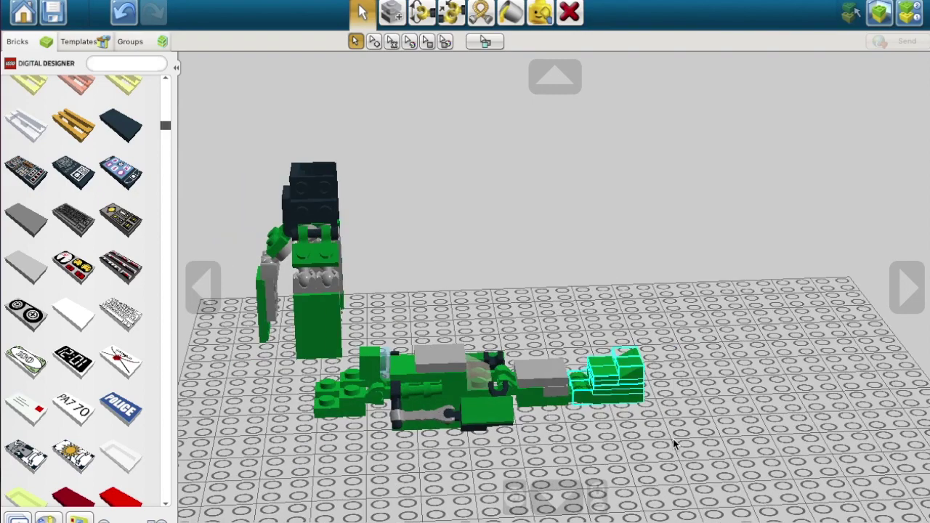
left_click_drag(607, 382, 706, 415)
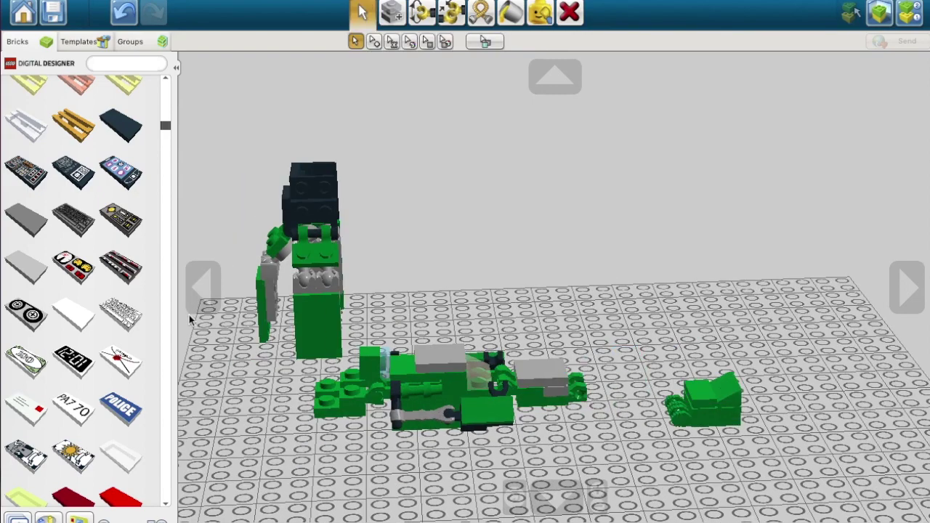
Separate one green foot from the pair, rotate it sideways and attach it to the extended plates beside the robot's head
left_click(191, 289)
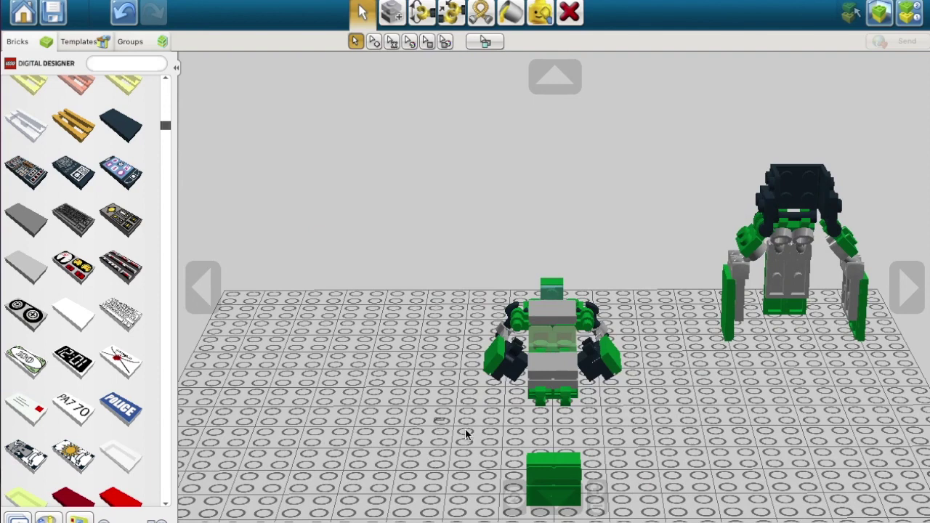
left_click_drag(544, 482, 375, 469)
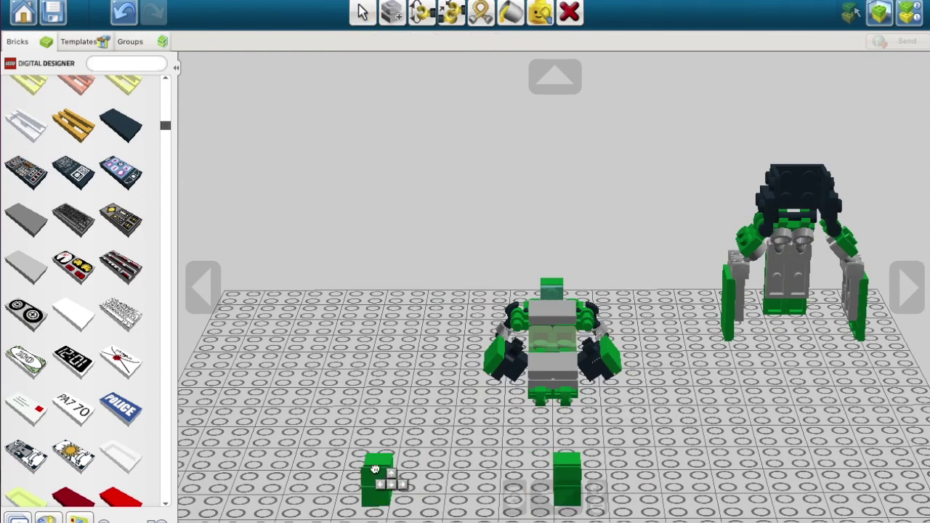
key("Up")
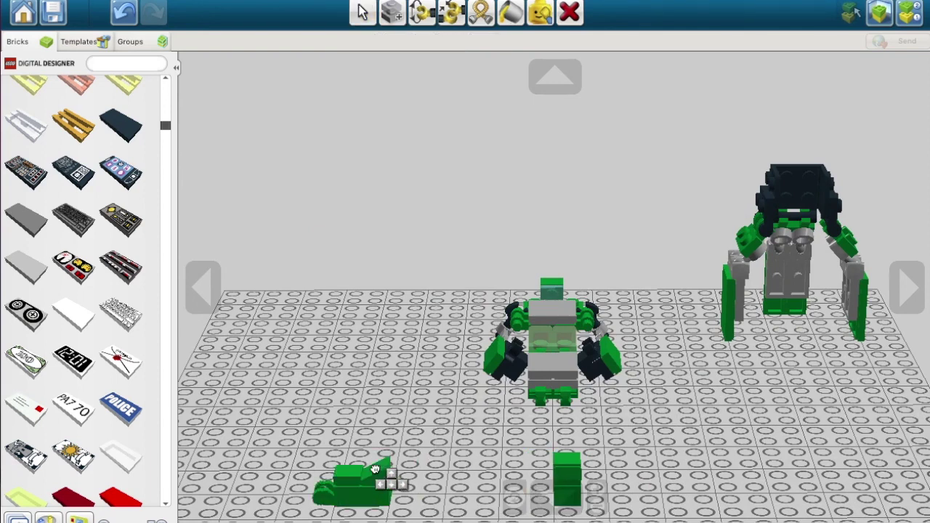
left_click_drag(375, 469, 545, 284)
left_click(907, 299)
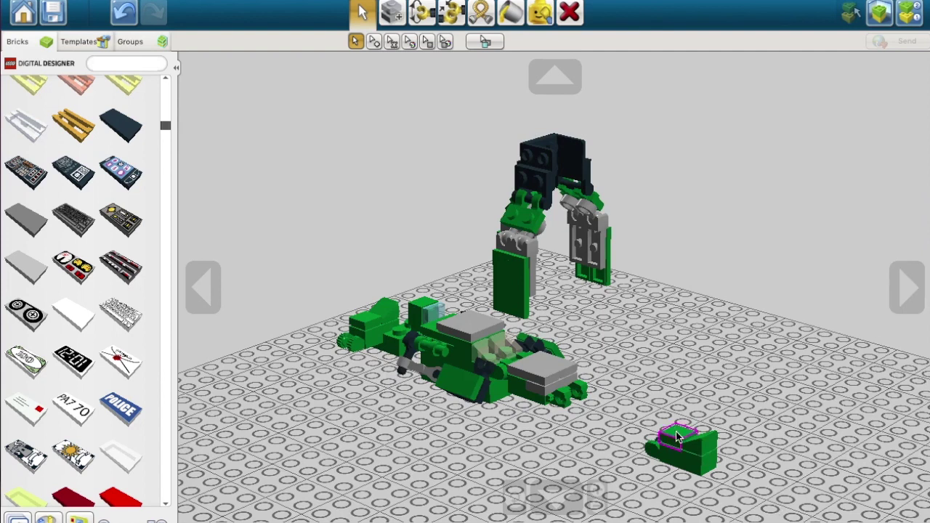
Rotate the remaining green foot to face the opposite way and attach it on the other side of the robot's head
left_click_drag(645, 400, 743, 512)
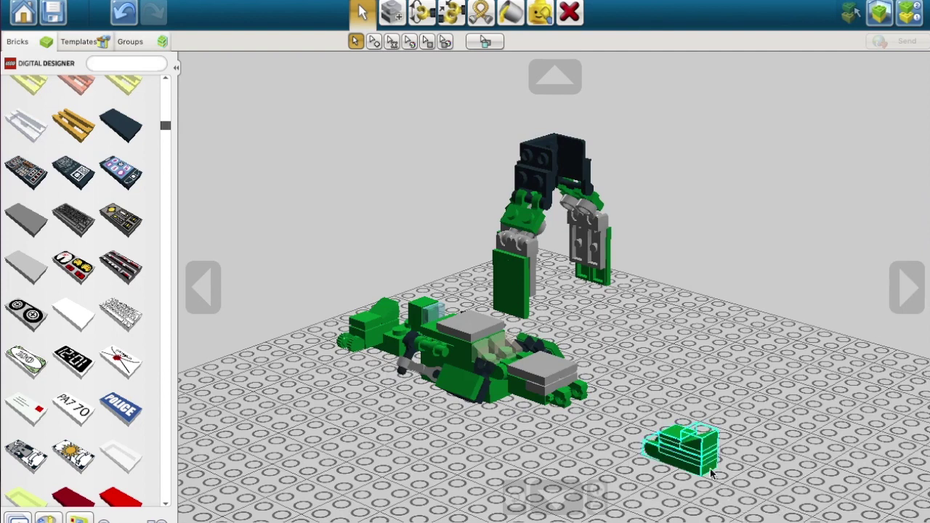
left_click_drag(697, 444, 406, 314)
key("Right")
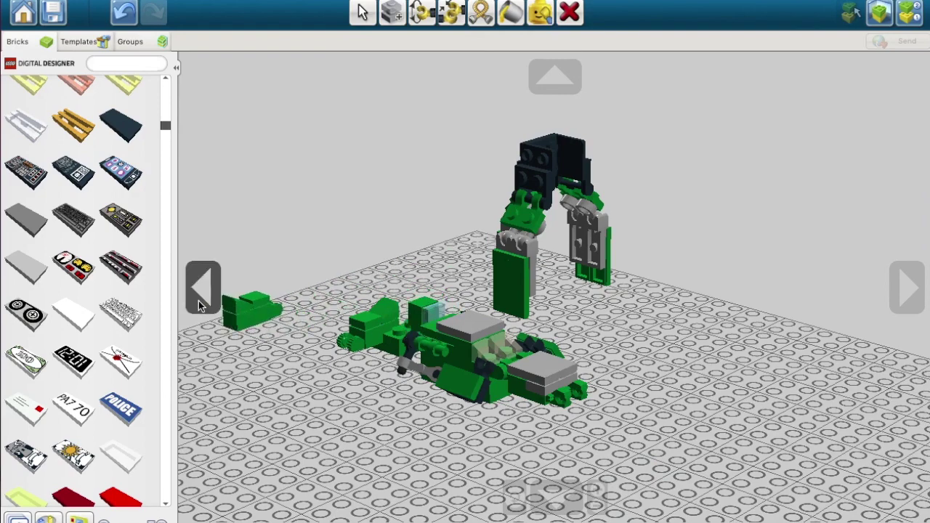
left_click(198, 301)
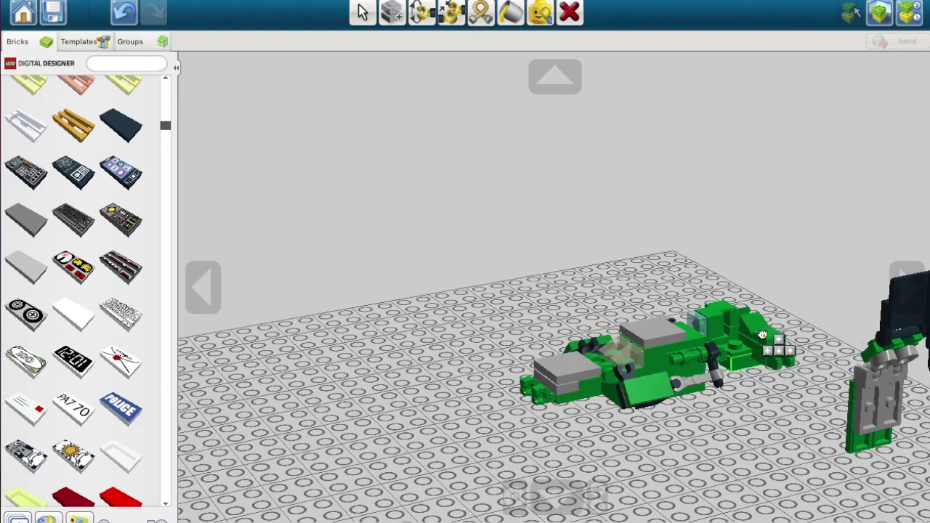
left_click(775, 338)
Detach the two grey-topped leg sections from the torso and separate them from each other on the baseplate
left_click(907, 280)
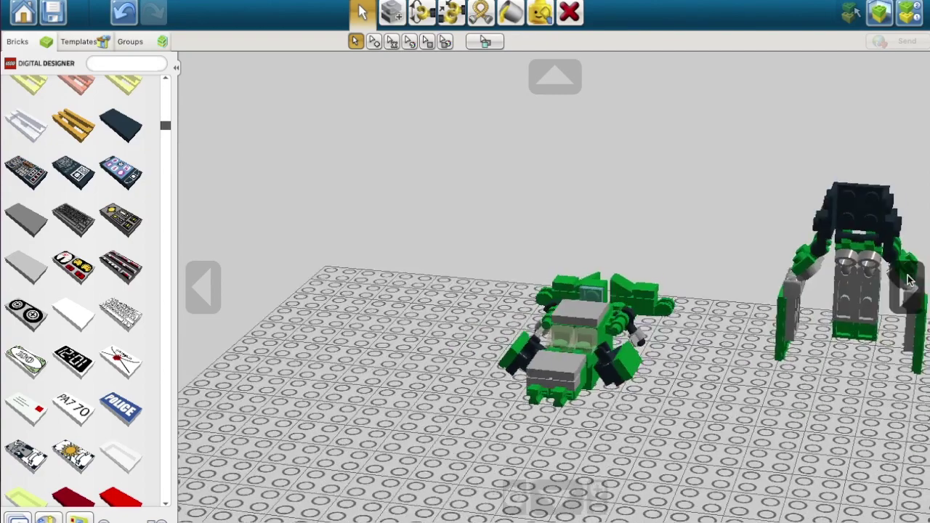
left_click(557, 494)
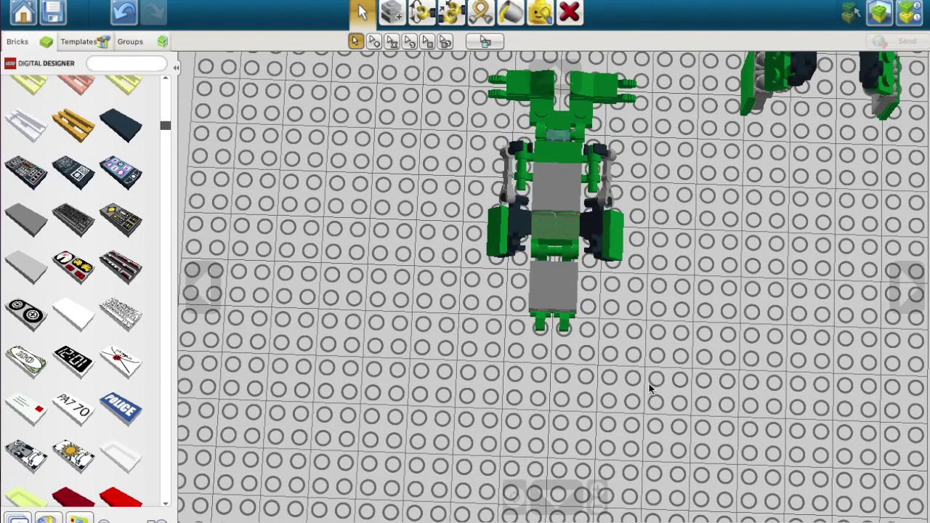
left_click_drag(661, 384, 508, 247)
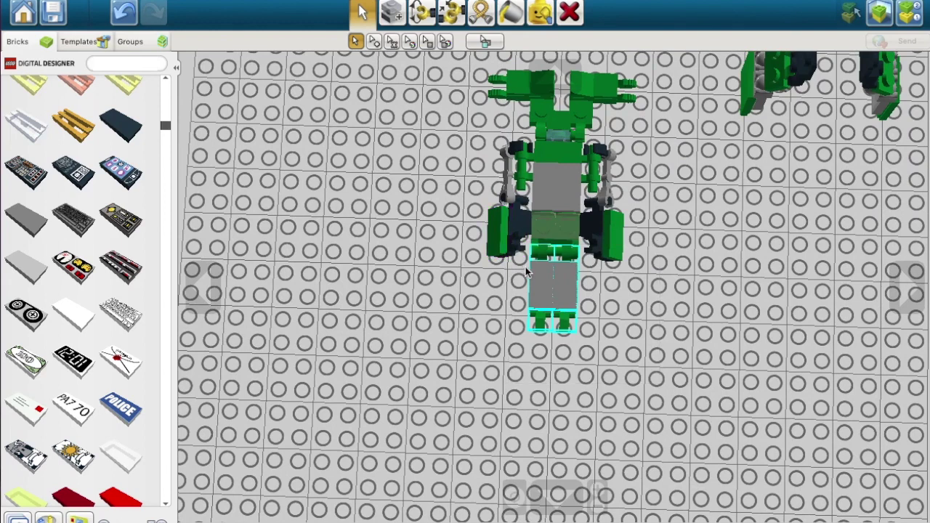
left_click_drag(536, 276, 509, 371)
left_click_drag(451, 302, 538, 446)
left_click_drag(521, 393, 449, 390)
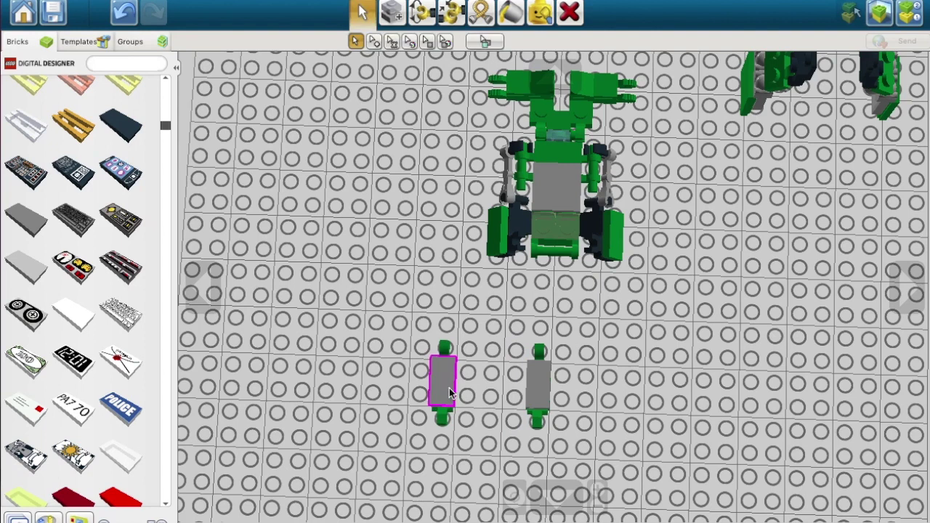
Move one leg section's end hinge piece to its side and attach the section crosswise to the torso's lower end
left_click_drag(448, 357, 423, 369)
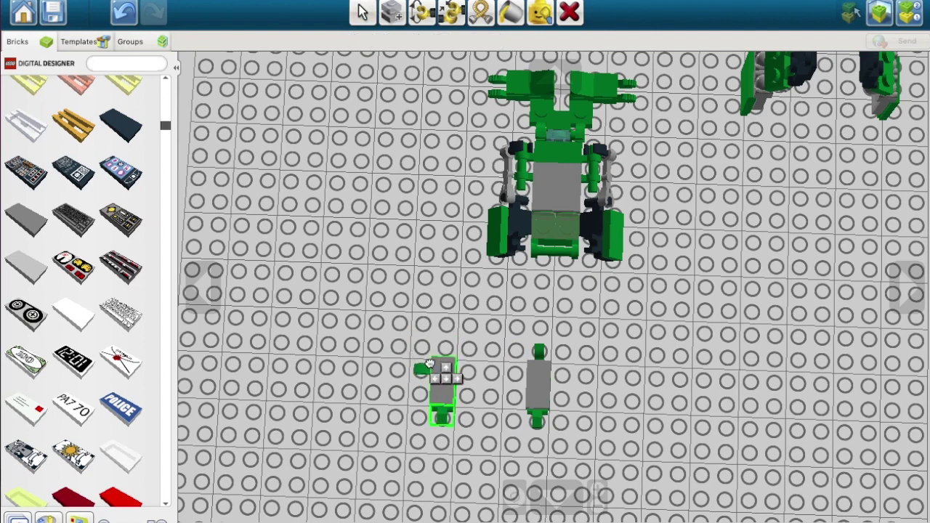
left_click_drag(349, 319, 514, 496)
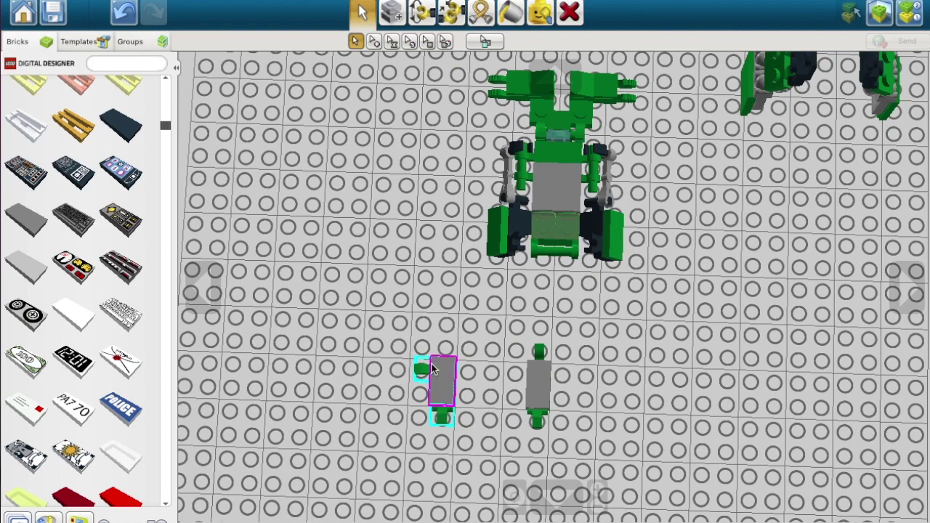
left_click_drag(432, 370, 546, 268)
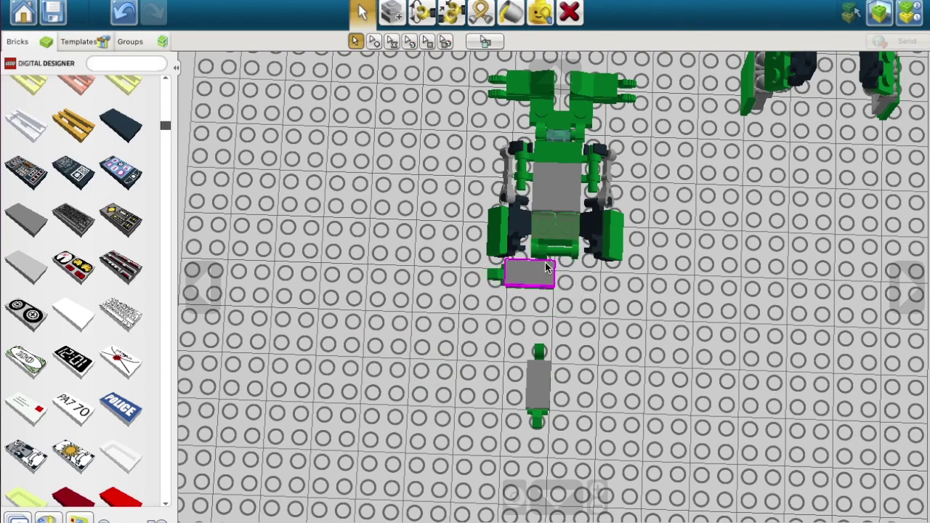
Mount the other leg section crosswise beside the first, using its side hinge piece, to complete the wide front across the torso
left_click(560, 72)
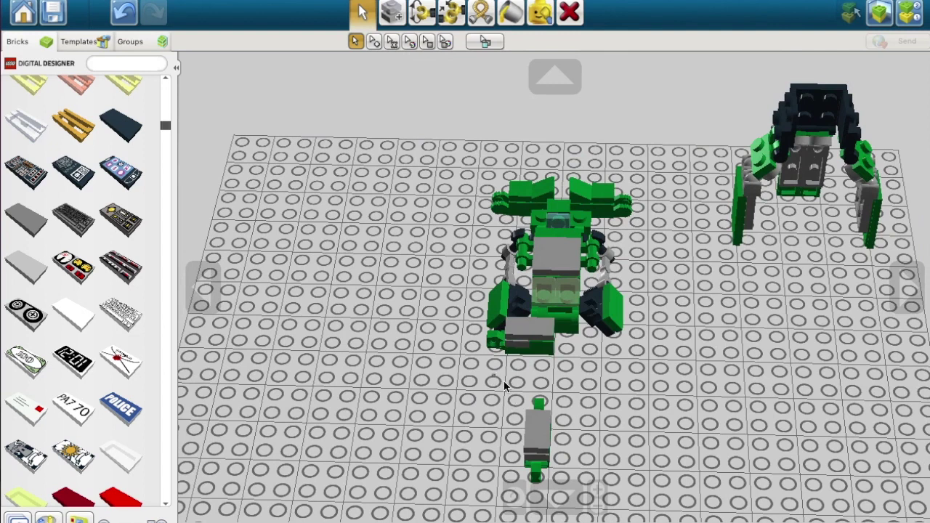
left_click_drag(538, 433, 583, 434)
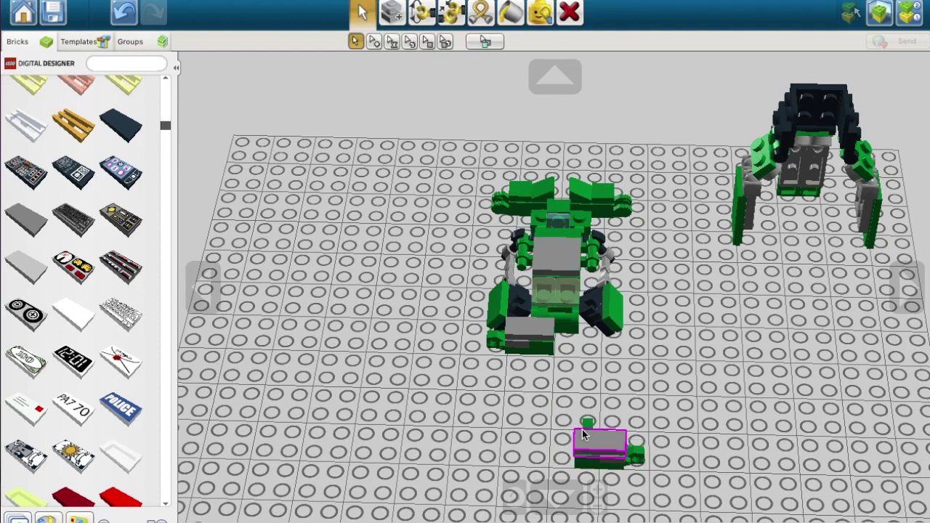
left_click_drag(598, 443, 556, 324)
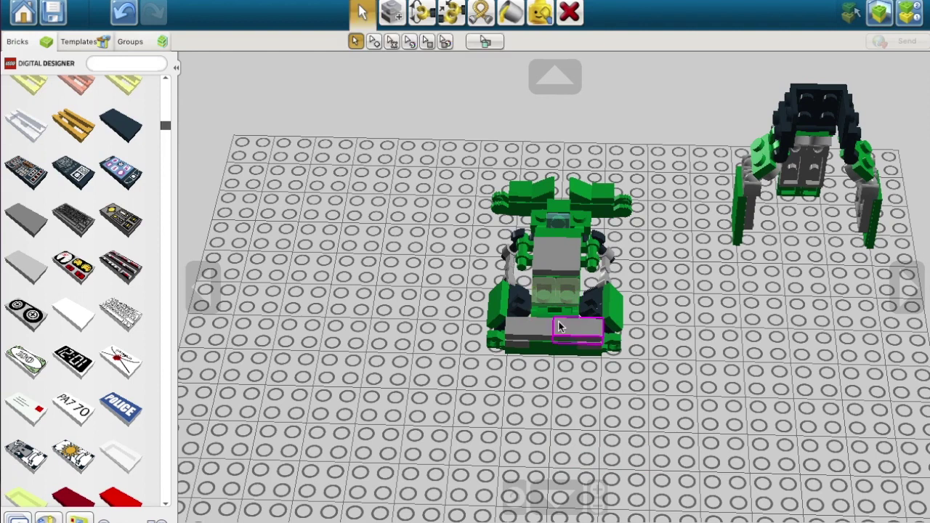
Tilt the first crosswise leg section forward with the Hinge tool to an angle of -55.67
left_click(422, 13)
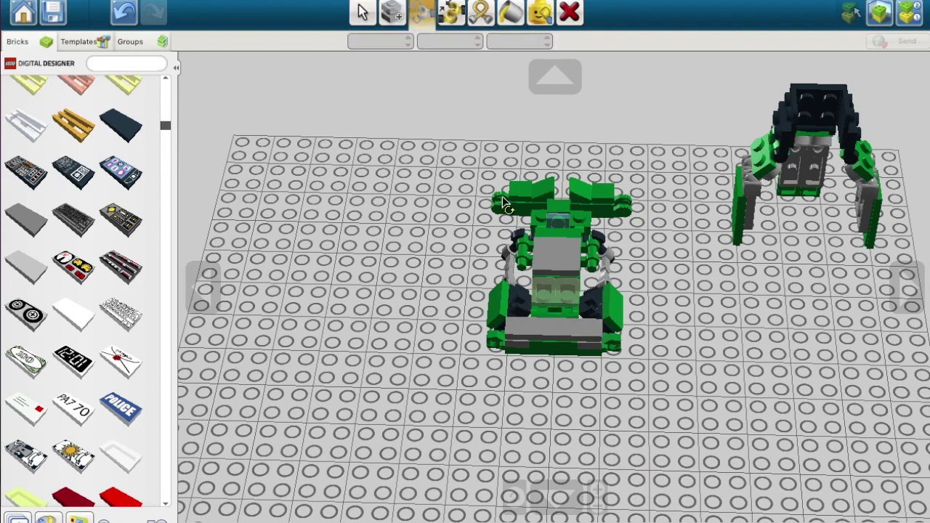
left_click(544, 320)
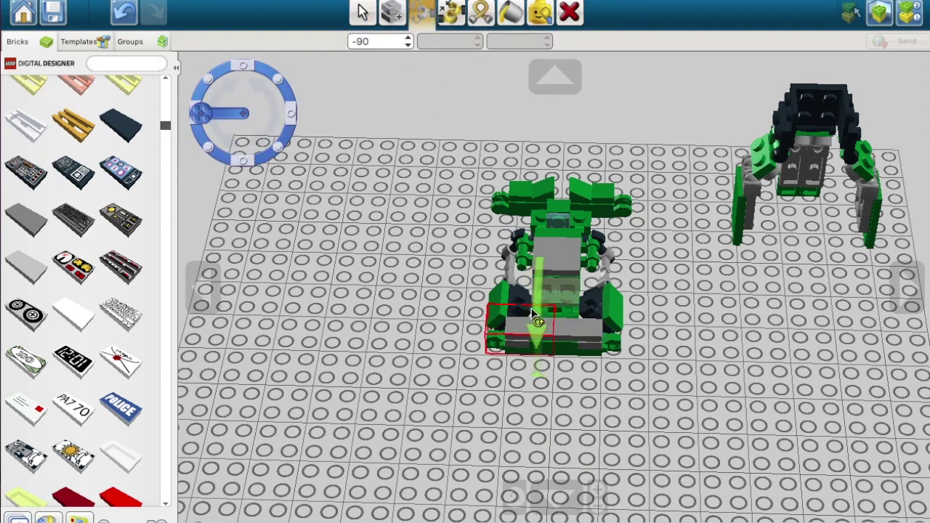
left_click_drag(537, 305, 535, 414)
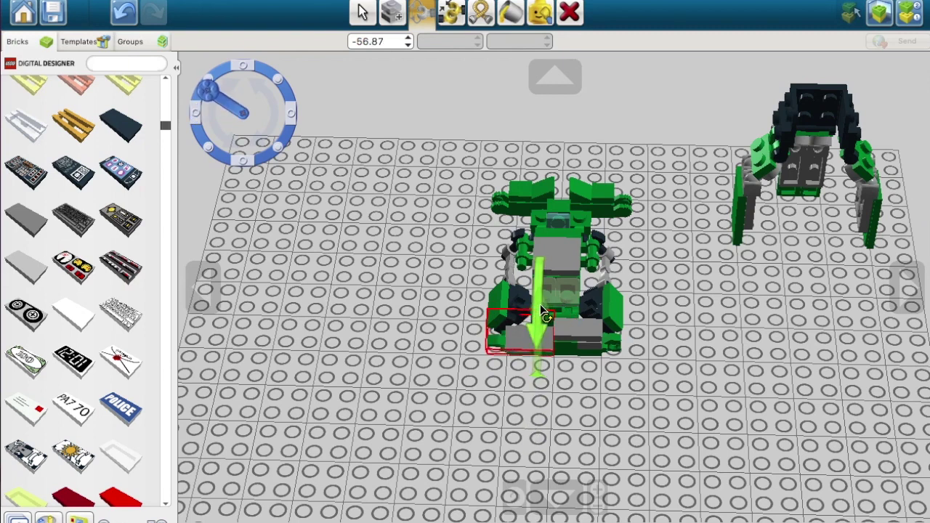
left_click(536, 326)
left_click(547, 325)
left_click_drag(547, 325, 537, 362)
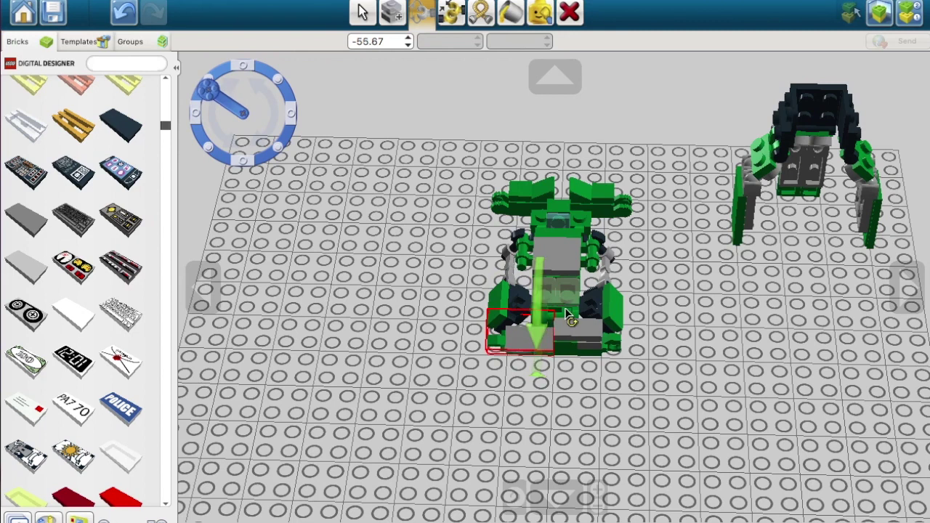
Tilt the second crosswise leg section forward to a hinge angle of -57.93 and leave the Hinge tool
left_click(570, 319)
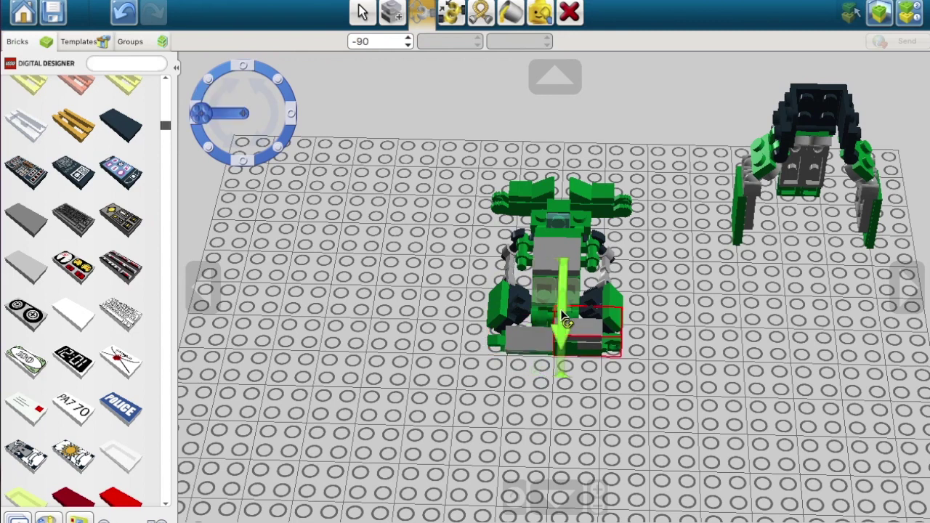
left_click_drag(565, 321, 595, 500)
left_click(900, 297)
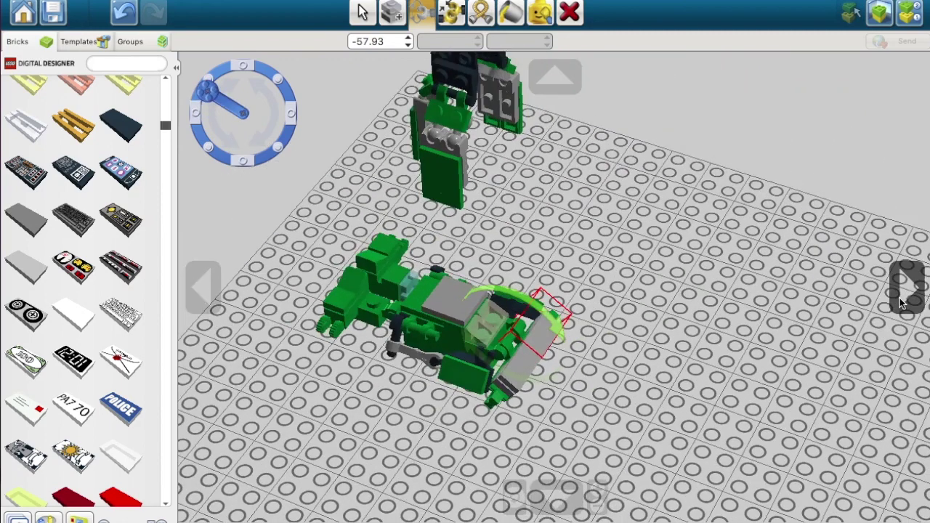
left_click(900, 298)
left_click(362, 12)
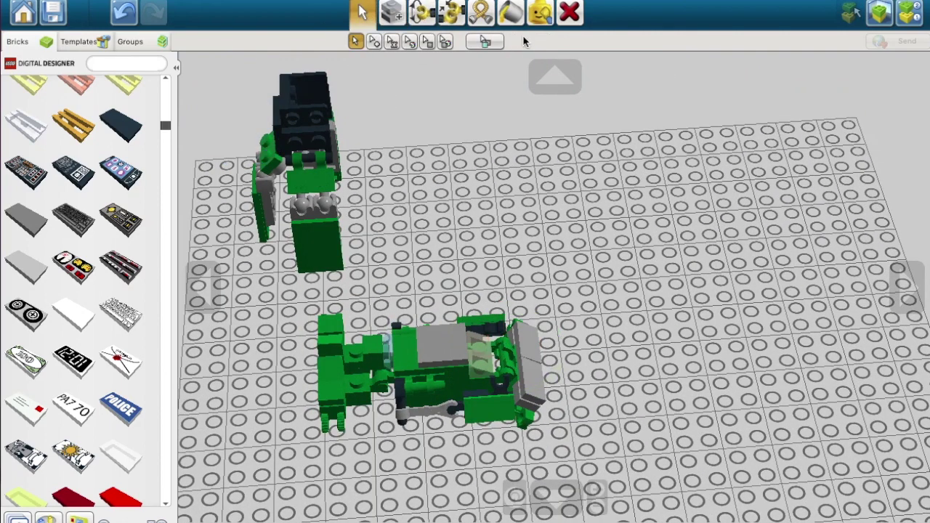
left_click(532, 83)
left_click(194, 285)
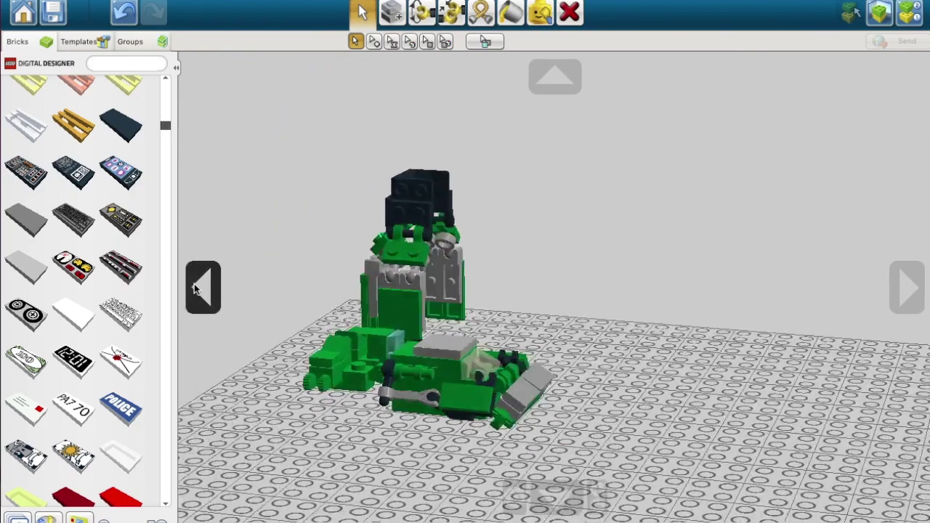
left_click(194, 285)
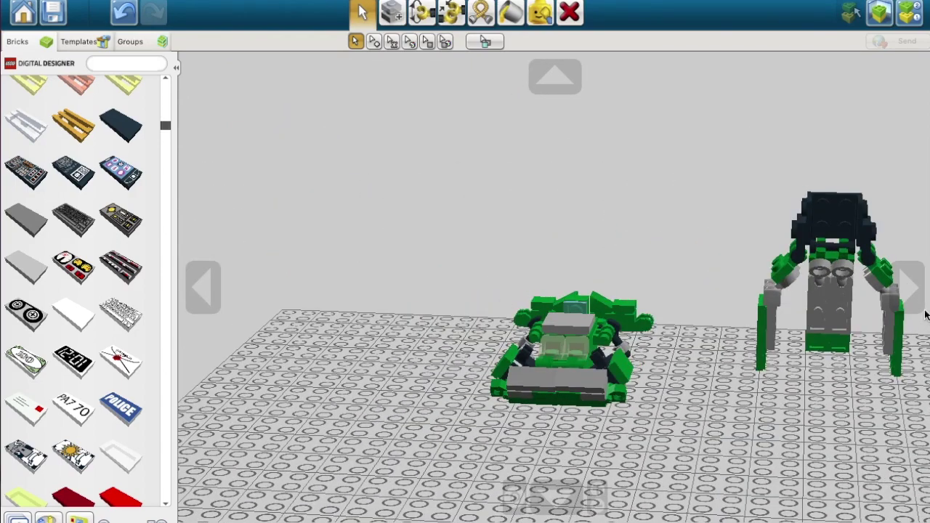
left_click(910, 288)
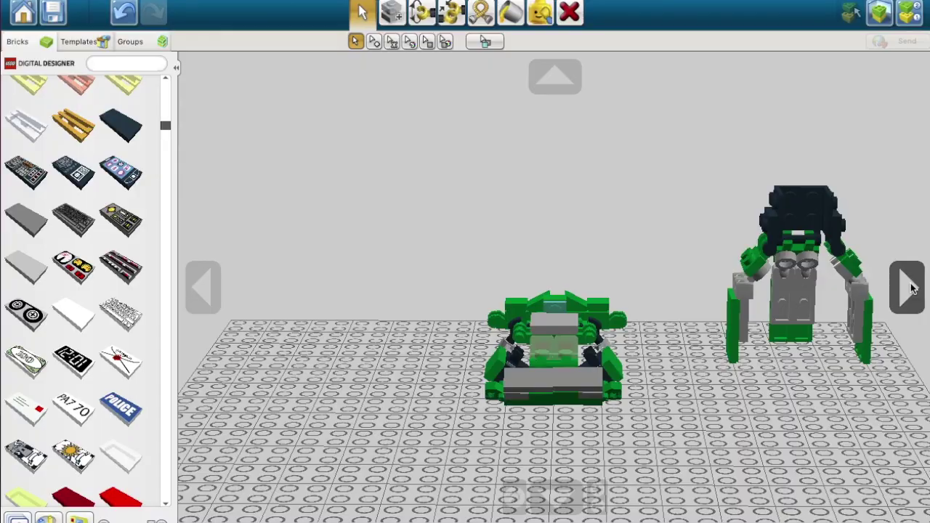
Delete the entire leftover black, grey and green robot assembly standing beside the finished vehicle
left_click(913, 289)
left_click(912, 288)
left_click(912, 289)
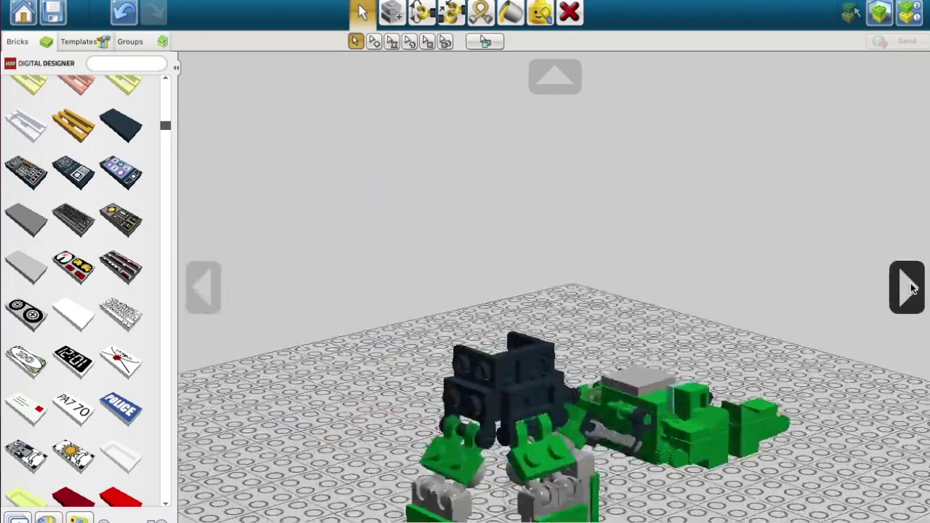
left_click(912, 289)
left_click_drag(673, 153, 891, 439)
left_click(569, 10)
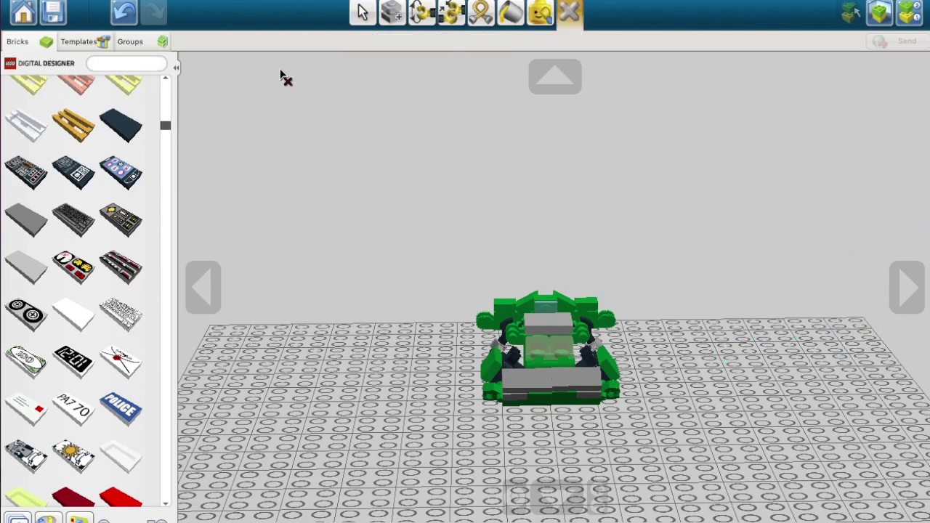
left_click(362, 10)
Examine the green vehicle up close from the front, both sides and the rear to check how its parts line up
left_click(906, 287)
left_click(907, 287)
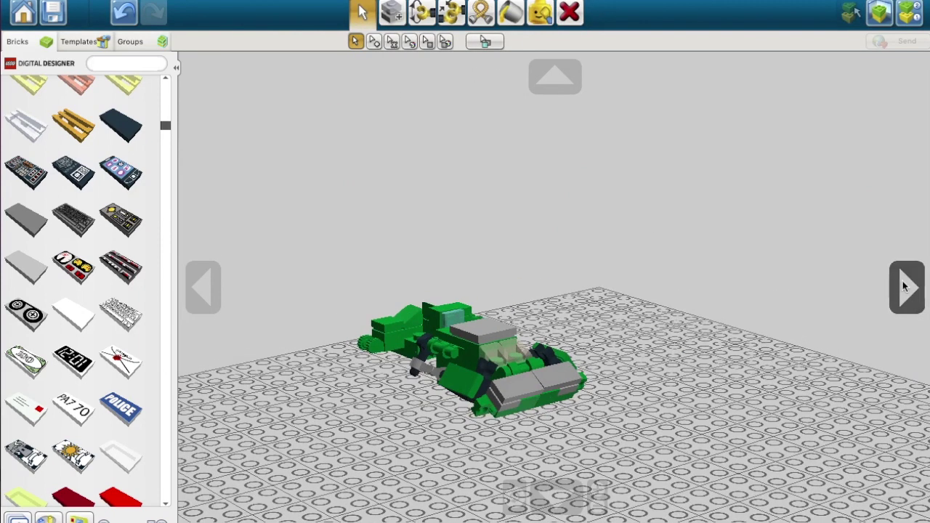
left_click(513, 495)
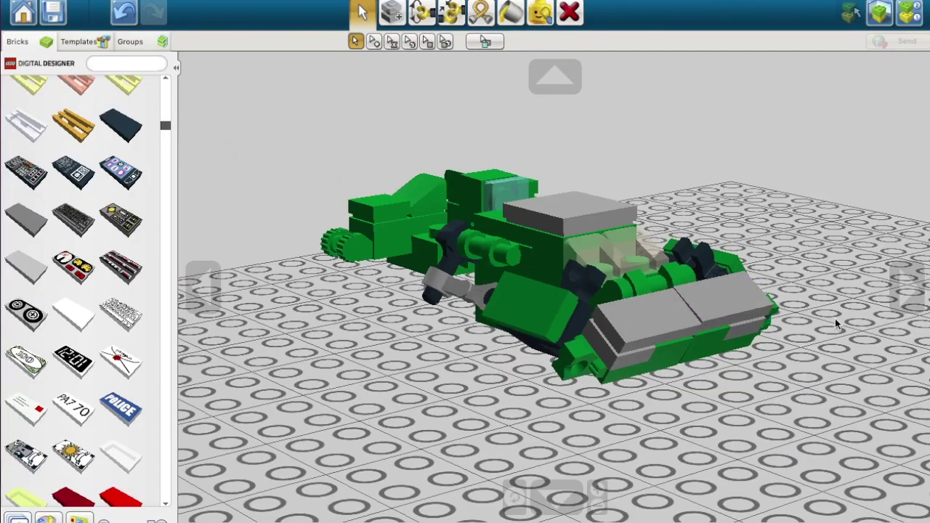
left_click(907, 288)
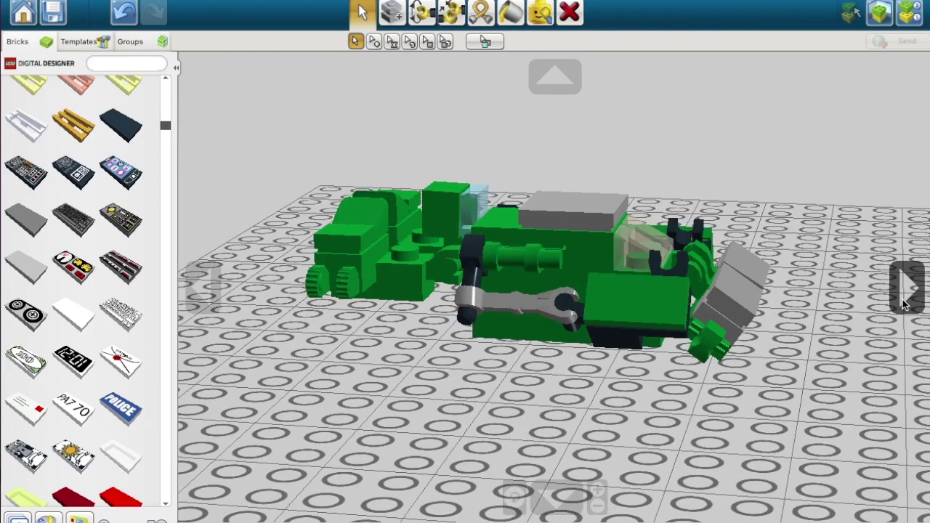
left_click(201, 287)
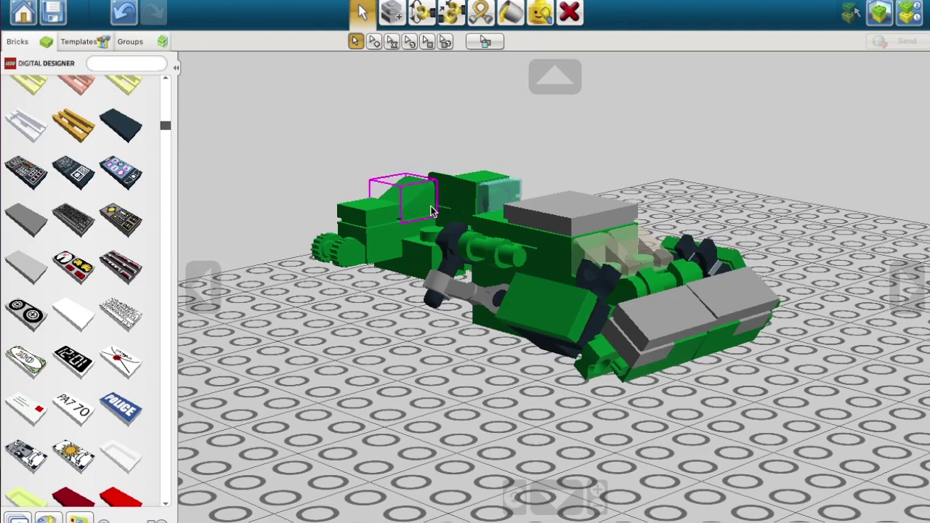
left_click(201, 288)
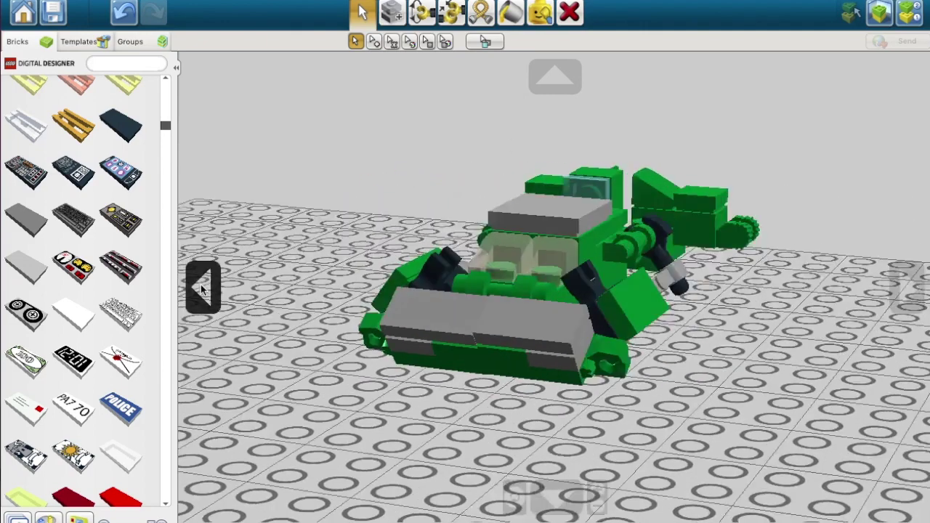
left_click(201, 287)
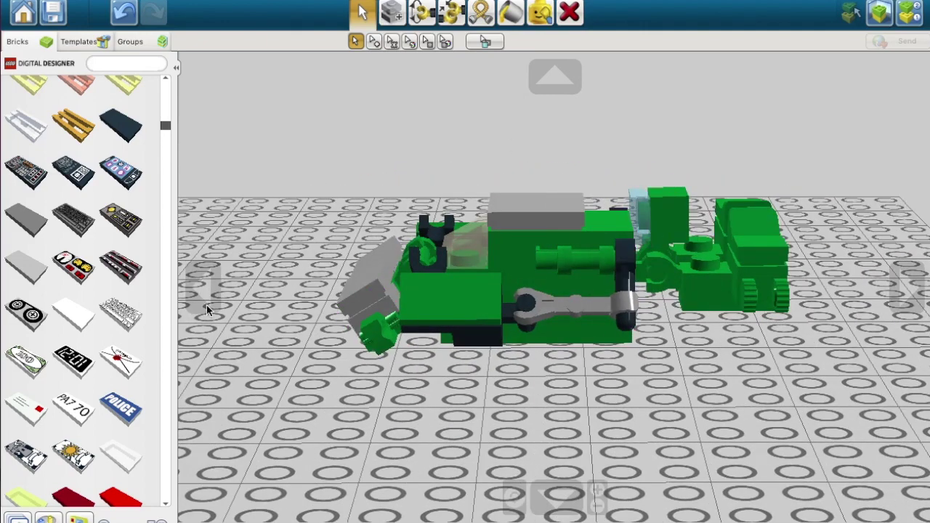
left_click(202, 287)
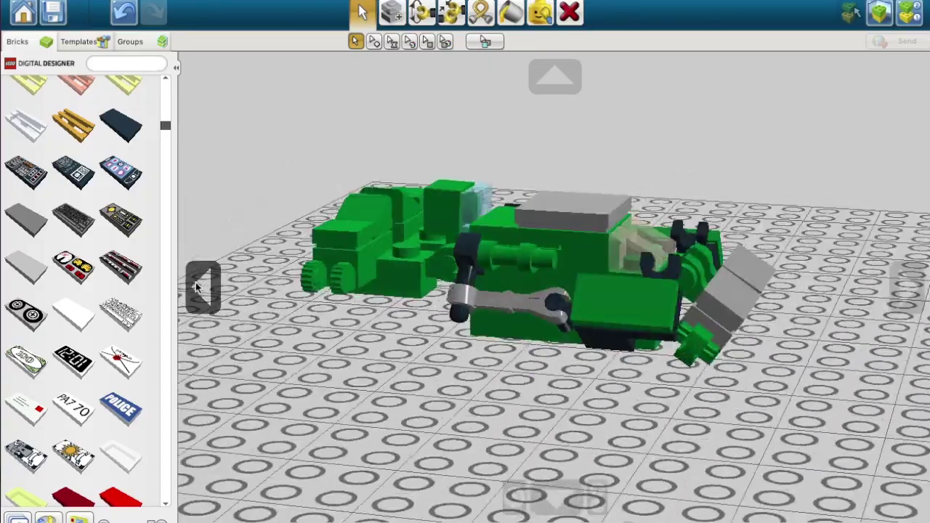
left_click(196, 287)
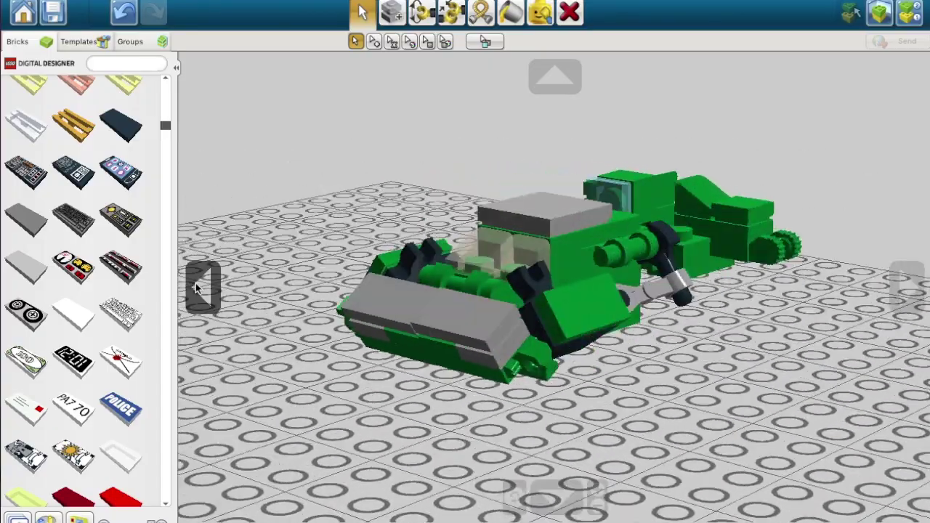
left_click(196, 288)
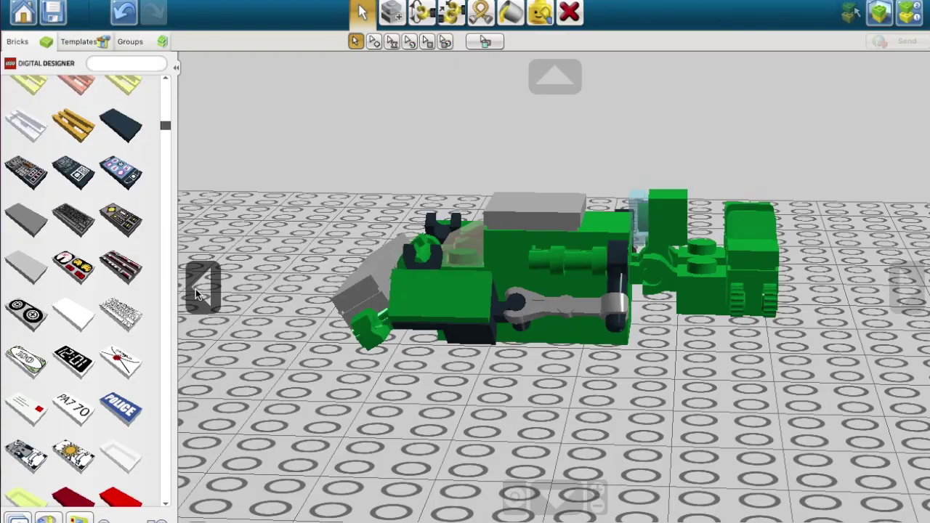
left_click(196, 290)
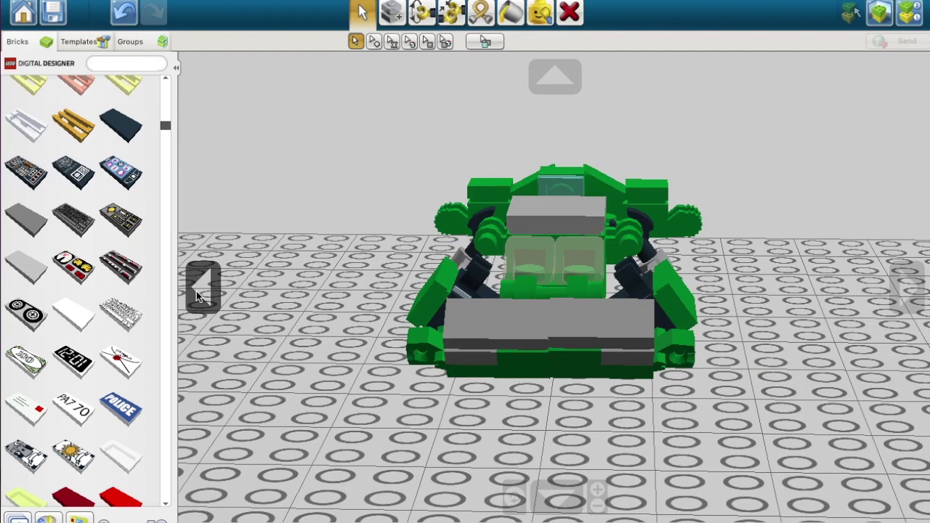
Adjust the second crosswise leg section at the vehicle's front to a hinge angle of -56.45, level with its neighbour
left_click(421, 12)
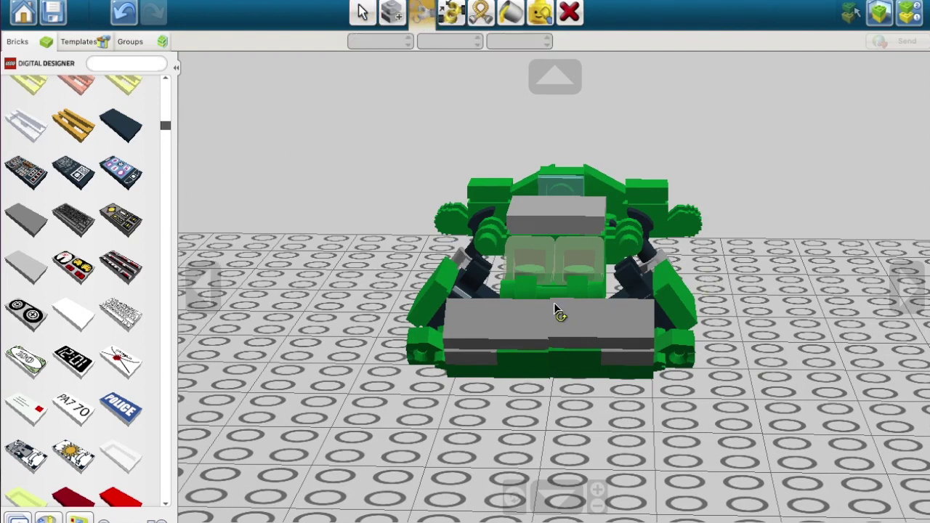
left_click(585, 292)
left_click(573, 258)
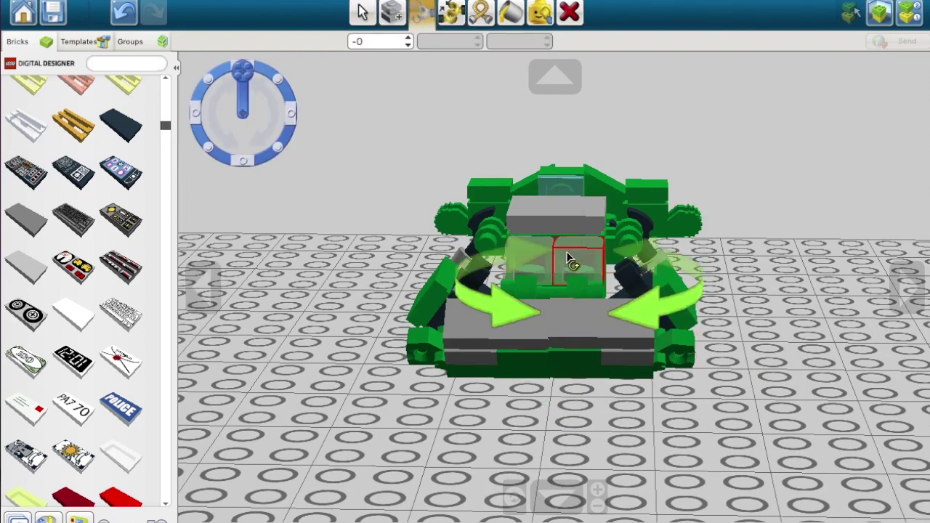
left_click(579, 298)
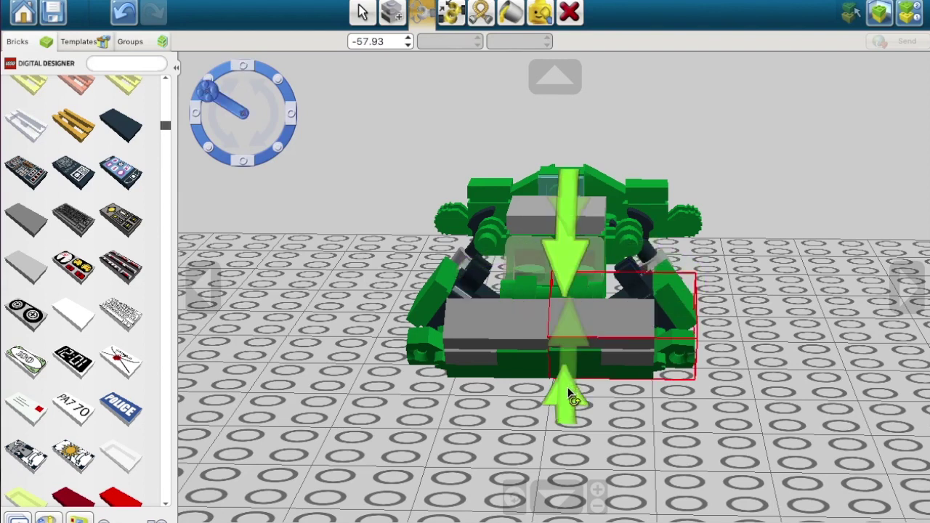
left_click_drag(570, 396, 574, 421)
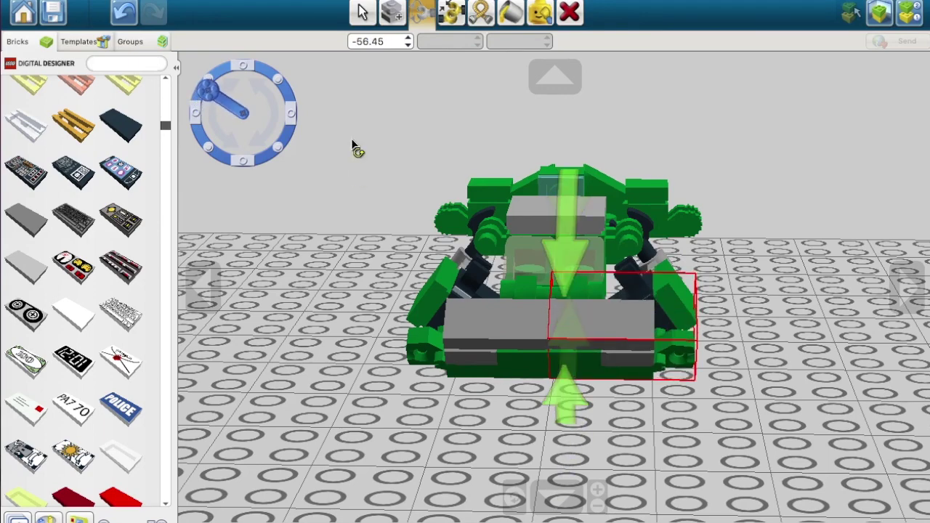
left_click(361, 12)
left_click(911, 295)
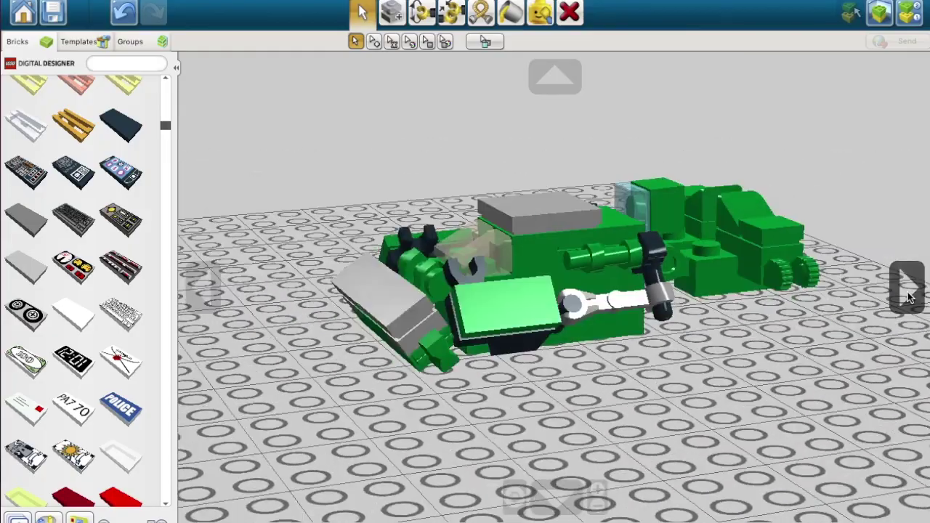
left_click(908, 297)
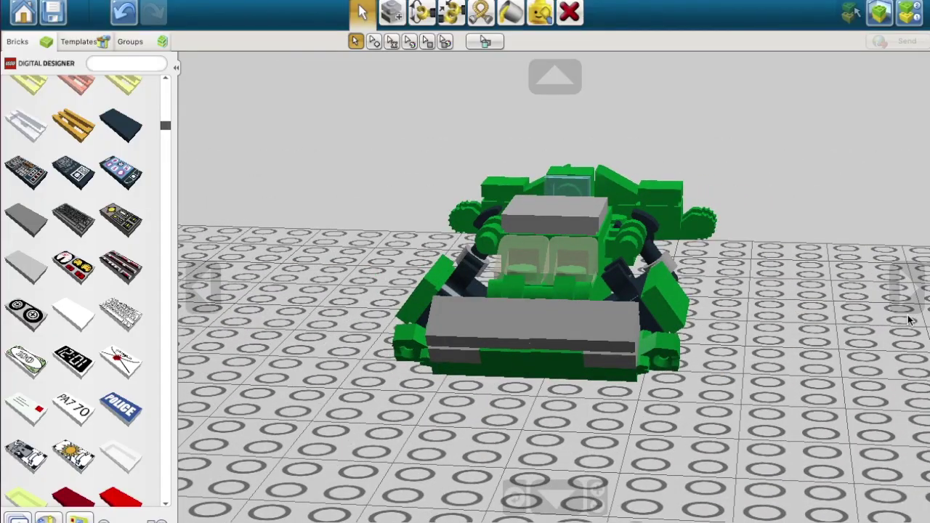